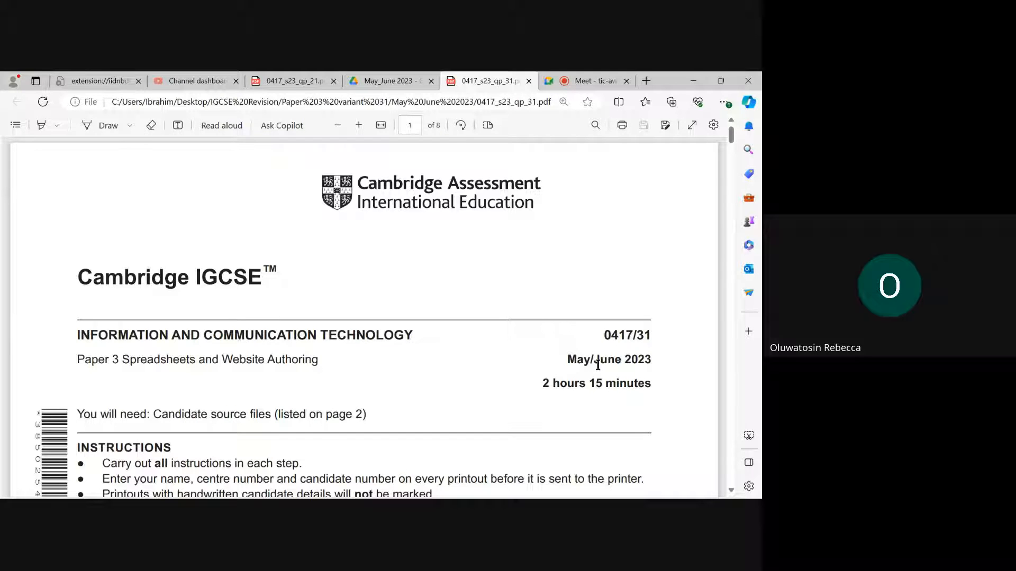
# - Find the supplied source file's name on page 2 of the exam paper and check for j31weather.csv in the source files folder
pyautogui.scroll(-15, 478, 379)
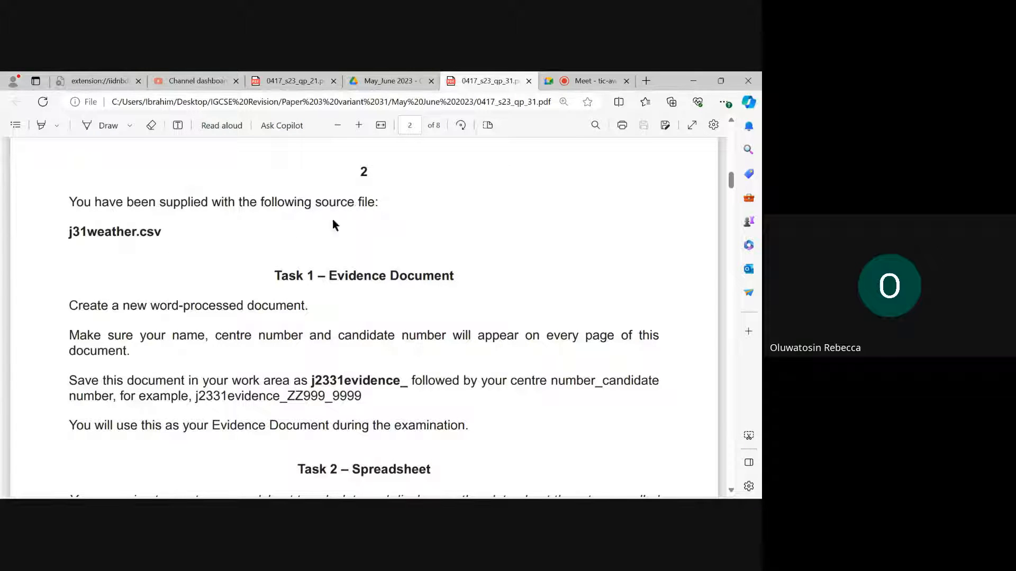
pyautogui.moveTo(66, 232); pyautogui.dragTo(176, 240)
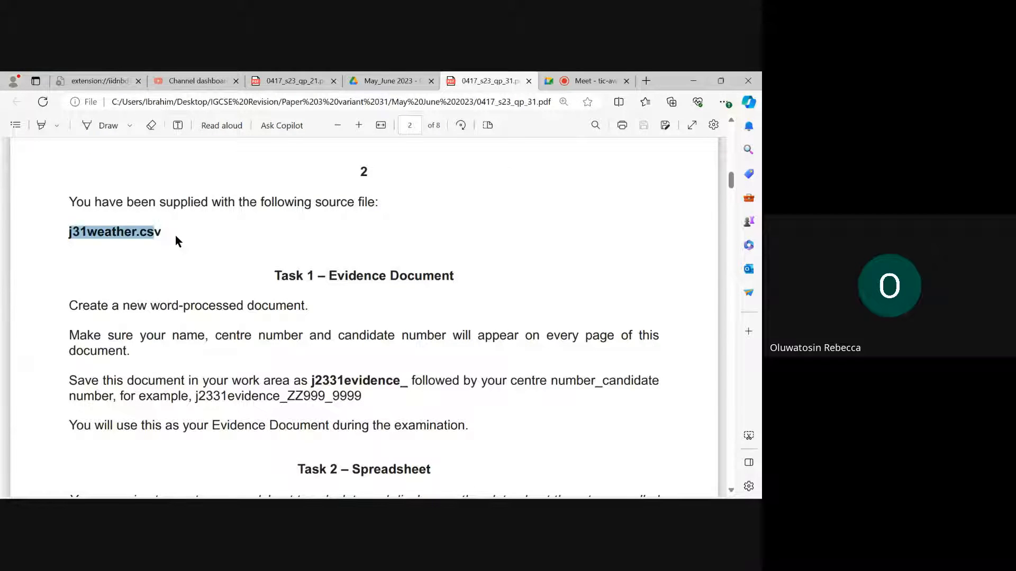
pyautogui.click(110, 254)
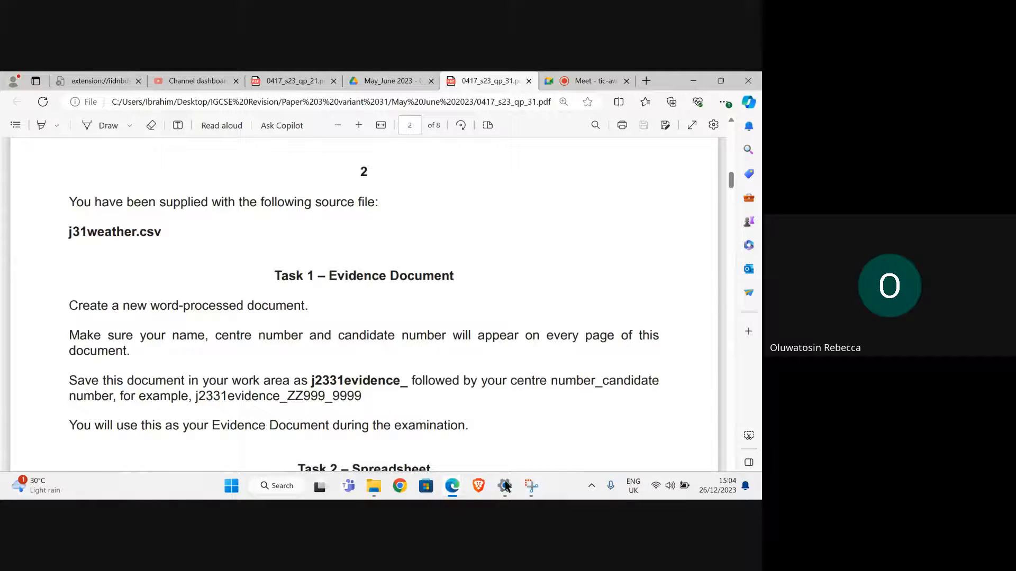
pyautogui.moveTo(369, 487)
pyautogui.click(359, 453)
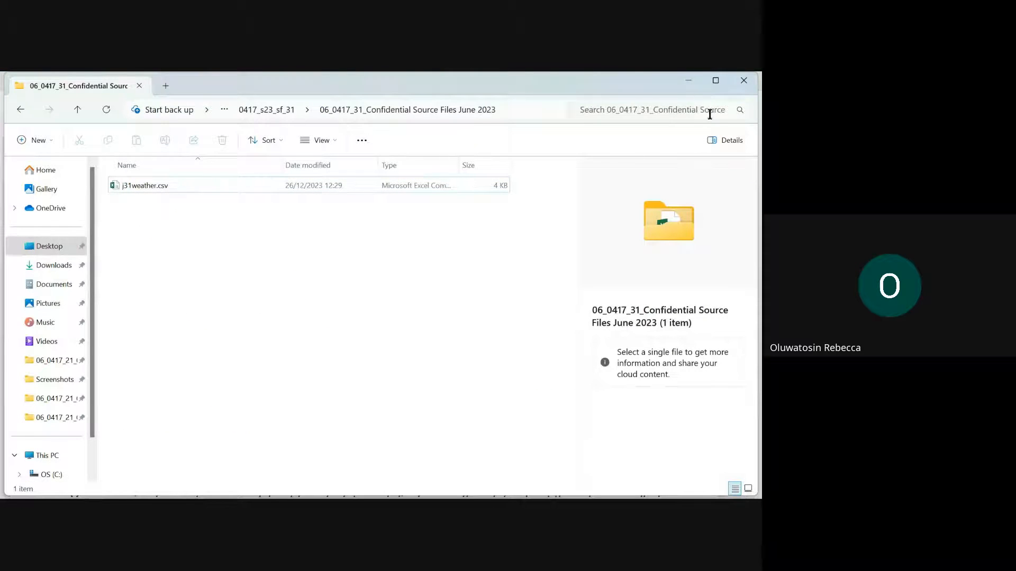
pyautogui.click(688, 81)
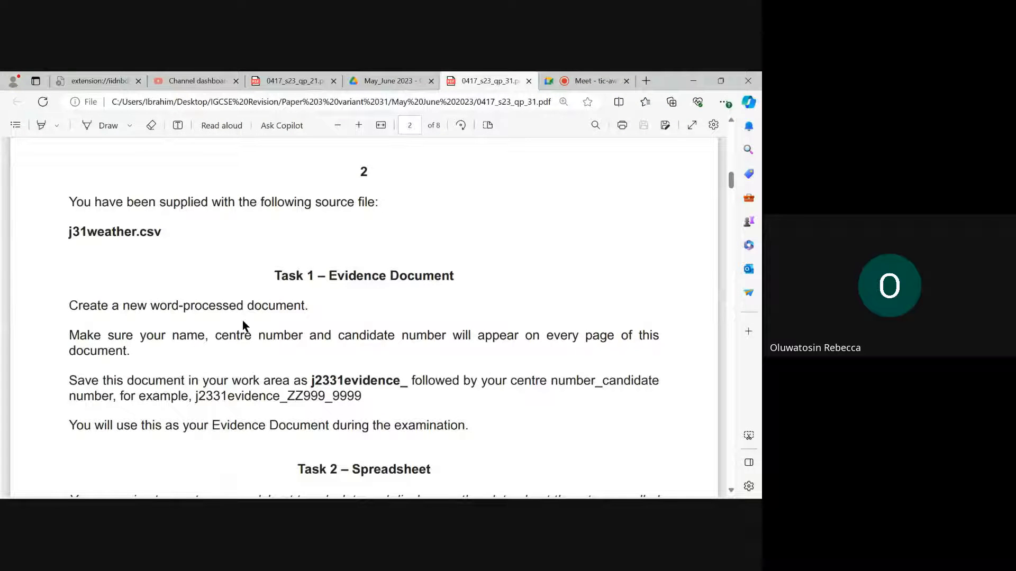
# - Read the Task 1 instructions, switch to Word and create a blank document
pyautogui.scroll(-1, 172, 297)
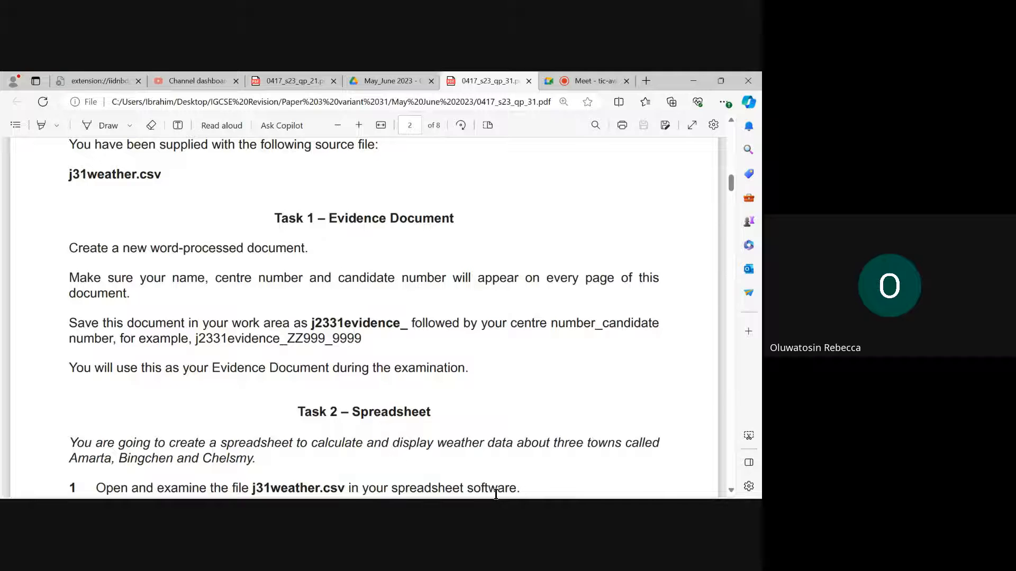
pyautogui.click(286, 493)
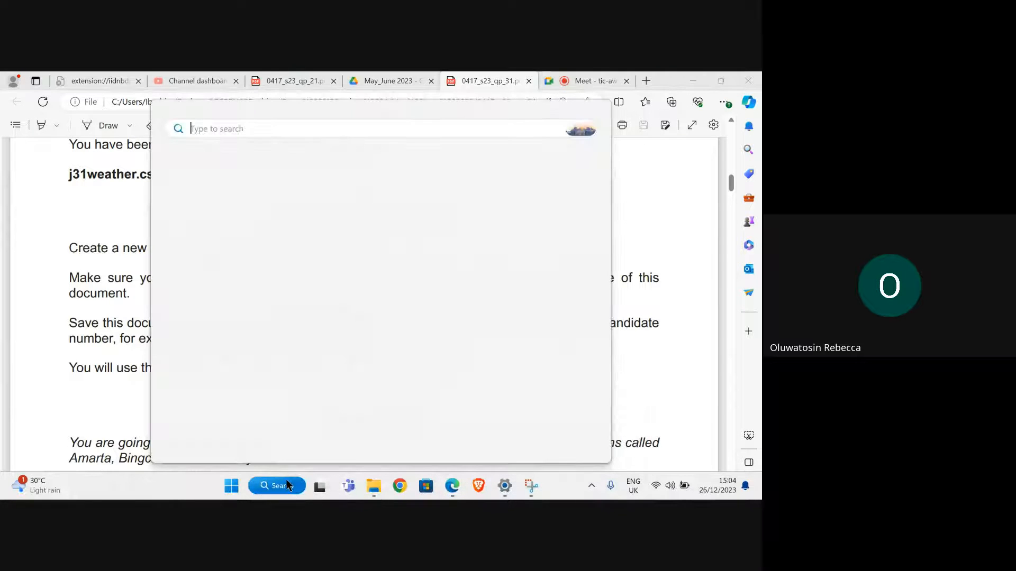
pyautogui.click(211, 266)
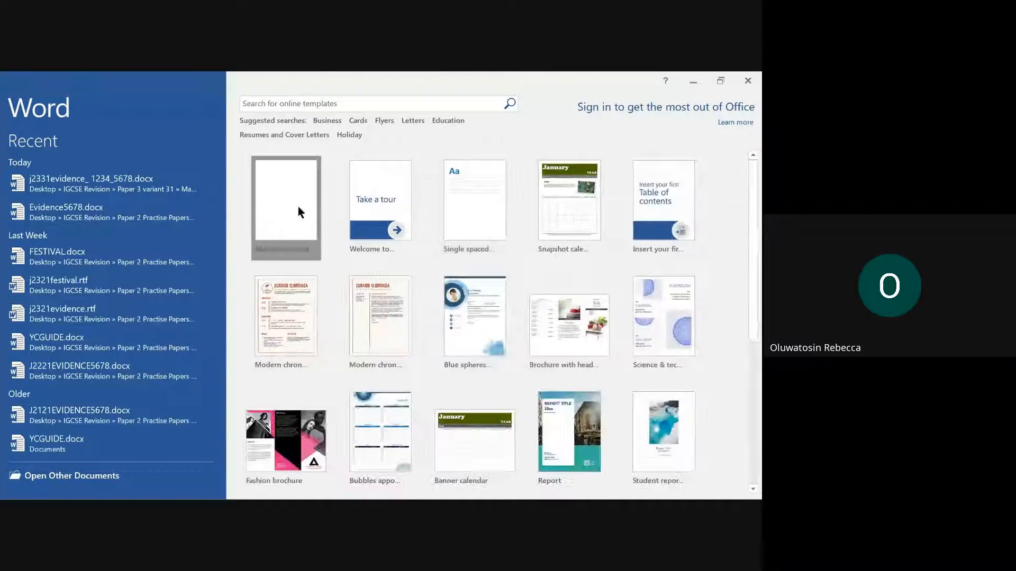
pyautogui.click(297, 206)
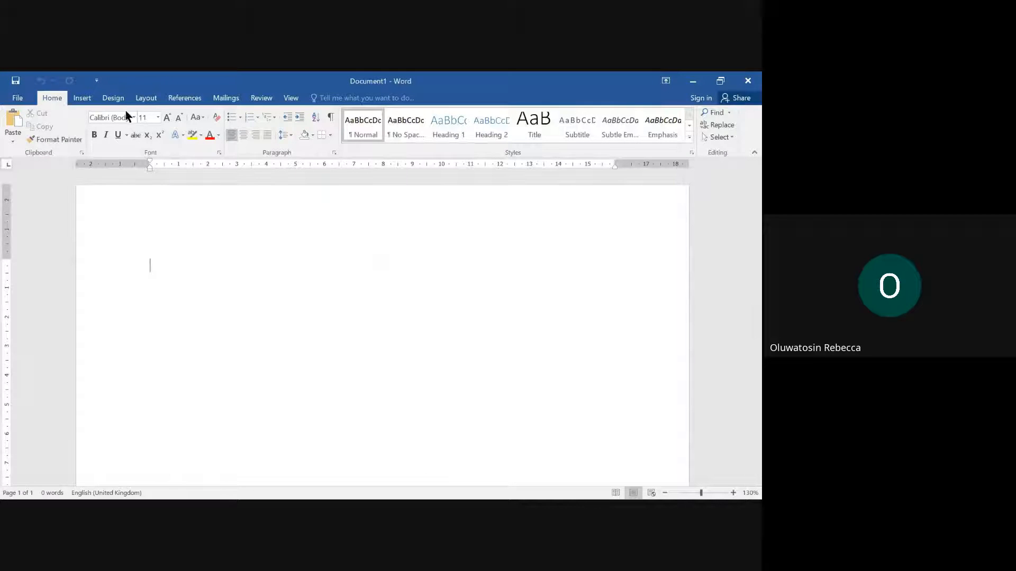
# - Insert a Blank (Three Columns) header in the document
pyautogui.click(80, 99)
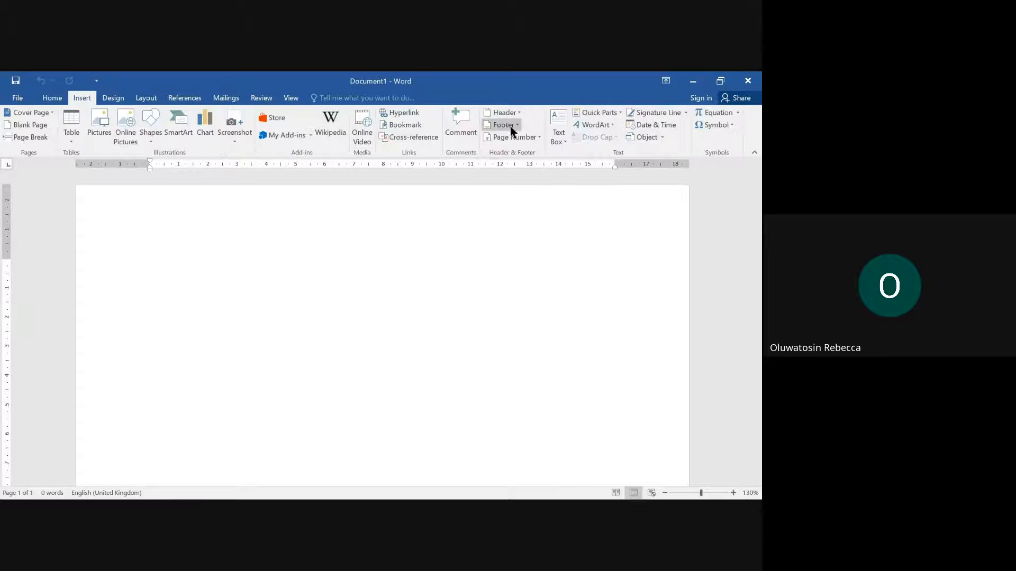
pyautogui.click(502, 114)
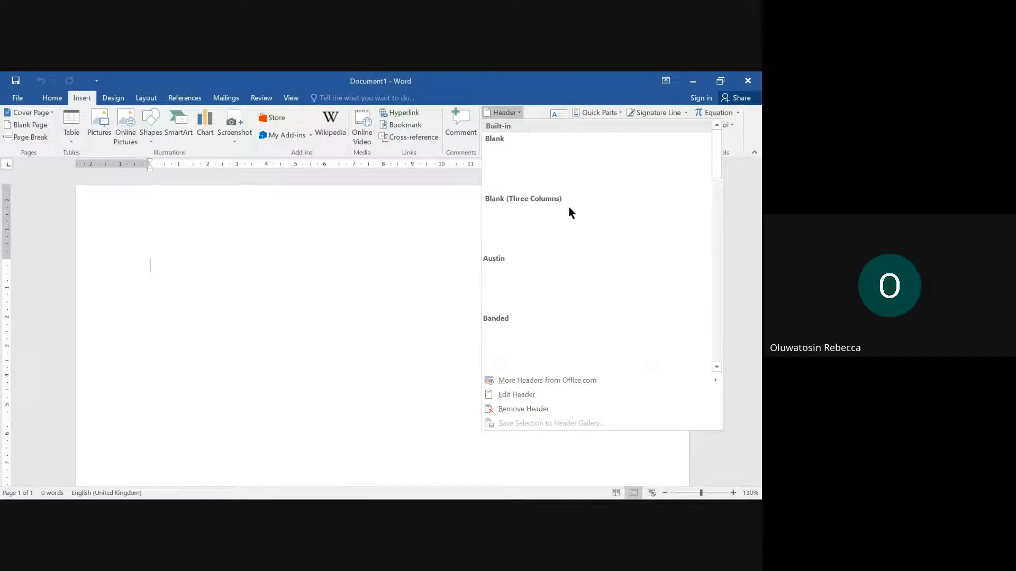
pyautogui.click(517, 220)
# - Fill the three header placeholders with the candidate's name, centre number and candidate number, and return to the document body
pyautogui.click(171, 238)
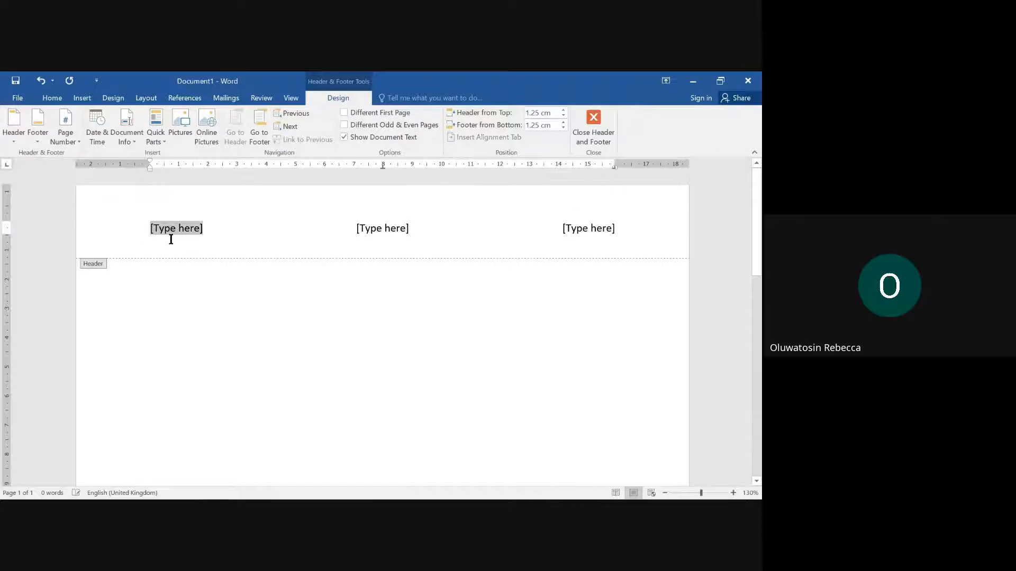
pyautogui.write('Rebecca')
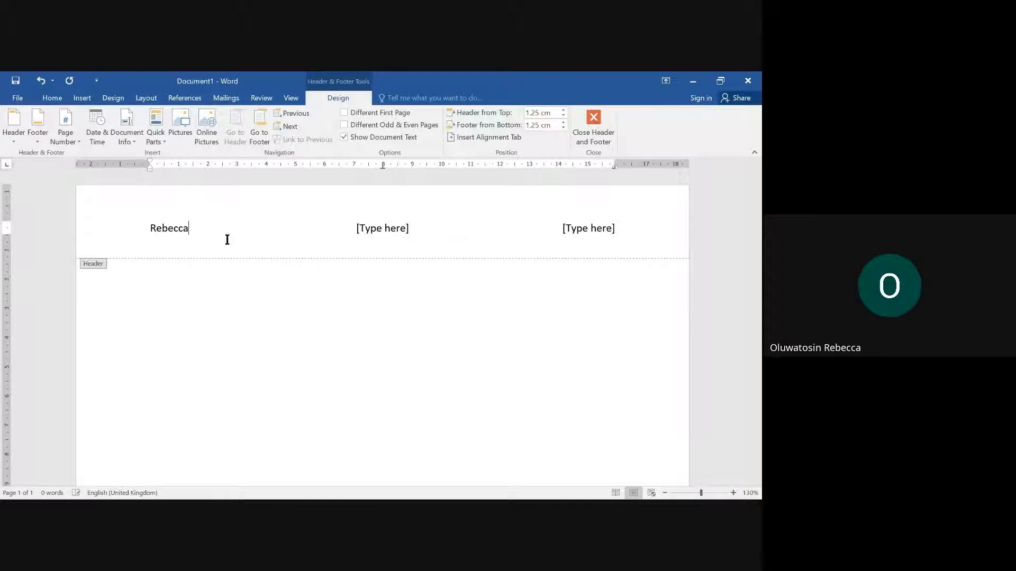
pyautogui.click(398, 231)
pyautogui.write('1234')
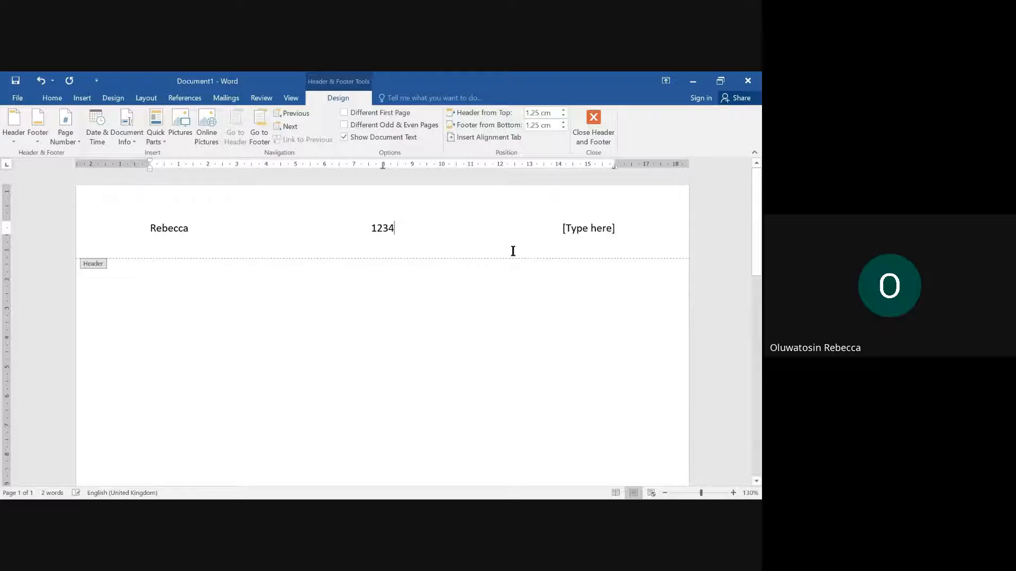
pyautogui.click(597, 231)
pyautogui.write('5678')
pyautogui.doubleClick(399, 356)
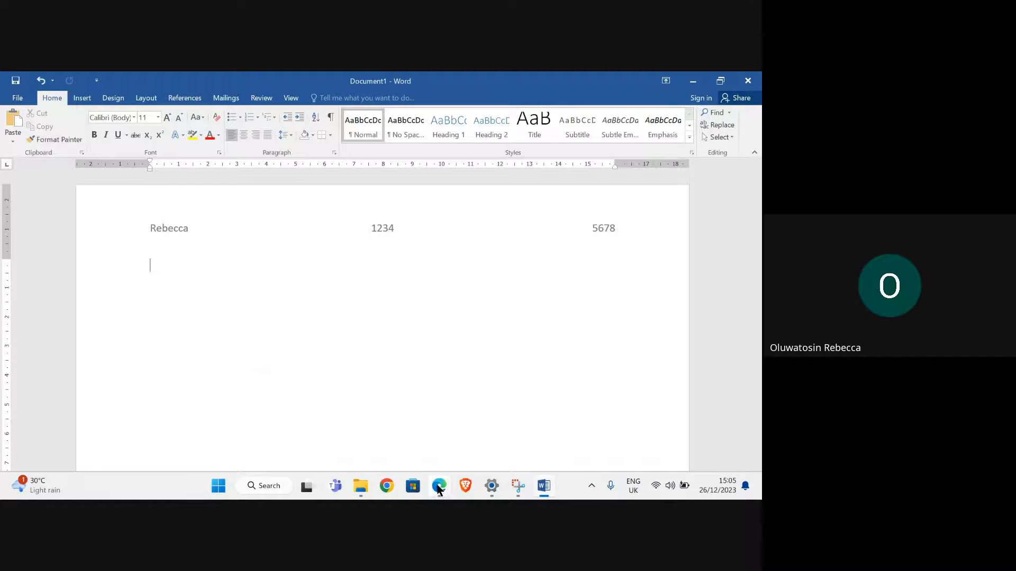
# - Switch to the exam paper in Edge and copy the required file name prefix "j2331evidence_" from Task 1
pyautogui.moveTo(439, 485)
pyautogui.click(275, 418)
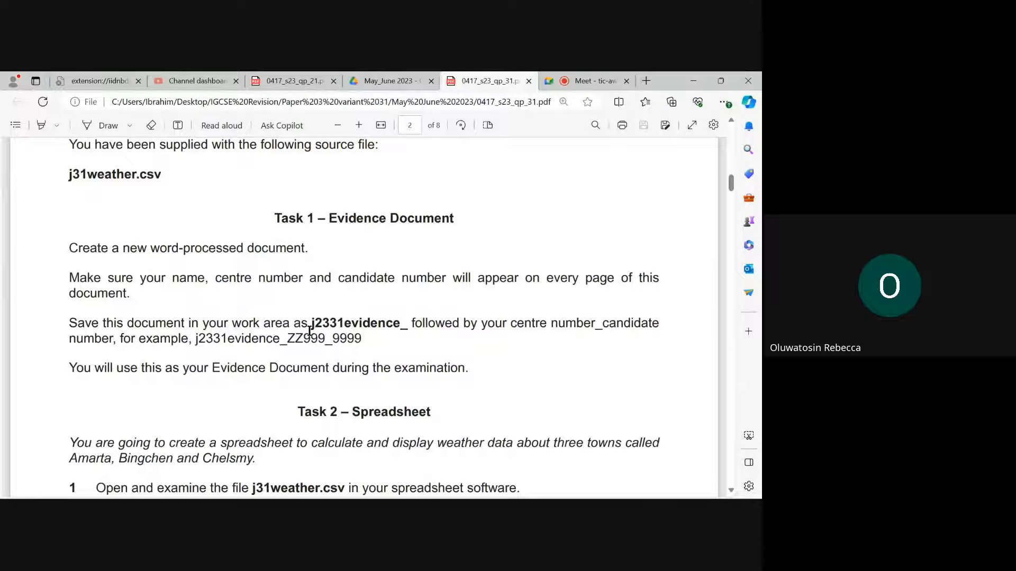
pyautogui.moveTo(311, 329); pyautogui.dragTo(405, 330)
pyautogui.rightClick(405, 329)
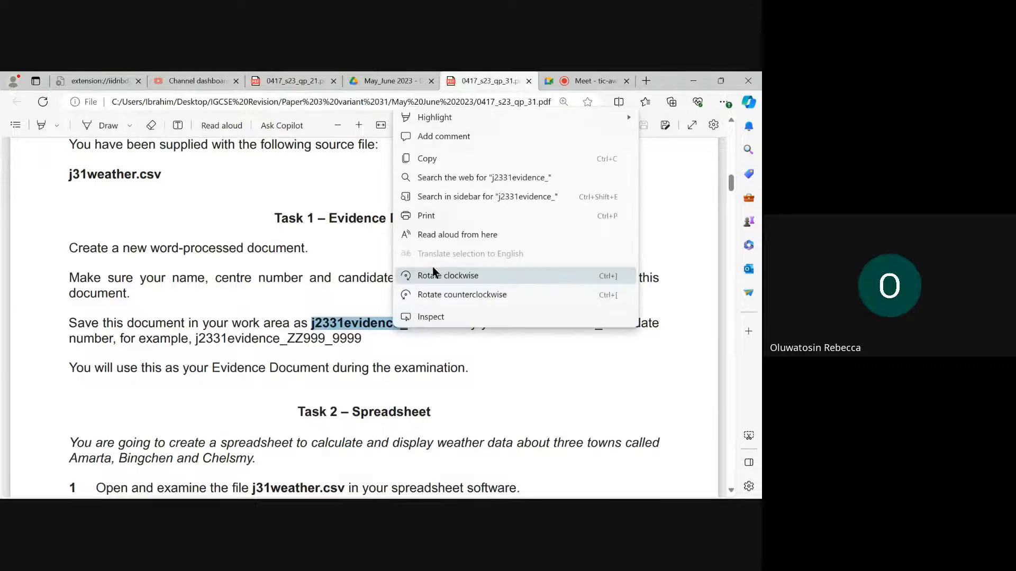
pyautogui.click(417, 154)
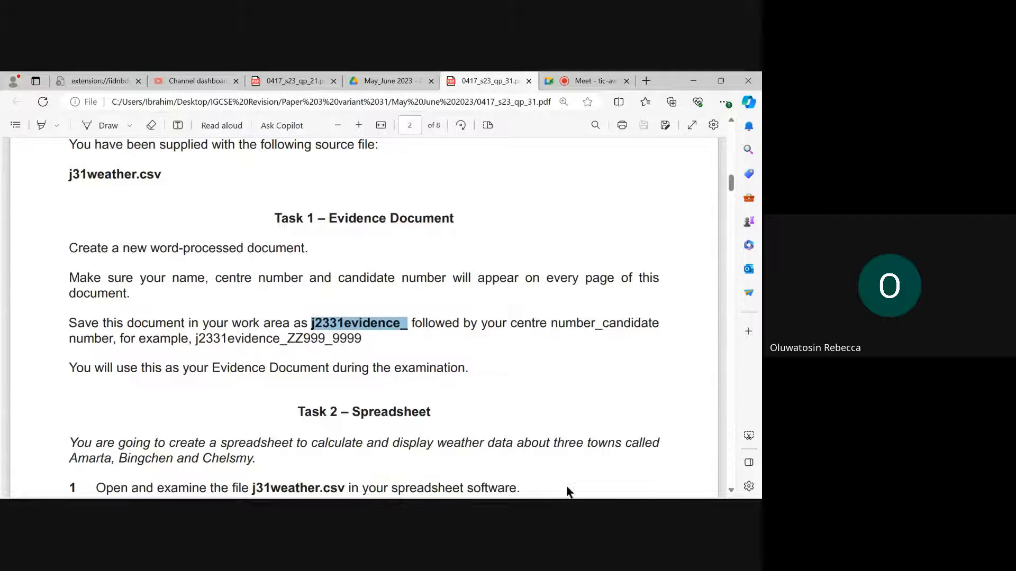
# - Switch to Word and start saving the document in the 06_0417_31_Confidential Source Files June 2023 folder under Desktop > IGCSE Revision
pyautogui.click(544, 485)
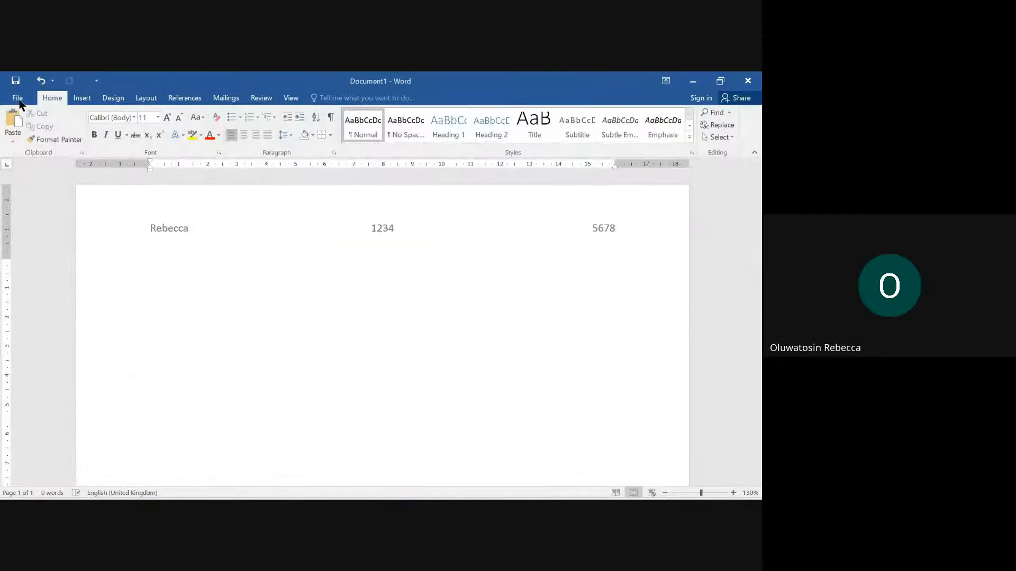
pyautogui.click(18, 98)
pyautogui.click(33, 200)
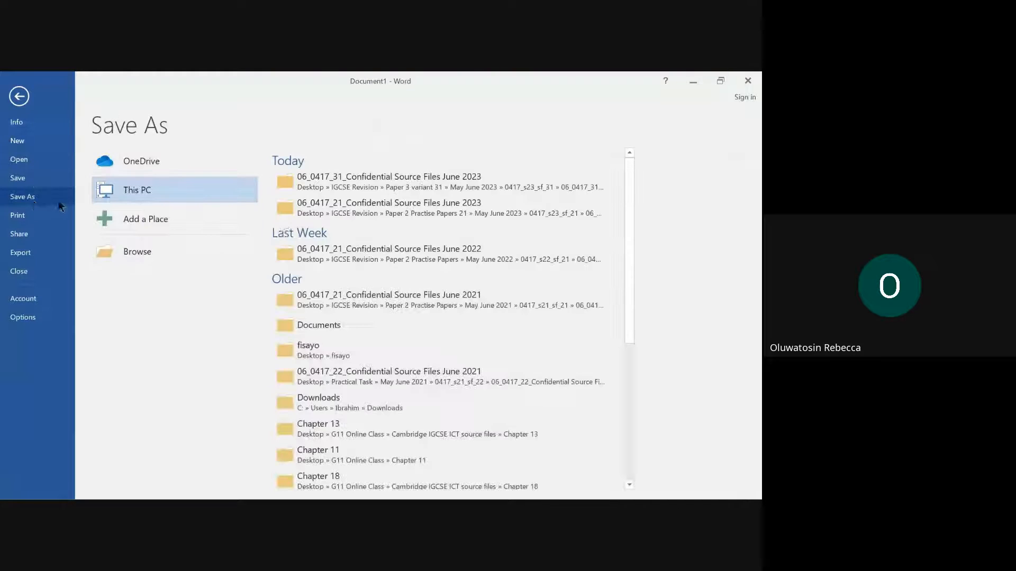
pyautogui.click(164, 252)
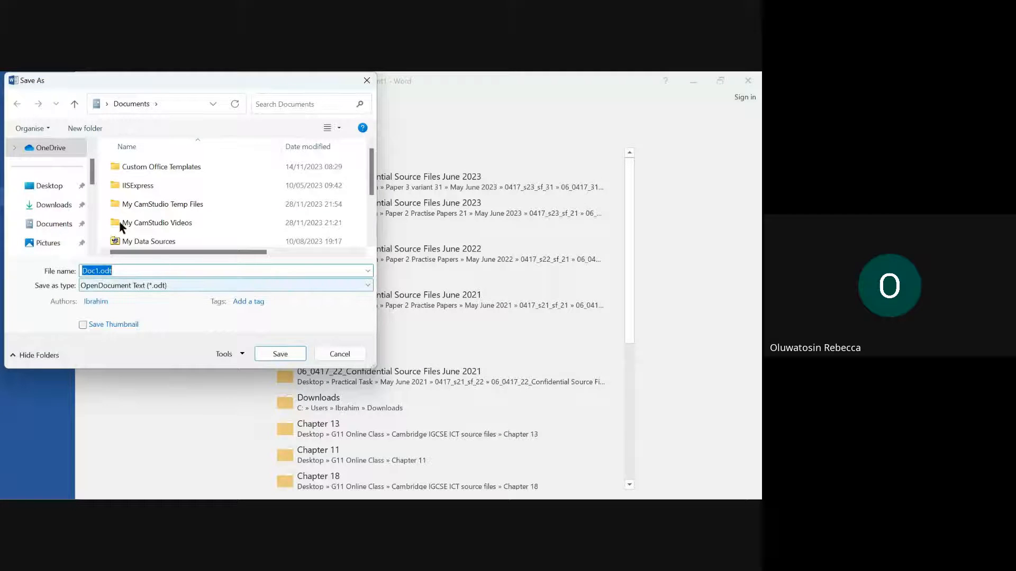
pyautogui.click(47, 186)
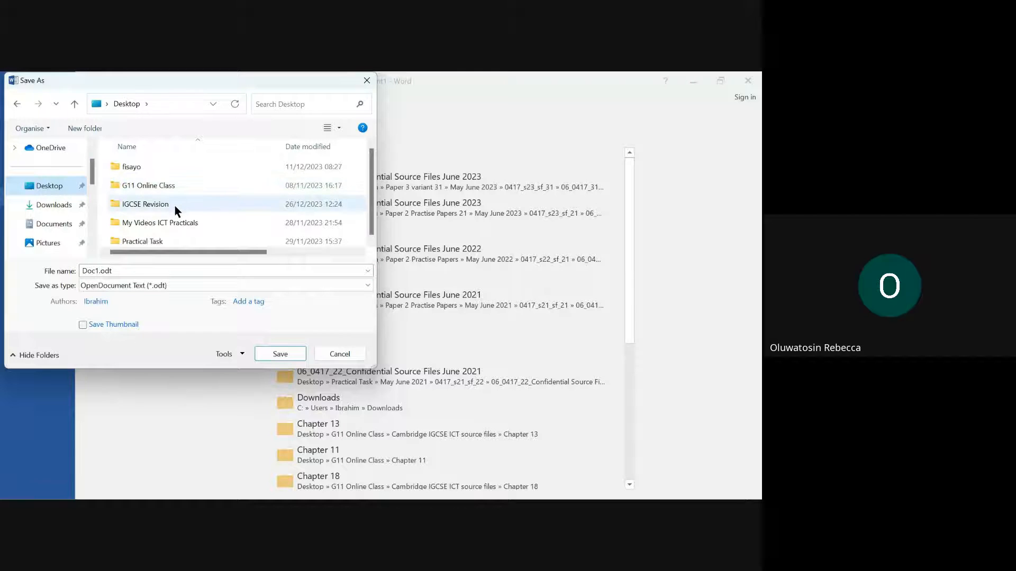
pyautogui.doubleClick(175, 204)
pyautogui.doubleClick(173, 185)
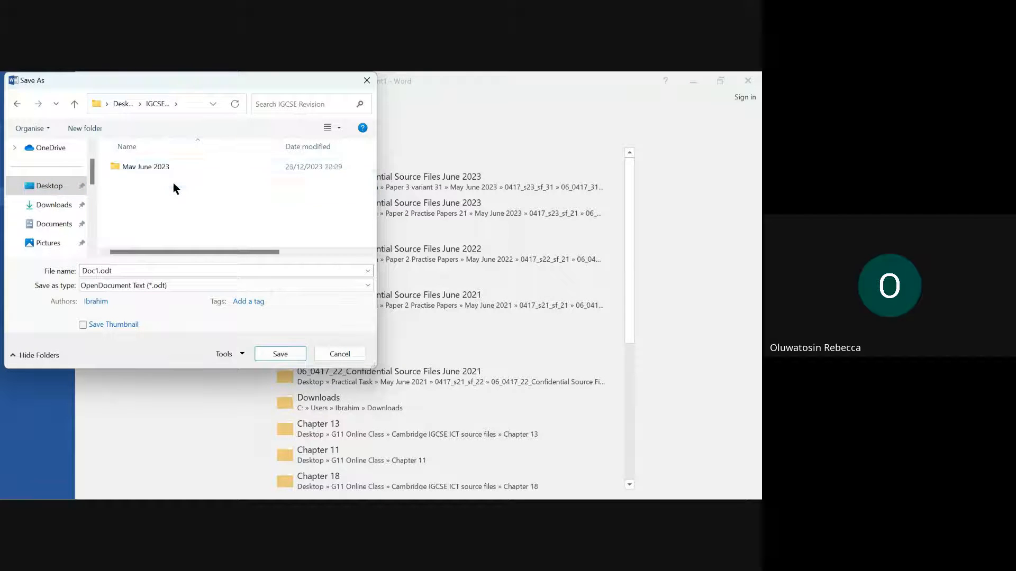
pyautogui.doubleClick(173, 167)
pyautogui.doubleClick(173, 167)
pyautogui.doubleClick(173, 167)
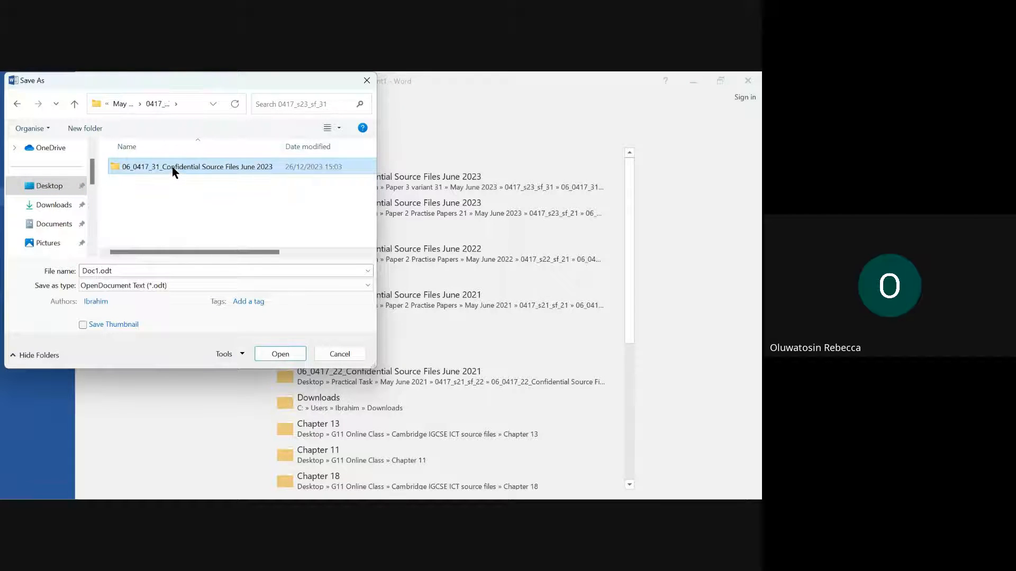
# - Save the document as a Word Document (*.docx) named j2331evidence_ followed by the centre number and candidate number, separated by an underscore
pyautogui.click(153, 272)
pyautogui.write('j2331evidence_123')
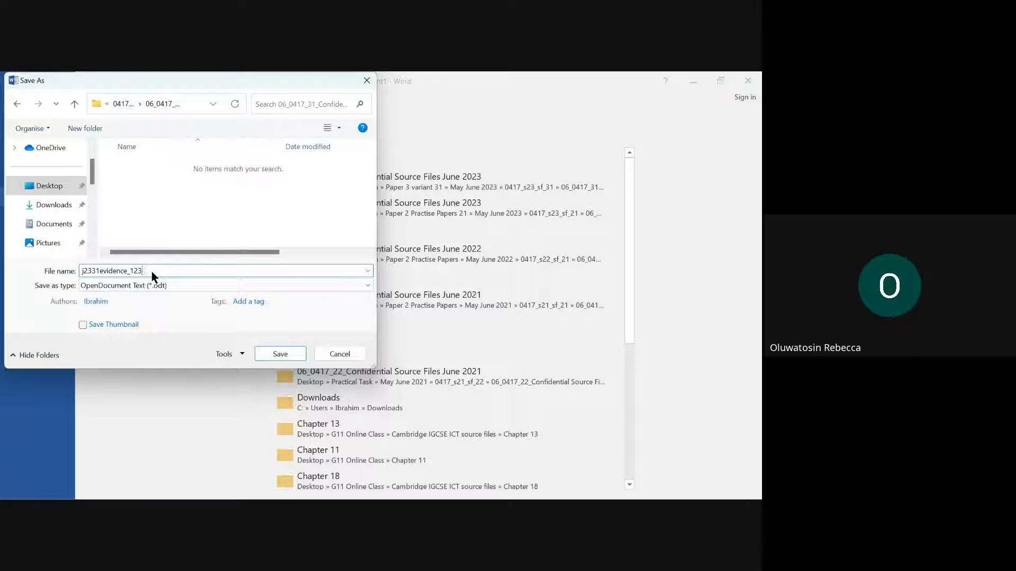
pyautogui.write('4_5678')
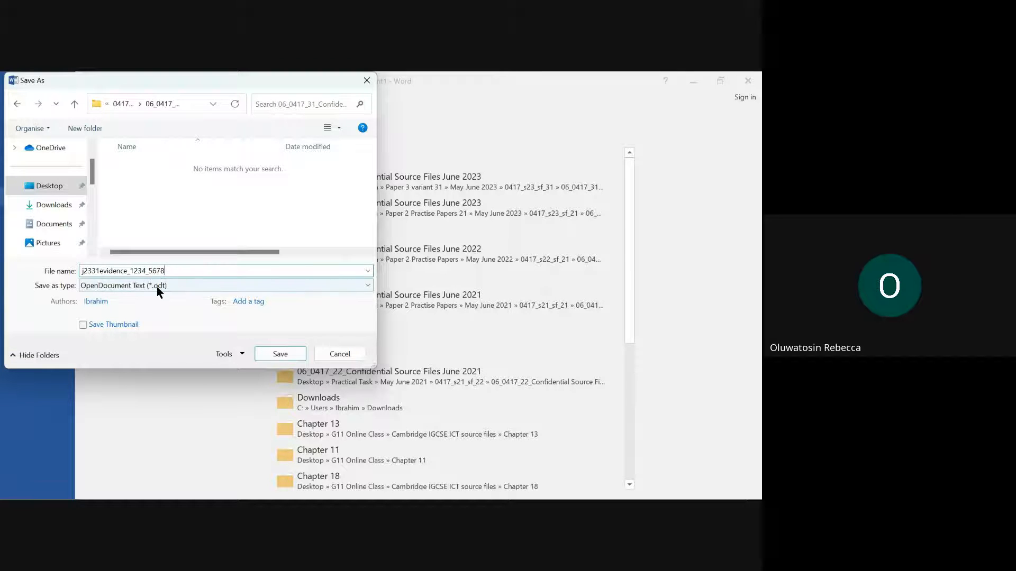
pyautogui.click(154, 287)
pyautogui.click(142, 300)
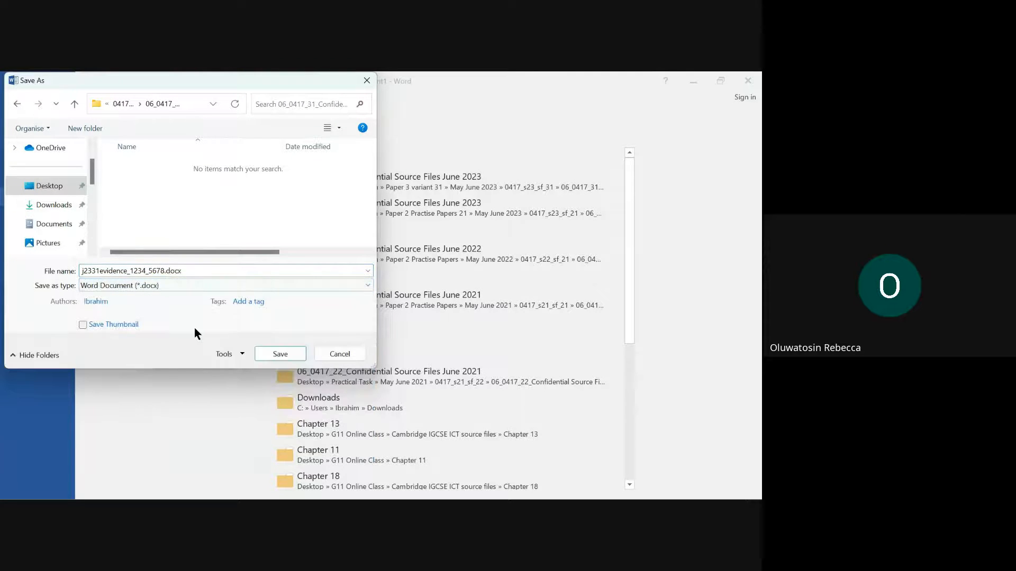
pyautogui.click(281, 354)
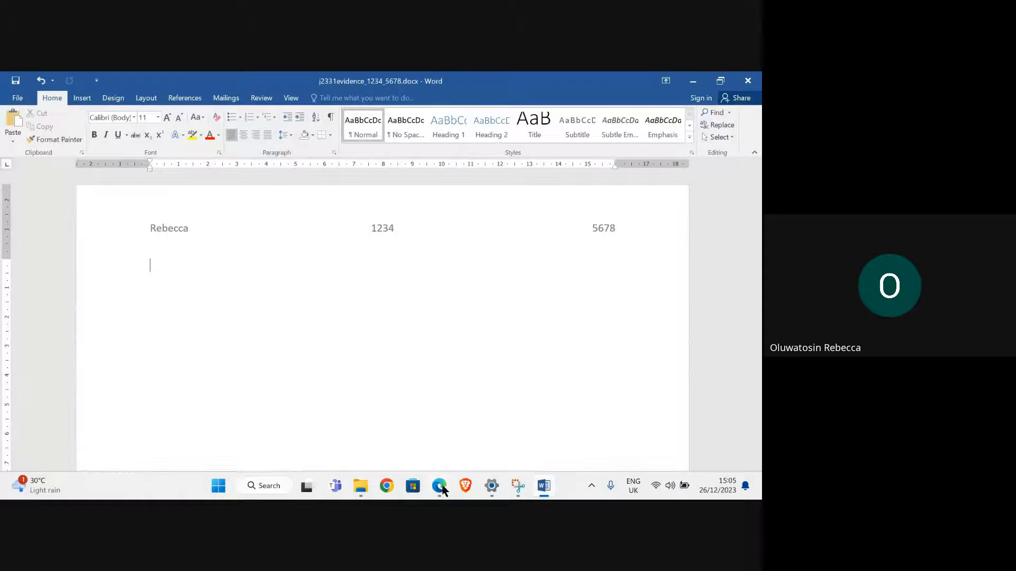
# - Switch to the exam paper in Edge and read question 1 of Task 2 on the weather spreadsheet
pyautogui.click(440, 486)
pyautogui.click(316, 441)
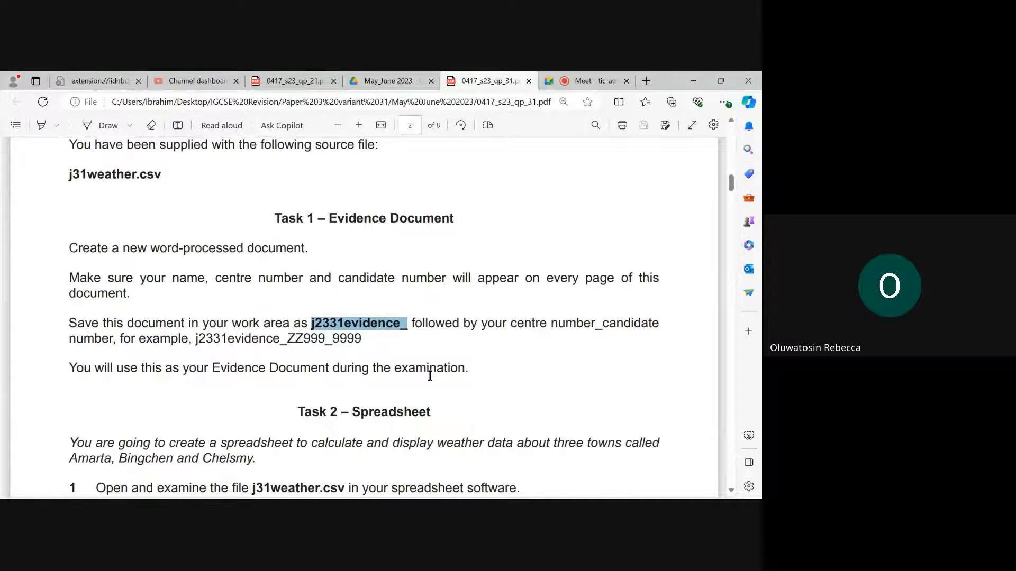
pyautogui.scroll(-3, 434, 369)
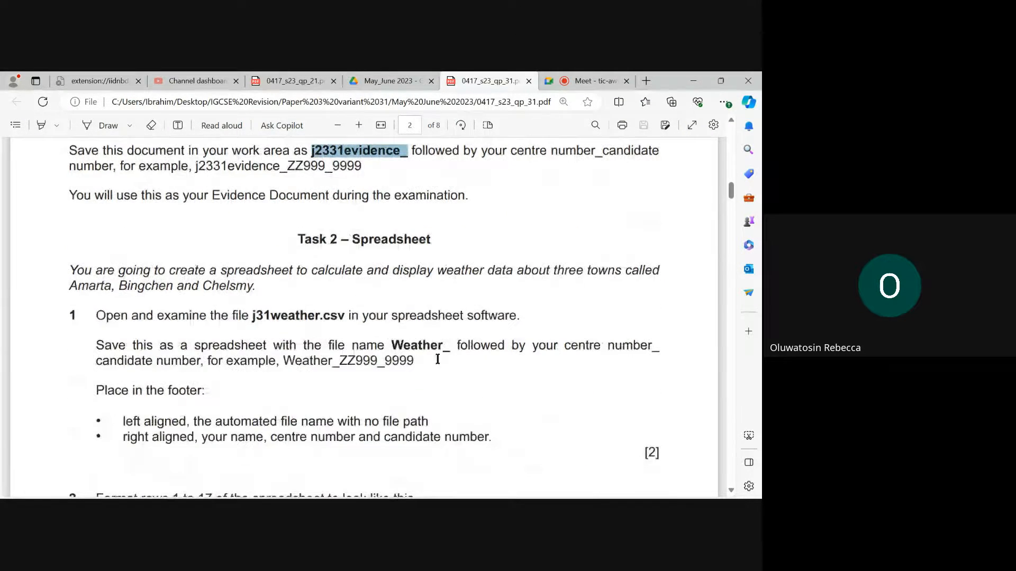
pyautogui.scroll(-2, 377, 247)
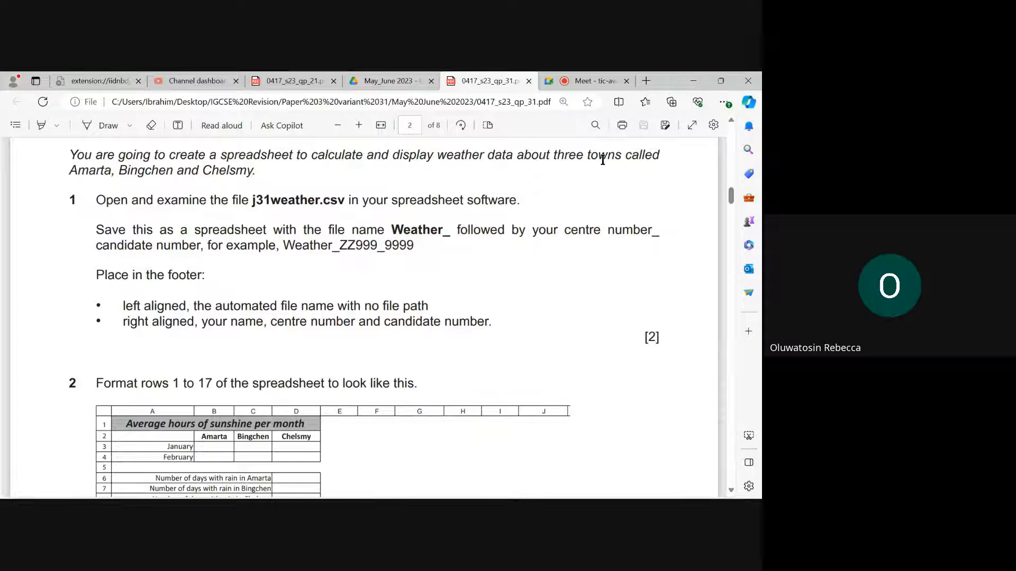
pyautogui.click(41, 126)
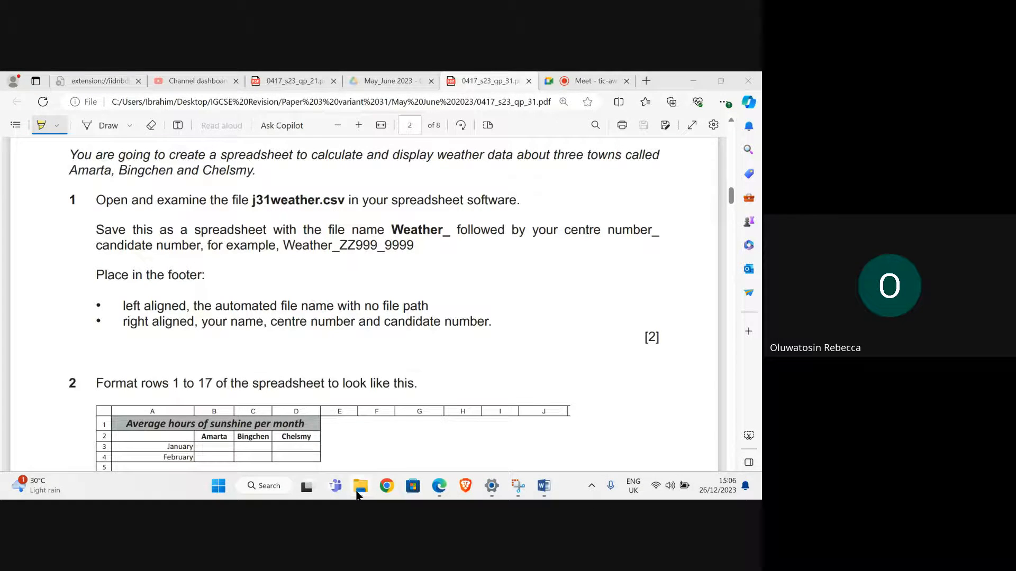
# - Open j31weather.csv from the source files folder in Excel, dismissing the recovered files, and fit column A to its contents
pyautogui.moveTo(357, 495)
pyautogui.click(358, 454)
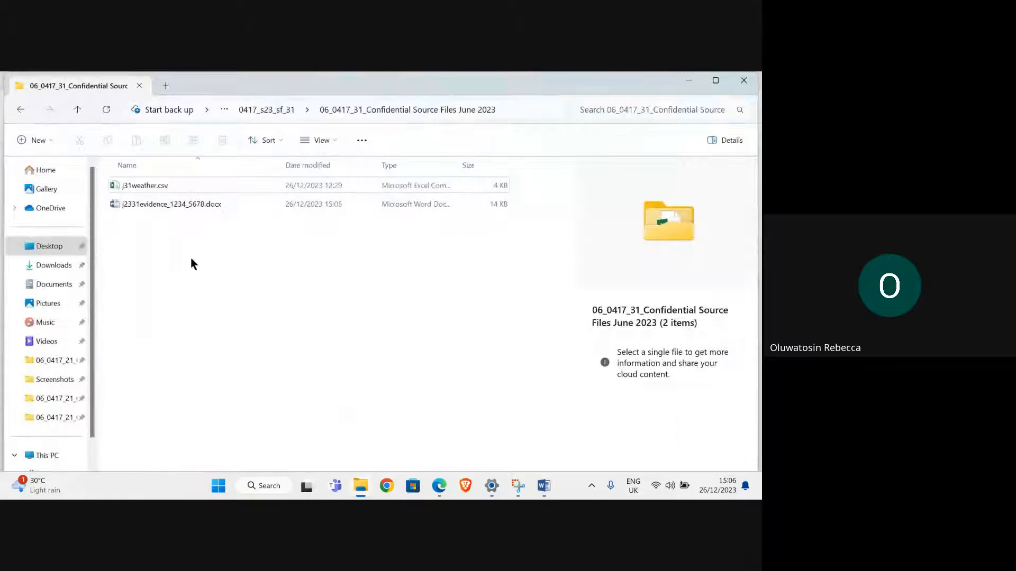
pyautogui.doubleClick(157, 185)
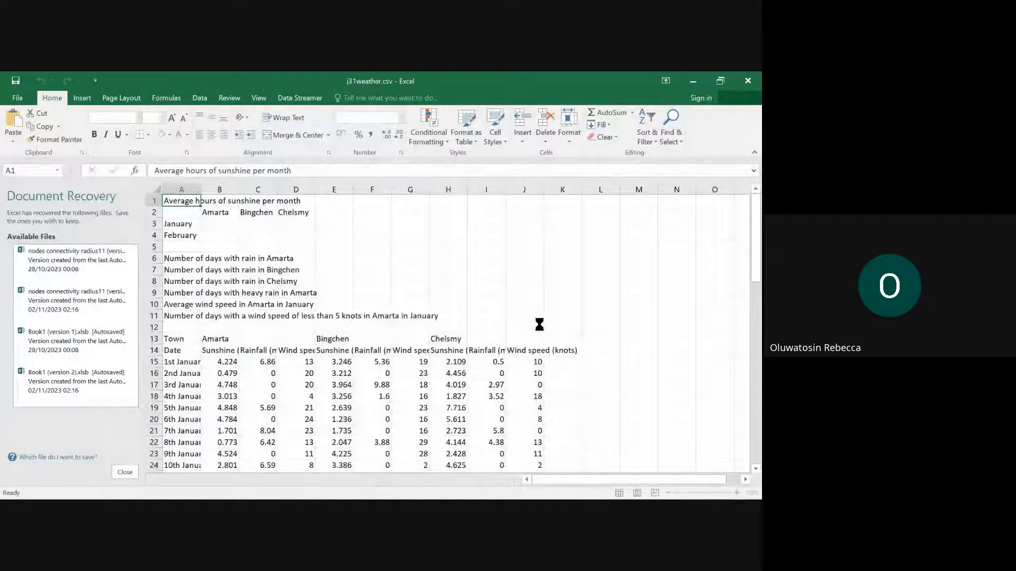
pyautogui.click(124, 470)
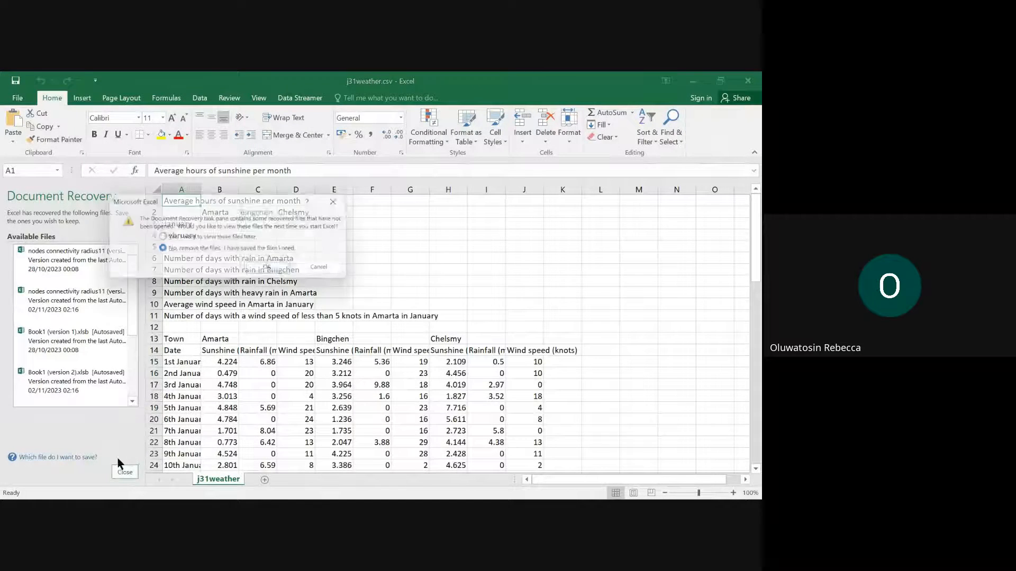
pyautogui.click(272, 265)
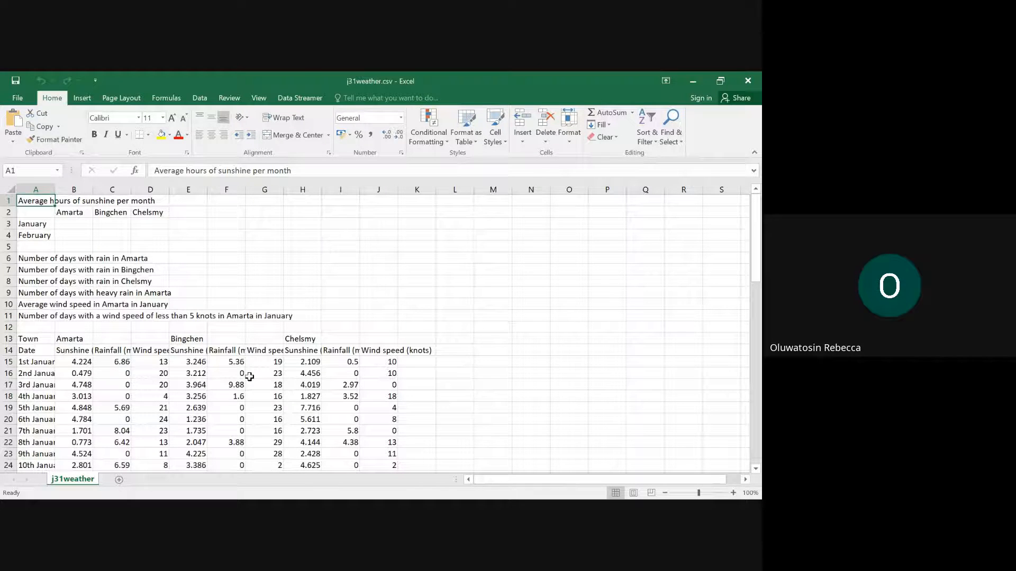
pyautogui.doubleClick(55, 189)
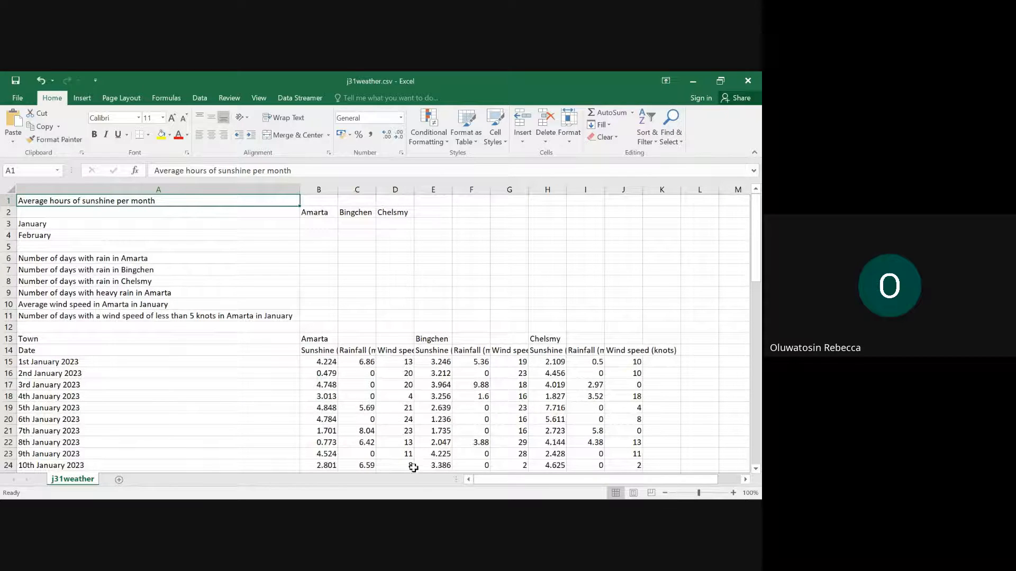
# - Switch to the exam paper in Edge and check the required spreadsheet file name in question 1
pyautogui.moveTo(426, 485)
pyautogui.click(287, 416)
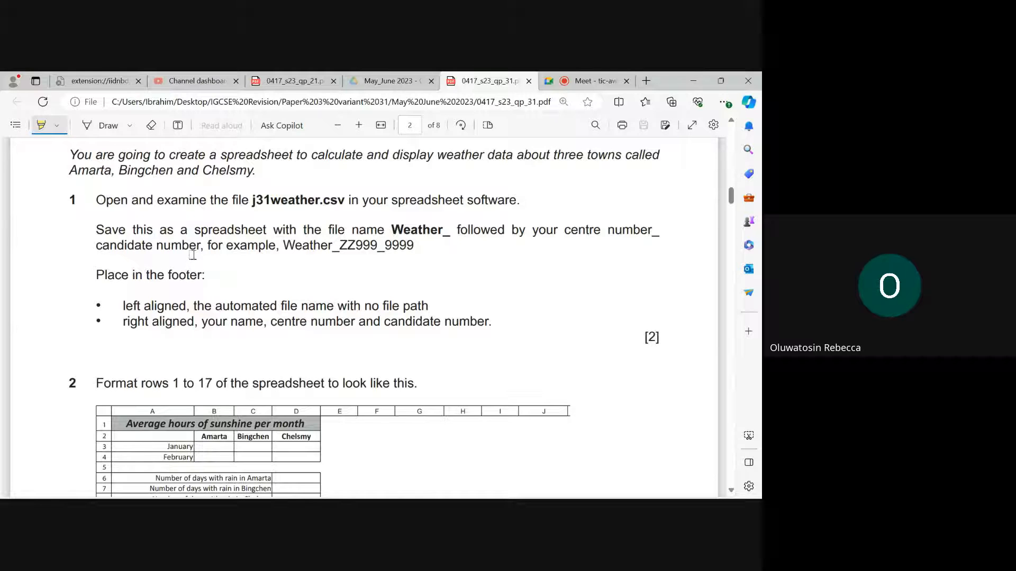
# - Switch to Excel and save the file as an Excel Workbook (*.xlsx) named Weather_ followed by the centre number and candidate number, separated by an underscore
pyautogui.moveTo(531, 497)
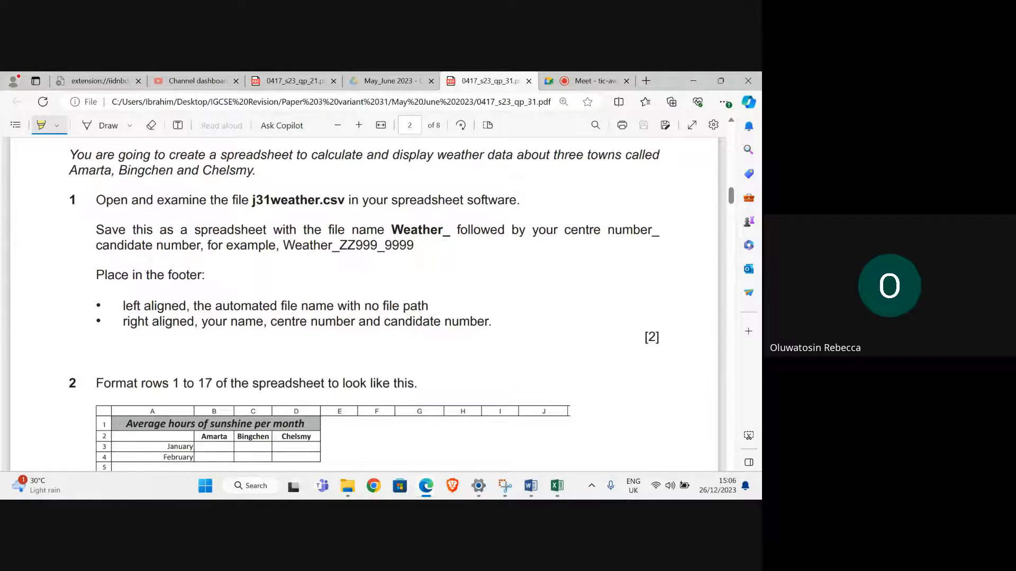
pyautogui.click(558, 490)
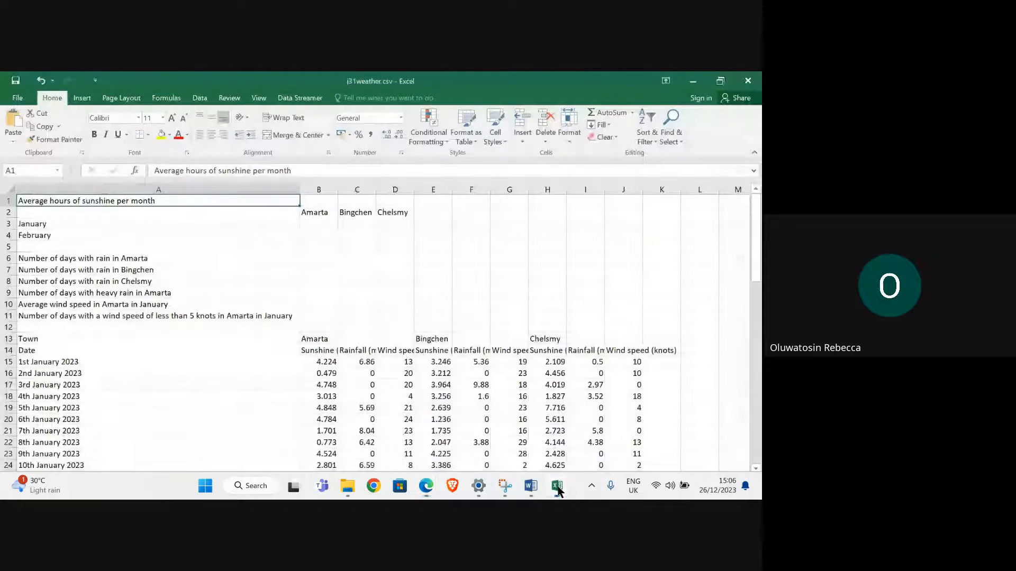
pyautogui.click(26, 101)
pyautogui.click(31, 199)
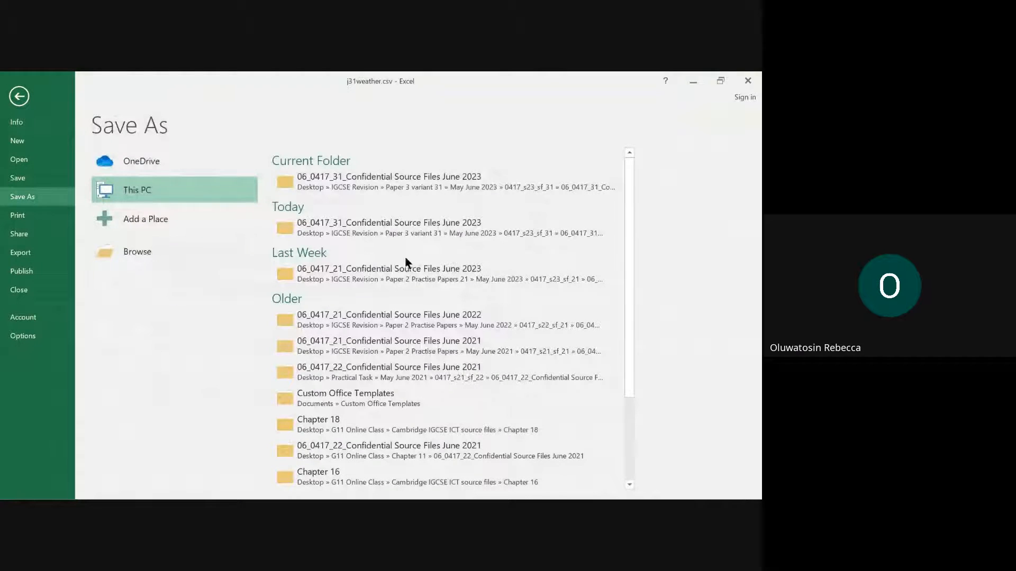
pyautogui.click(249, 253)
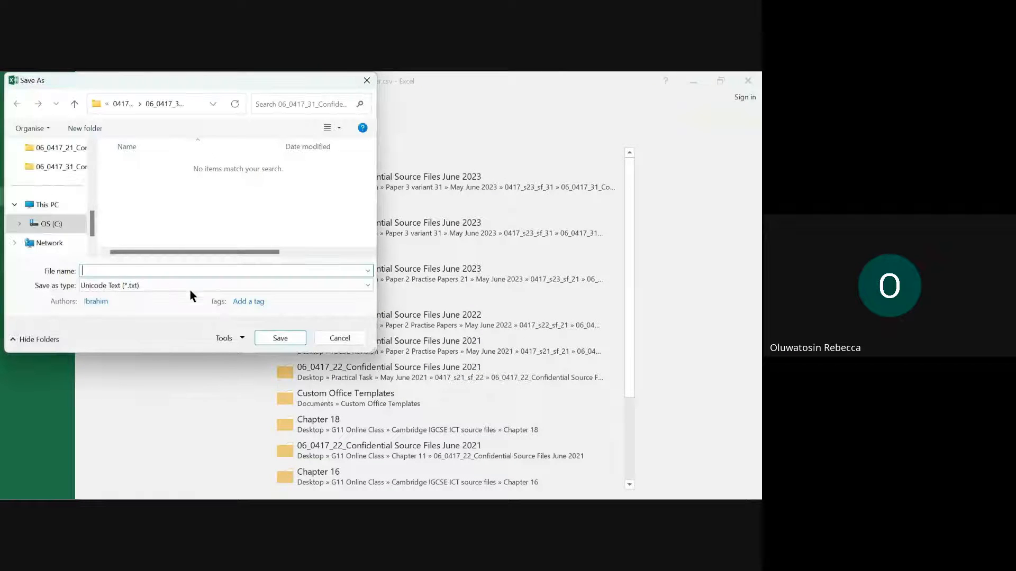
pyautogui.write('Weather')
pyautogui.moveTo(453, 493)
pyautogui.moveTo(423, 487)
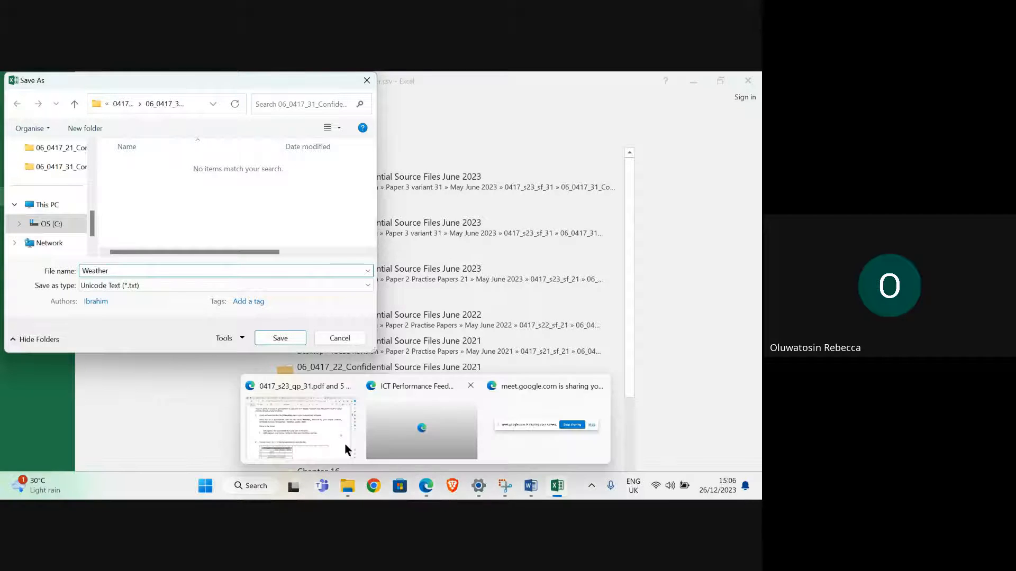
pyautogui.moveTo(304, 433)
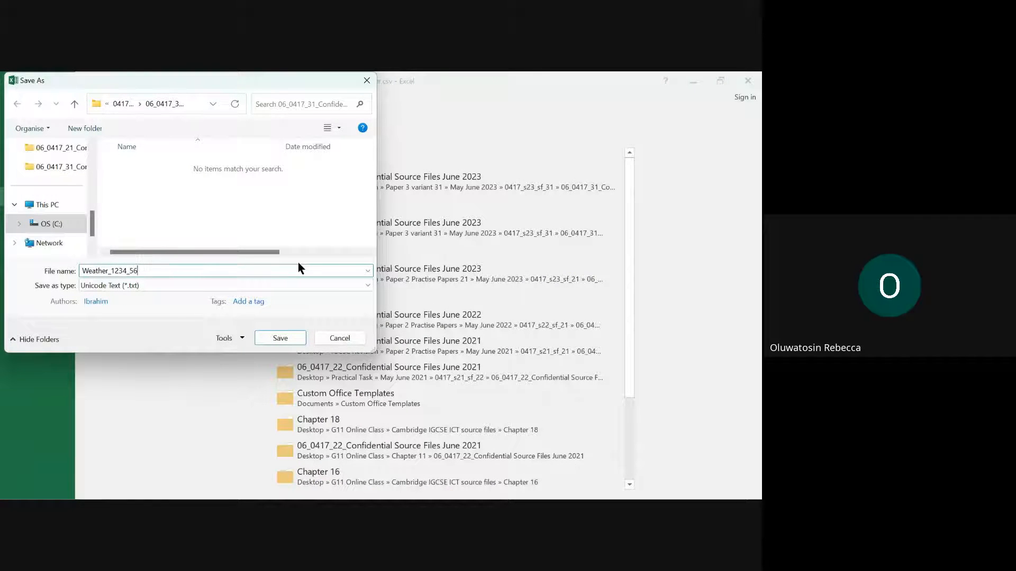
pyautogui.write('78')
pyautogui.click(195, 281)
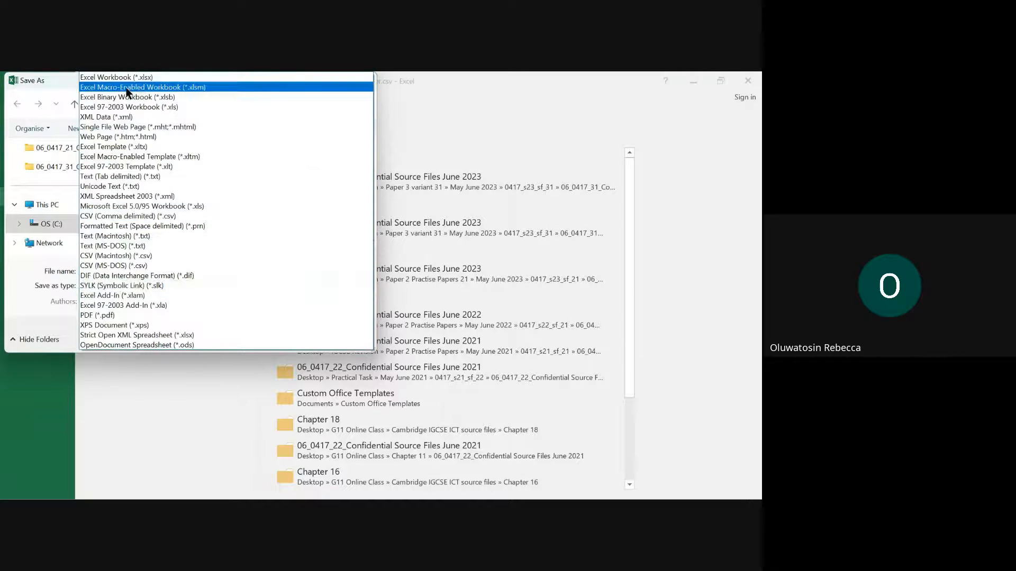
pyautogui.click(155, 77)
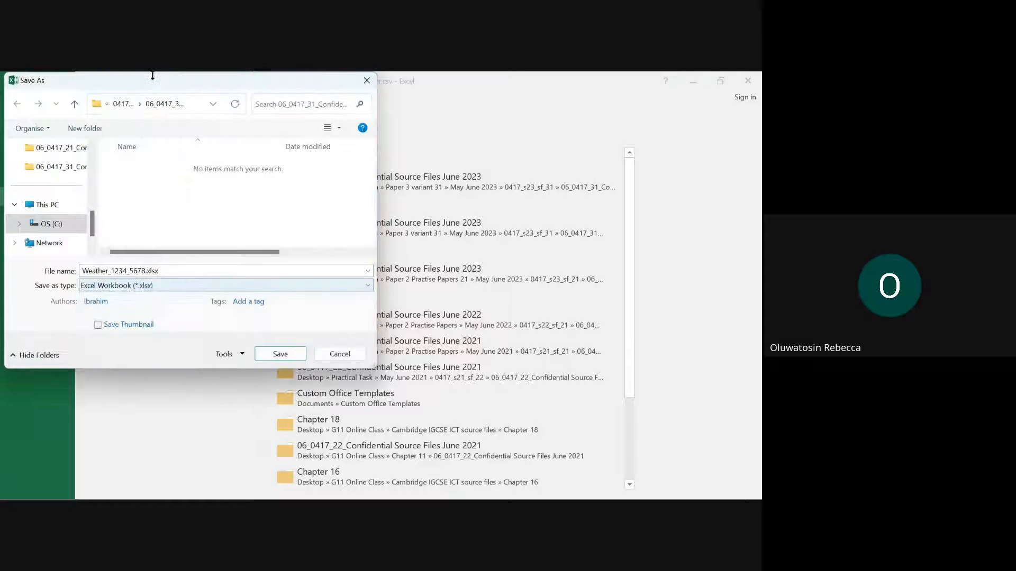
pyautogui.click(278, 354)
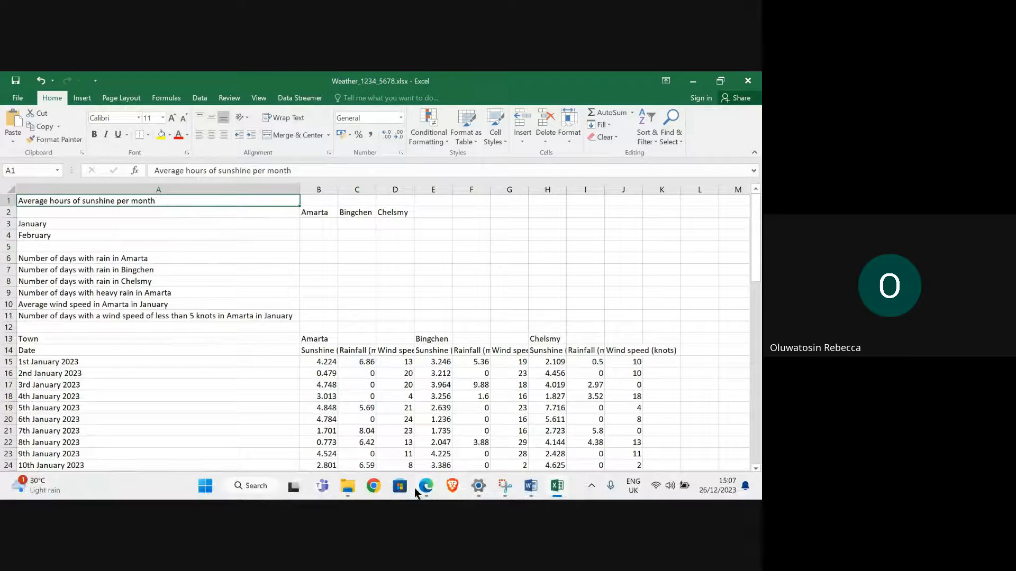
# - Switch to the exam paper in Edge and read the footer requirements in question 1
pyautogui.click(300, 423)
pyautogui.scroll(-1, 161, 238)
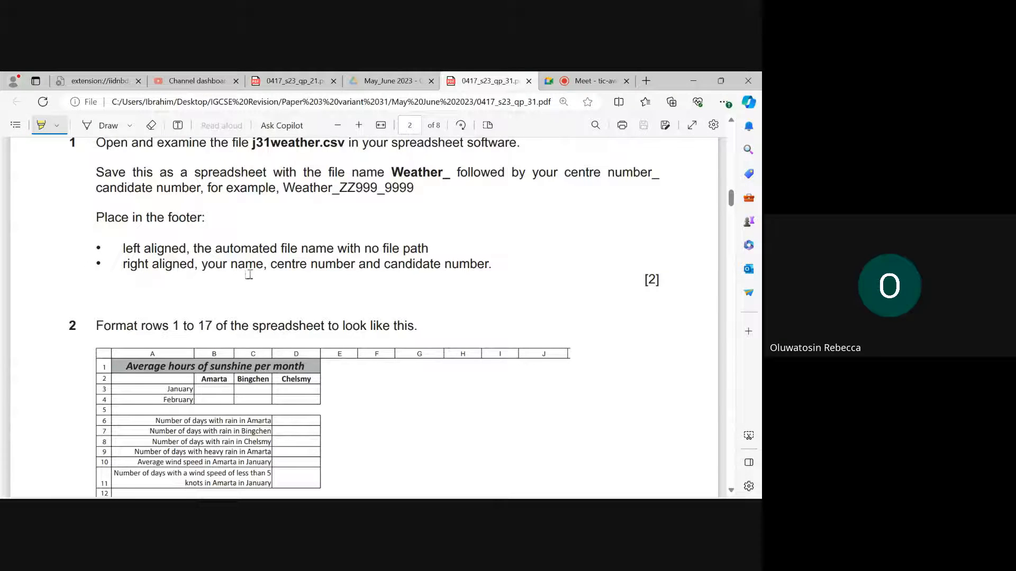
# - Switch to Excel and insert the automated file name without its path in the left section of the page footer
pyautogui.moveTo(611, 499)
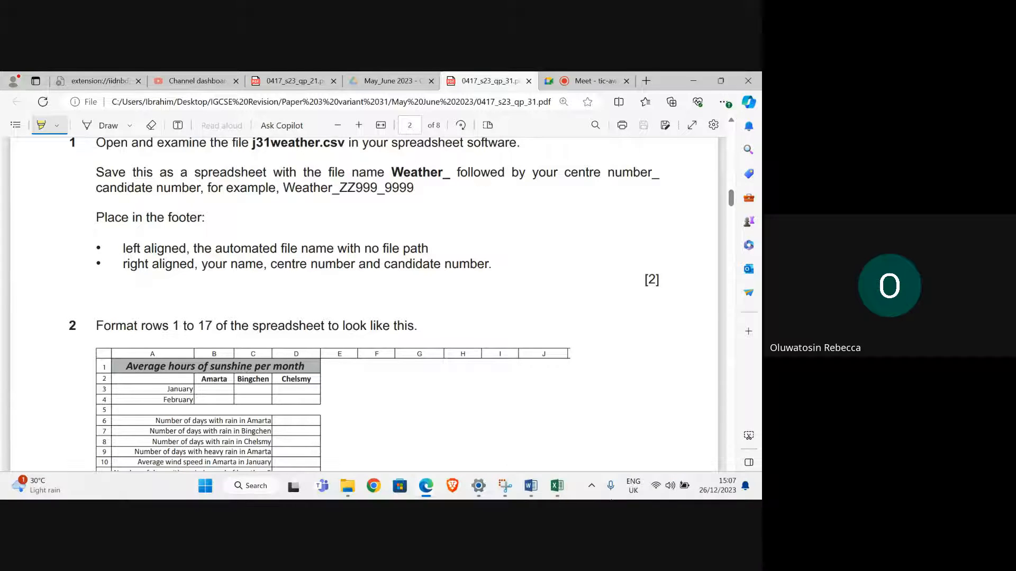
pyautogui.click(557, 485)
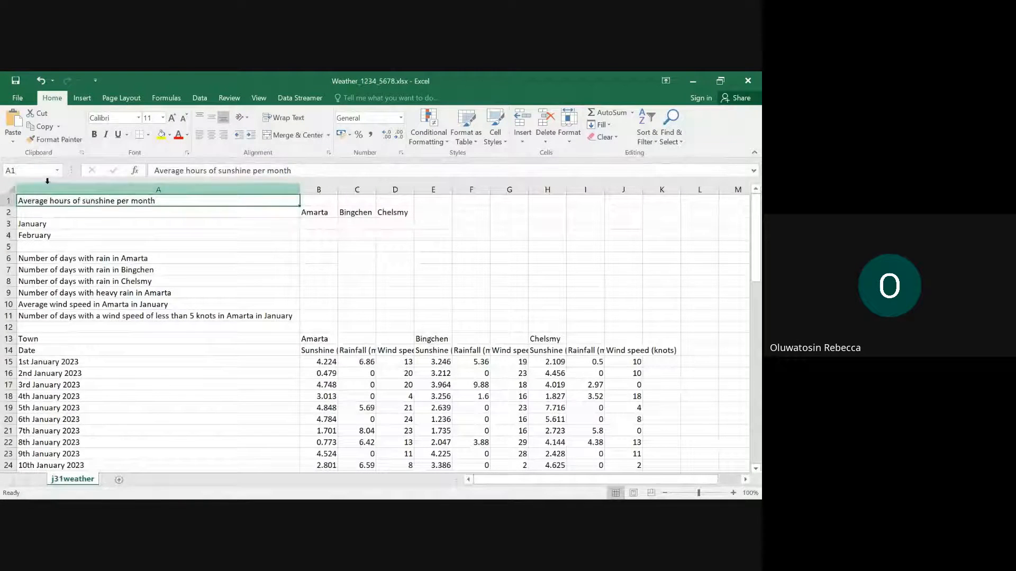
pyautogui.click(83, 98)
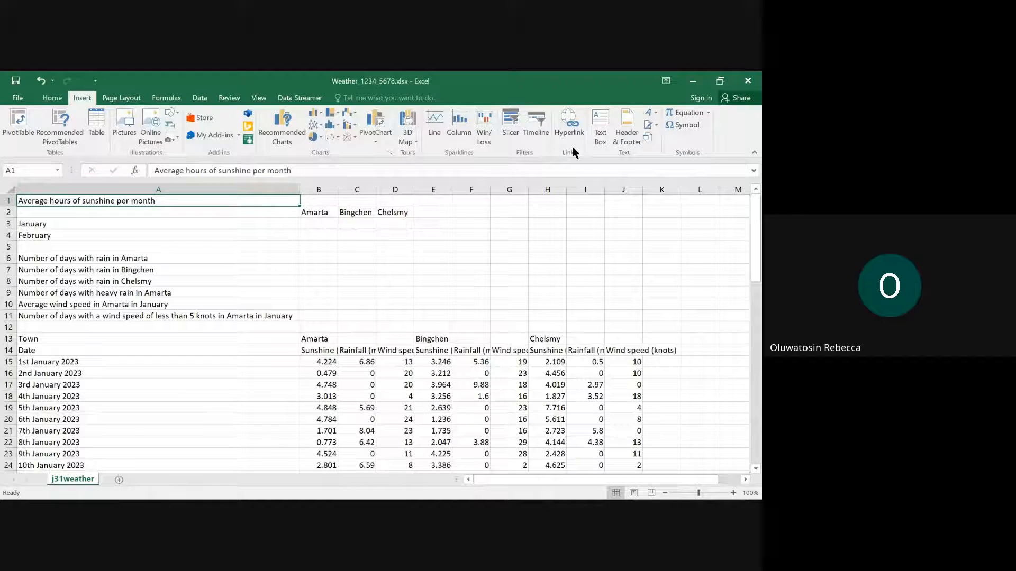
pyautogui.click(630, 135)
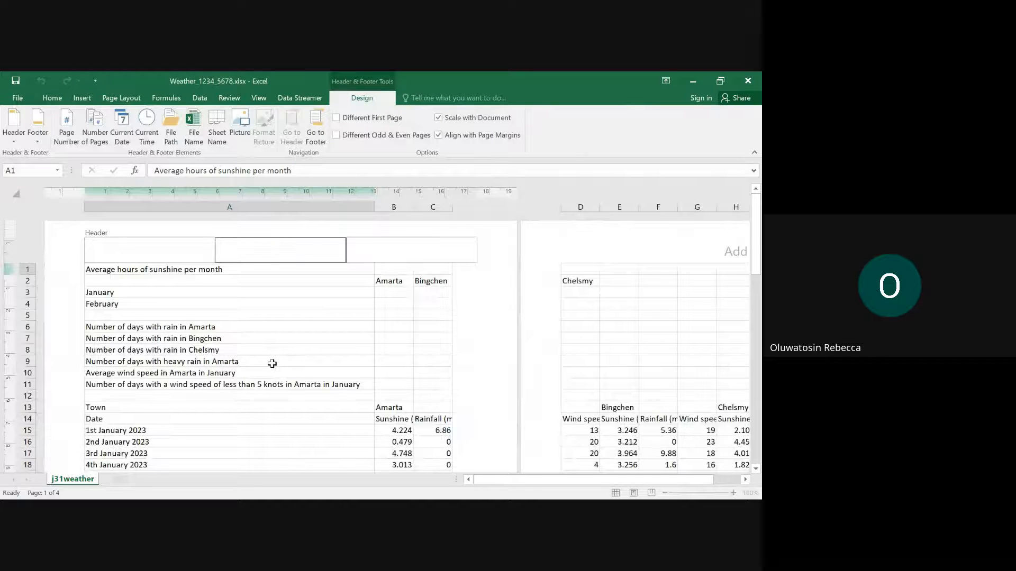
pyautogui.click(404, 348)
pyautogui.scroll(-11, 292, 337)
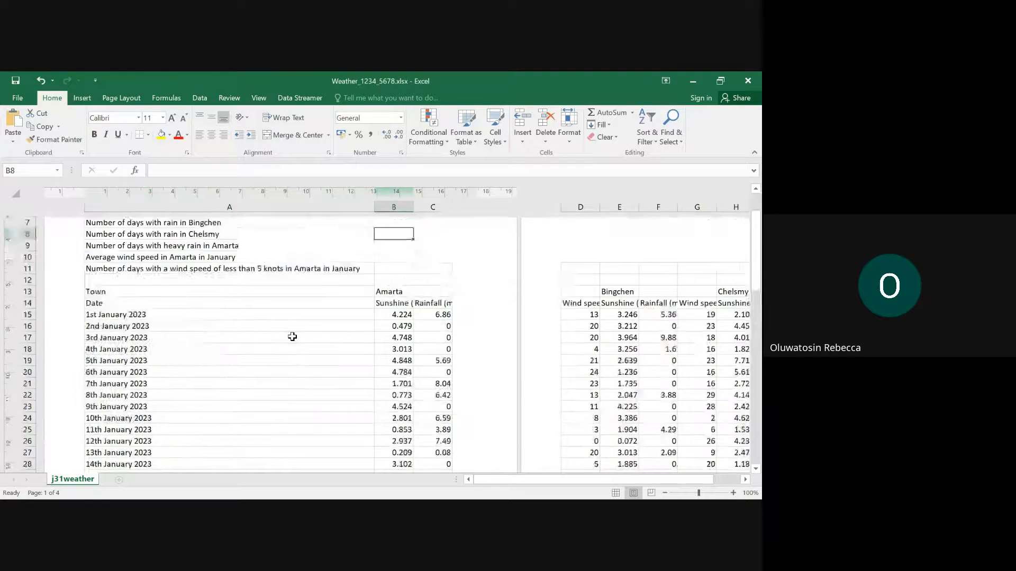
pyautogui.scroll(-4, 293, 337)
pyautogui.click(129, 293)
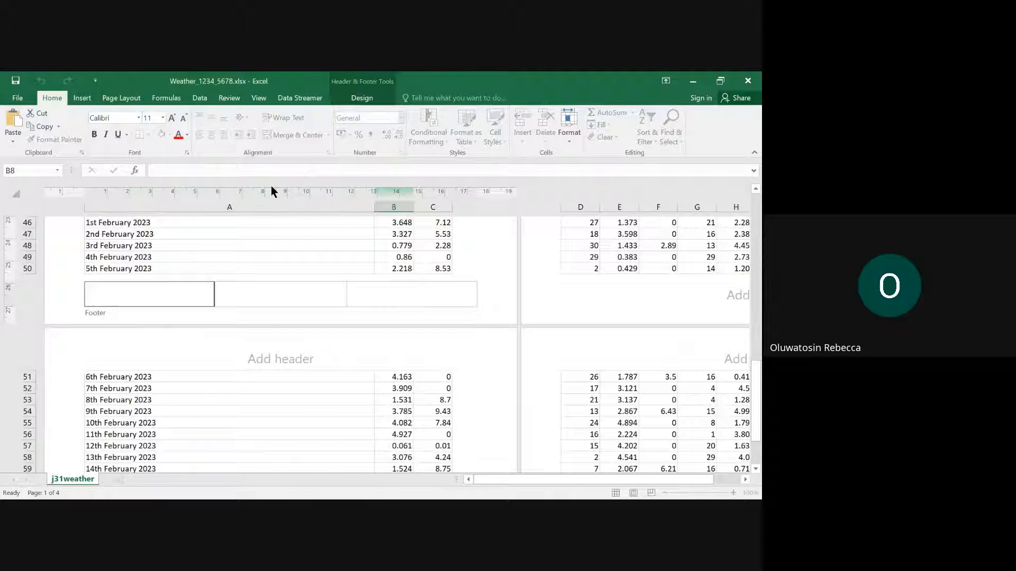
pyautogui.click(85, 98)
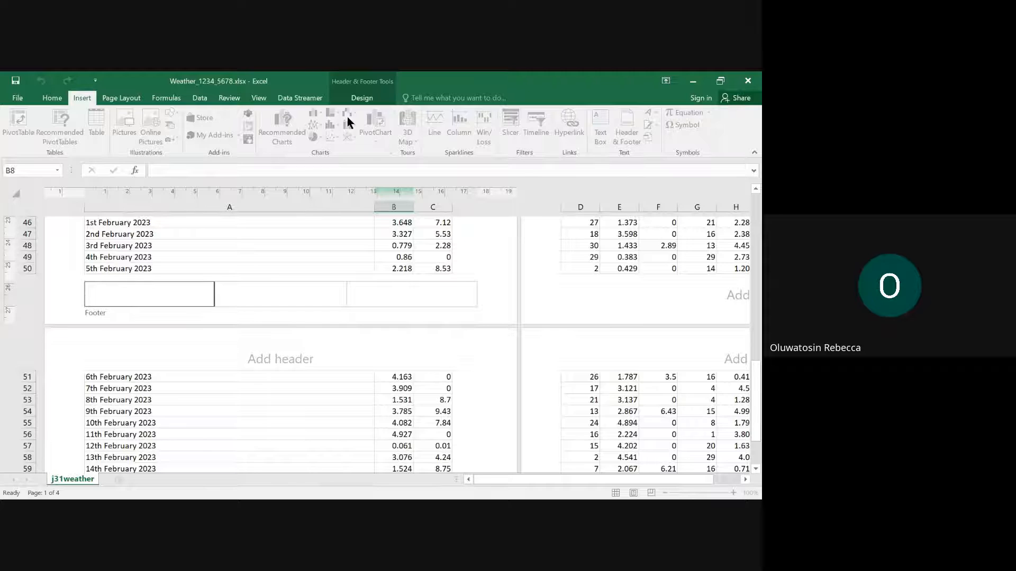
pyautogui.click(363, 99)
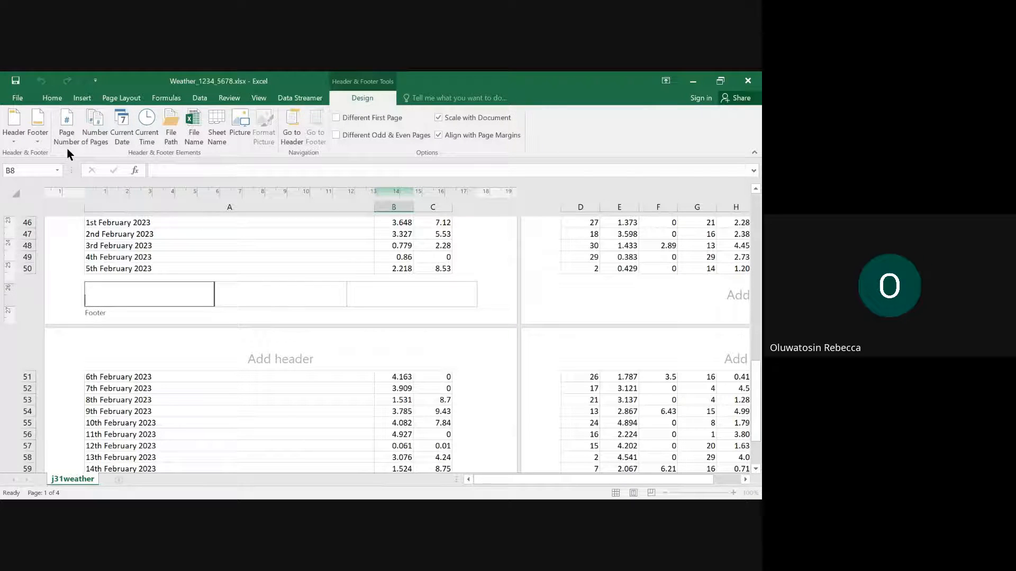
pyautogui.click(195, 136)
# - Enter the candidate's name, centre number and candidate number, separated by underscores, in the right section of the footer
pyautogui.click(417, 286)
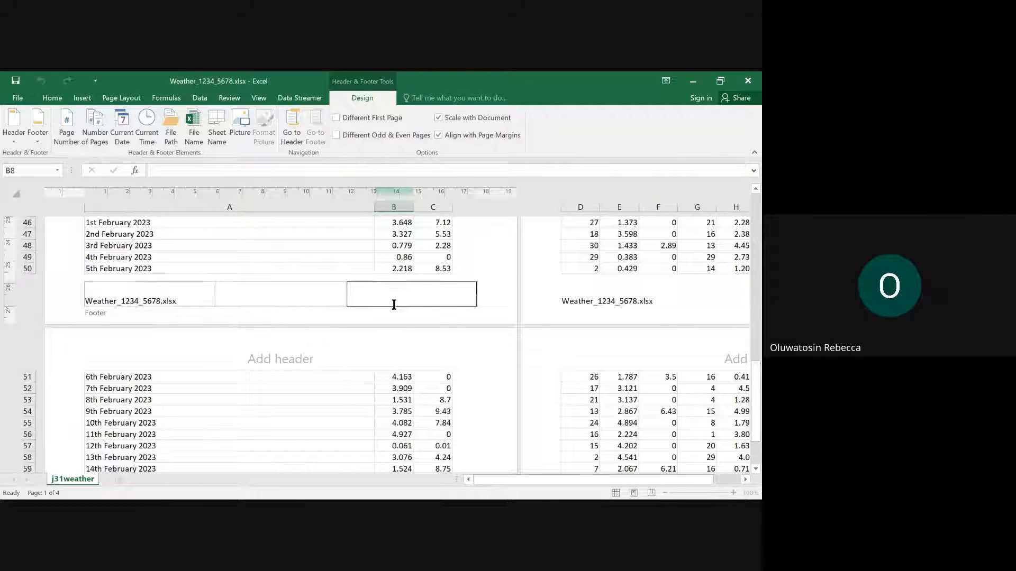
pyautogui.write('Rebecca_1234_5678')
pyautogui.click(410, 365)
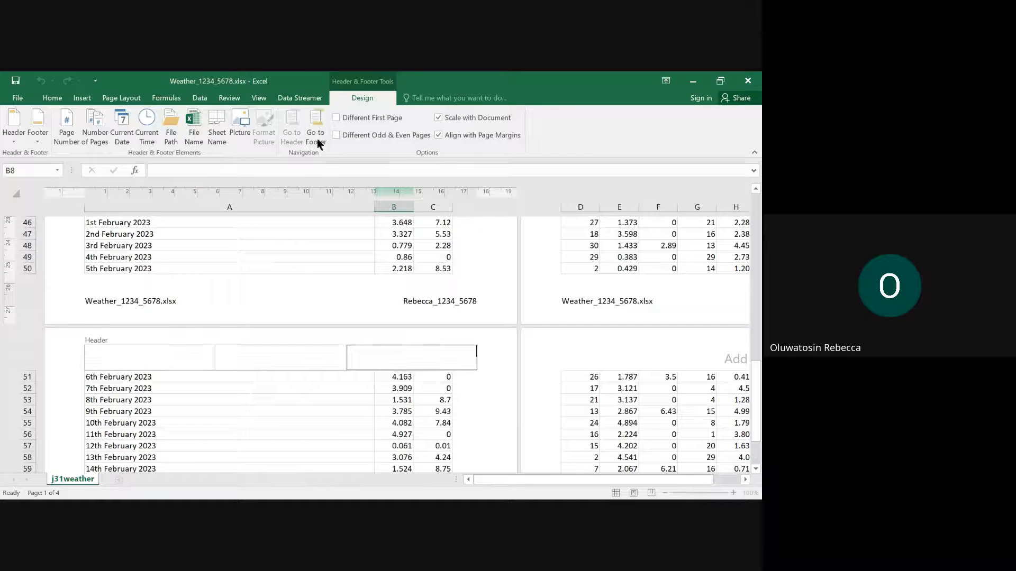
# - Leave header and footer editing and return the worksheet to Normal view
pyautogui.click(57, 99)
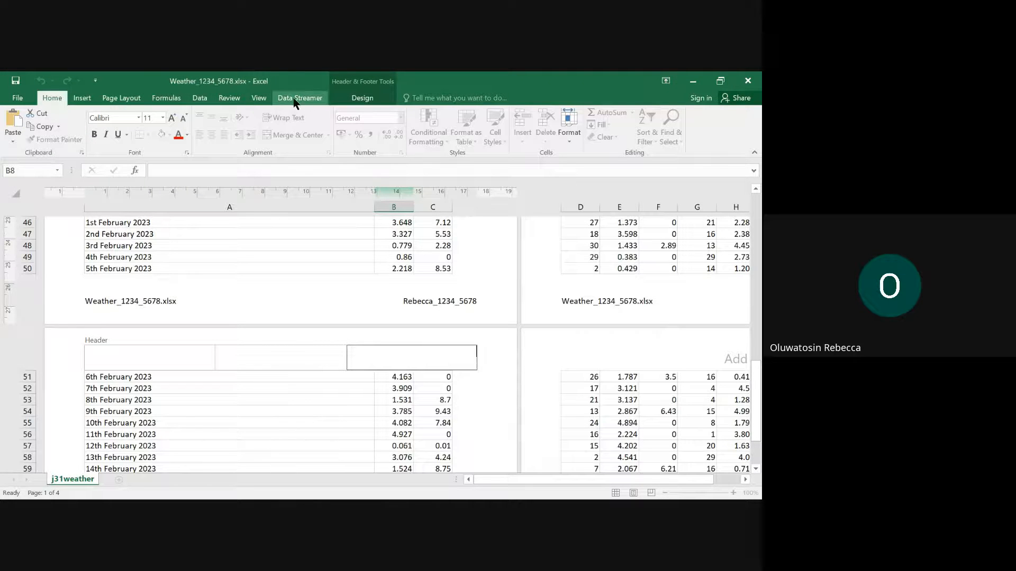
pyautogui.click(256, 99)
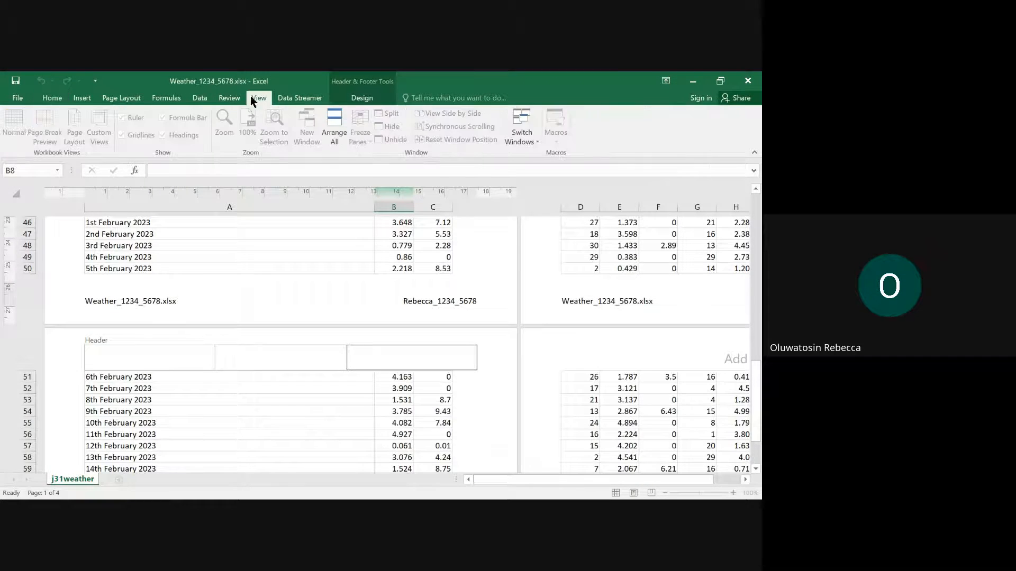
pyautogui.click(388, 296)
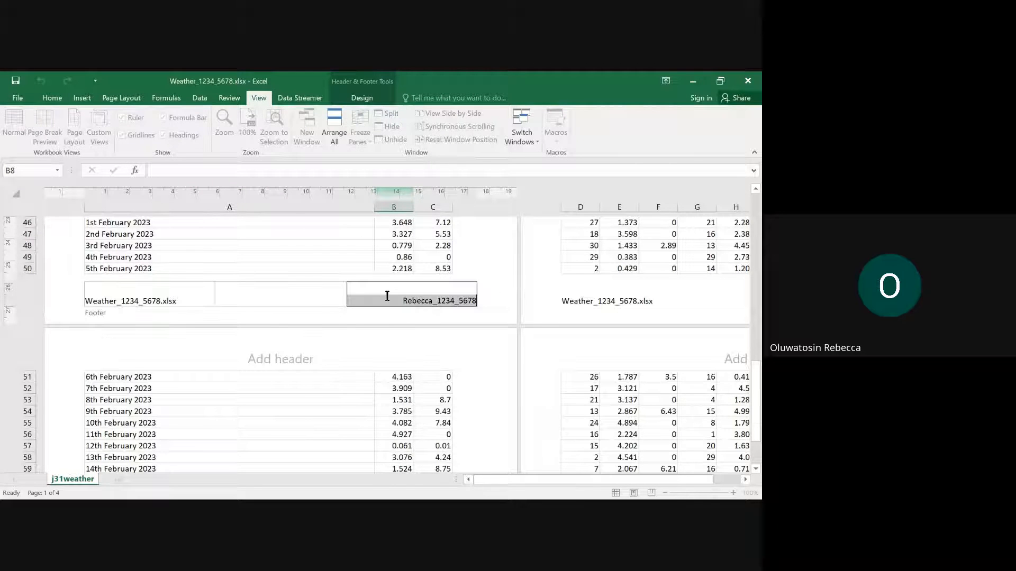
pyautogui.click(355, 95)
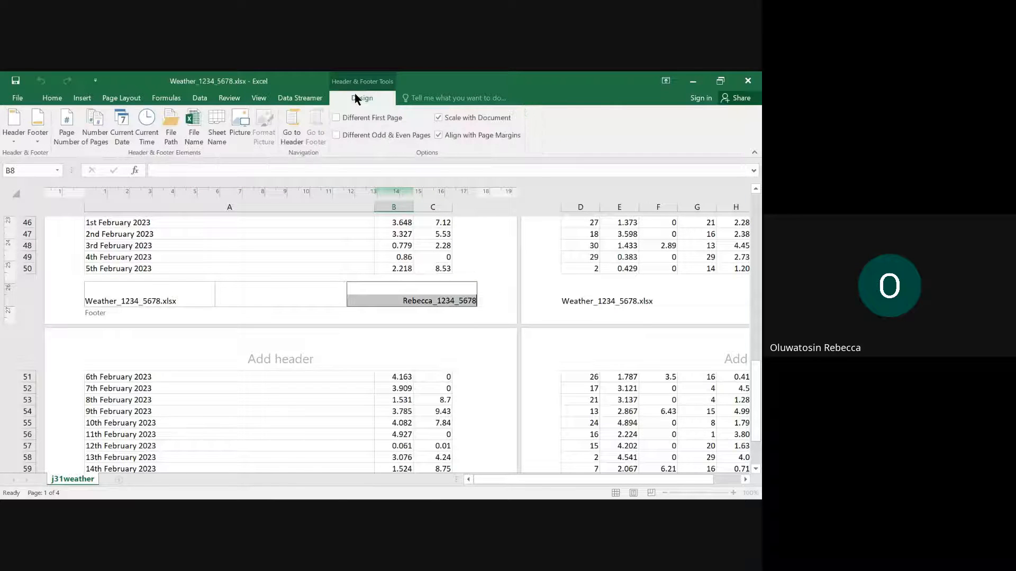
pyautogui.click(503, 245)
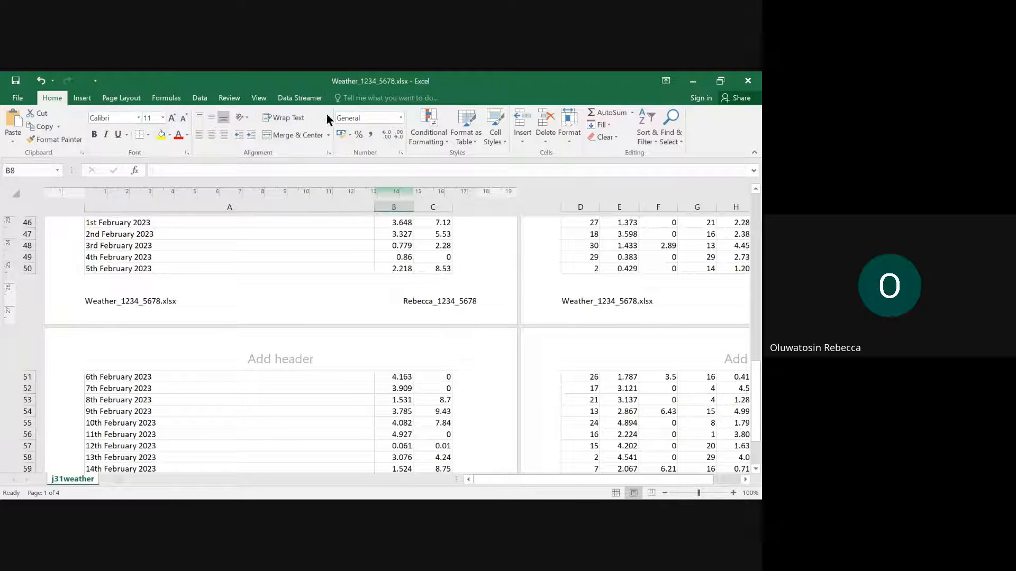
pyautogui.scroll(15, 345, 263)
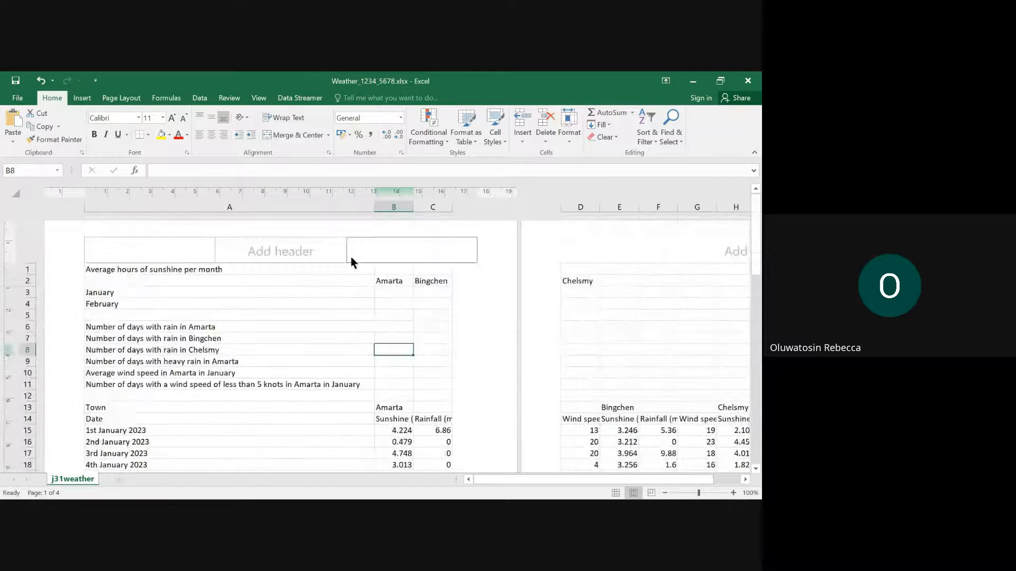
pyautogui.click(258, 98)
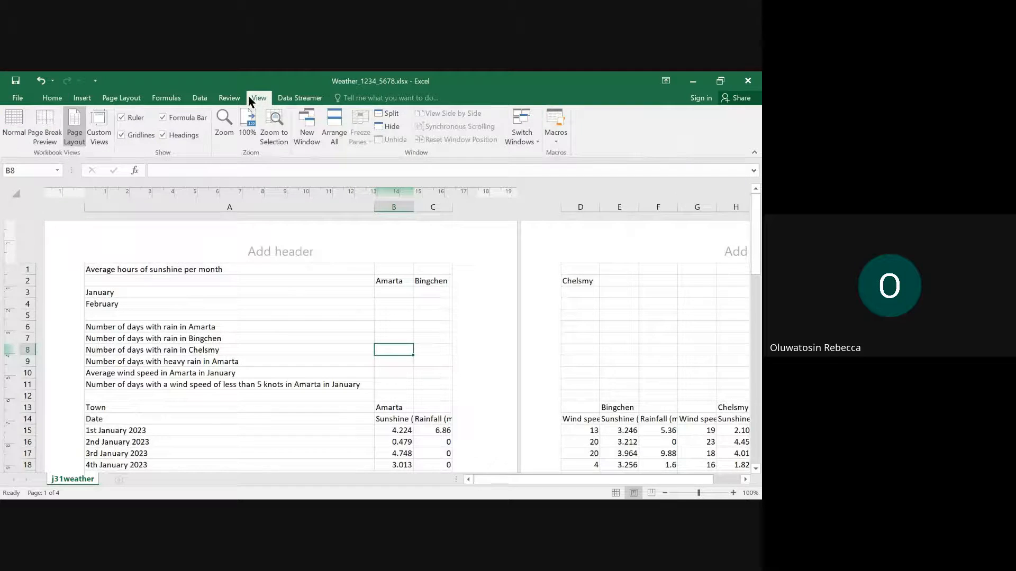
pyautogui.click(14, 124)
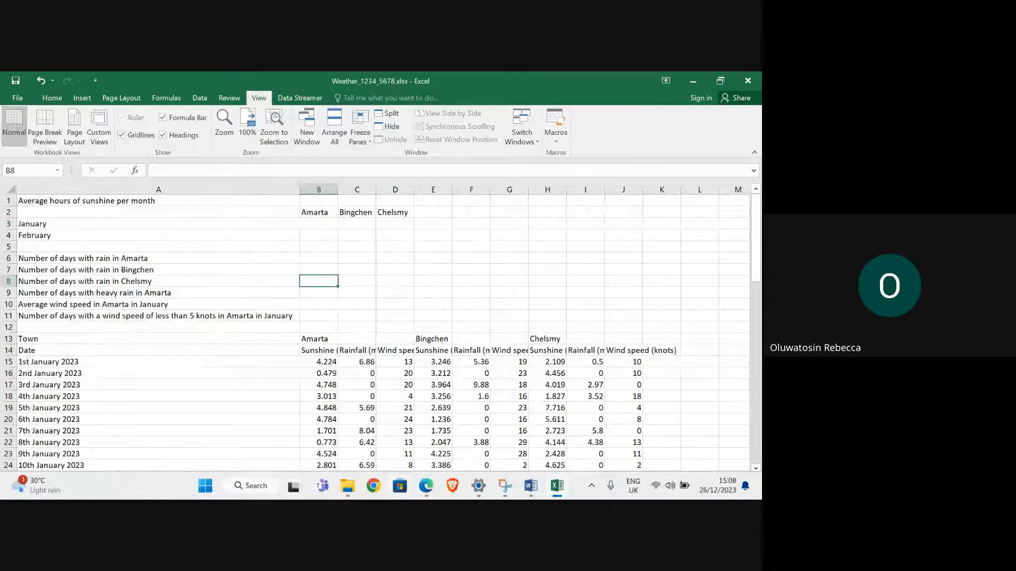
# - Switch to the exam paper in Edge, read the spreadsheet layout required in question 2, and turn off the highlighter
pyautogui.moveTo(424, 487)
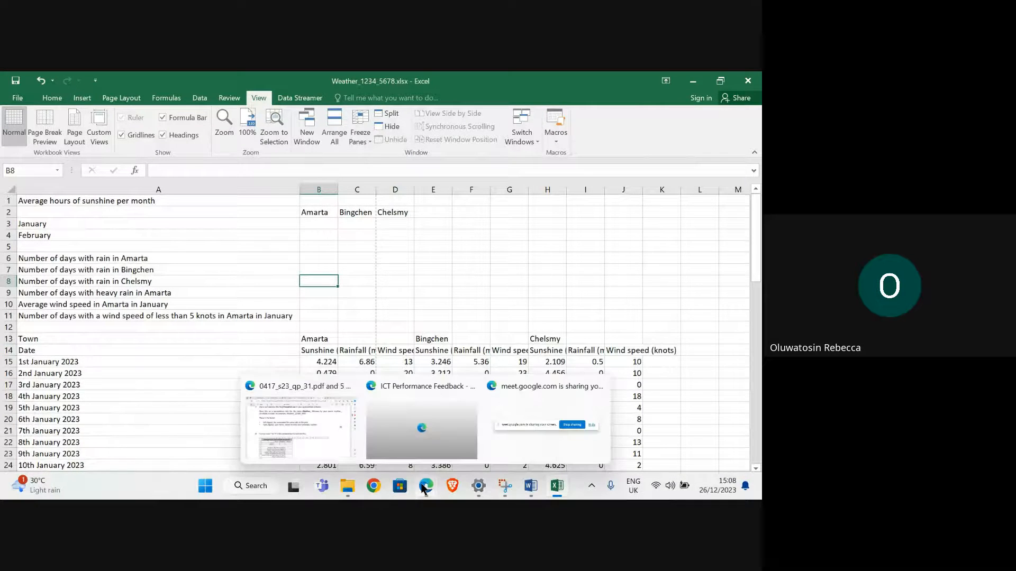
pyautogui.click(316, 439)
pyautogui.scroll(-3, 216, 305)
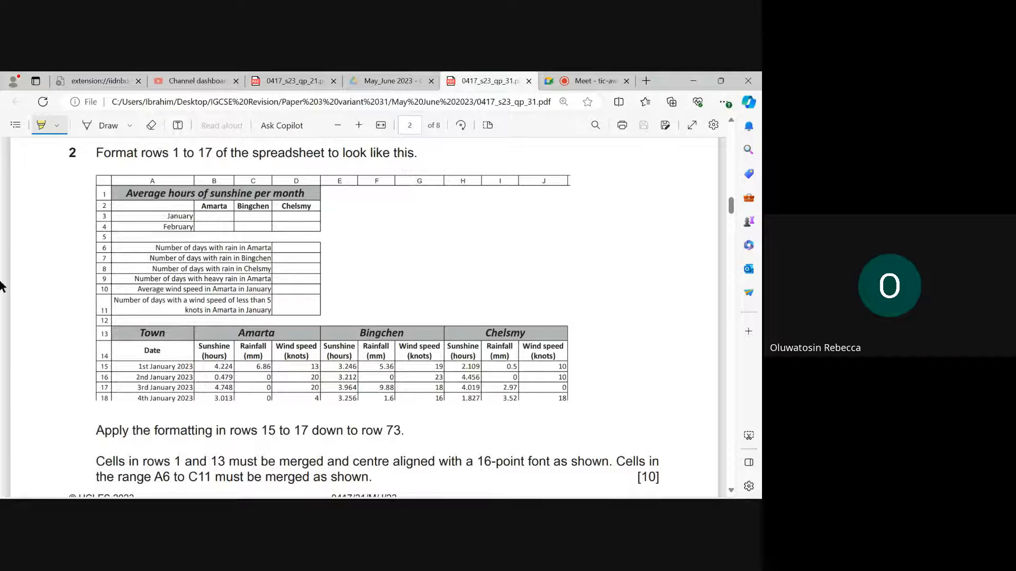
pyautogui.click(40, 127)
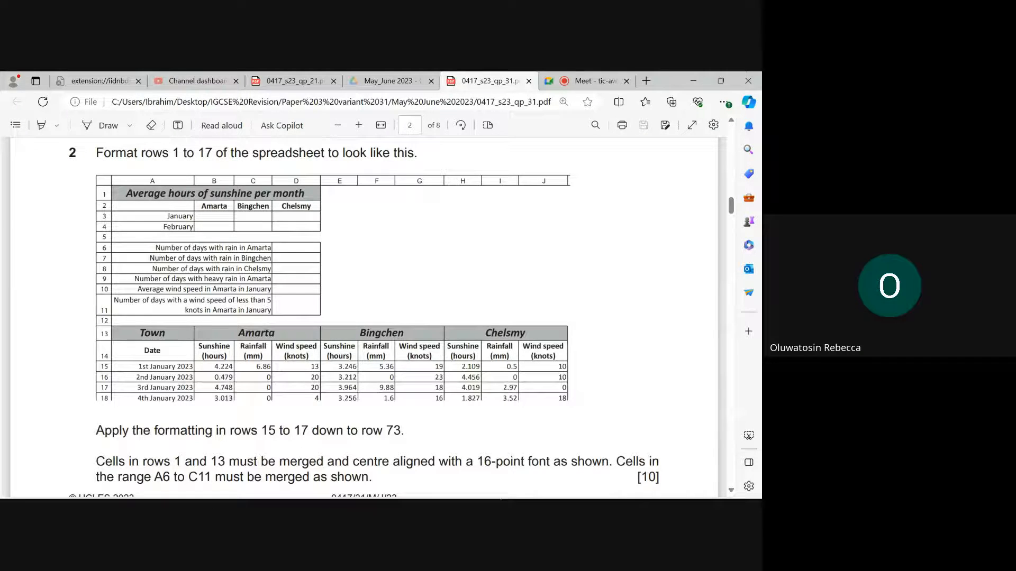
# - Switch to Excel and hide the gridlines of the weather worksheet
pyautogui.click(559, 433)
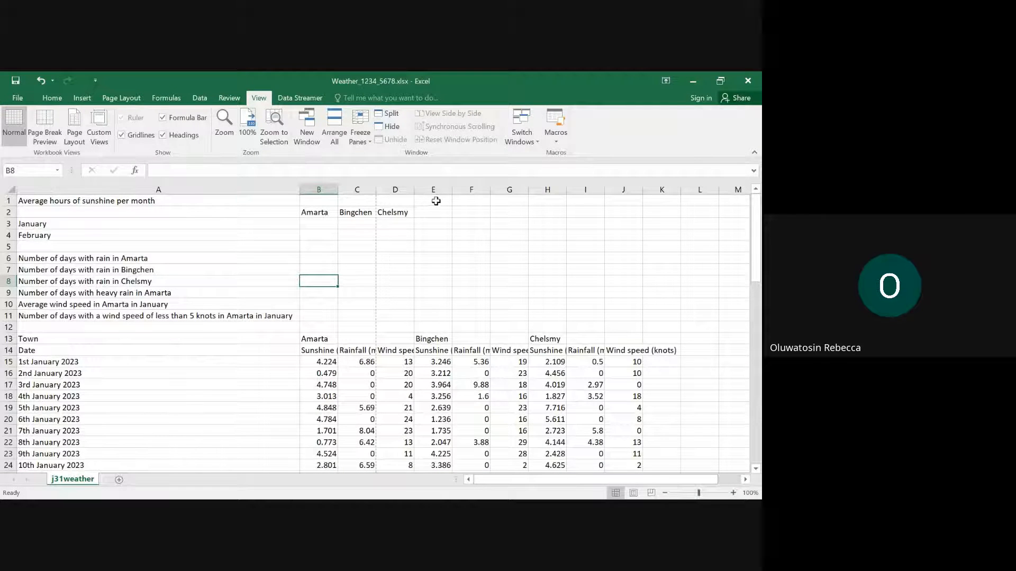
pyautogui.moveTo(432, 200); pyautogui.dragTo(654, 323)
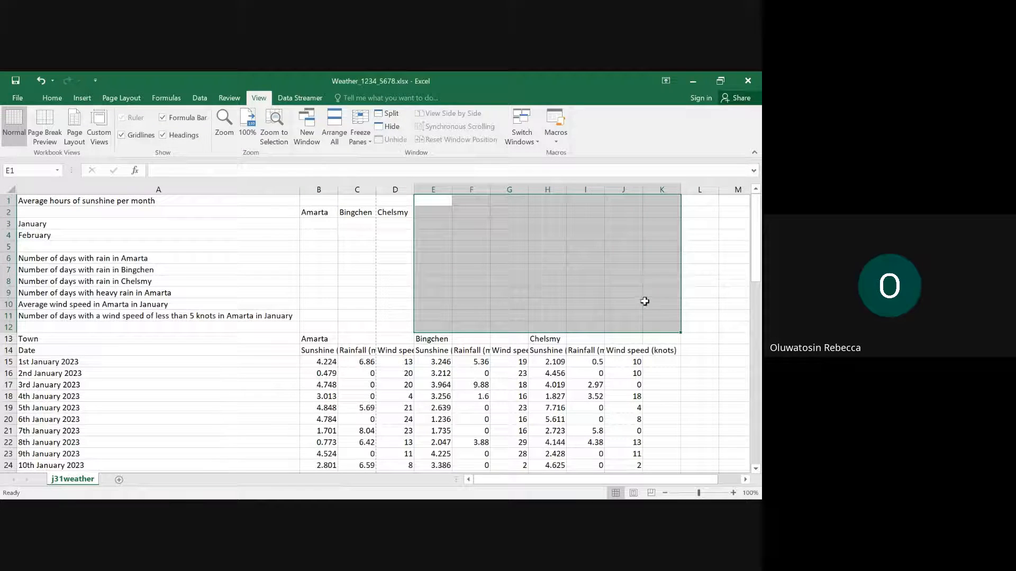
pyautogui.moveTo(417, 487)
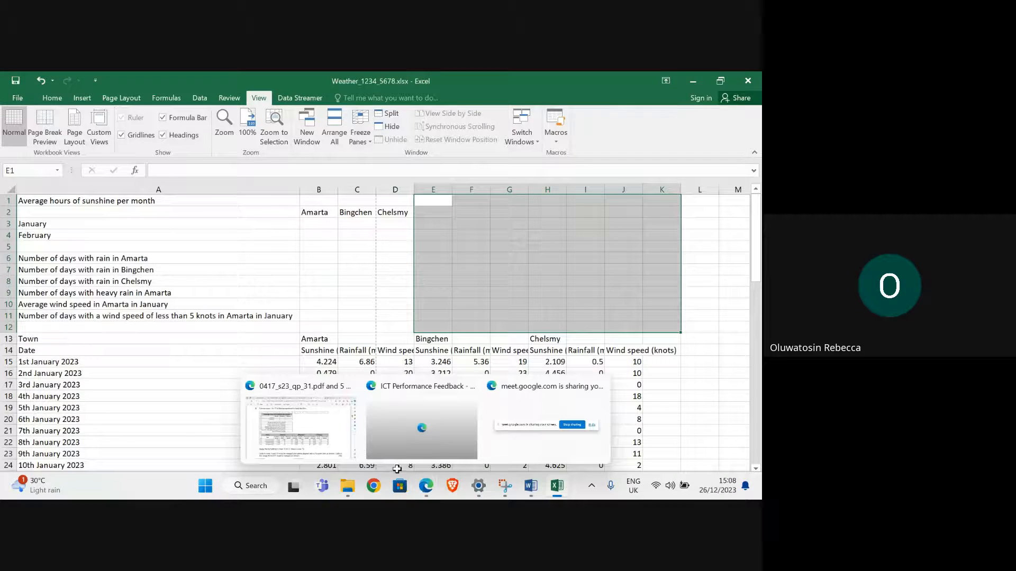
pyautogui.moveTo(309, 442)
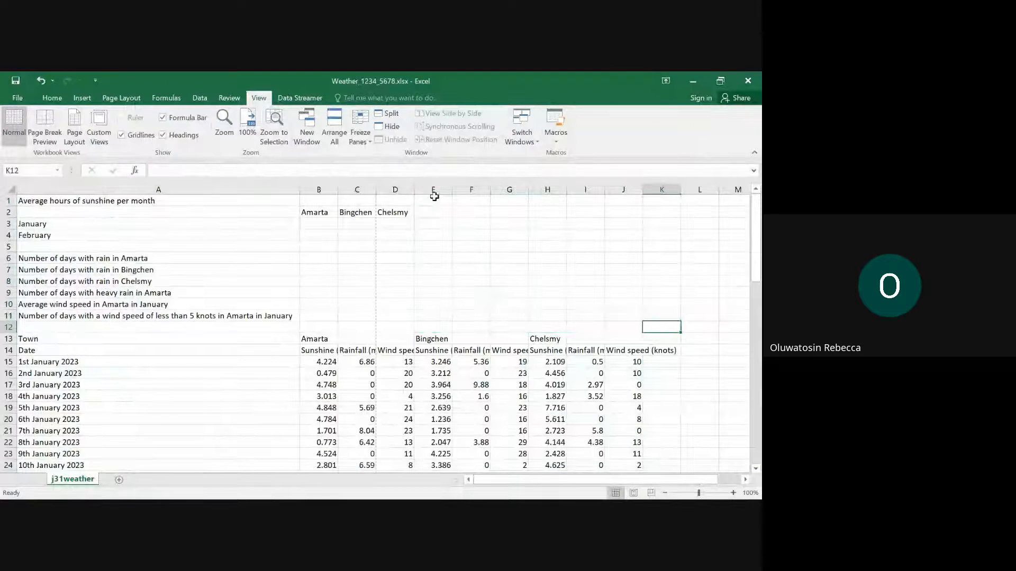
pyautogui.moveTo(432, 201); pyautogui.dragTo(634, 327)
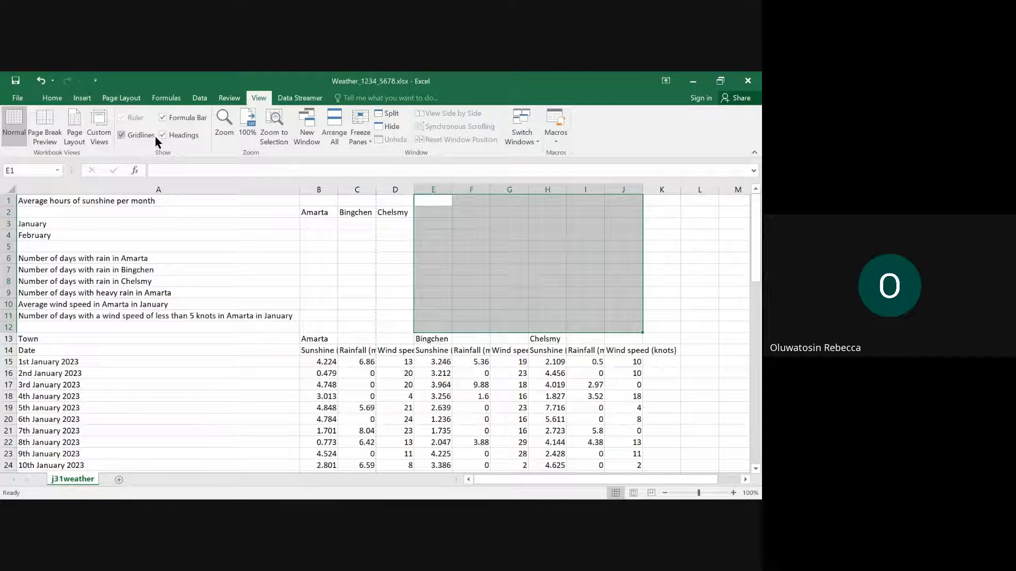
pyautogui.click(122, 134)
pyautogui.click(239, 328)
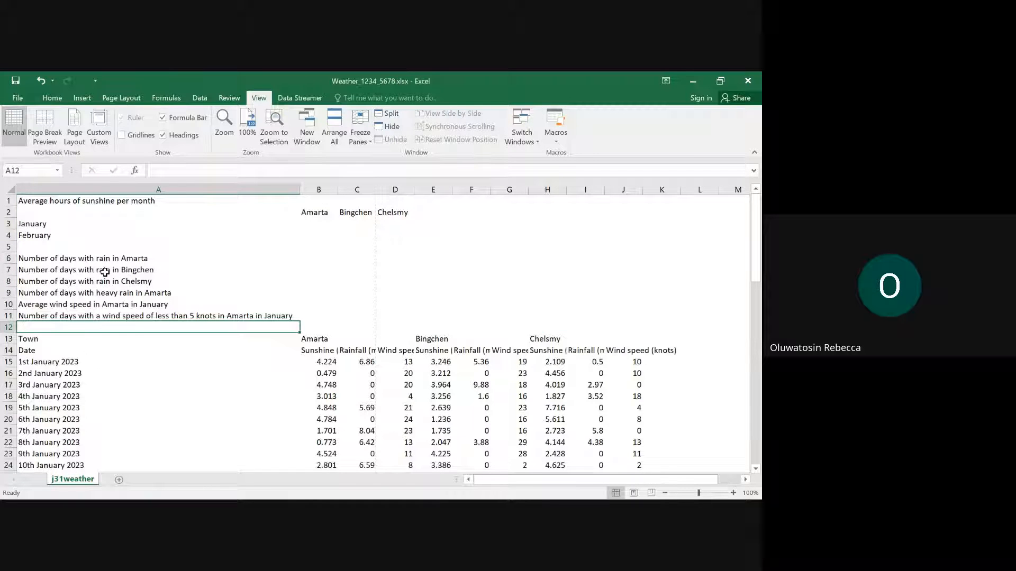
# - Check the layout in question 2 in Edge and apply all borders to cells A1:D4 in Excel
pyautogui.click(56, 99)
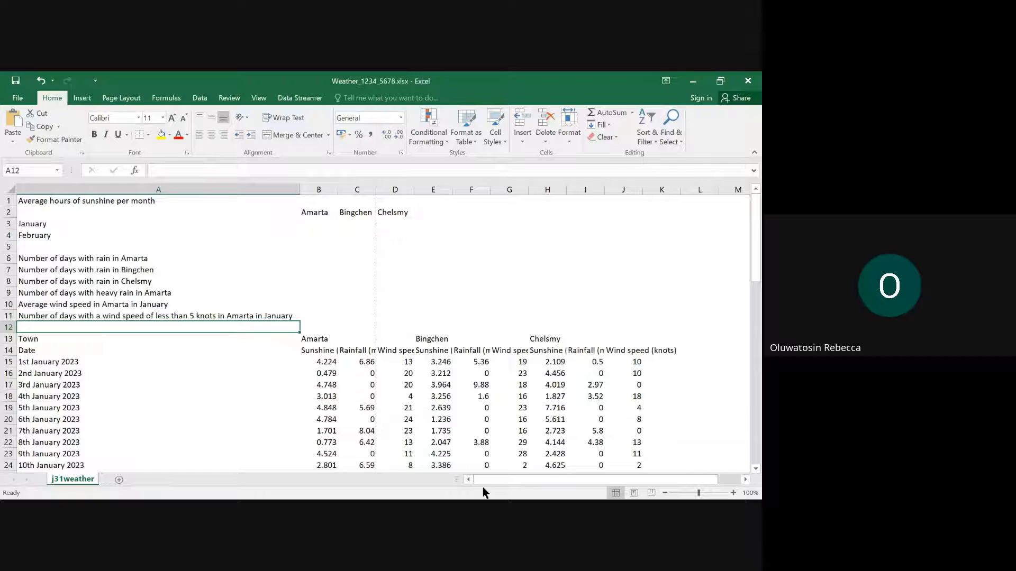
pyautogui.moveTo(494, 499)
pyautogui.click(559, 487)
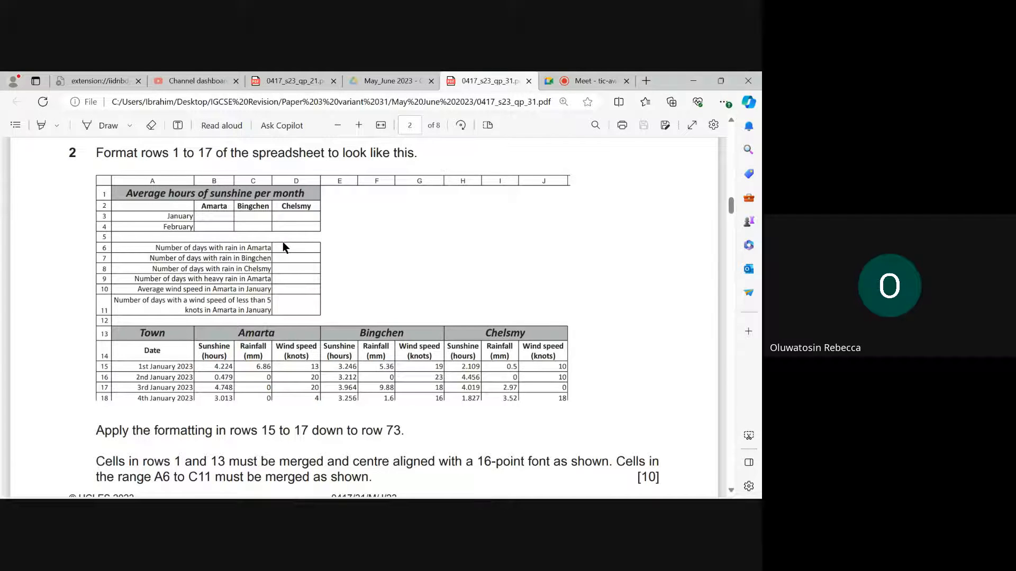
pyautogui.moveTo(591, 485)
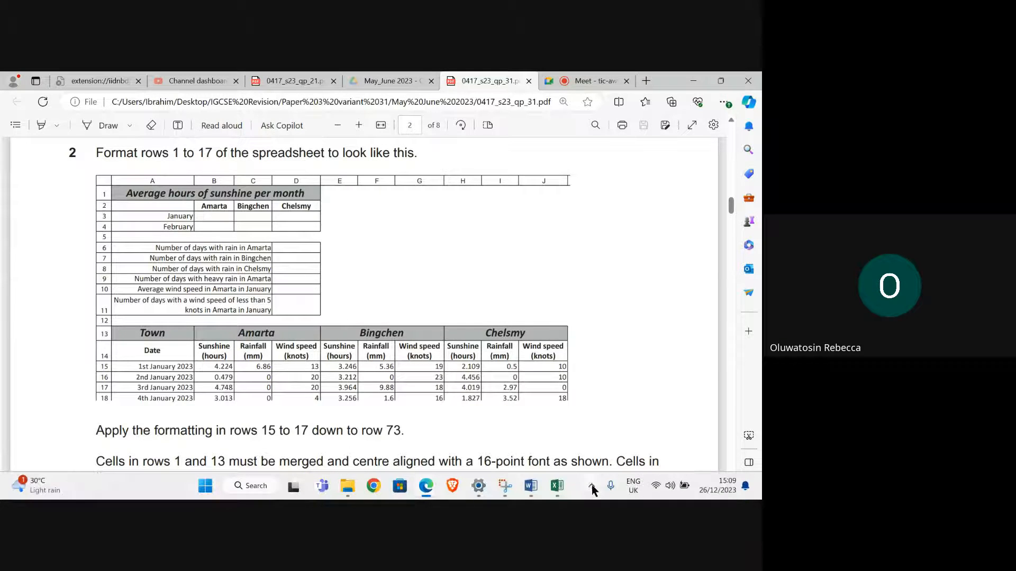
pyautogui.moveTo(559, 494)
pyautogui.click(544, 428)
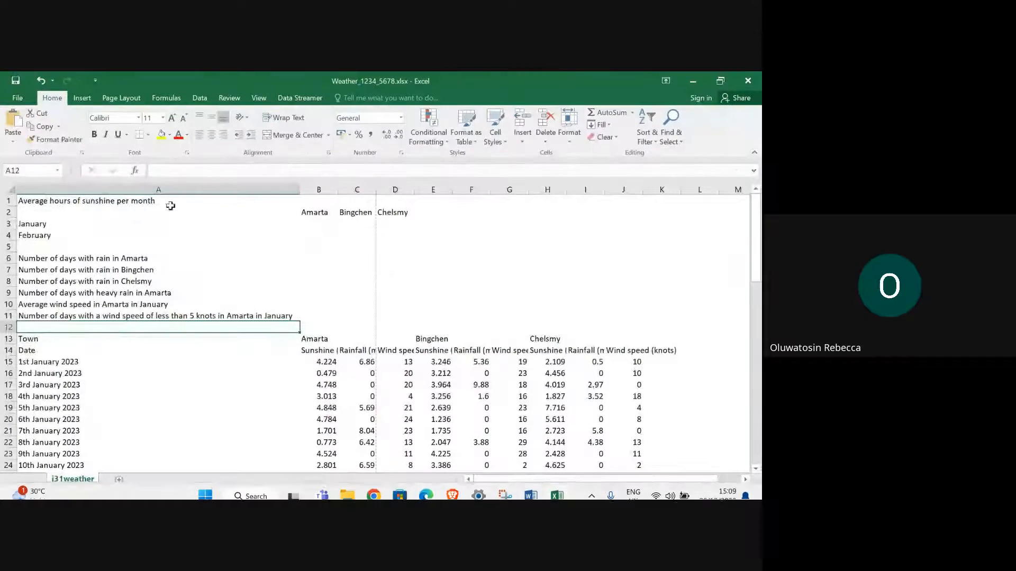
pyautogui.moveTo(21, 200); pyautogui.dragTo(389, 239)
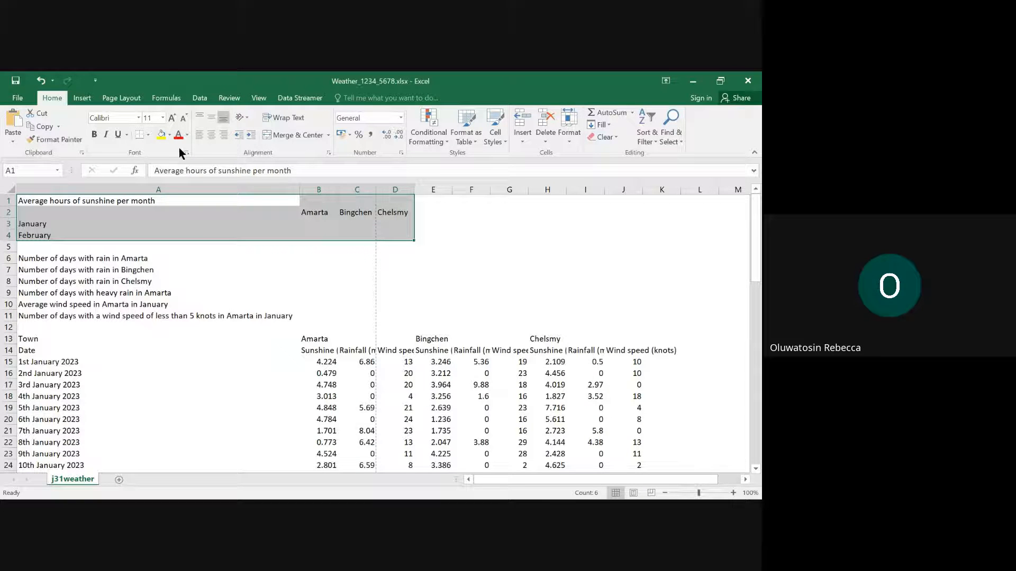
pyautogui.click(148, 137)
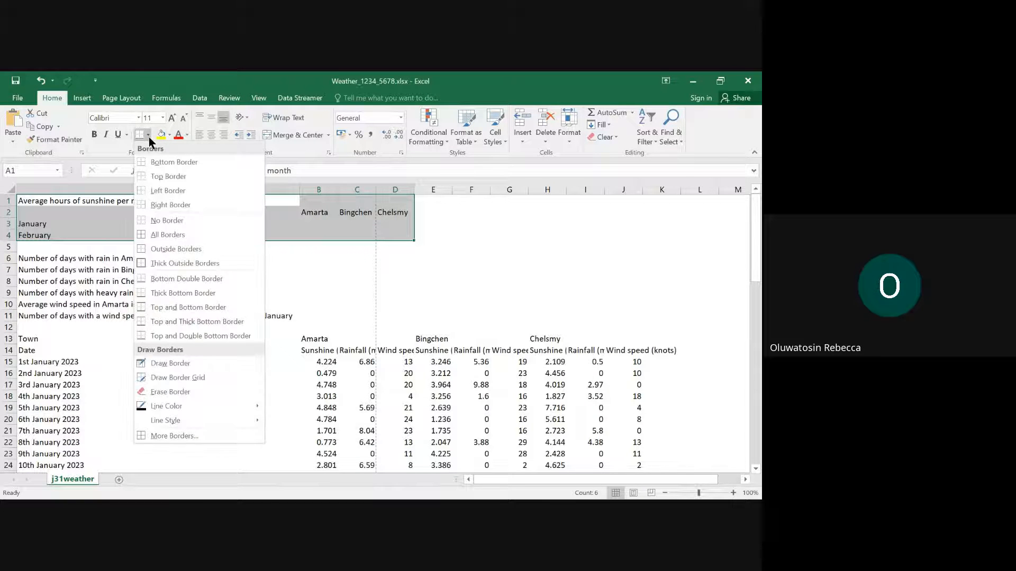
pyautogui.click(166, 233)
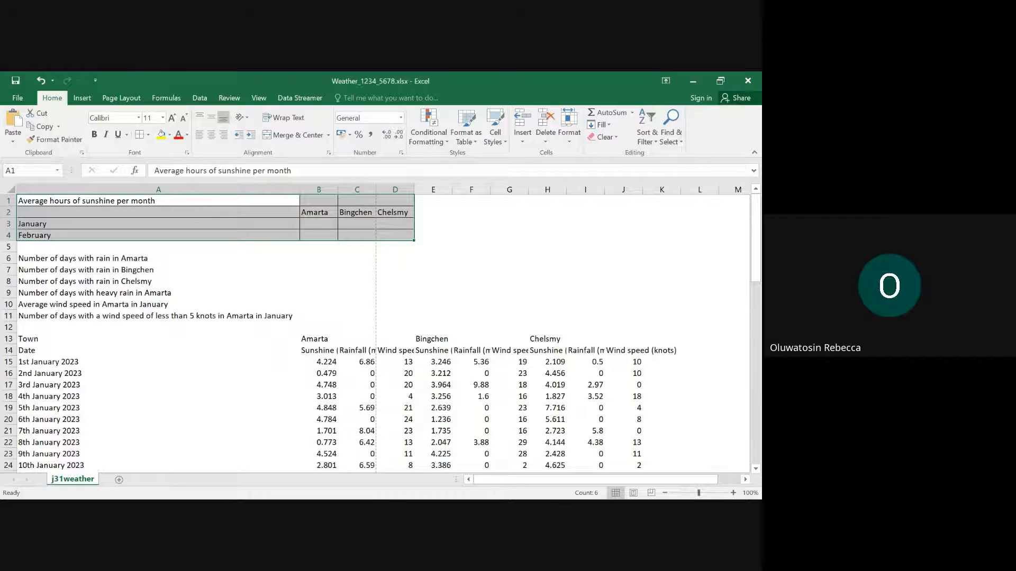
# - Check the title row of the question 2 layout in Edge, and merge and center cells A1:D1 in Excel
pyautogui.moveTo(426, 486)
pyautogui.click(325, 423)
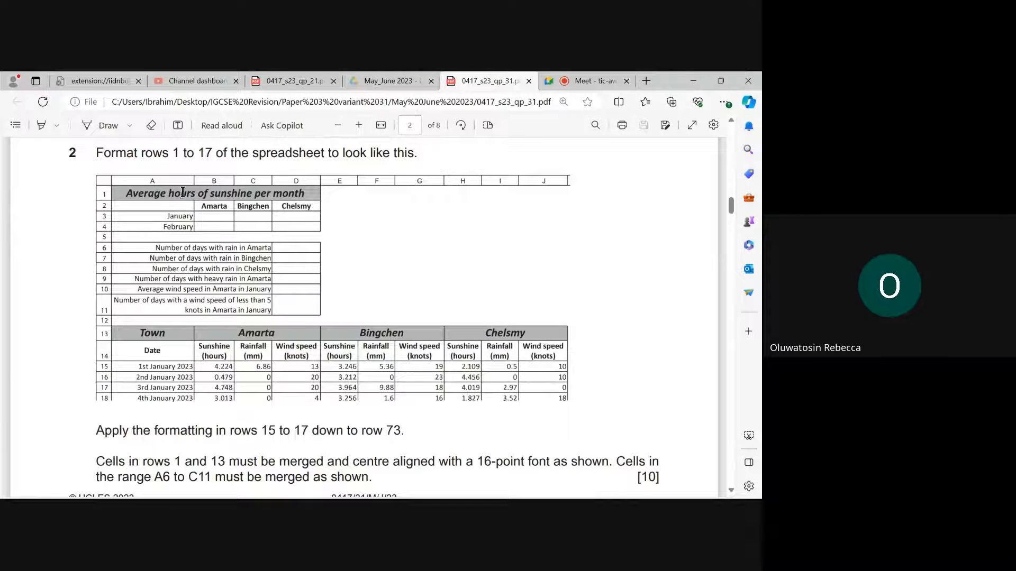
pyautogui.moveTo(129, 193); pyautogui.dragTo(286, 197)
pyautogui.click(286, 197)
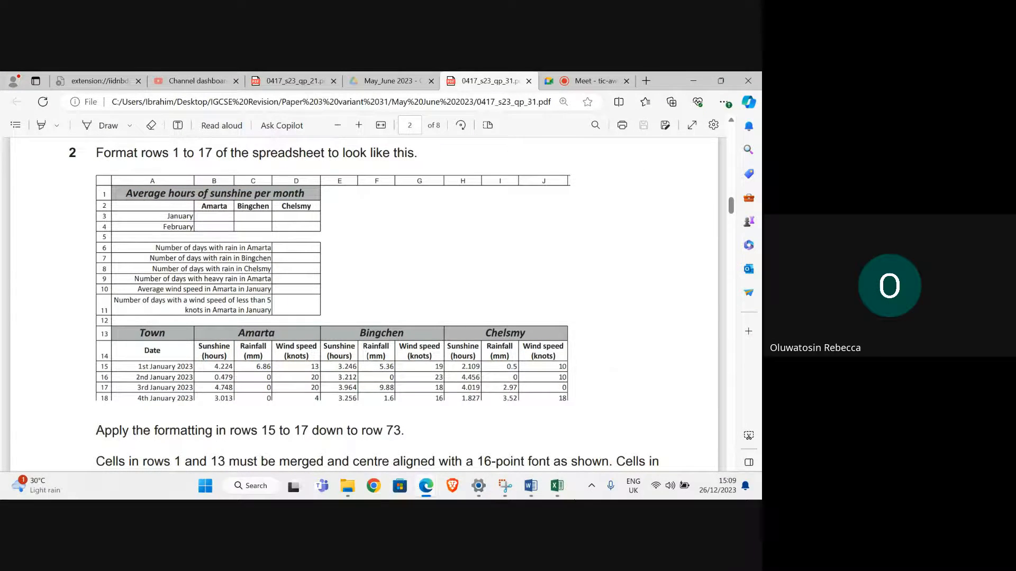
pyautogui.moveTo(556, 486)
pyautogui.click(550, 441)
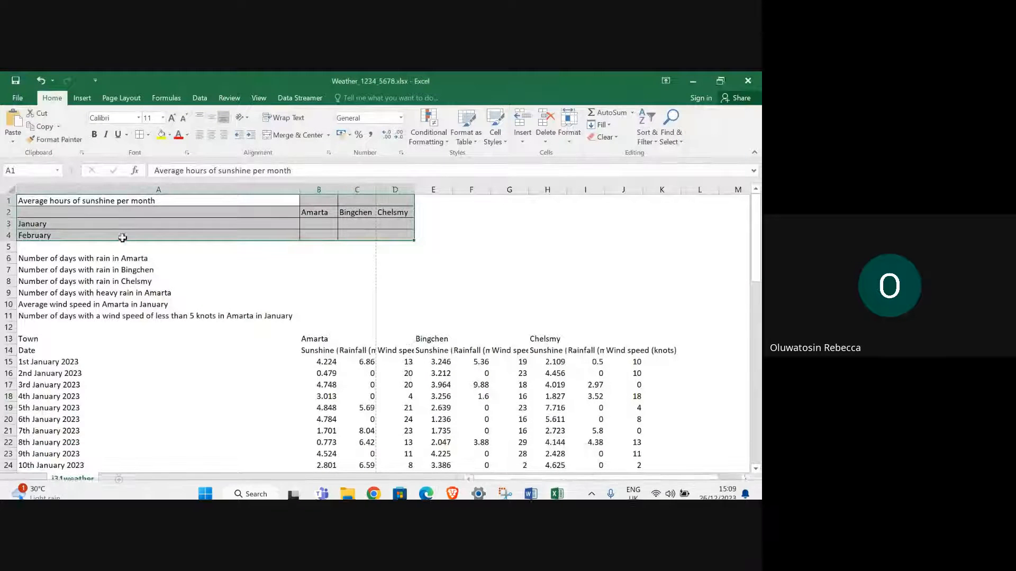
pyautogui.click(121, 201)
pyautogui.moveTo(121, 201); pyautogui.dragTo(394, 200)
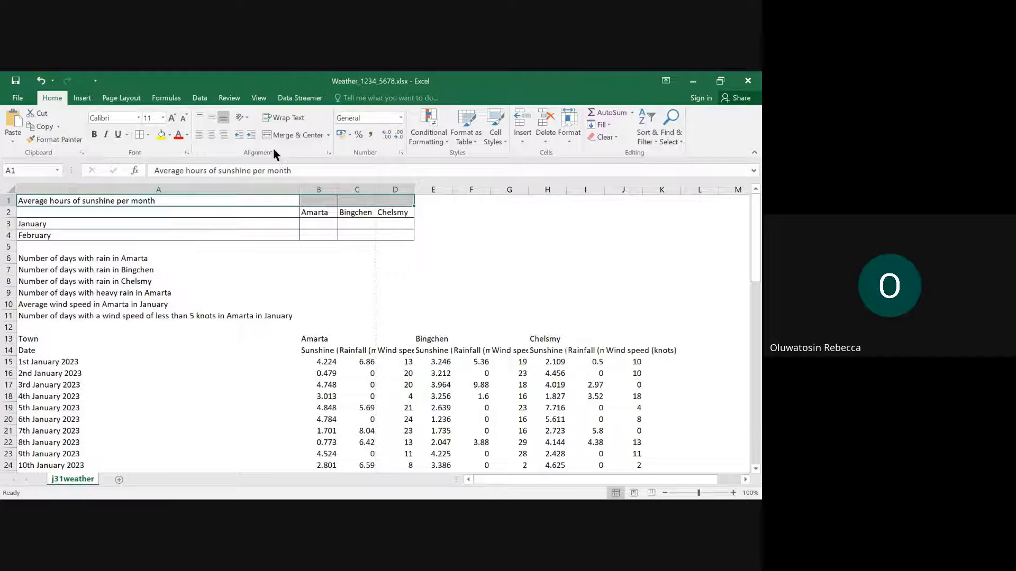
pyautogui.click(328, 135)
pyautogui.click(309, 153)
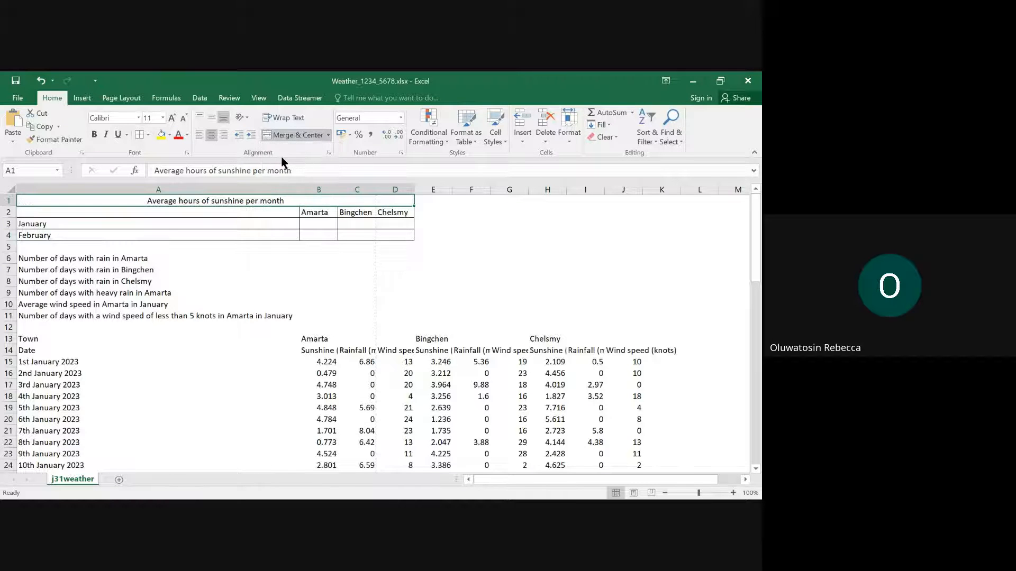
# - Make the merged title "Average hours of sunshine per month" bold and italic
pyautogui.moveTo(478, 492)
pyautogui.moveTo(426, 486)
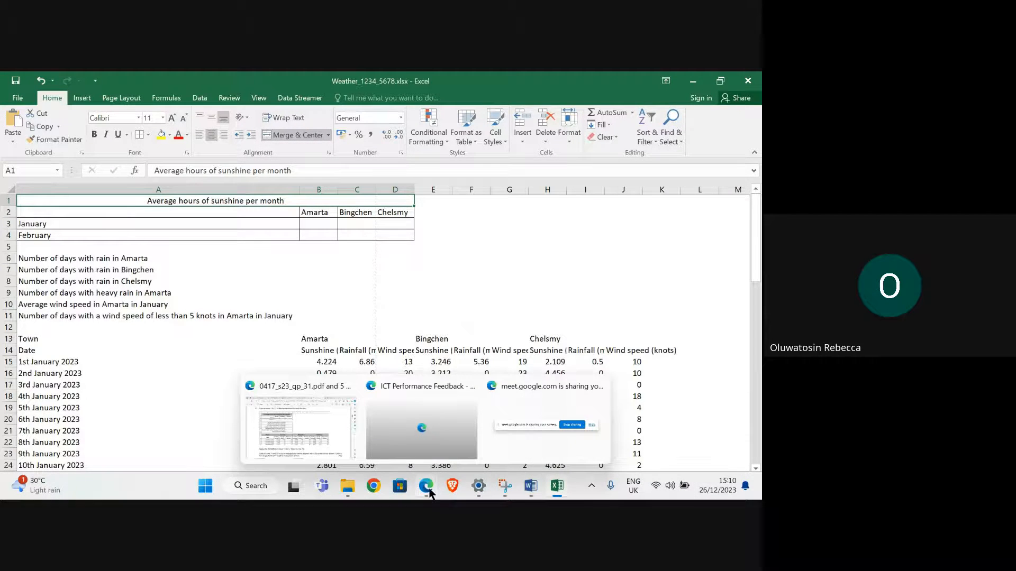
pyautogui.moveTo(276, 424)
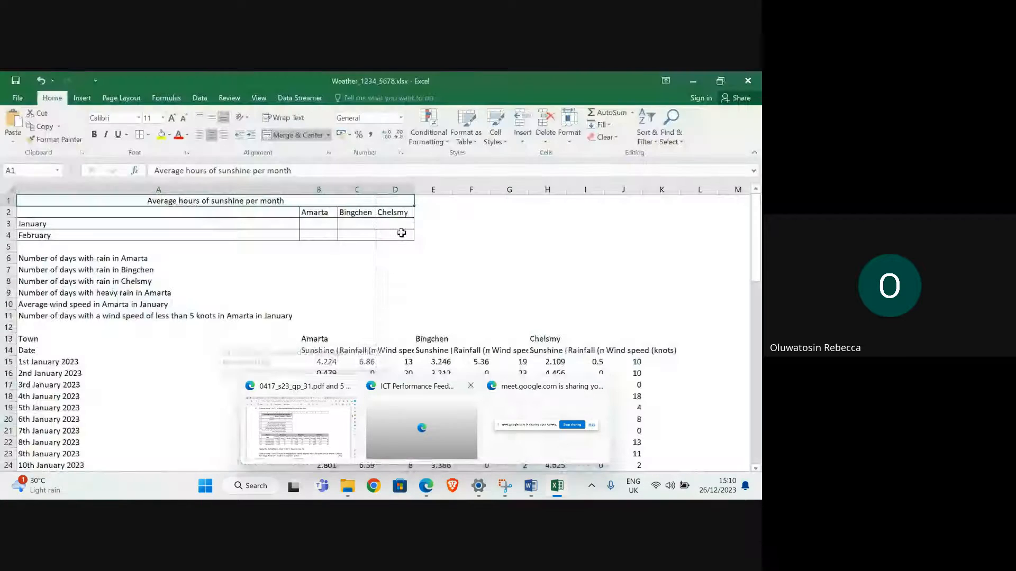
pyautogui.click(105, 134)
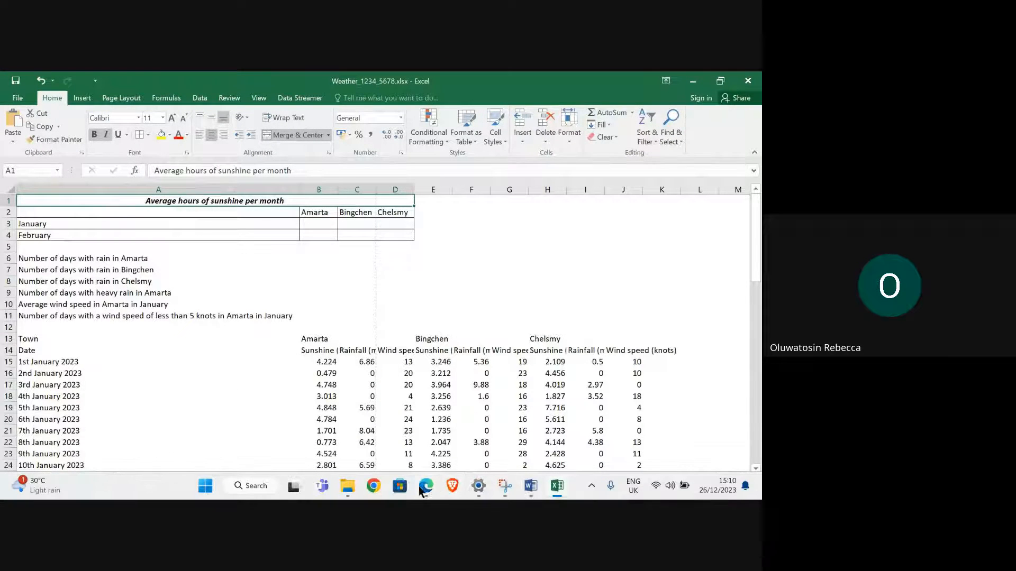
# - Compare with the exam paper's layout in Edge and make the town headings in B2:D2 bold in Excel
pyautogui.moveTo(424, 488)
pyautogui.click(327, 447)
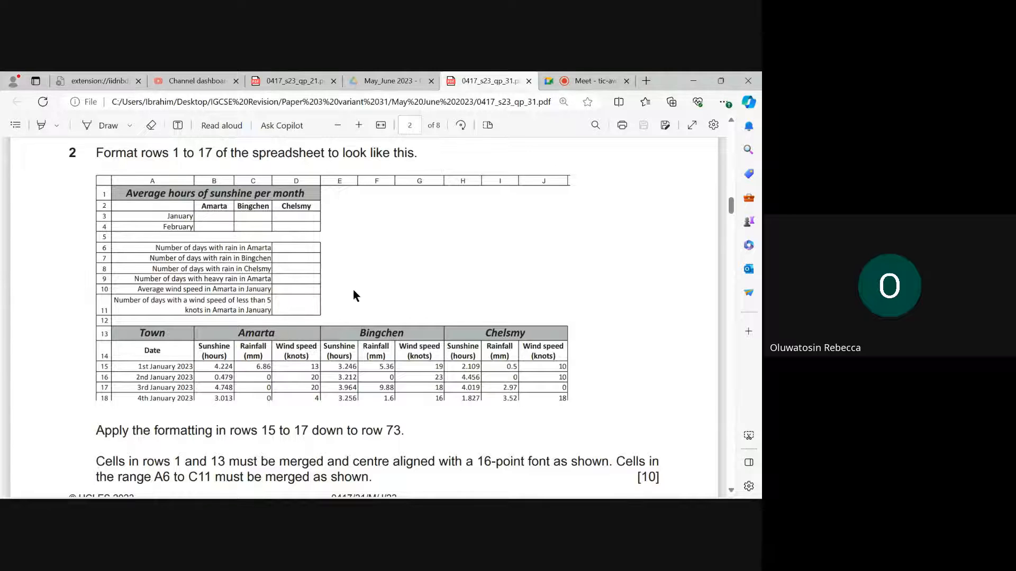
pyautogui.moveTo(557, 486)
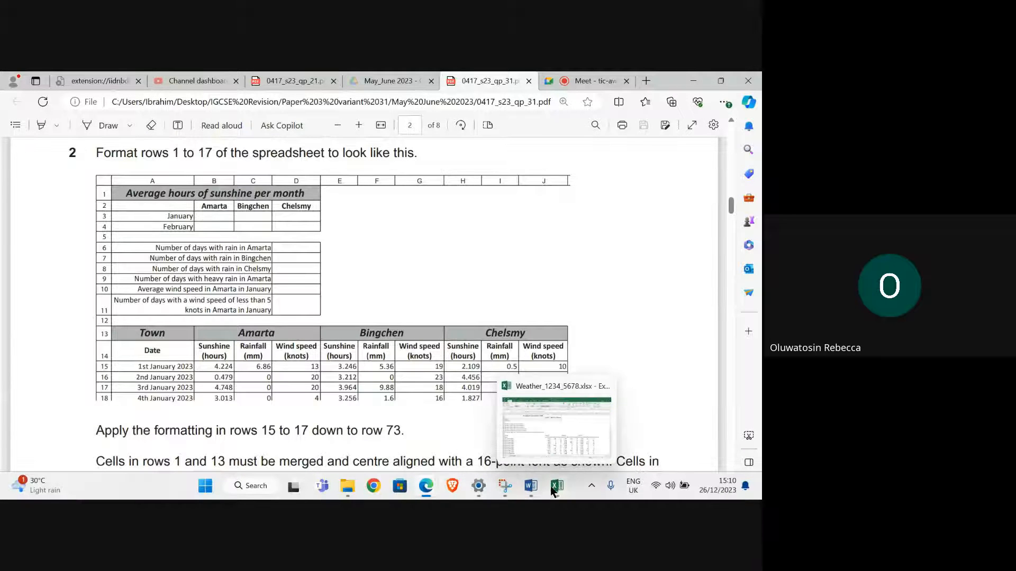
pyautogui.click(538, 438)
pyautogui.click(324, 214)
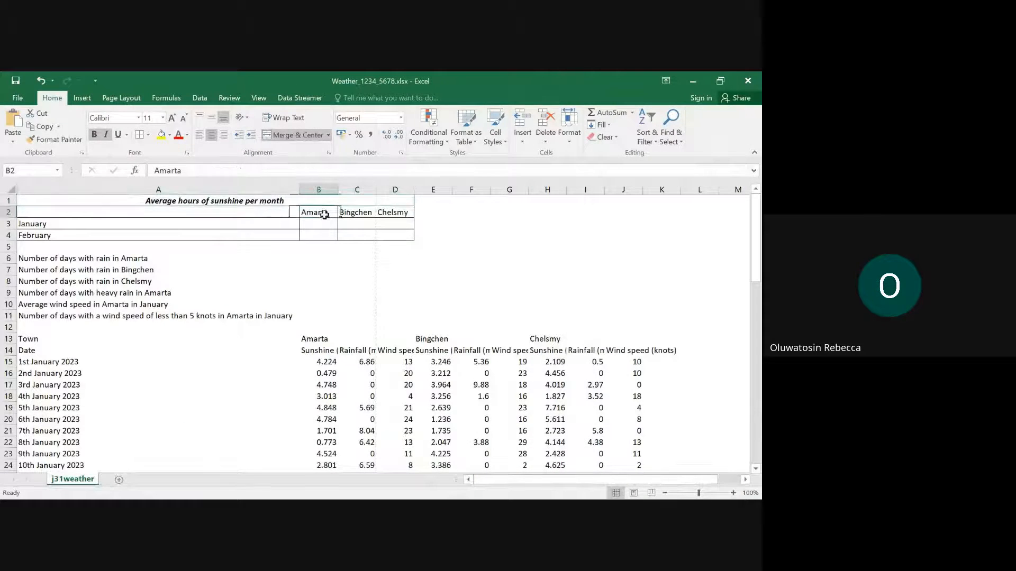
pyautogui.moveTo(324, 214); pyautogui.dragTo(408, 212)
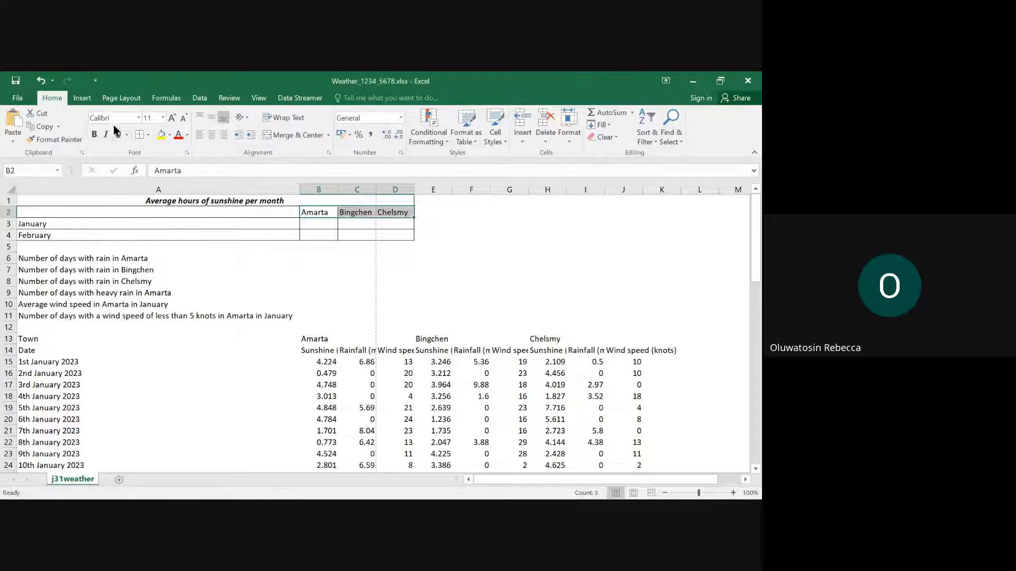
pyautogui.click(95, 135)
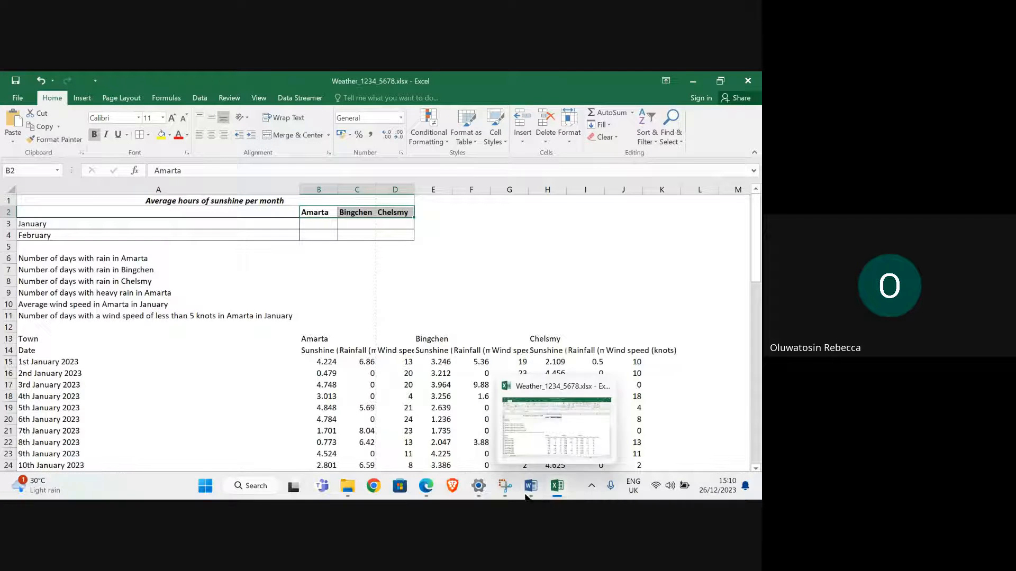
# - Examine in Edge how question 2 lays out rows 6 to 11 and its merging instructions for A6 to C11
pyautogui.moveTo(426, 482)
pyautogui.click(307, 443)
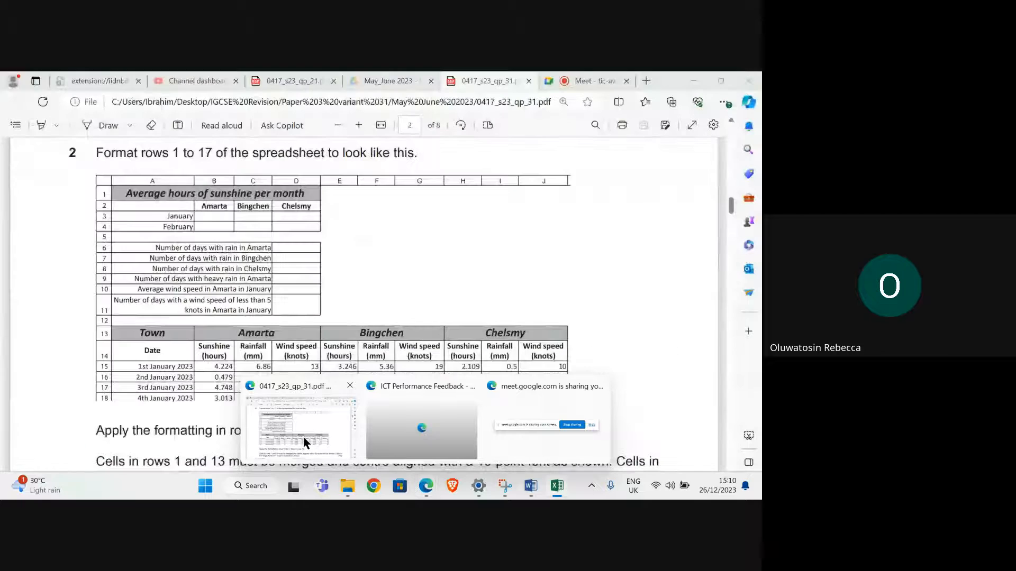
pyautogui.scroll(-2, 118, 192)
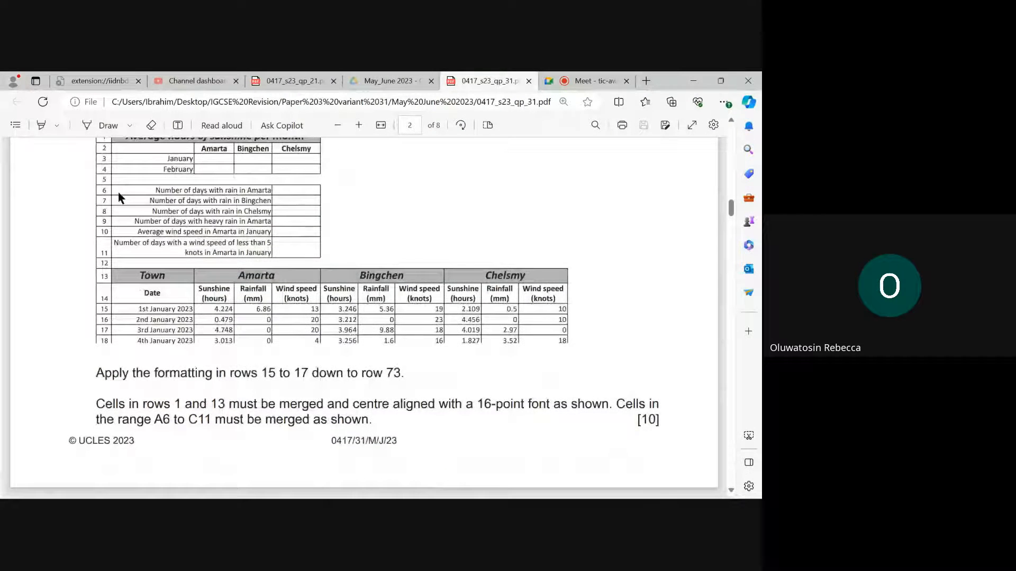
pyautogui.moveTo(563, 496)
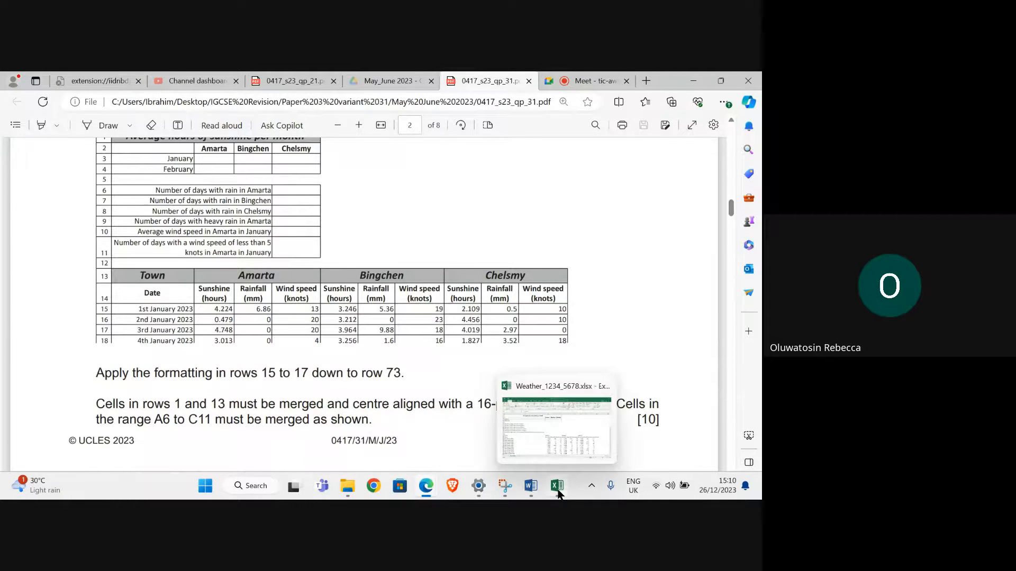
pyautogui.click(547, 449)
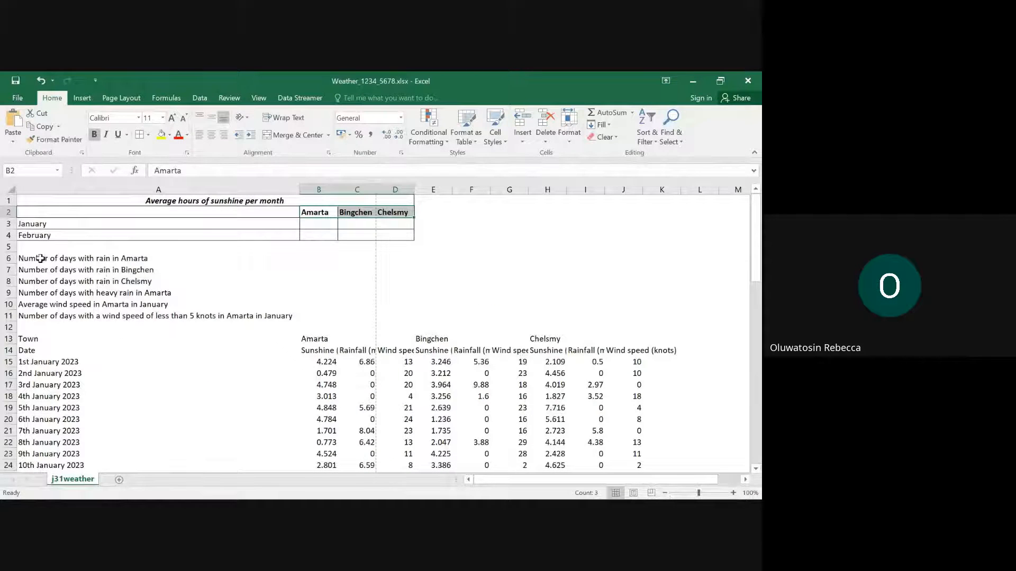
pyautogui.moveTo(43, 258); pyautogui.dragTo(248, 325)
pyautogui.moveTo(264, 325); pyautogui.dragTo(373, 320)
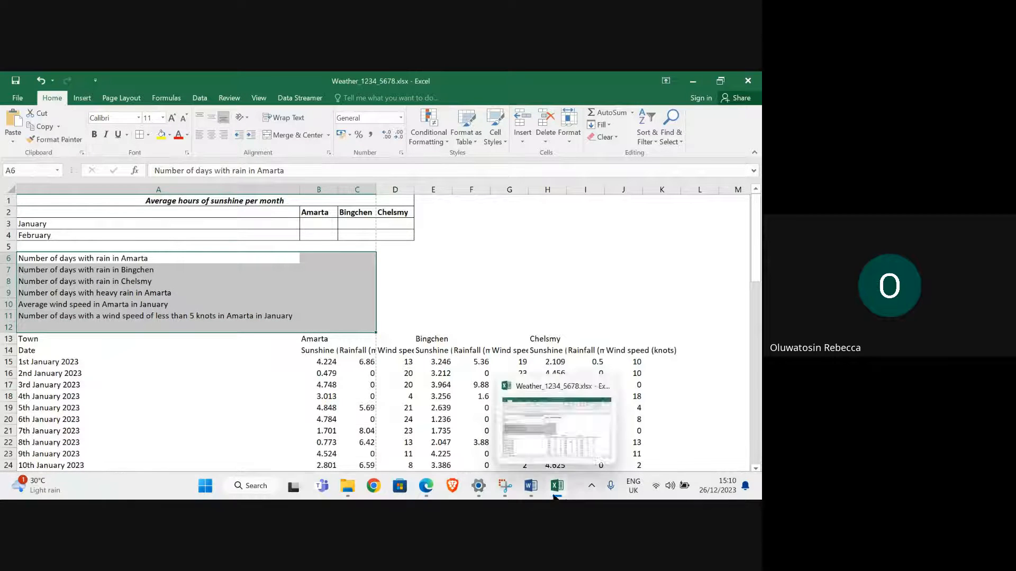
pyautogui.moveTo(528, 490)
pyautogui.moveTo(425, 492)
pyautogui.click(309, 420)
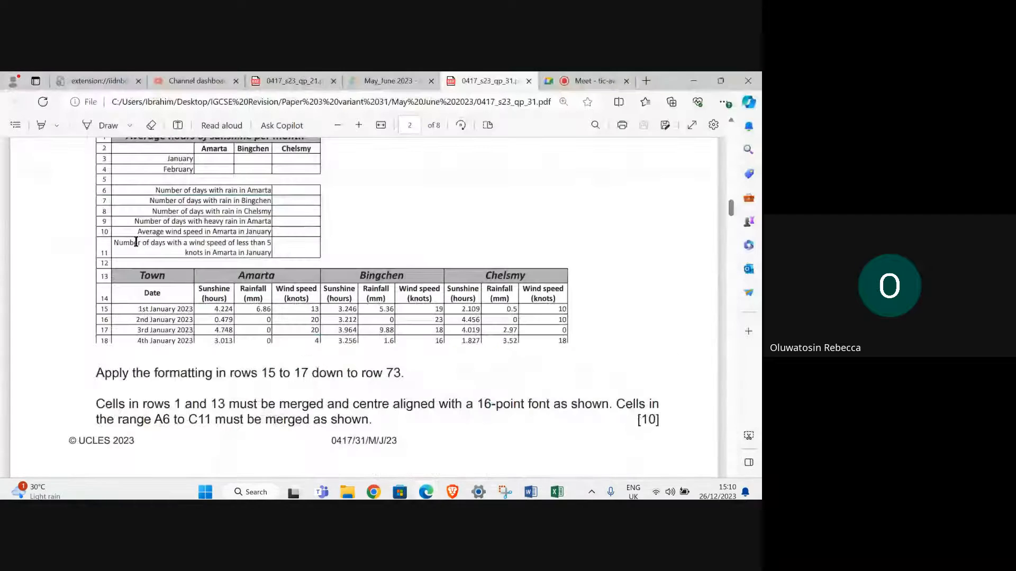
pyautogui.scroll(1, 127, 203)
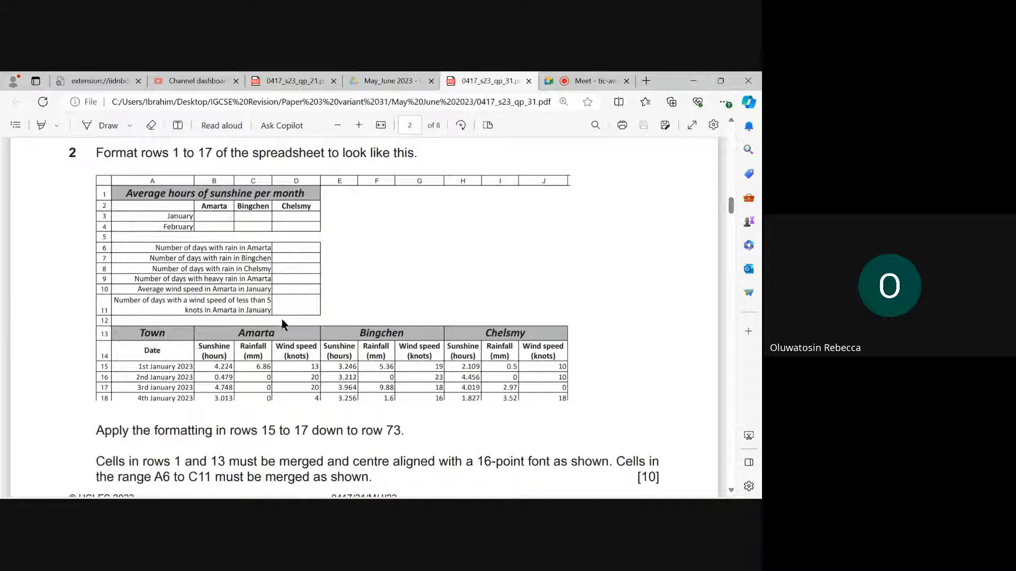
# - Switch to Excel and apply all borders to cells A6:D11
pyautogui.moveTo(556, 495)
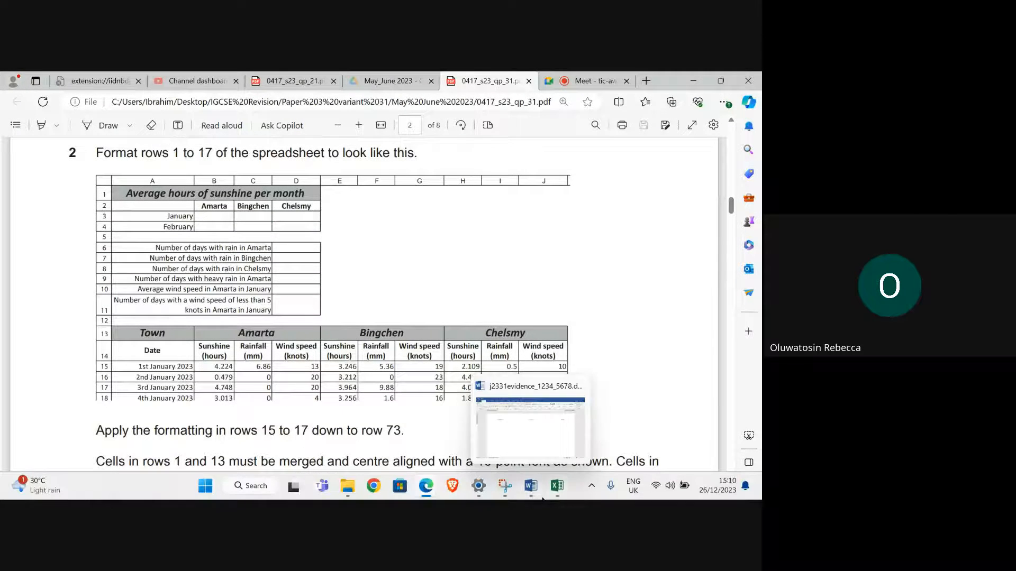
pyautogui.click(553, 430)
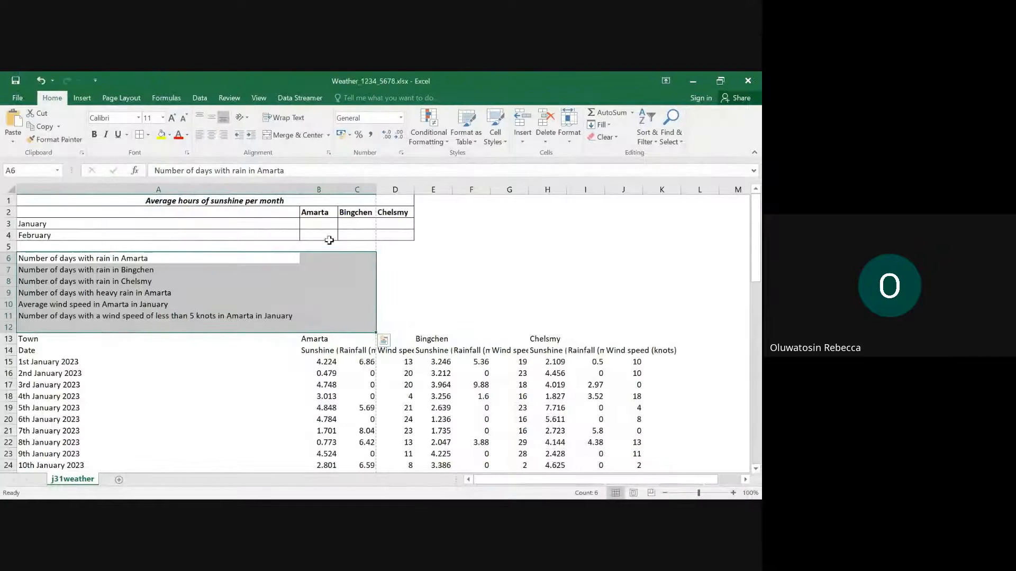
pyautogui.click(401, 305)
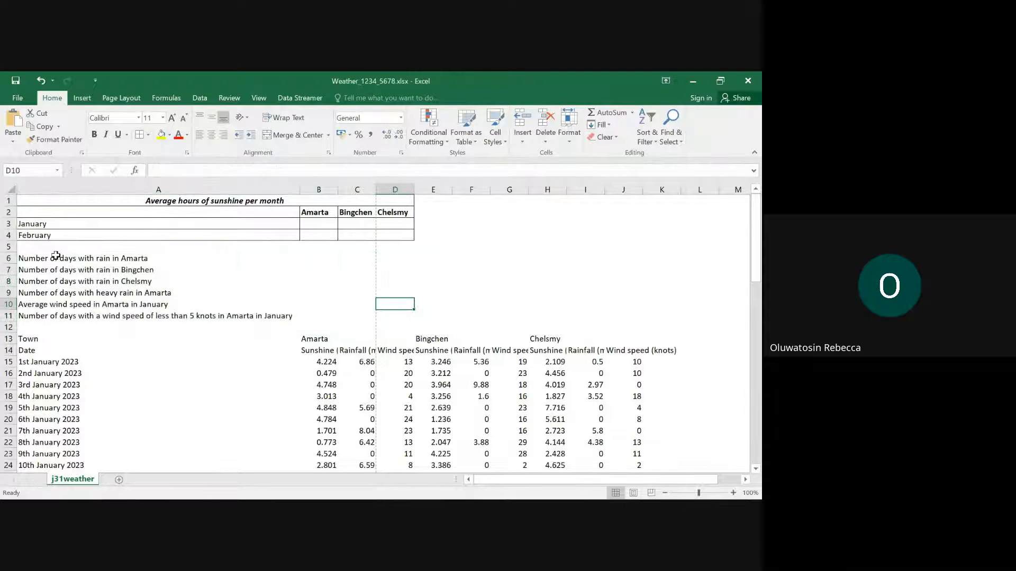
pyautogui.moveTo(54, 258)
pyautogui.mouseDown()
pyautogui.moveTo(380, 316)
pyautogui.moveTo(389, 329)
pyautogui.moveTo(391, 319)
pyautogui.mouseUp()
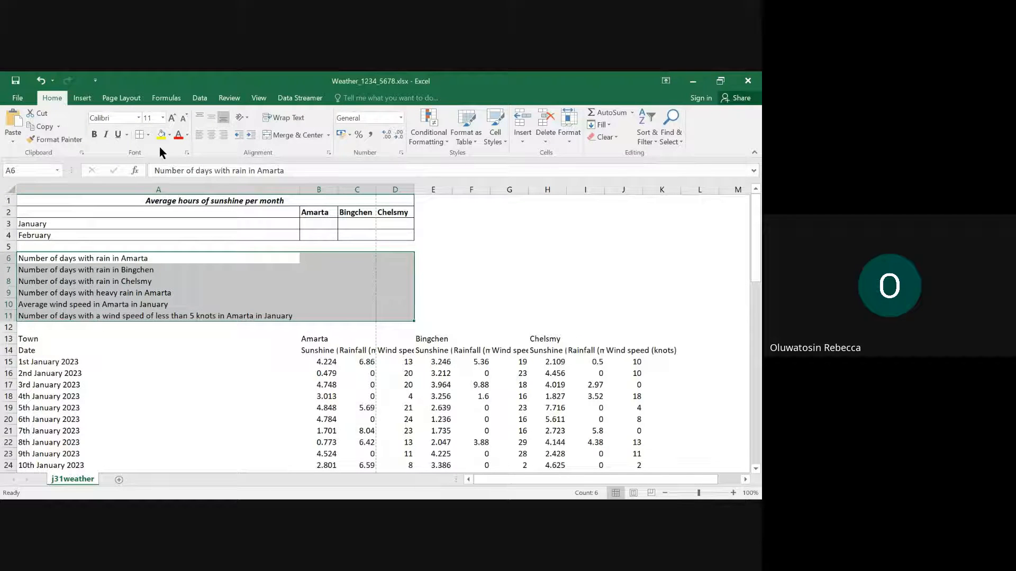
pyautogui.click(147, 135)
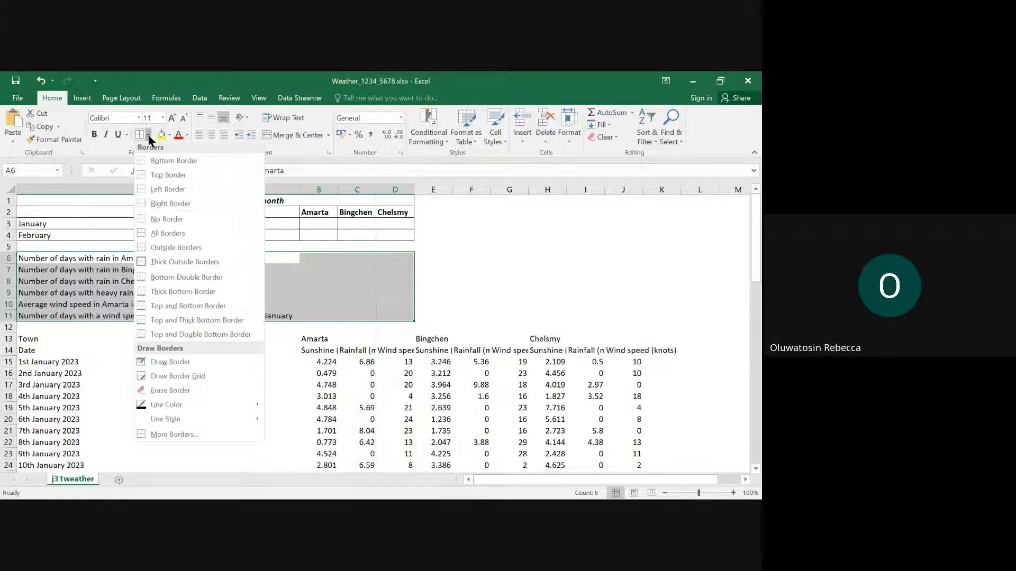
pyautogui.click(198, 233)
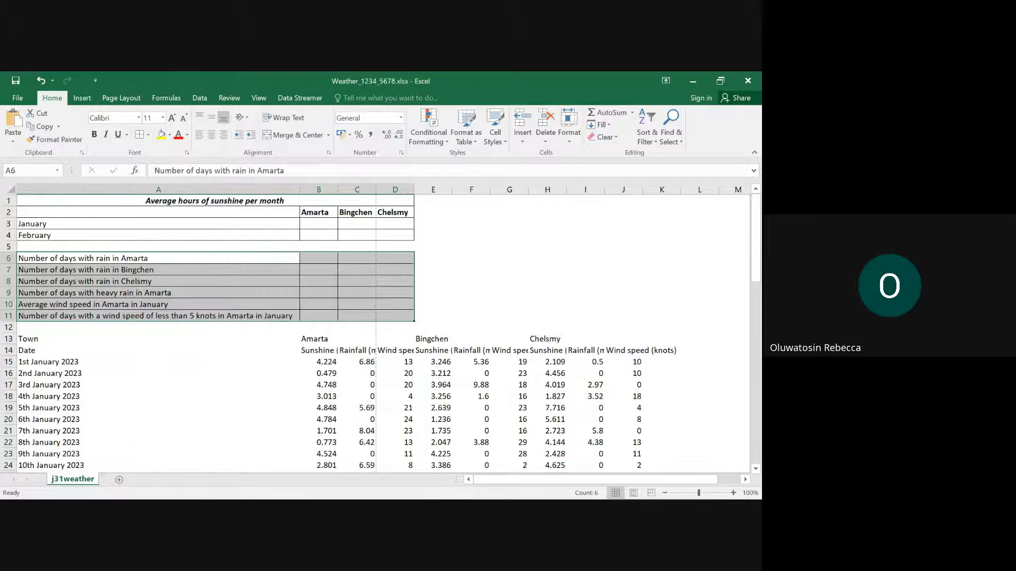
# - Check in Edge how columns A to C are merged in rows 6 to 11 of the layout, and return to Excel
pyautogui.moveTo(430, 495)
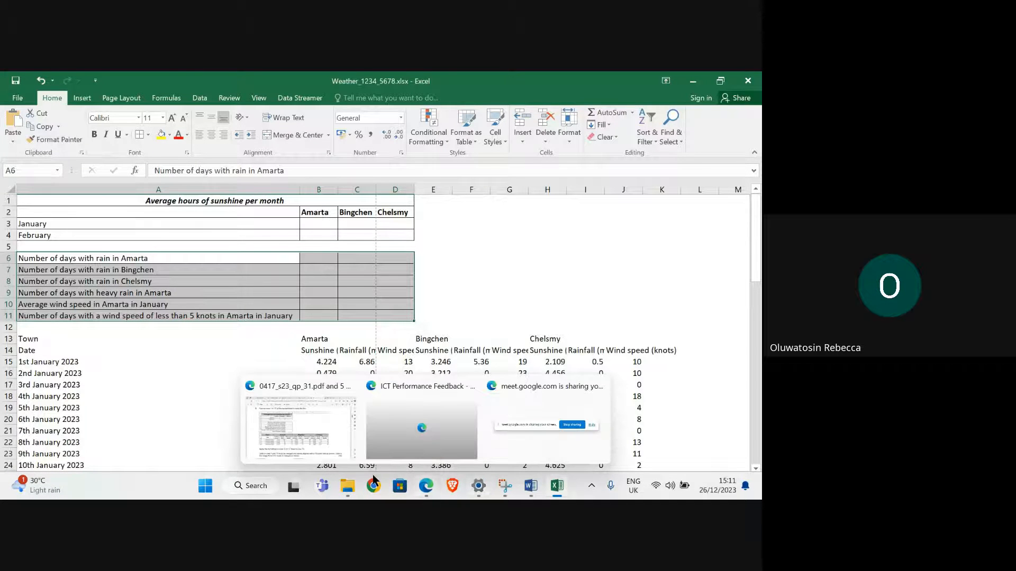
pyautogui.moveTo(328, 448)
pyautogui.click(309, 428)
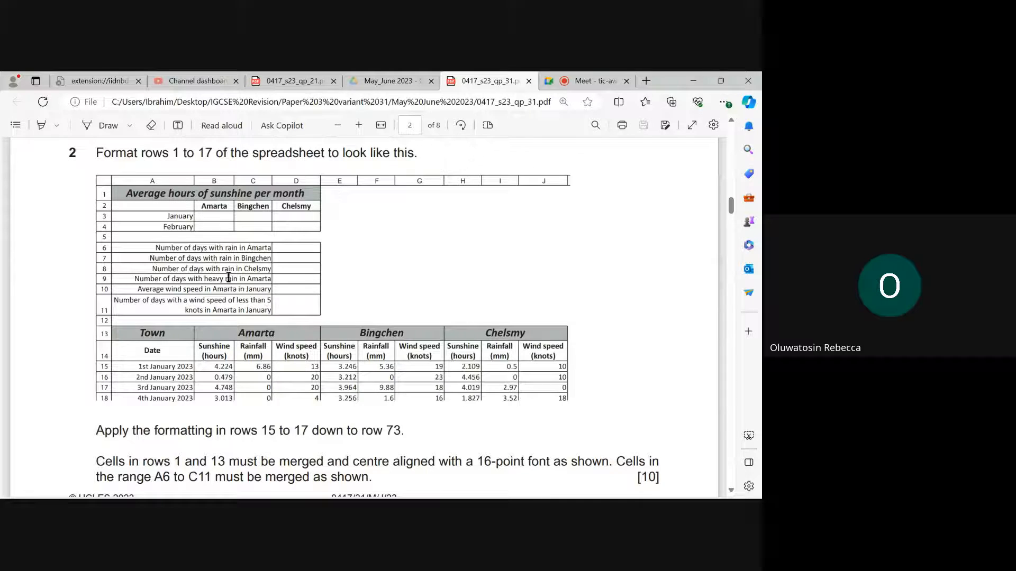
pyautogui.moveTo(560, 492)
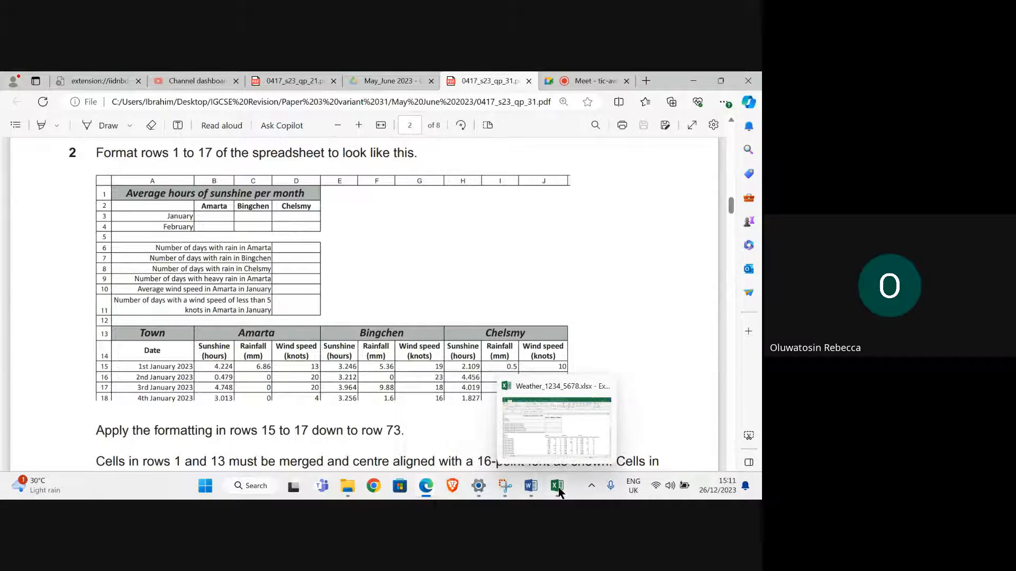
pyautogui.click(560, 492)
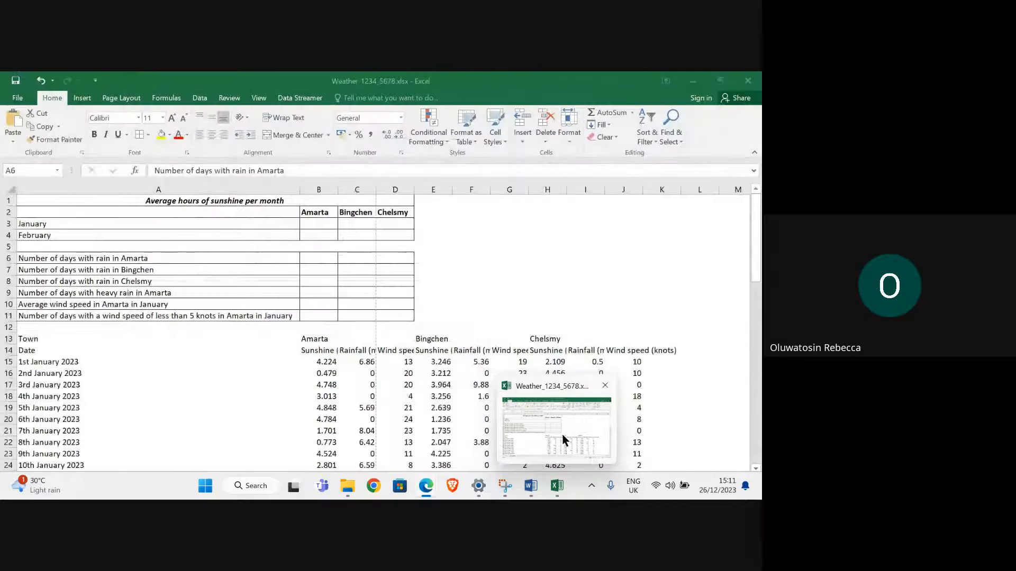
pyautogui.moveTo(144, 261); pyautogui.dragTo(347, 315)
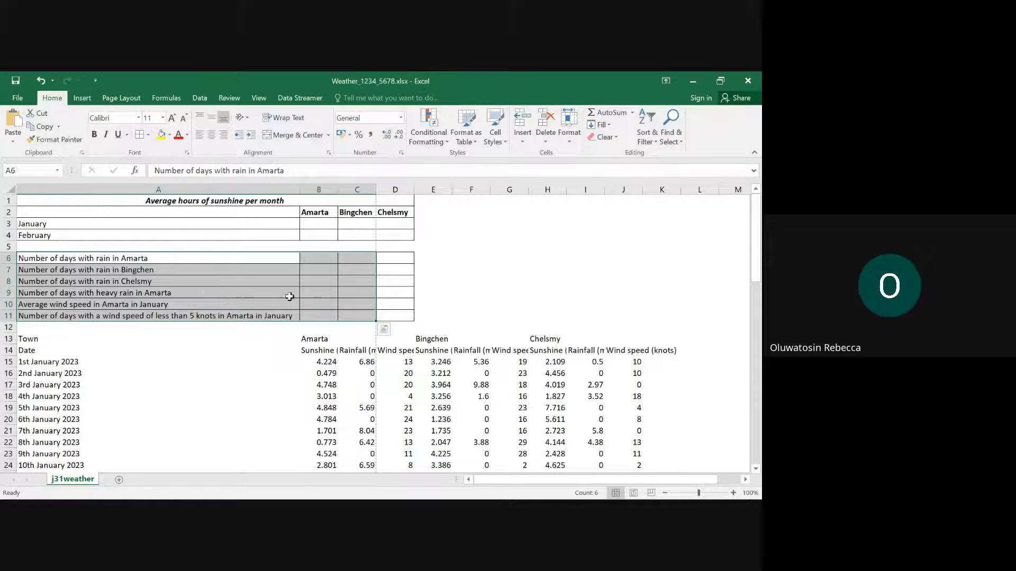
pyautogui.click(328, 135)
pyautogui.click(319, 150)
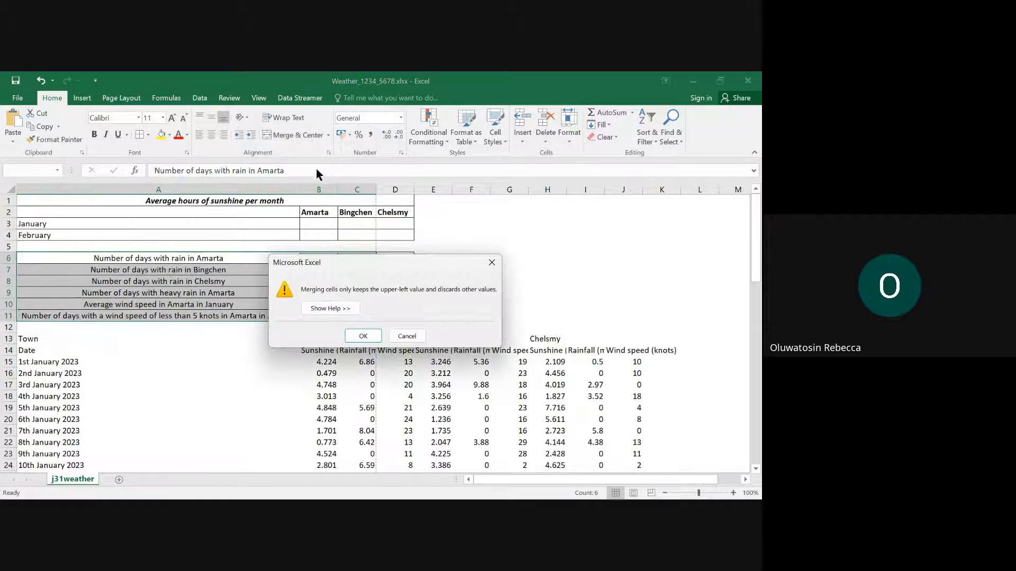
pyautogui.click(492, 262)
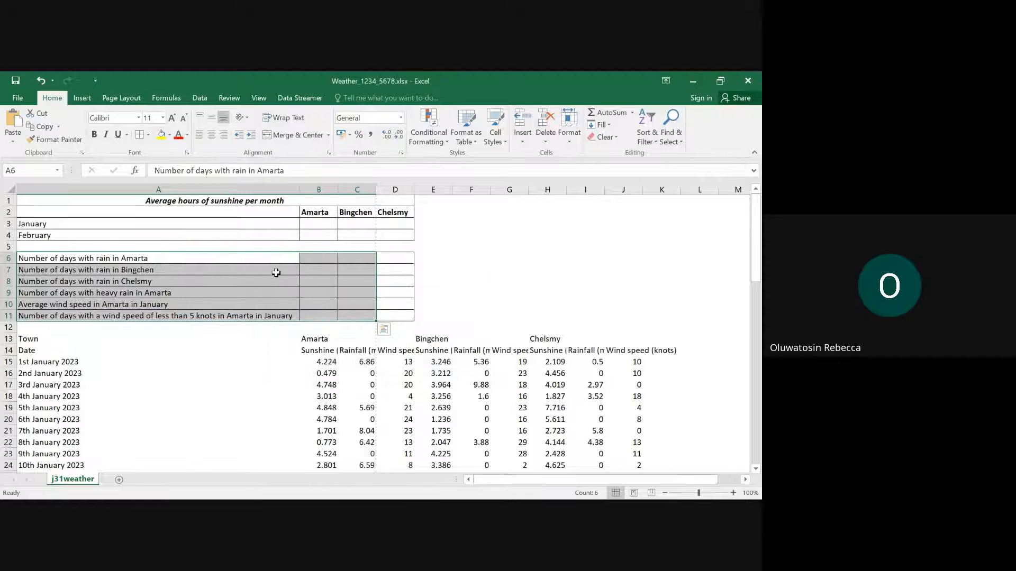
pyautogui.click(275, 282)
# - Merge and center A6:C6, A7:C7 and A8:C8, each row separately
pyautogui.moveTo(227, 260); pyautogui.dragTo(339, 258)
pyautogui.click(285, 138)
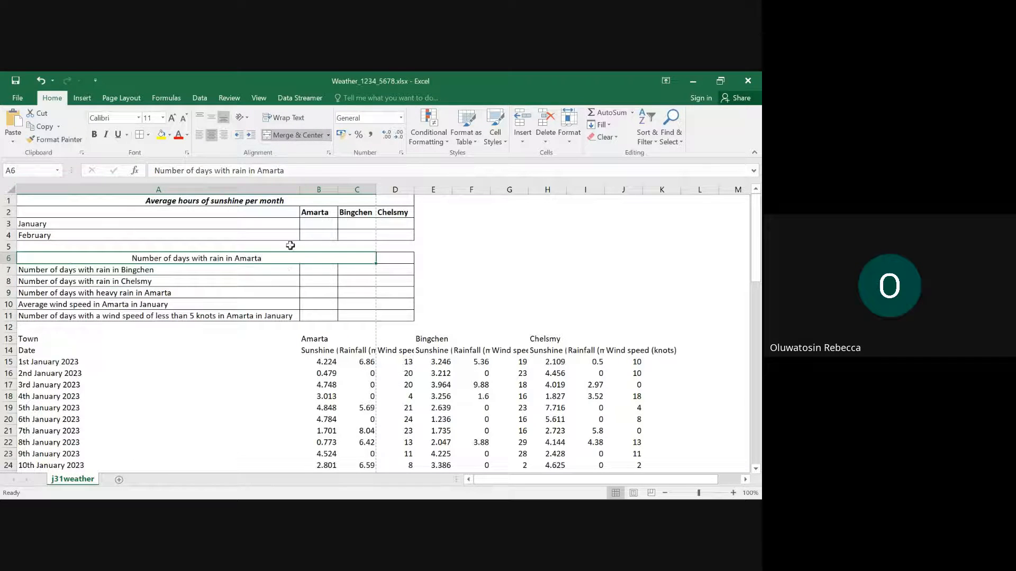
pyautogui.moveTo(265, 276); pyautogui.dragTo(352, 271)
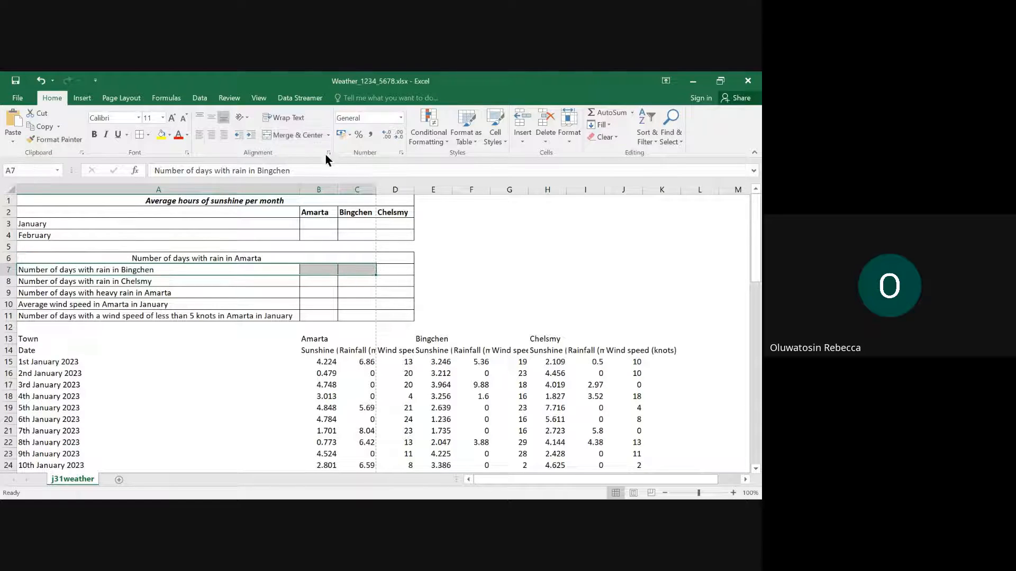
pyautogui.click(287, 138)
pyautogui.moveTo(240, 284); pyautogui.dragTo(350, 285)
pyautogui.click(296, 134)
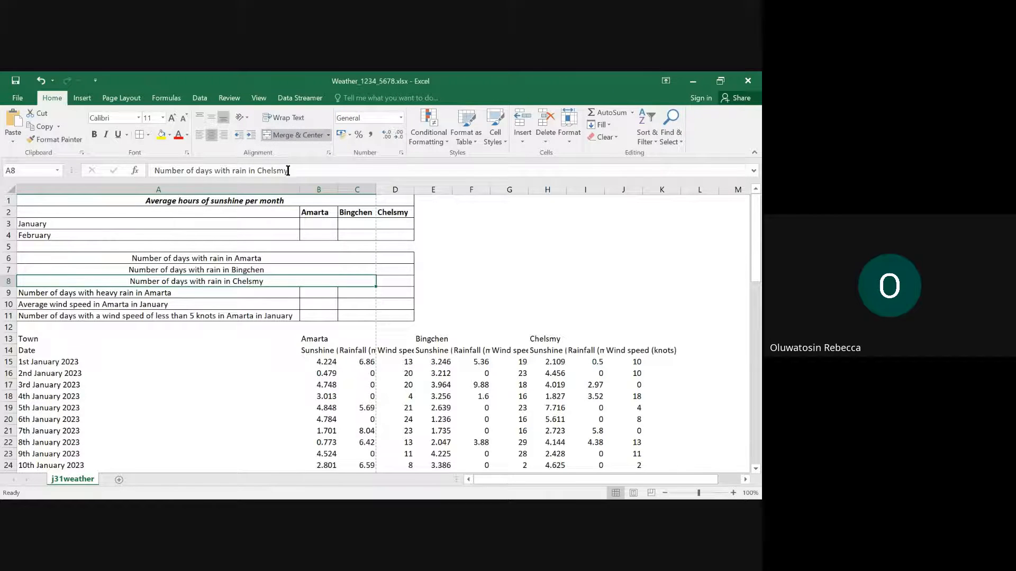
# - Merge and center columns A to C in rows 9, 10 and 11, one row at a time
pyautogui.moveTo(245, 295); pyautogui.dragTo(354, 294)
pyautogui.click(293, 135)
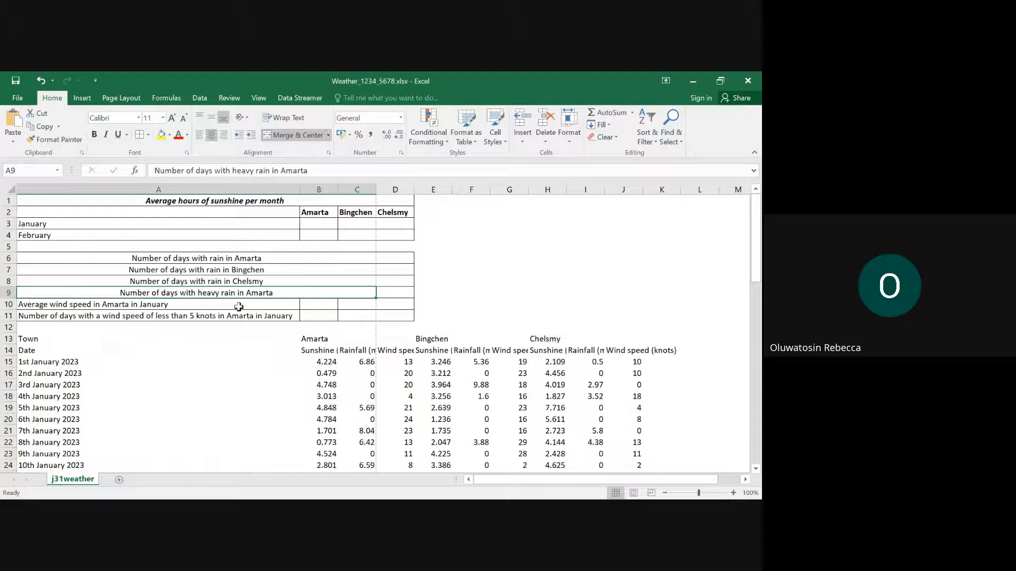
pyautogui.moveTo(254, 304); pyautogui.dragTo(350, 305)
pyautogui.click(301, 135)
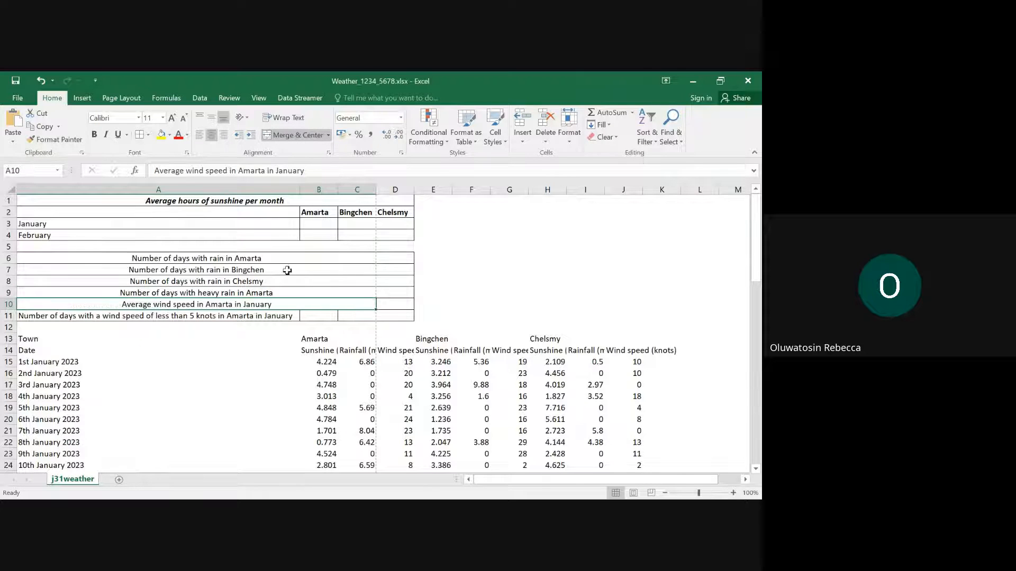
pyautogui.click(281, 316)
pyautogui.moveTo(281, 316); pyautogui.dragTo(347, 316)
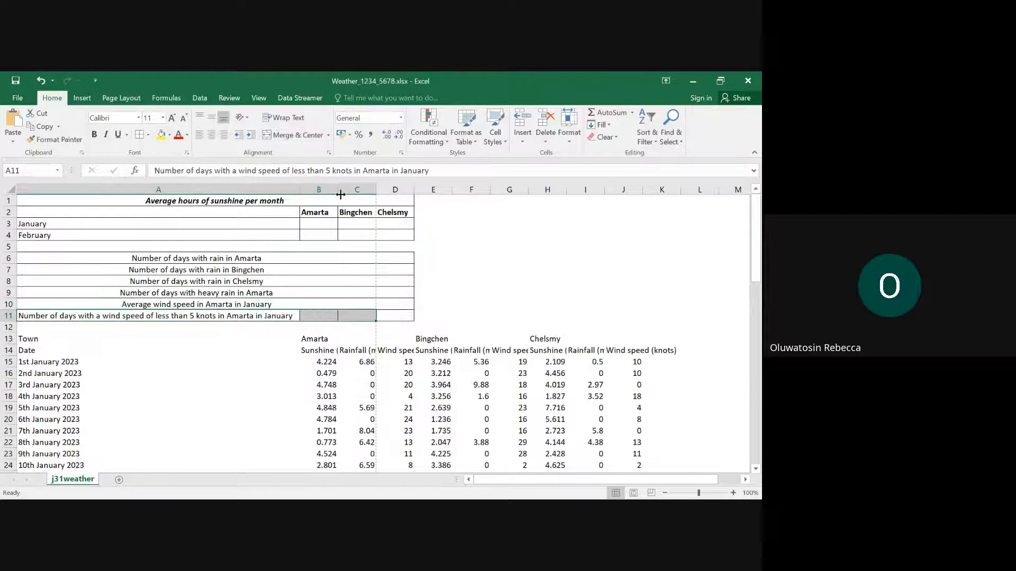
pyautogui.click(289, 136)
pyautogui.click(249, 333)
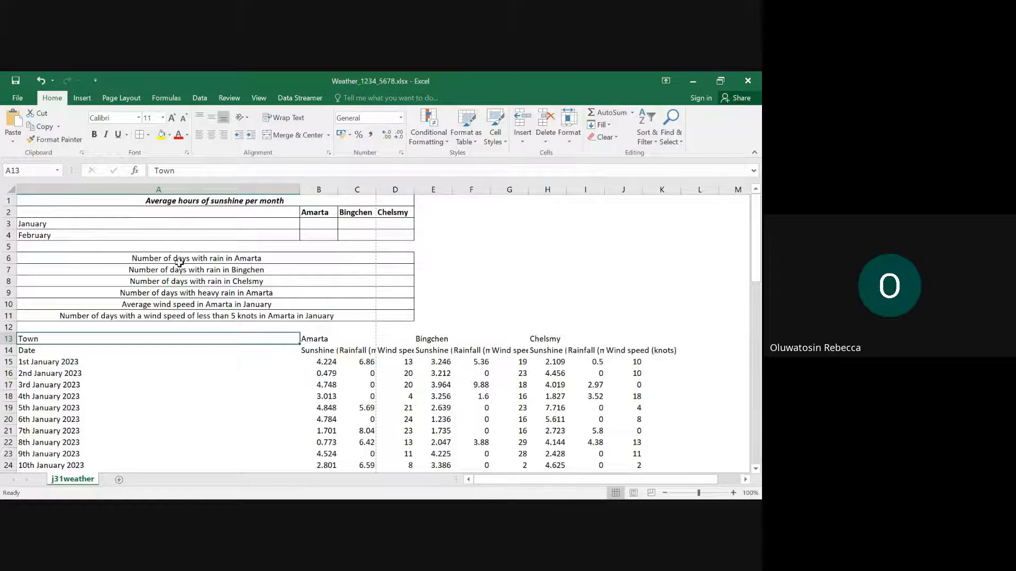
# - Right-align the merged labels in rows 6 to 11
pyautogui.moveTo(176, 259); pyautogui.dragTo(286, 315)
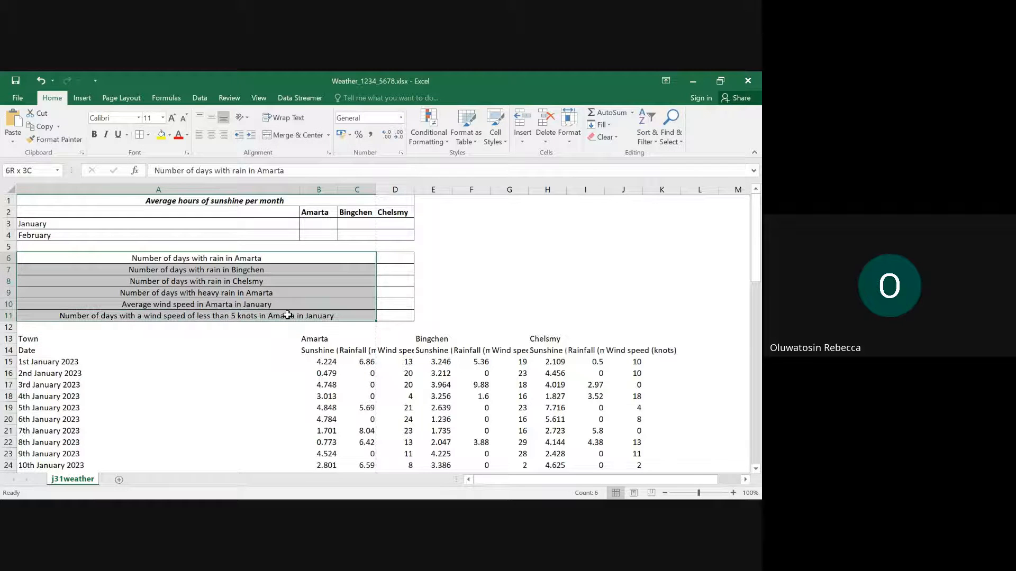
pyautogui.click(223, 136)
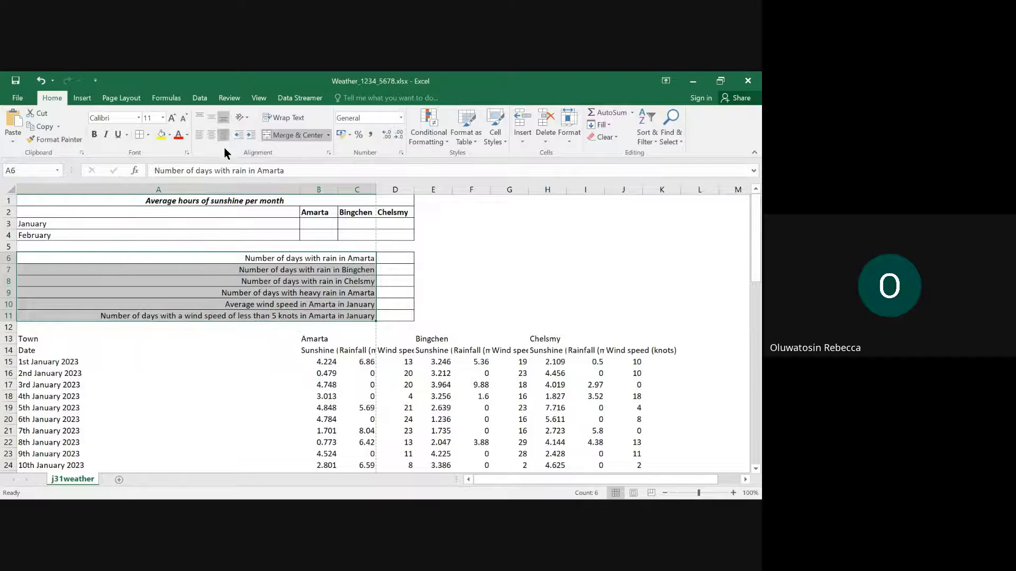
pyautogui.click(235, 295)
# - Check in Edge how the row 11 label is laid out in the question 2 picture, and return to Excel
pyautogui.moveTo(409, 498)
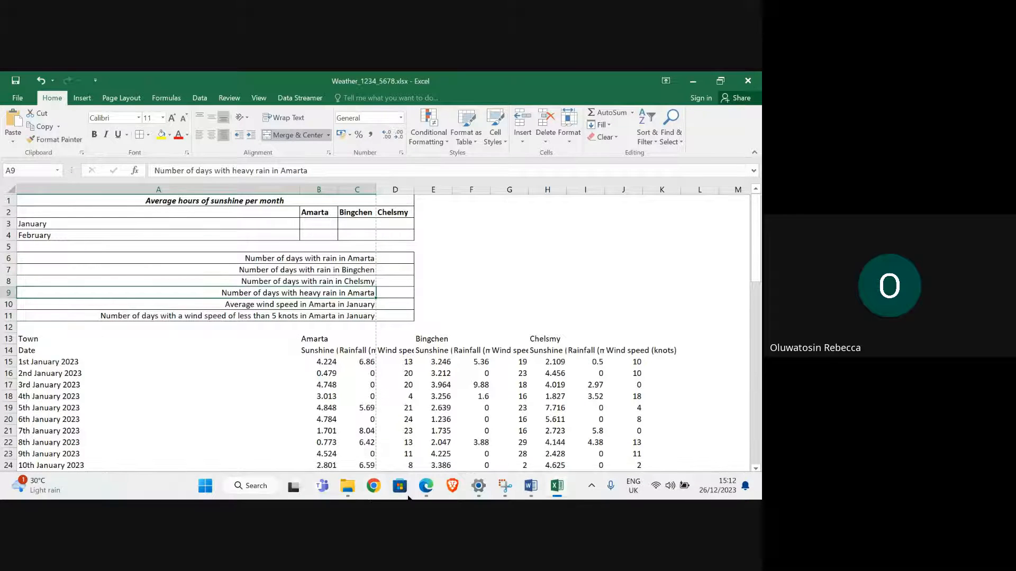
pyautogui.moveTo(302, 447)
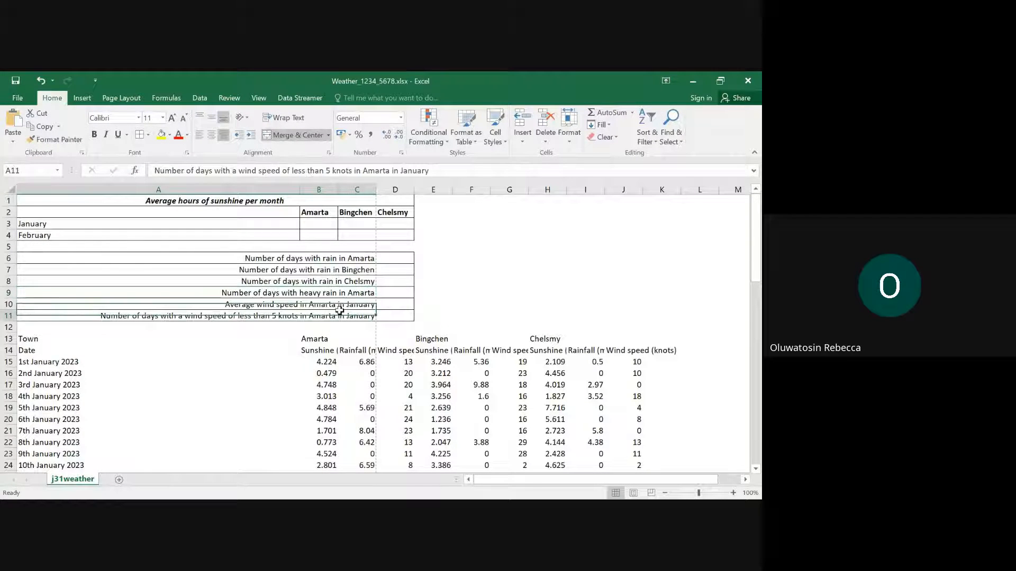
pyautogui.click(339, 315)
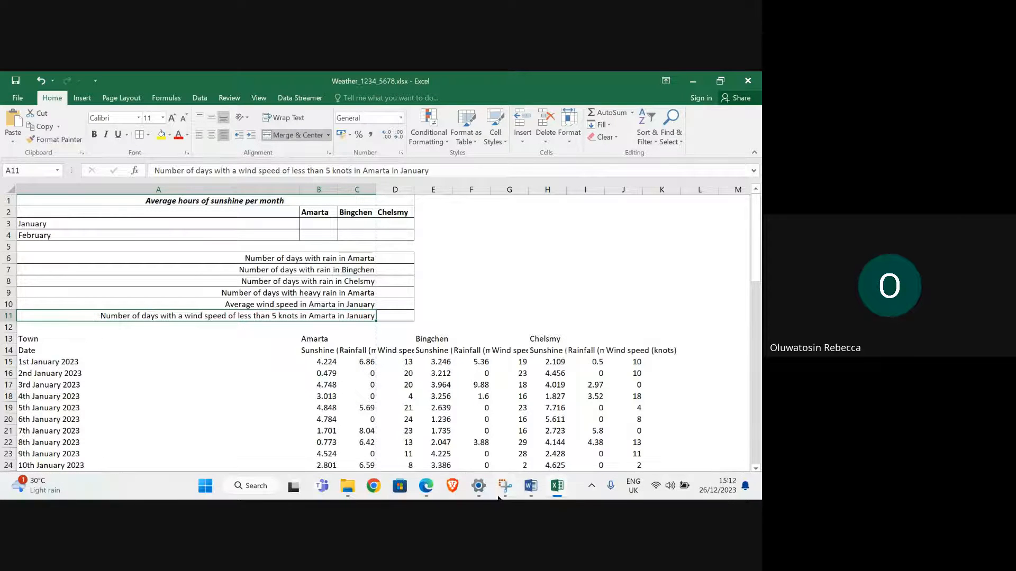
pyautogui.moveTo(480, 490)
pyautogui.click(316, 440)
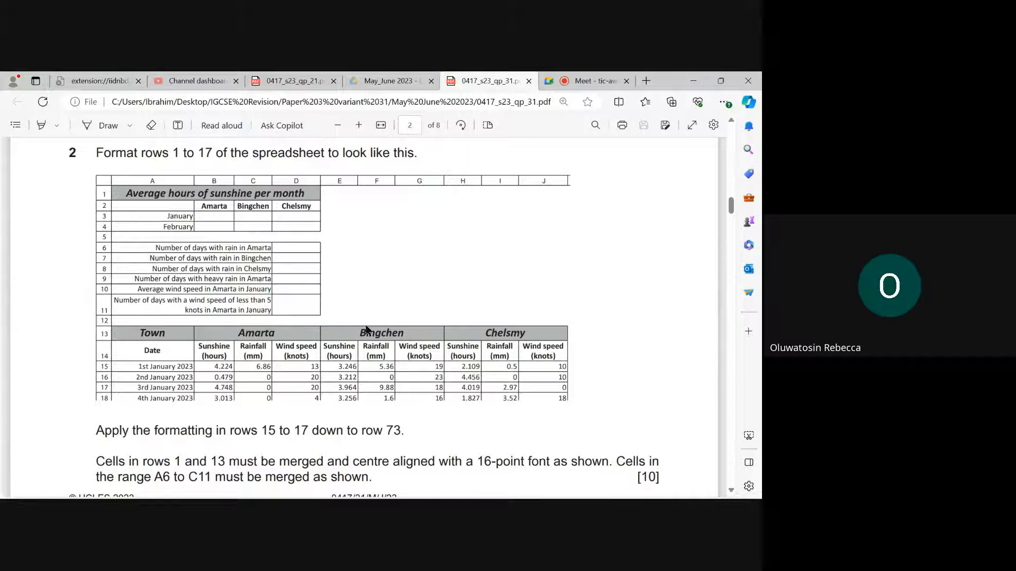
pyautogui.moveTo(487, 487)
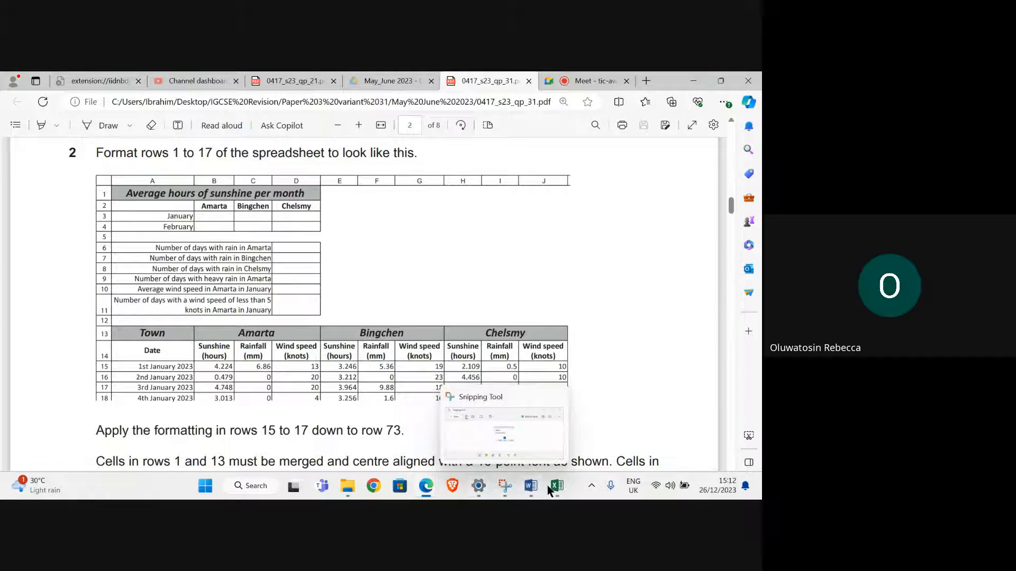
pyautogui.moveTo(556, 487)
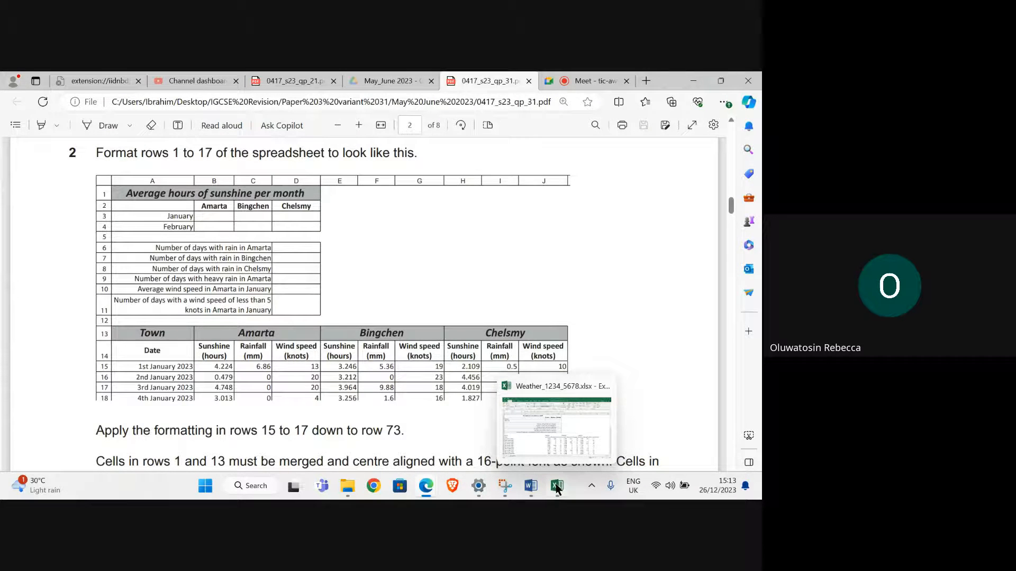
pyautogui.click(556, 452)
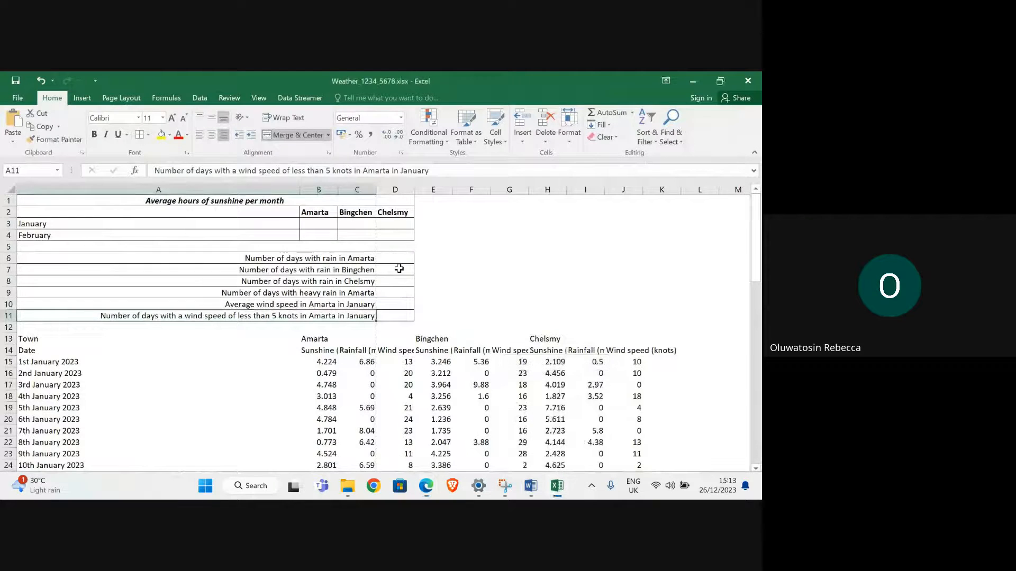
# - Wrap the A11 label onto two lines, making row 11 taller and narrowing column A until the first line ends after "5"
pyautogui.moveTo(299, 189); pyautogui.dragTo(206, 190)
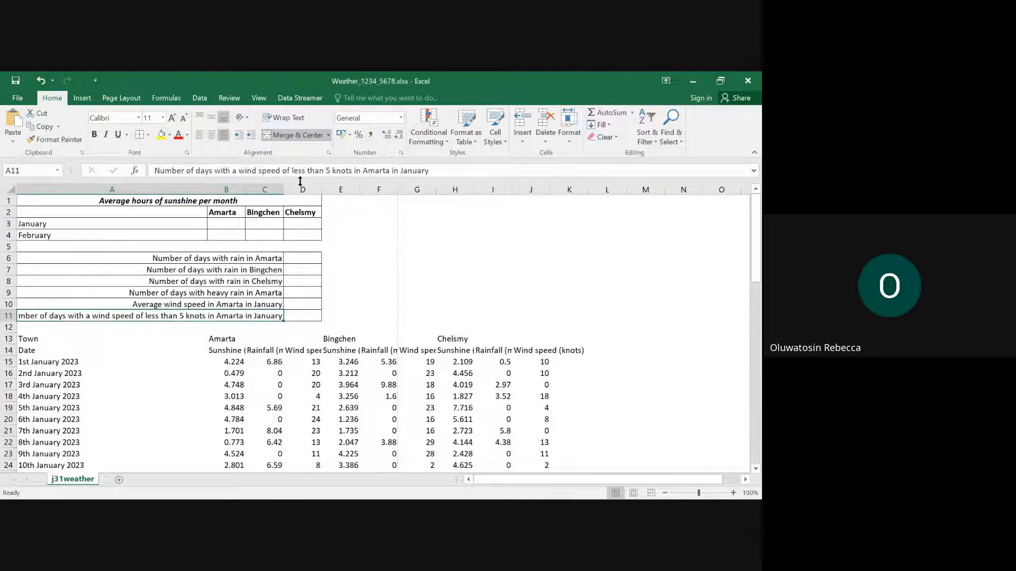
pyautogui.click(284, 117)
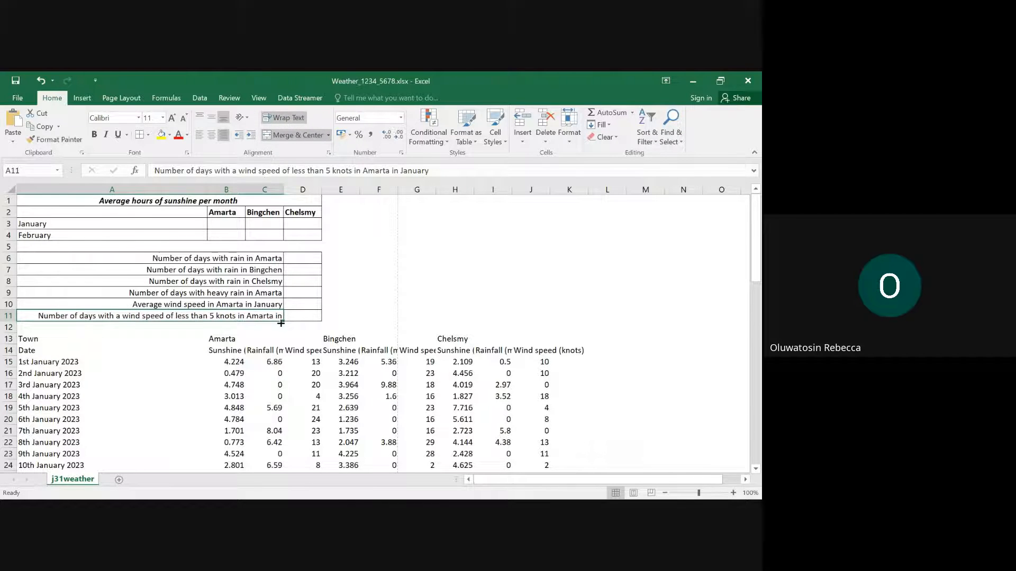
pyautogui.moveTo(11, 321); pyautogui.dragTo(14, 331)
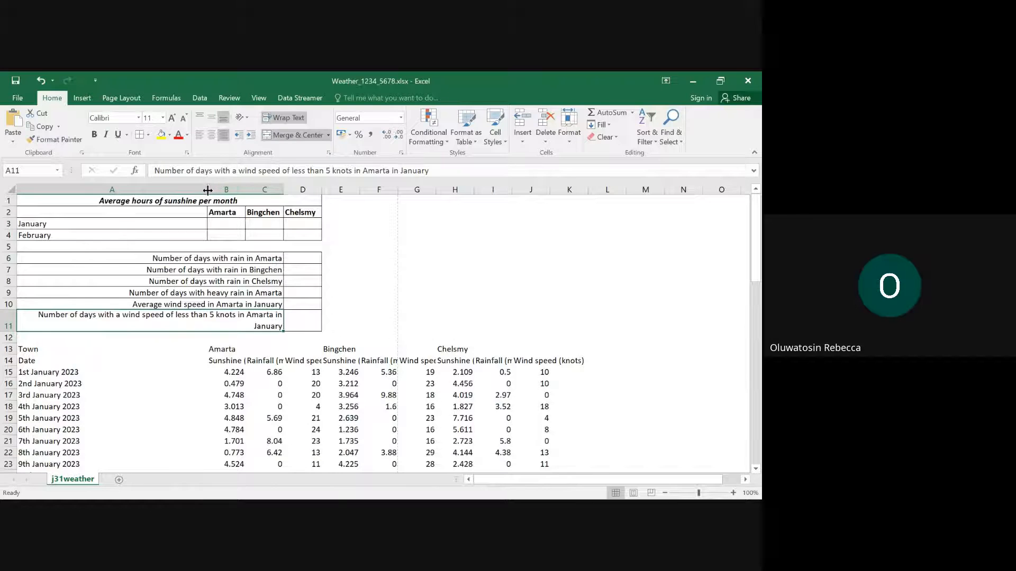
pyautogui.moveTo(207, 190); pyautogui.dragTo(150, 190)
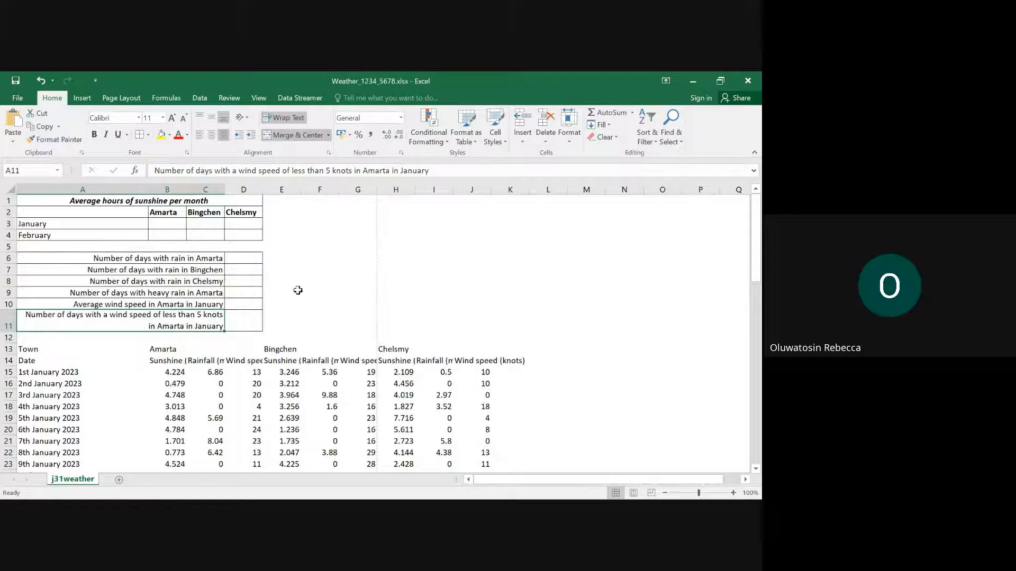
pyautogui.moveTo(426, 486)
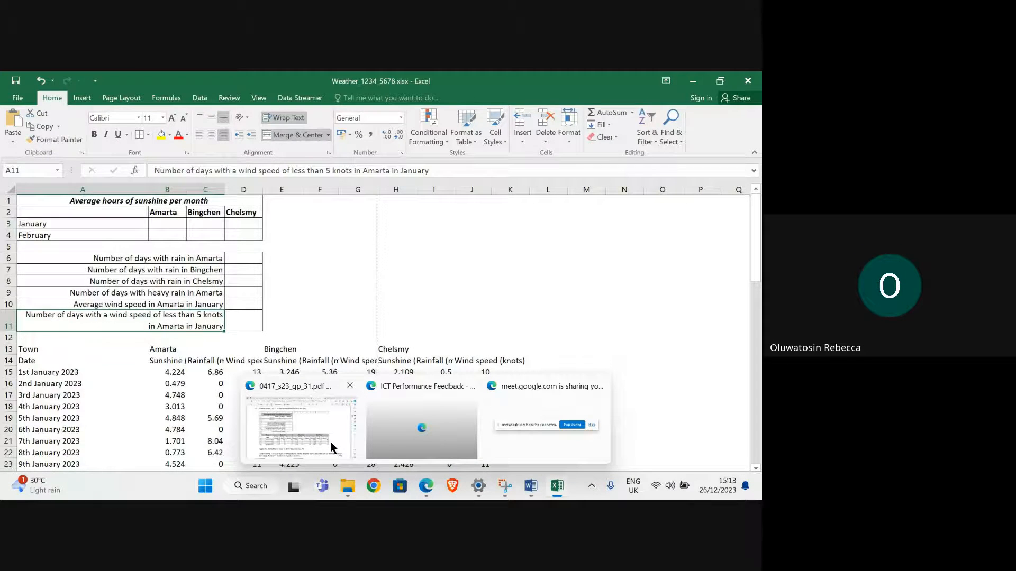
pyautogui.moveTo(331, 446)
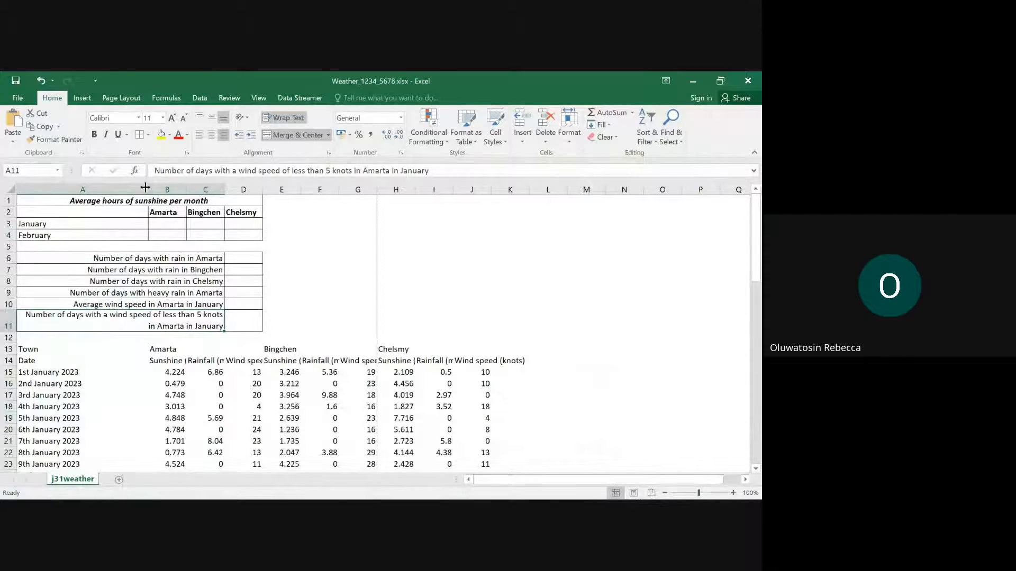
pyautogui.moveTo(149, 189); pyautogui.dragTo(134, 194)
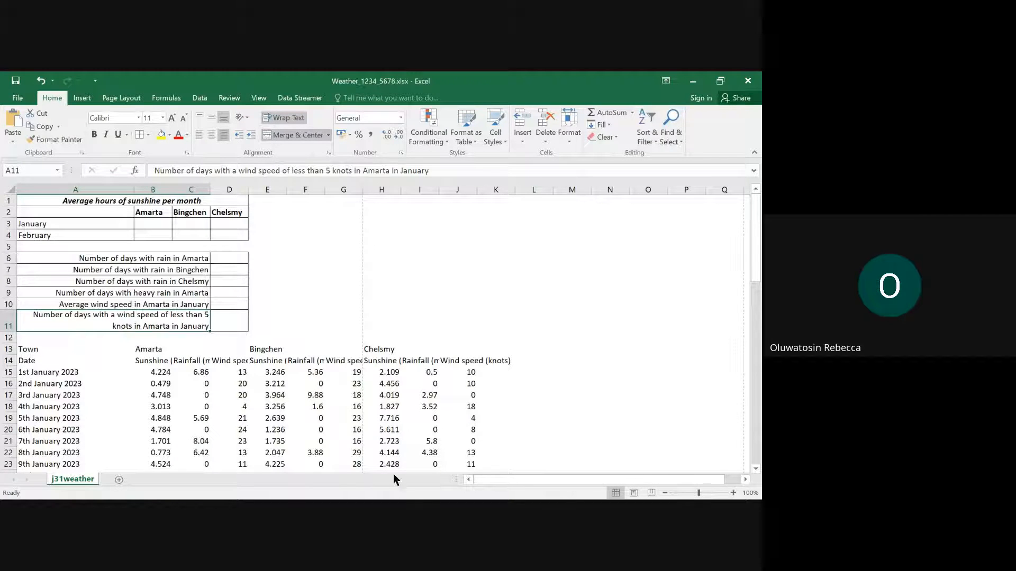
# - Check the layout of the table from row 13 down in Edge, and apply all borders to A13:I73 in Excel
pyautogui.moveTo(393, 498)
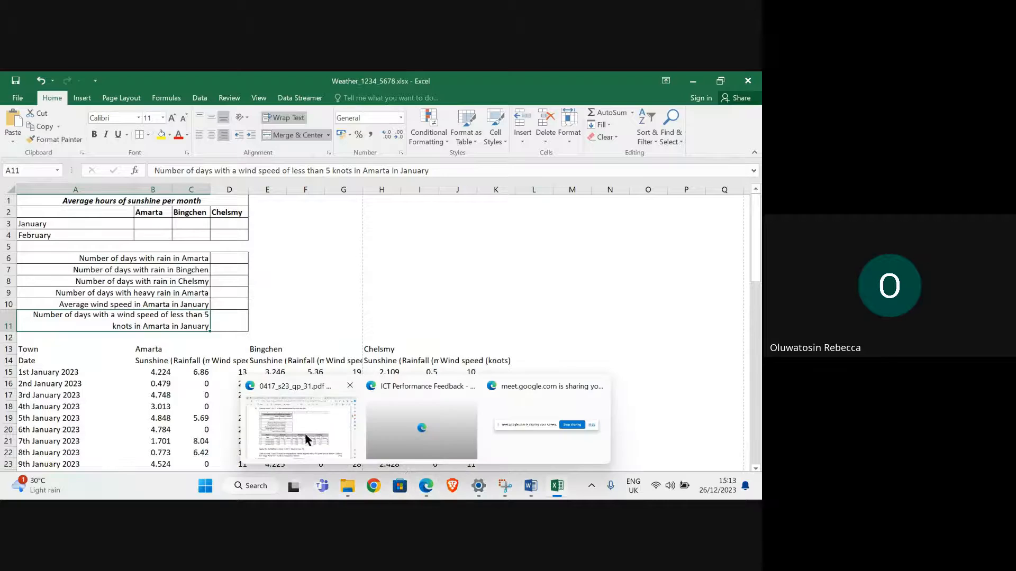
pyautogui.click(308, 438)
pyautogui.scroll(-2, 266, 320)
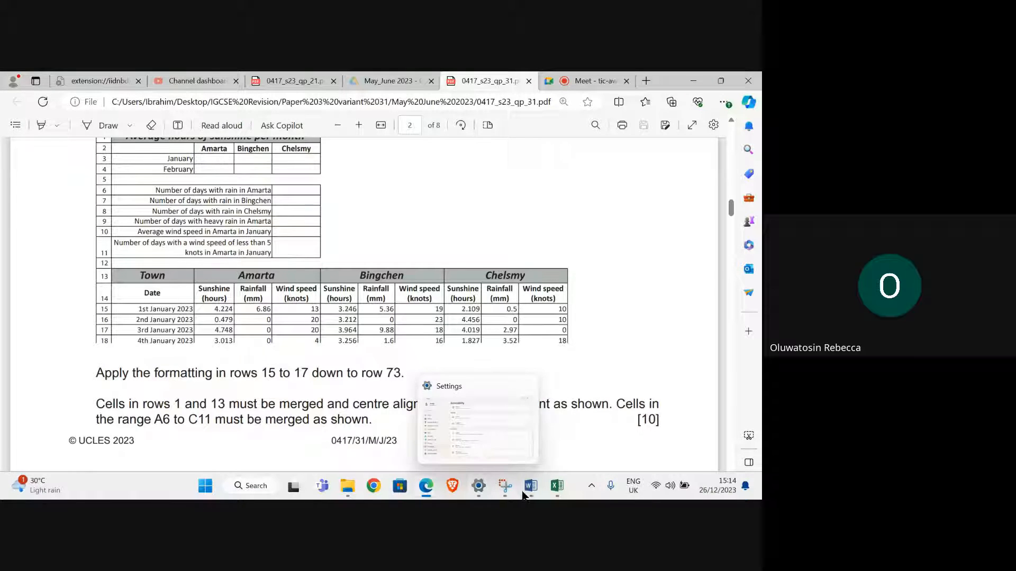
pyautogui.moveTo(531, 486)
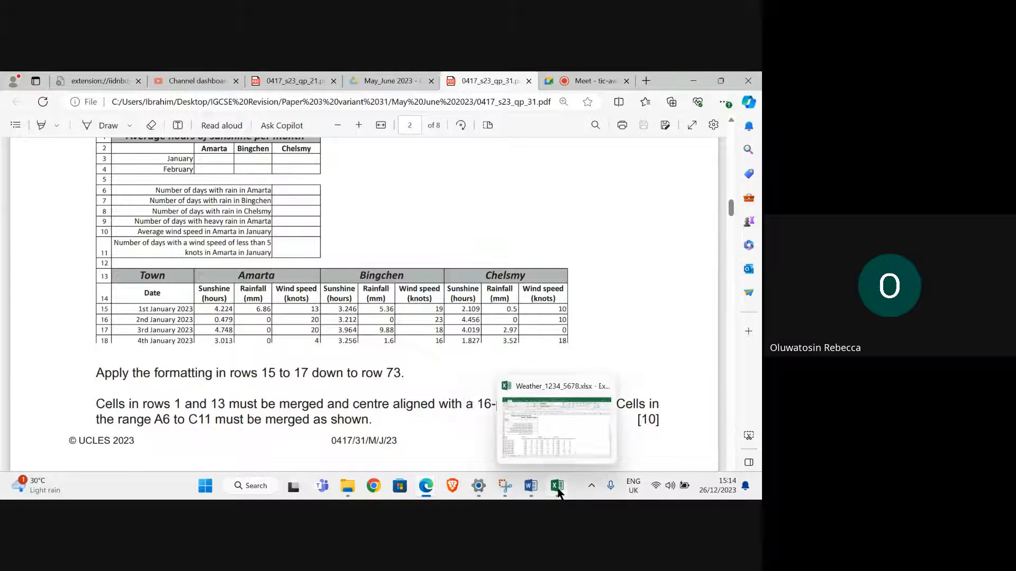
pyautogui.click(573, 430)
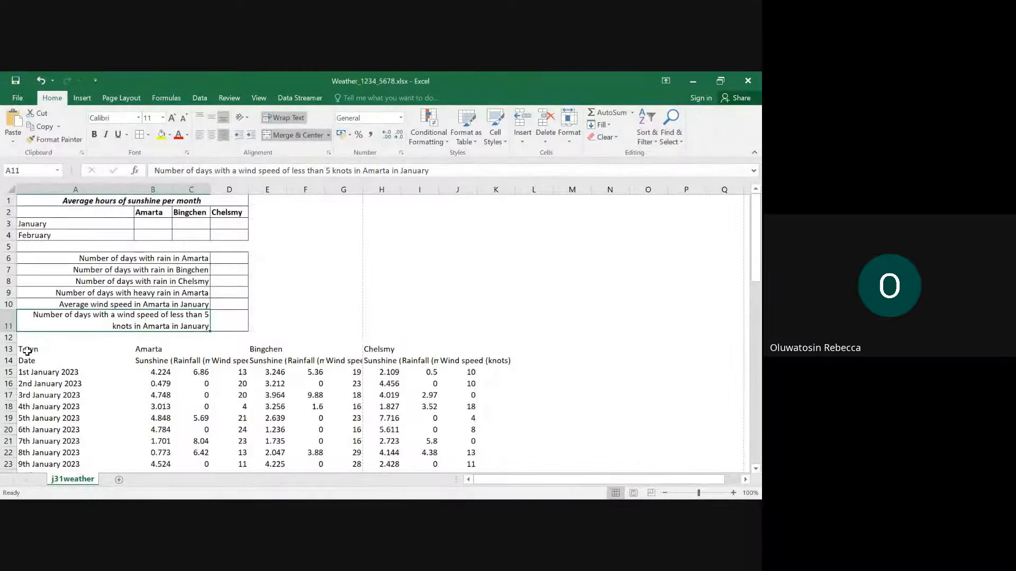
pyautogui.moveTo(28, 350); pyautogui.dragTo(433, 209)
pyautogui.click(149, 134)
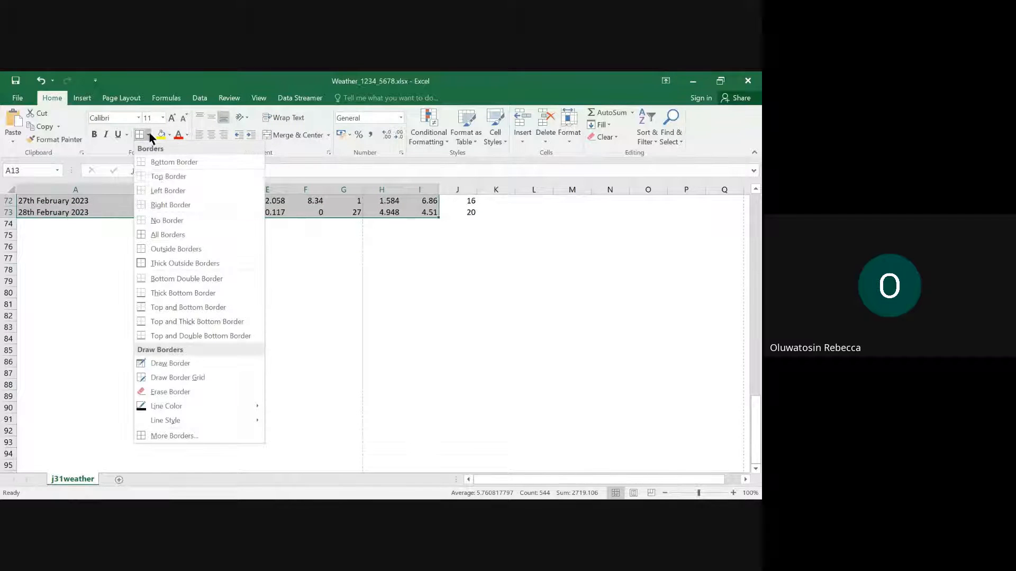
pyautogui.click(159, 238)
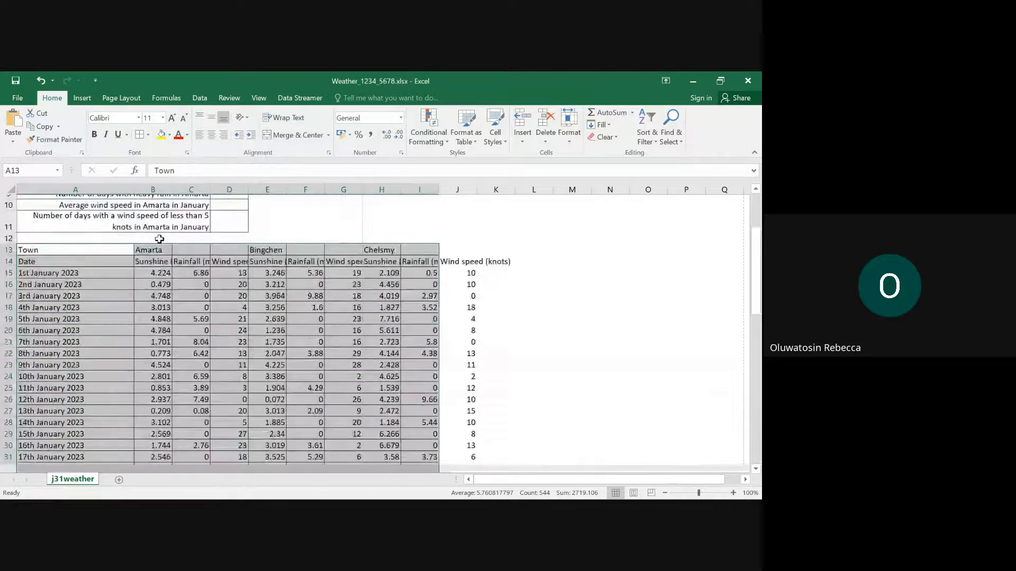
# - Apply outside borders to the last wind speed column, J13:J73
pyautogui.scroll(3, 311, 313)
pyautogui.click(468, 362)
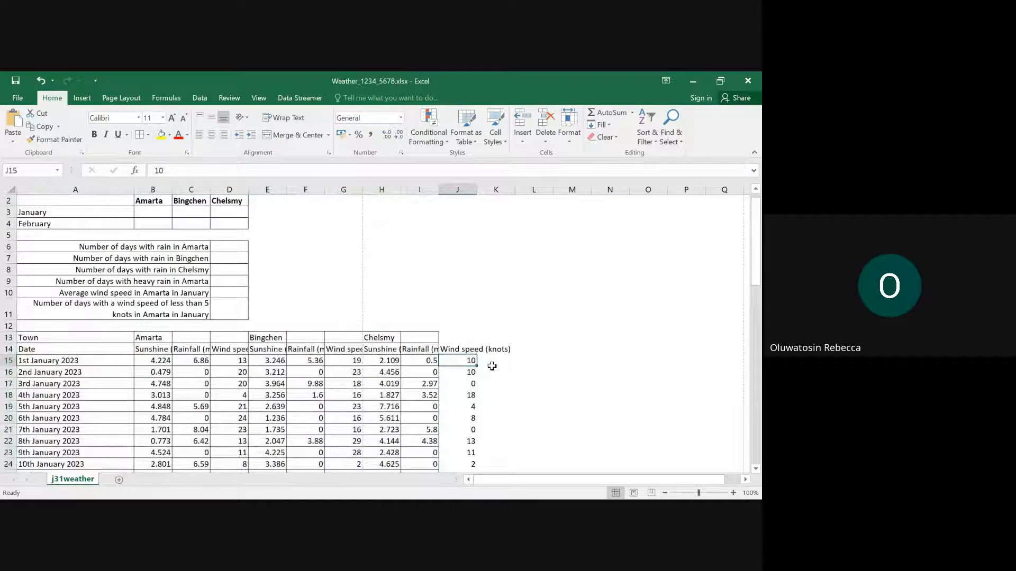
pyautogui.moveTo(453, 335); pyautogui.dragTo(459, 438)
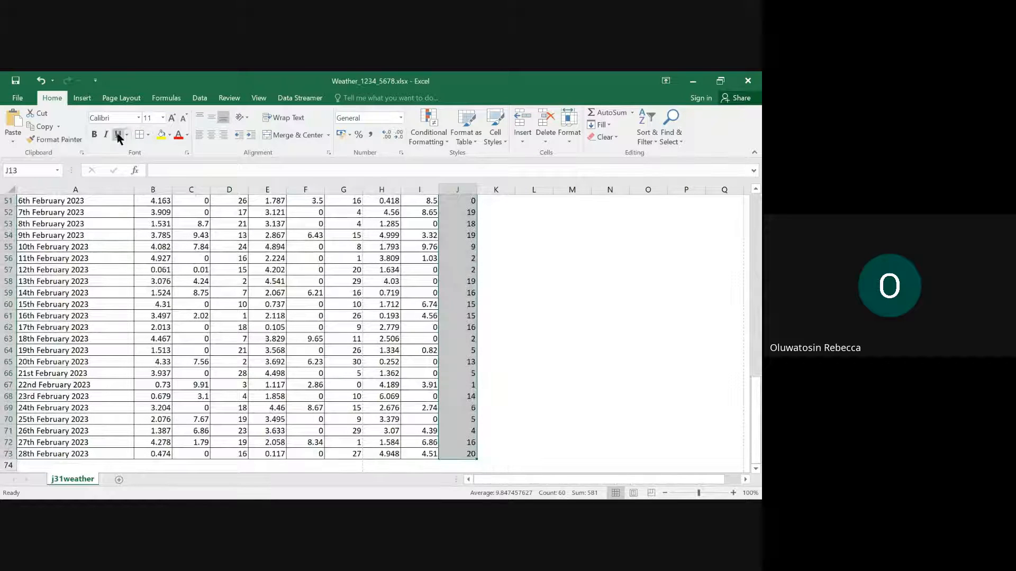
pyautogui.click(148, 135)
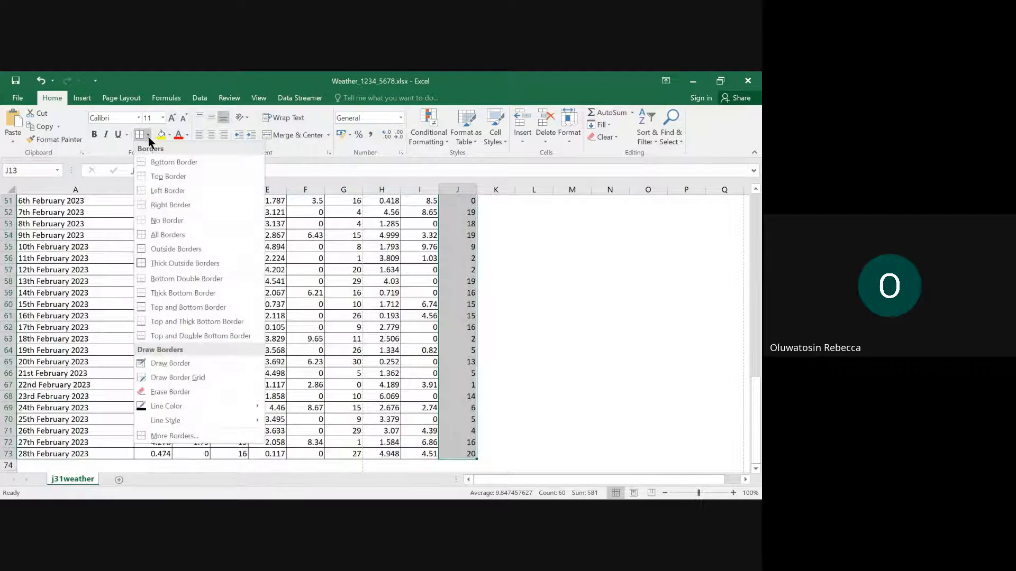
pyautogui.click(164, 248)
pyautogui.scroll(16, 374, 374)
pyautogui.click(373, 373)
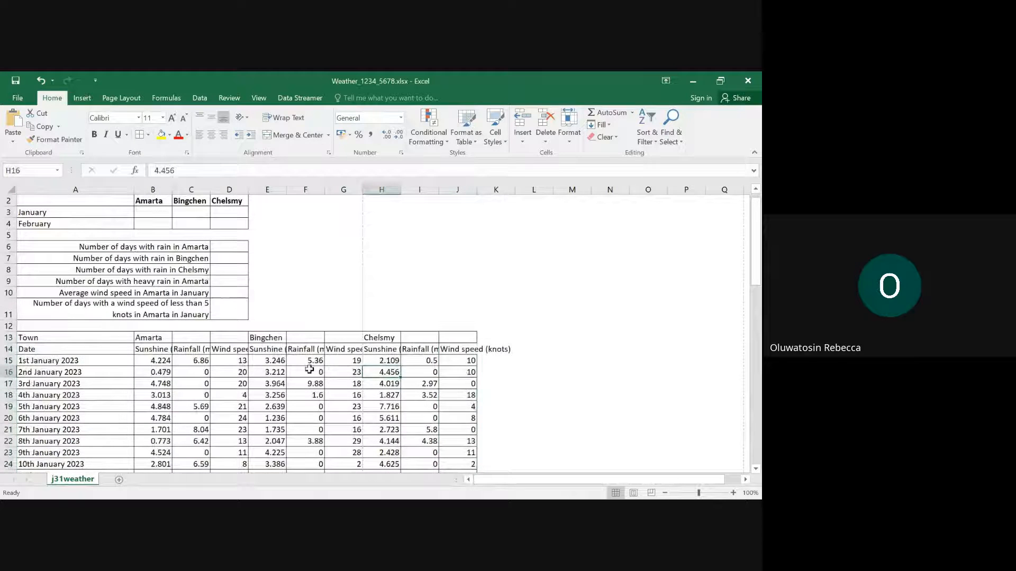
# - Check the header rows of the layout in Edge, and make A13:J14 bold in Excel
pyautogui.click(469, 351)
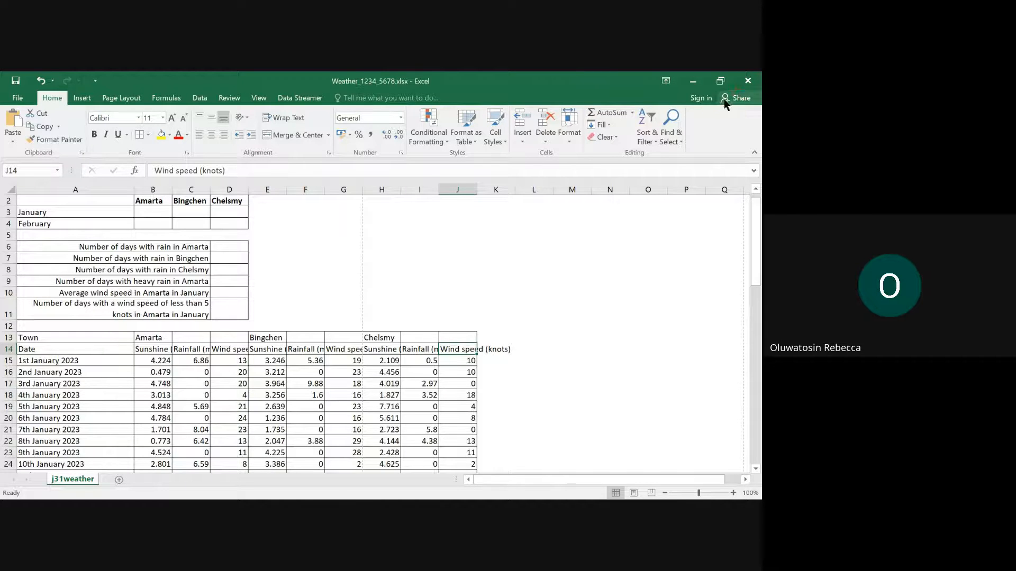
pyautogui.click(692, 80)
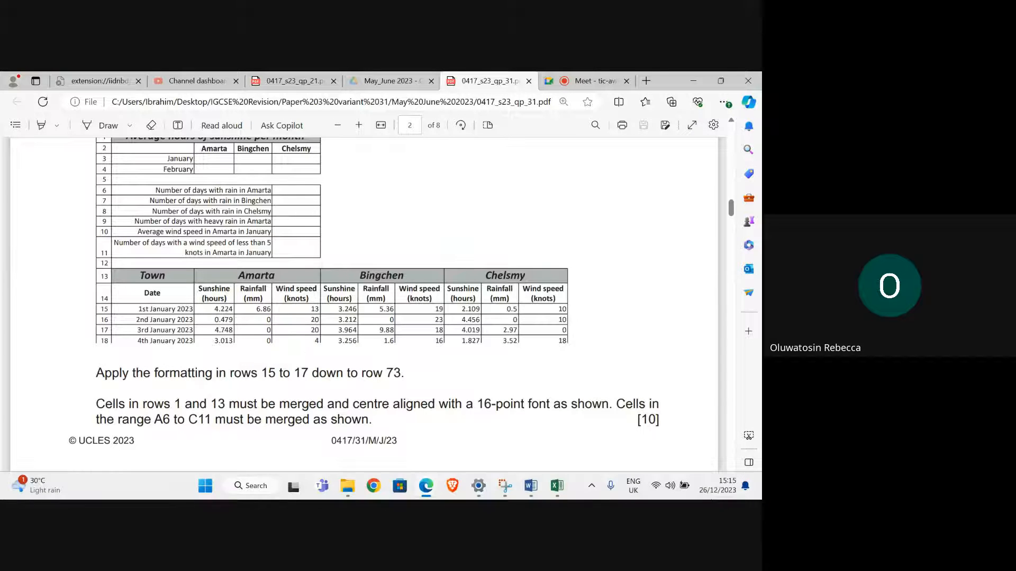
pyautogui.click(556, 486)
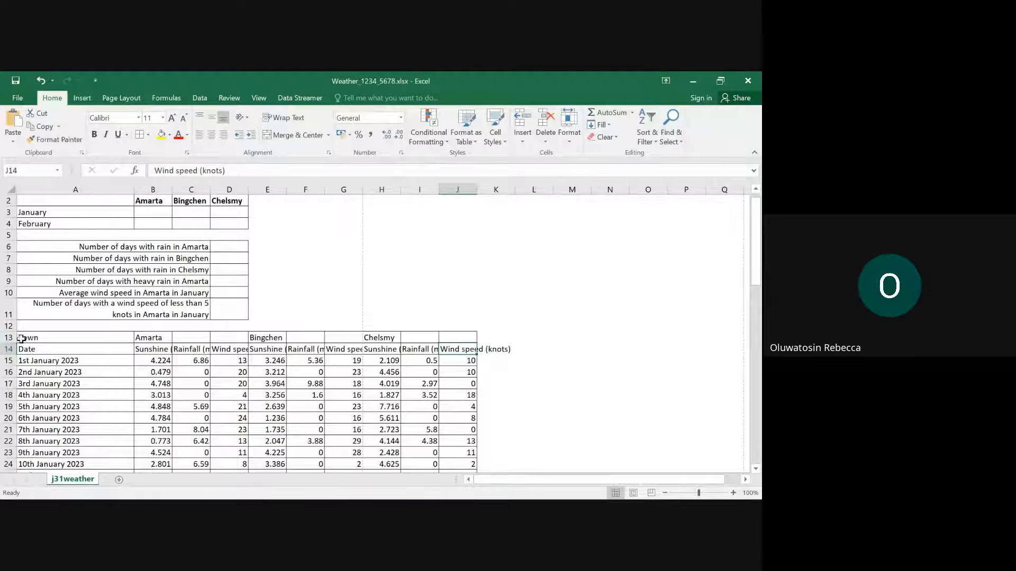
pyautogui.moveTo(21, 339); pyautogui.dragTo(475, 351)
pyautogui.click(95, 137)
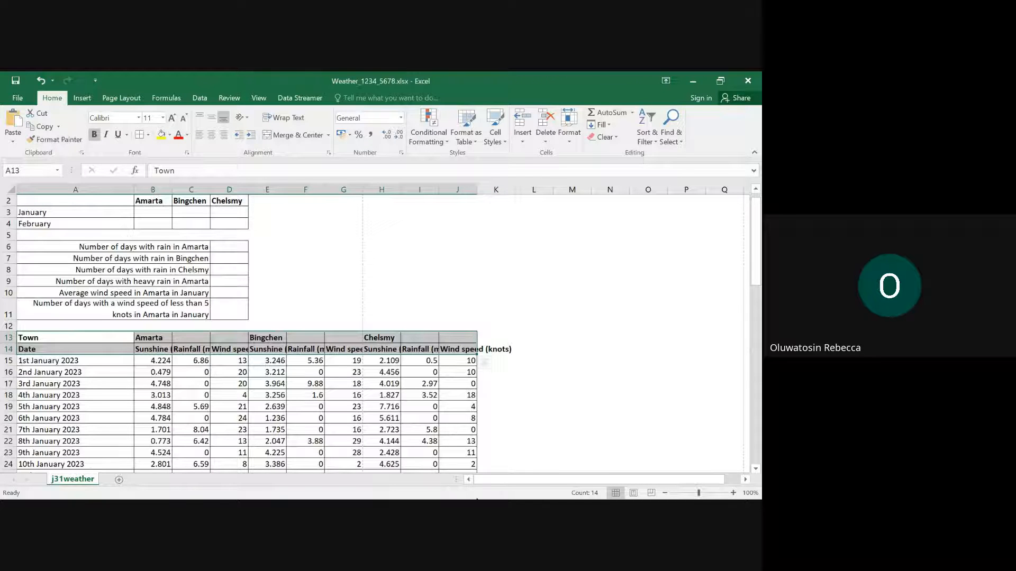
# - Check the town headings in row 13 of the Edge layout, and merge and center B13:D13 in Excel
pyautogui.moveTo(529, 497)
pyautogui.moveTo(425, 491)
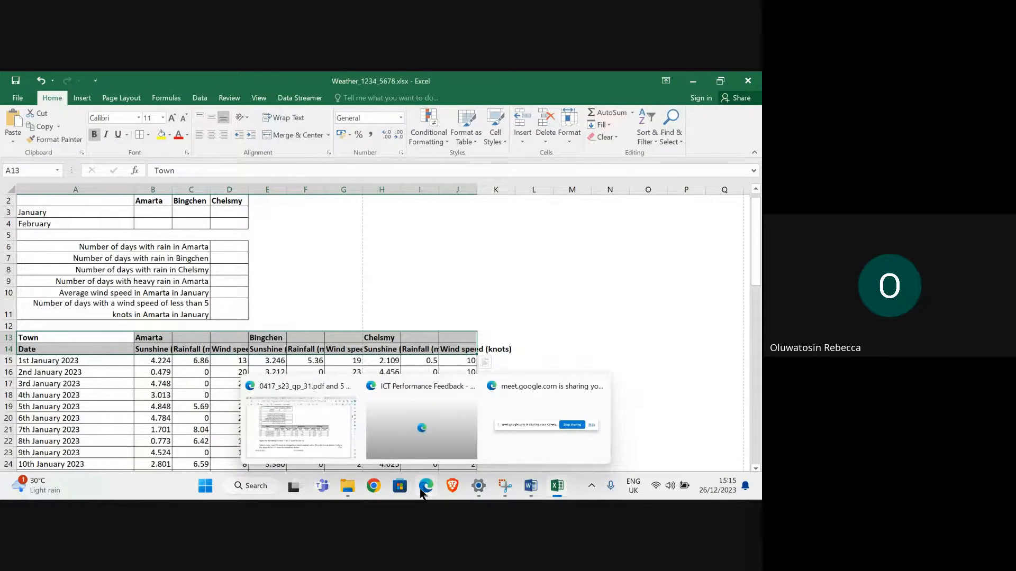
pyautogui.click(291, 411)
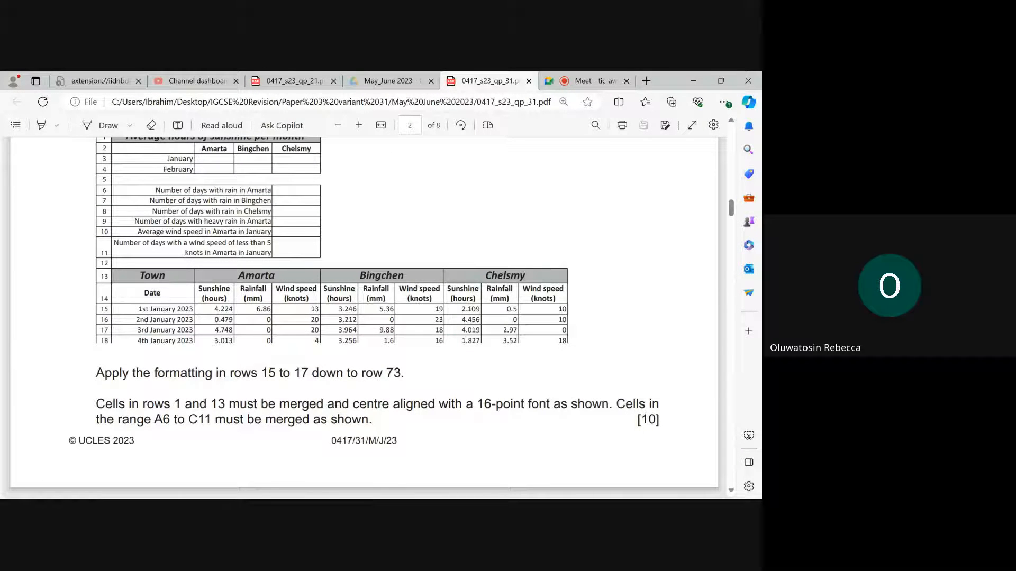
pyautogui.moveTo(556, 486)
pyautogui.scroll(1, 216, 290)
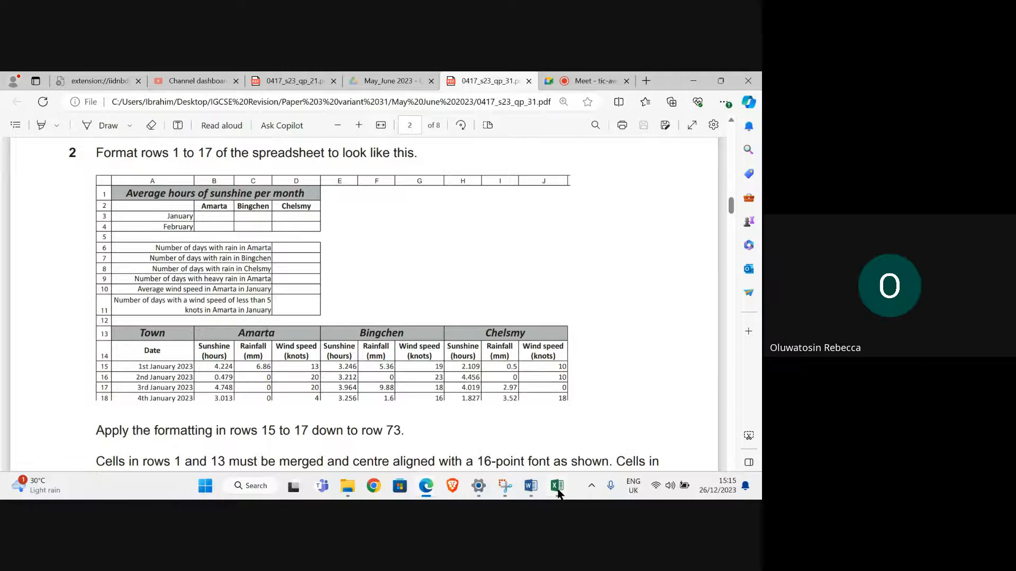
pyautogui.click(521, 436)
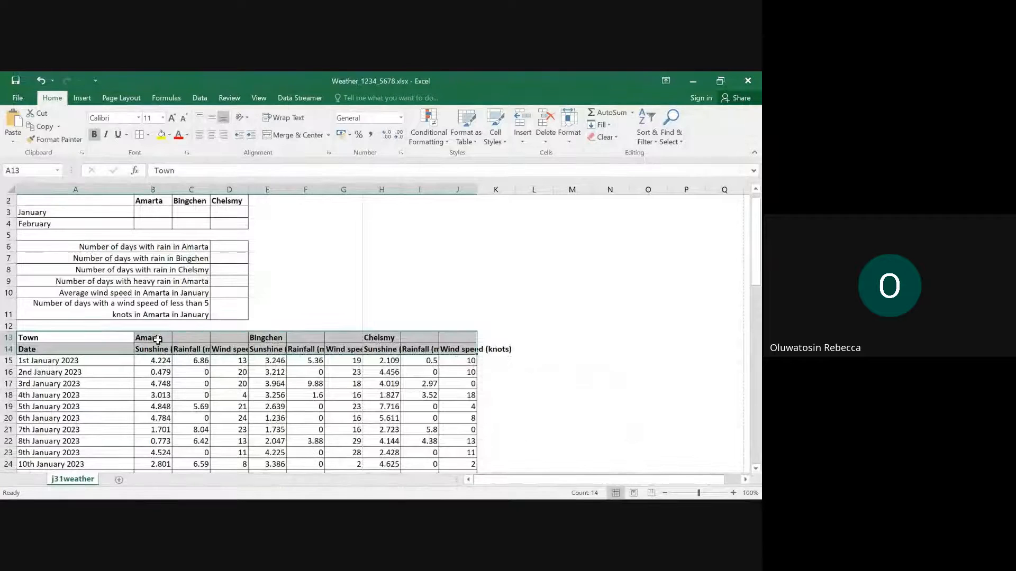
pyautogui.moveTo(157, 340); pyautogui.dragTo(215, 338)
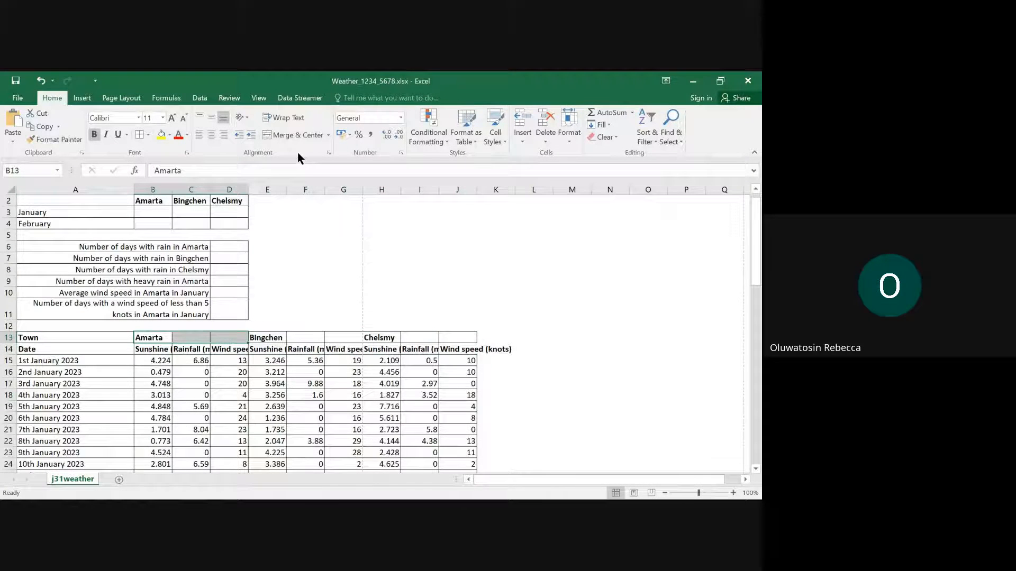
pyautogui.click(317, 135)
# - Check the town headings in the Edge layout, and merge and center E13:G13 and H13:J13 separately in Excel
pyautogui.moveTo(439, 493)
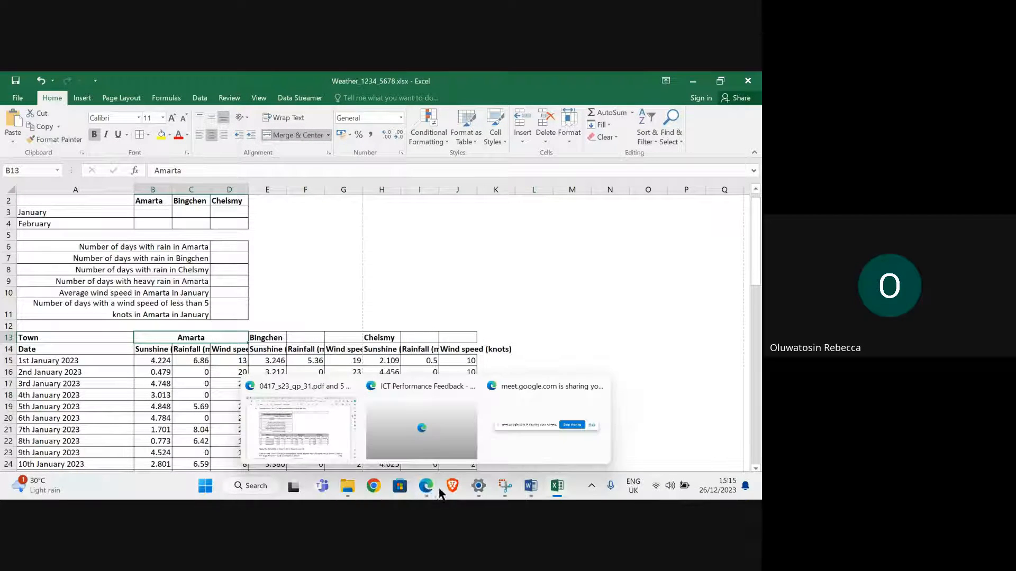
pyautogui.click(328, 430)
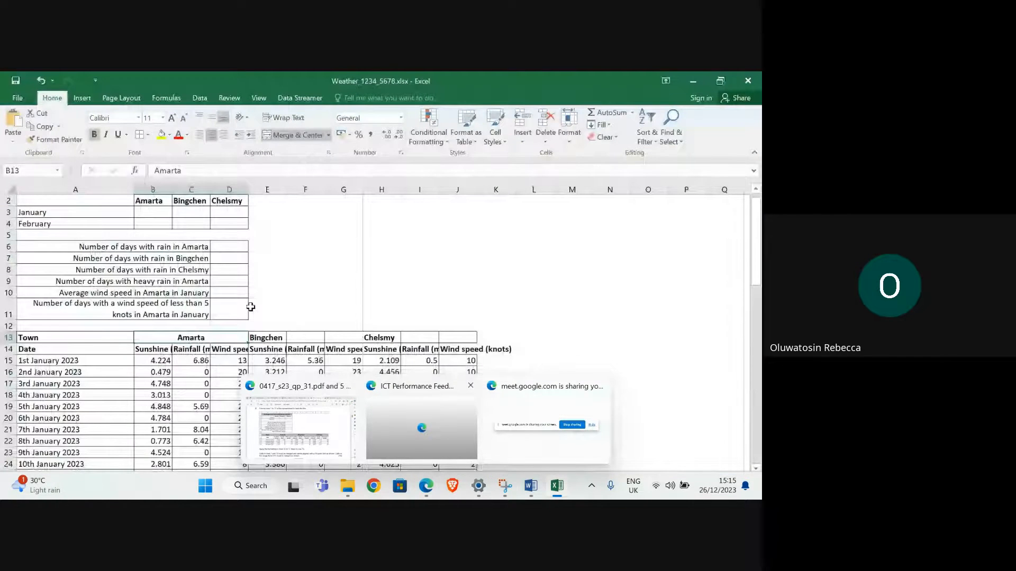
pyautogui.moveTo(266, 338); pyautogui.dragTo(448, 341)
pyautogui.click(281, 135)
pyautogui.click(294, 135)
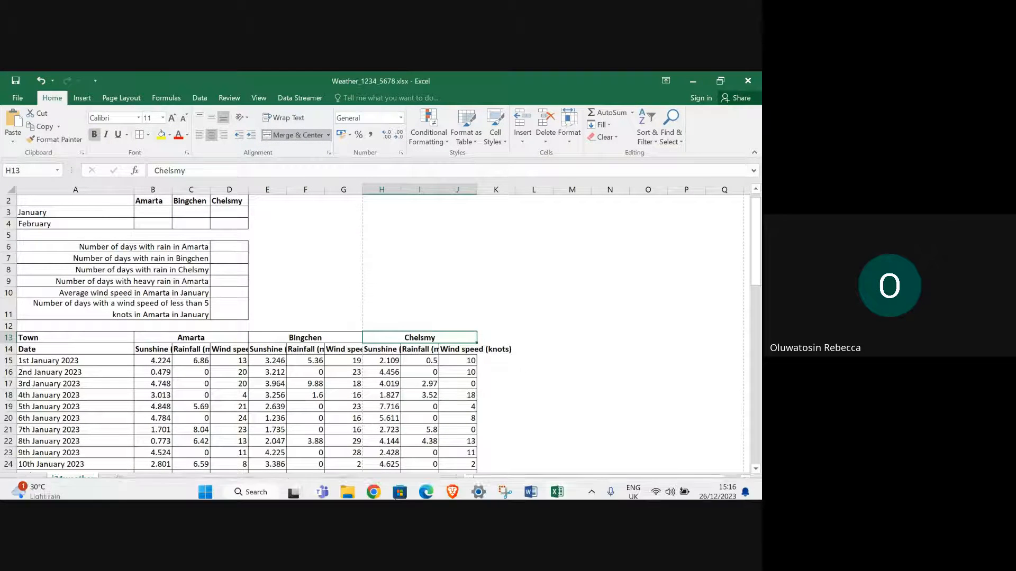
# - Read question 2's formatting instructions for rows 1 and 13 in Edge, and set the title in A1 to 16-point in Excel
pyautogui.moveTo(426, 493)
pyautogui.click(343, 444)
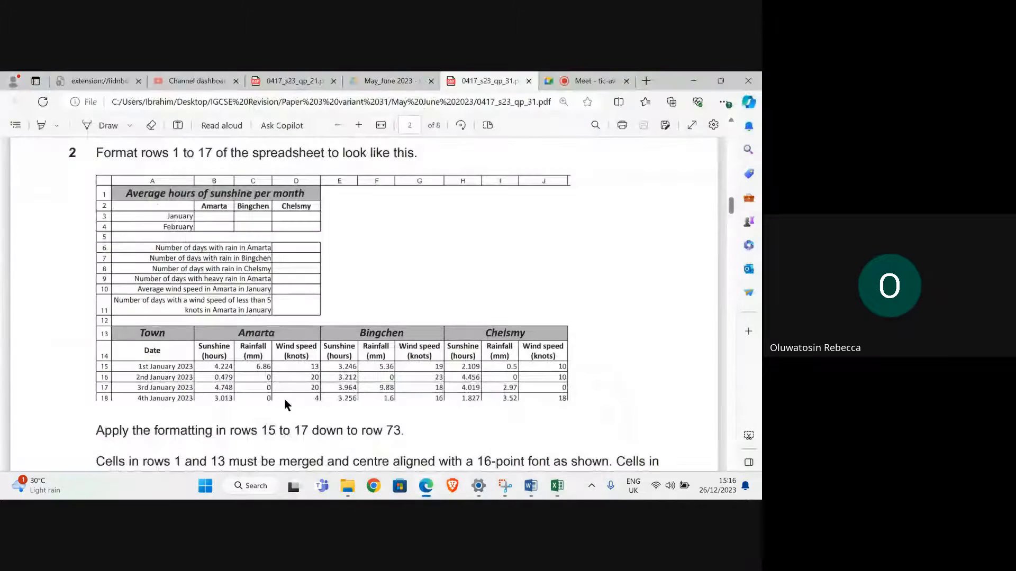
pyautogui.scroll(-3, 284, 403)
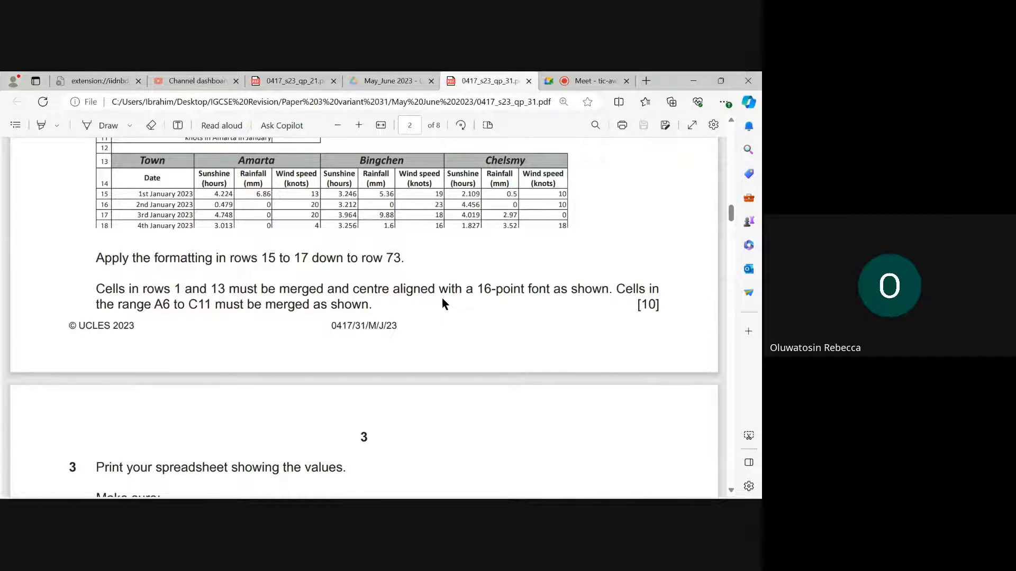
pyautogui.scroll(2, 132, 312)
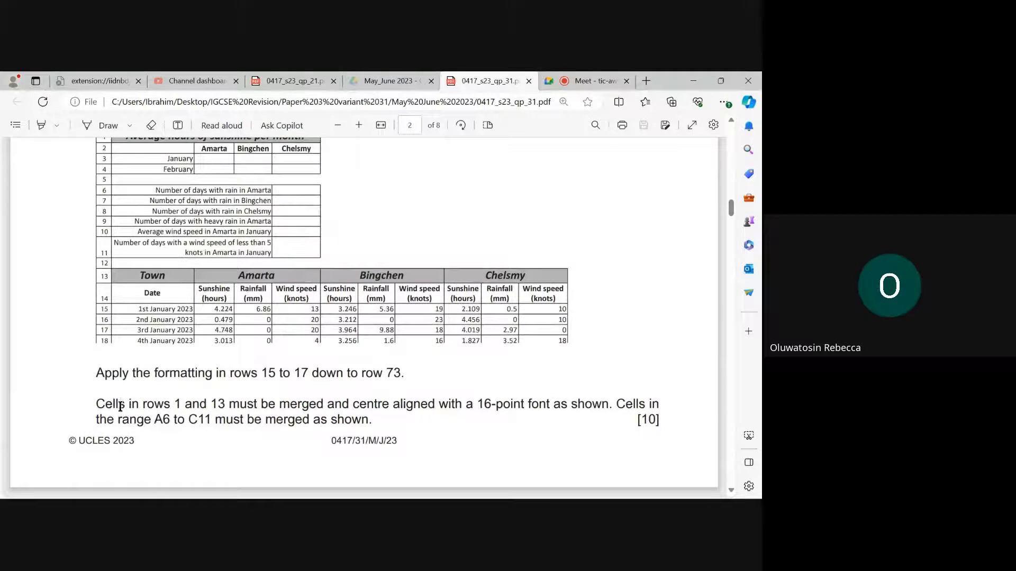
pyautogui.scroll(1, 169, 408)
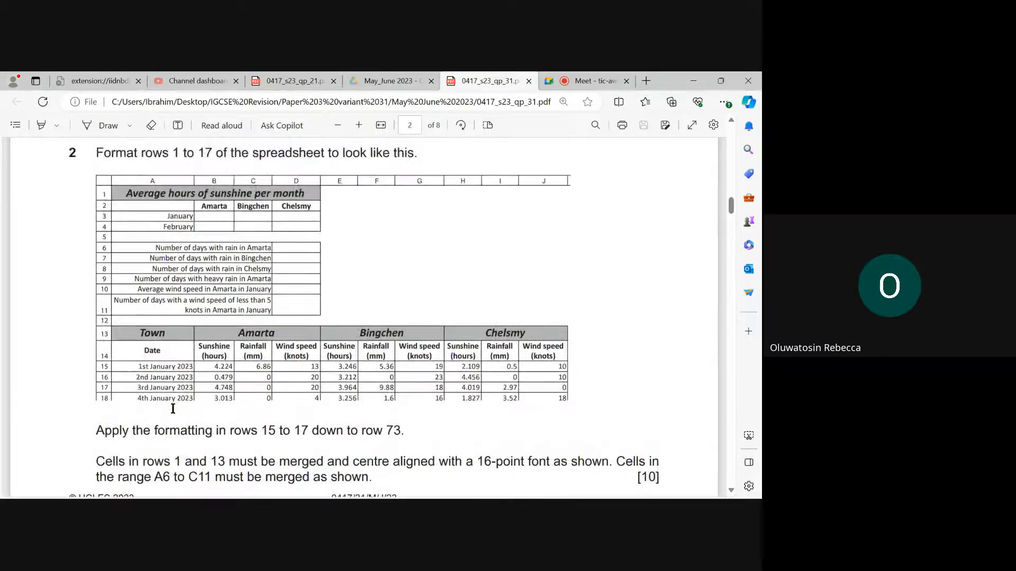
pyautogui.scroll(-1, 177, 410)
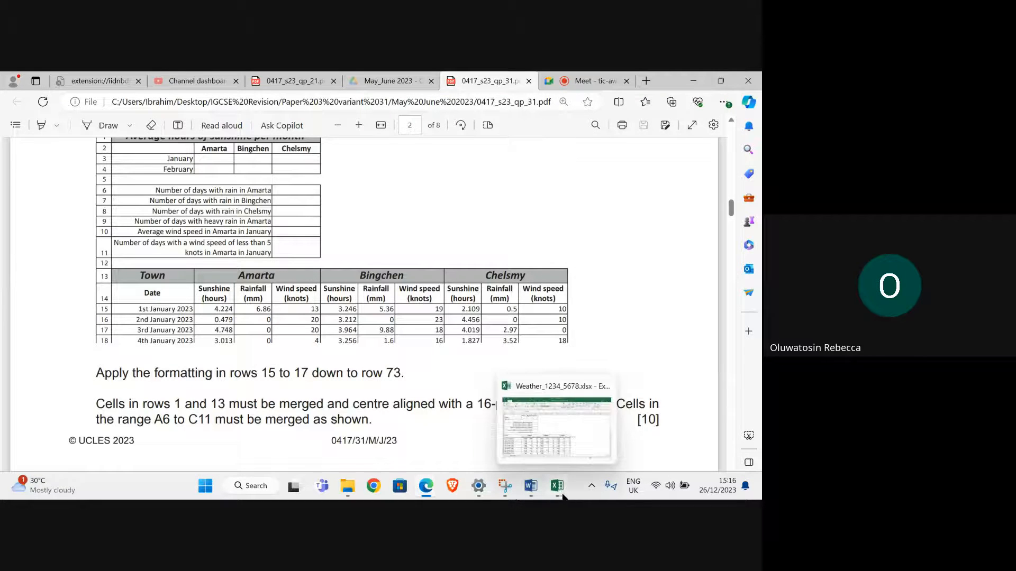
pyautogui.click(557, 486)
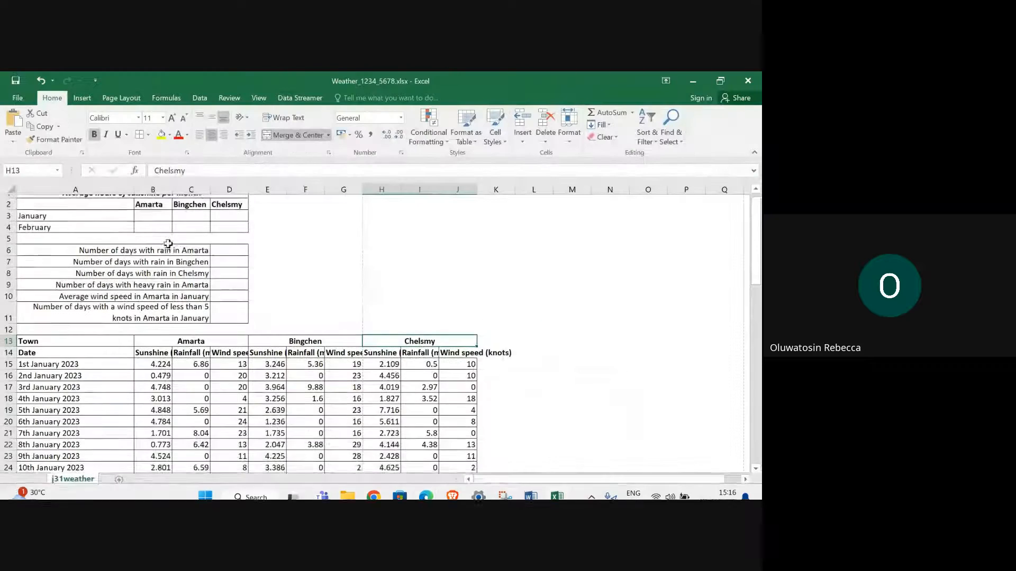
pyautogui.click(72, 203)
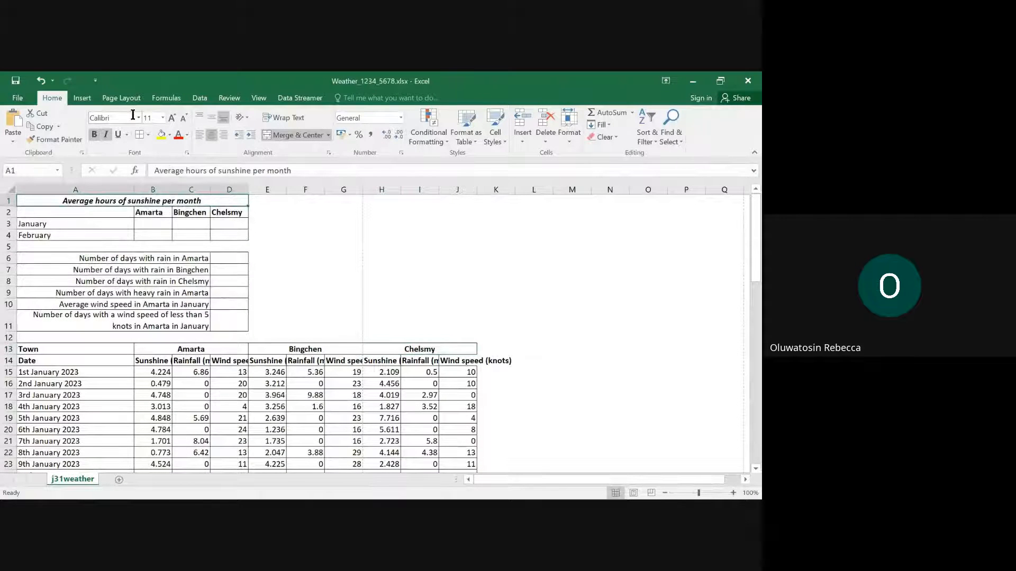
pyautogui.click(163, 117)
pyautogui.click(148, 200)
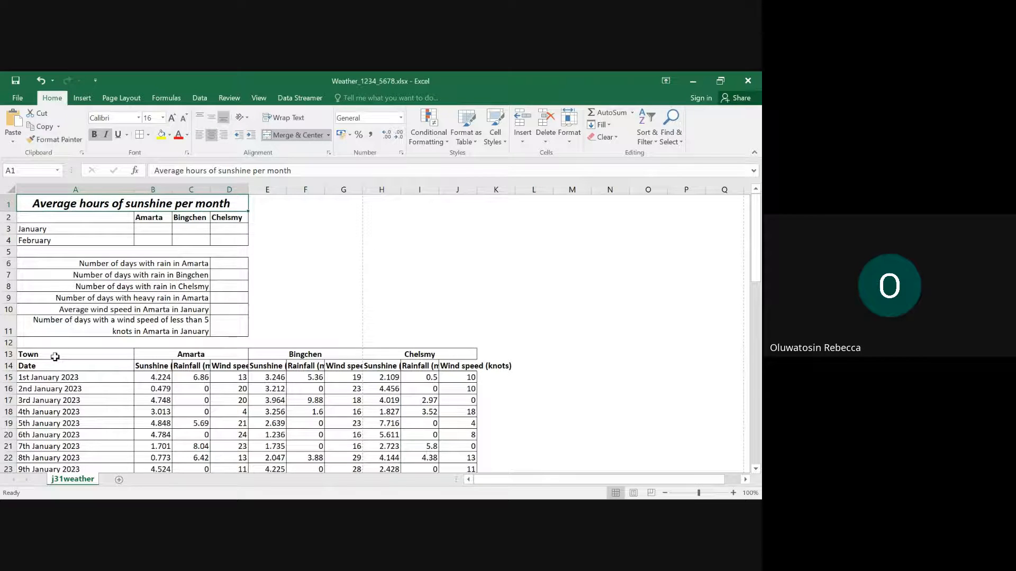
# - Set the font size of the town headings in A13:J13 to 16
pyautogui.moveTo(57, 356); pyautogui.dragTo(418, 356)
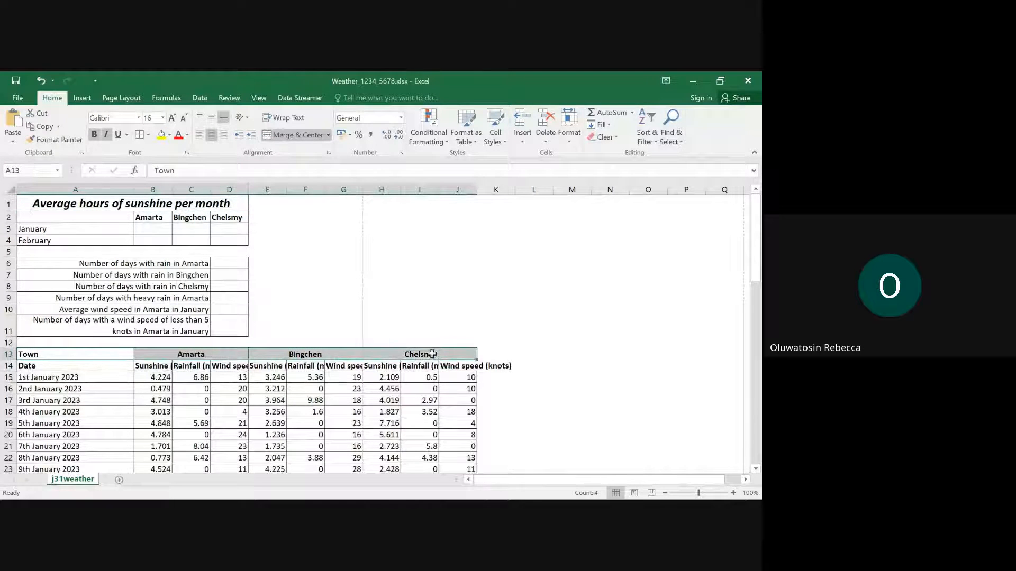
pyautogui.click(162, 117)
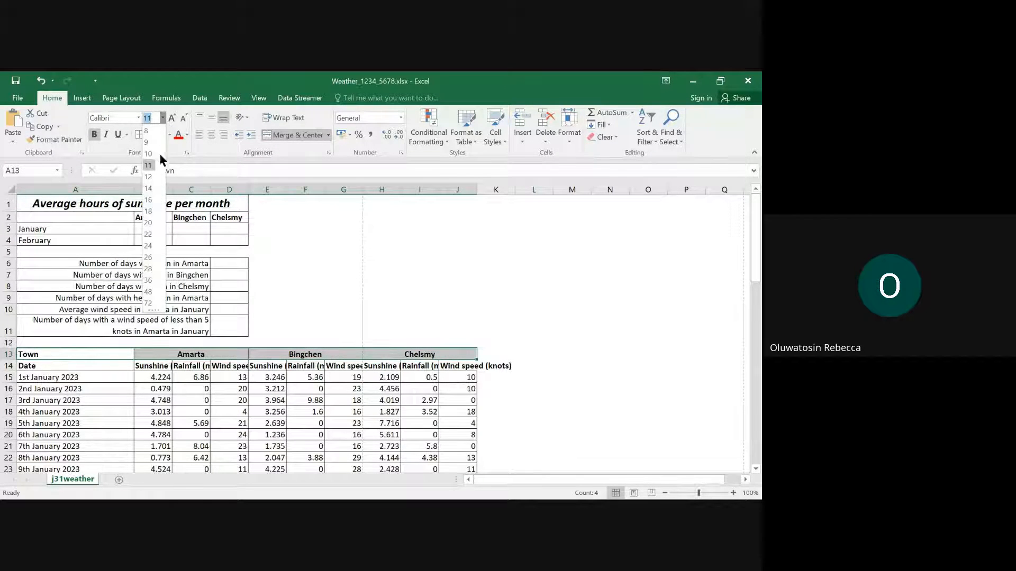
pyautogui.click(148, 200)
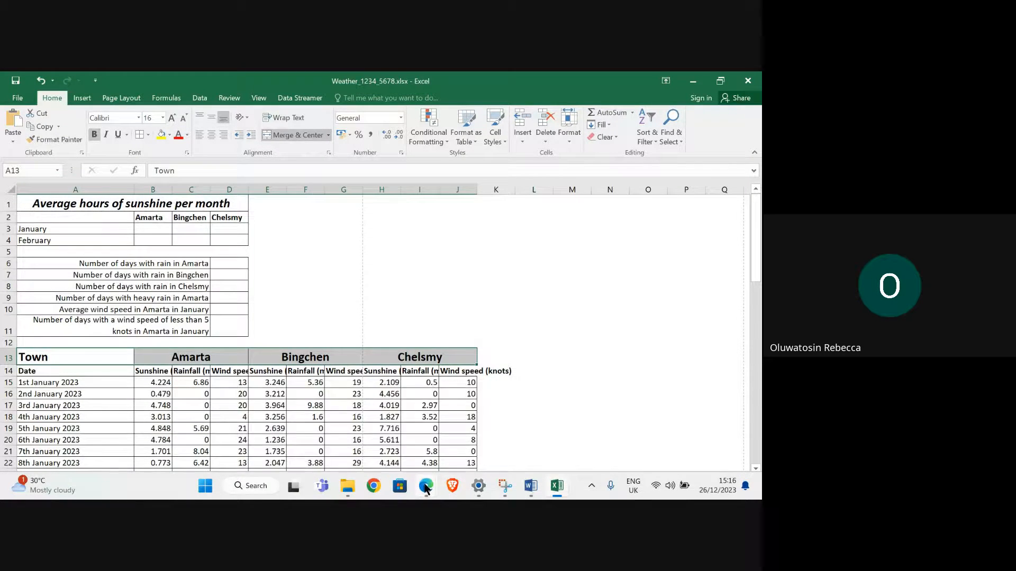
# - Switch to Edge and examine question 2's table layout and question 3's printing requirements
pyautogui.moveTo(424, 490)
pyautogui.click(274, 421)
pyautogui.scroll(-2, 263, 363)
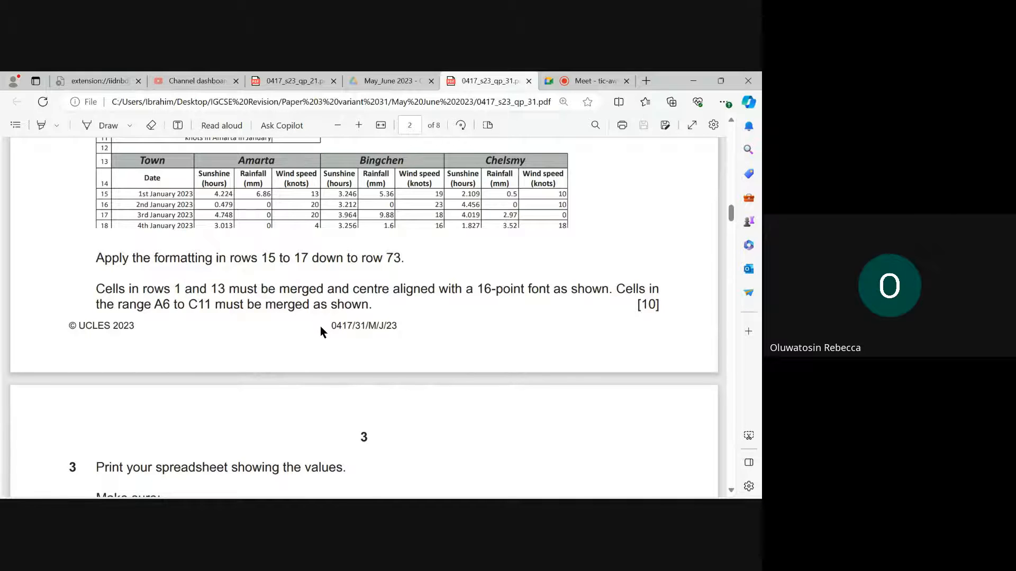
pyautogui.scroll(1, 321, 330)
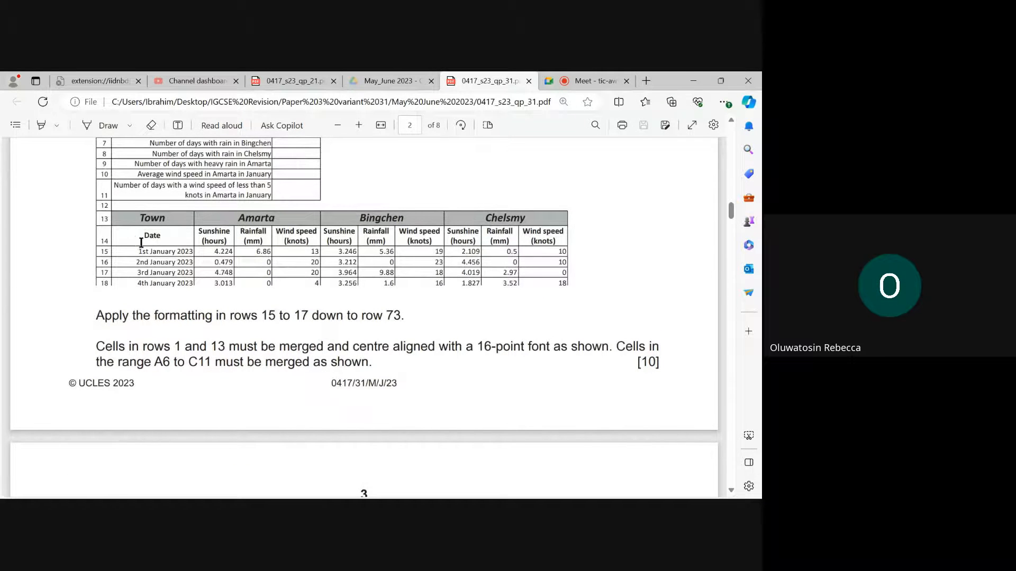
pyautogui.scroll(2, 156, 238)
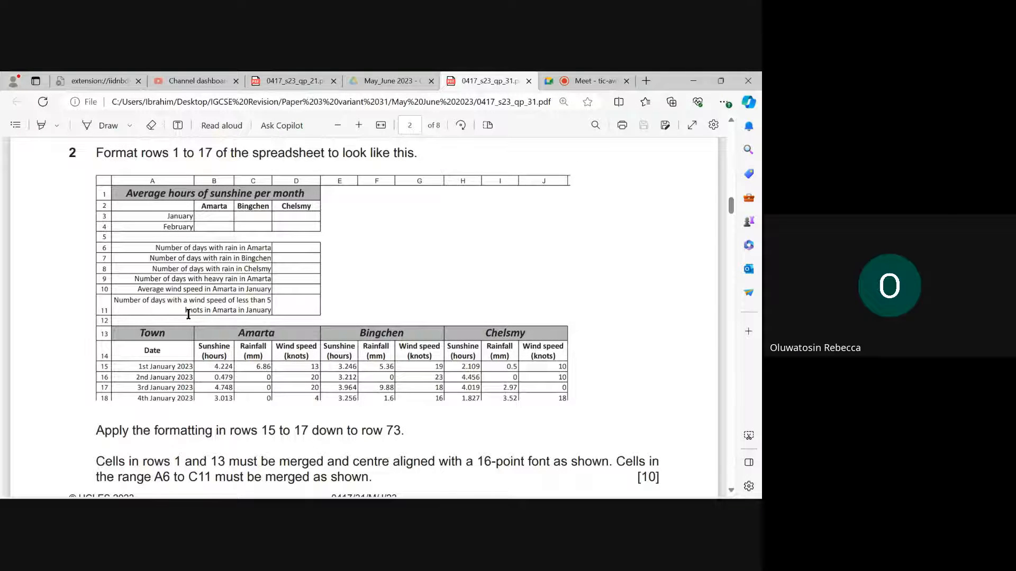
pyautogui.scroll(-5, 190, 288)
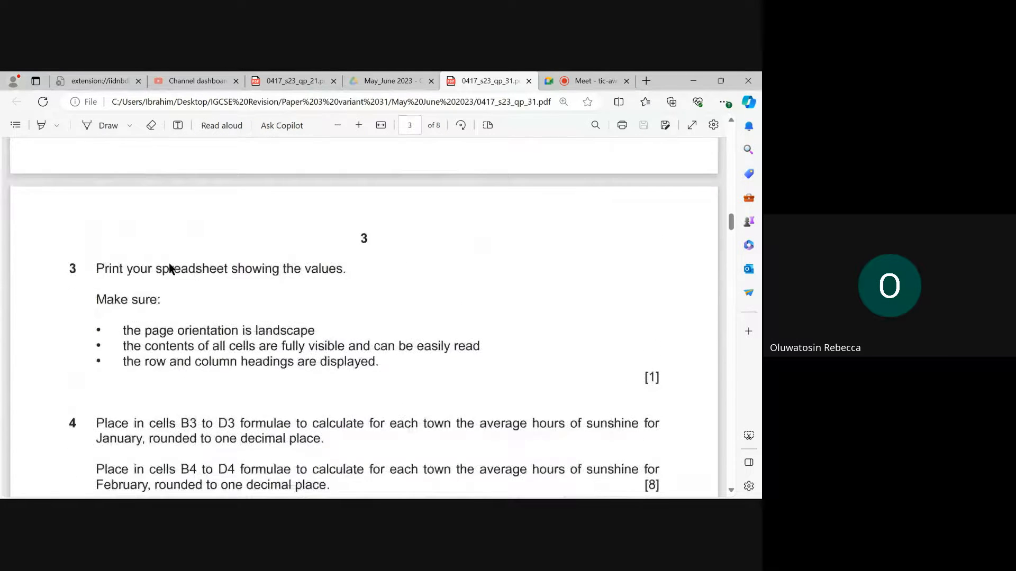
pyautogui.scroll(5, 170, 267)
pyautogui.scroll(-3, 180, 272)
pyautogui.scroll(-1, 186, 277)
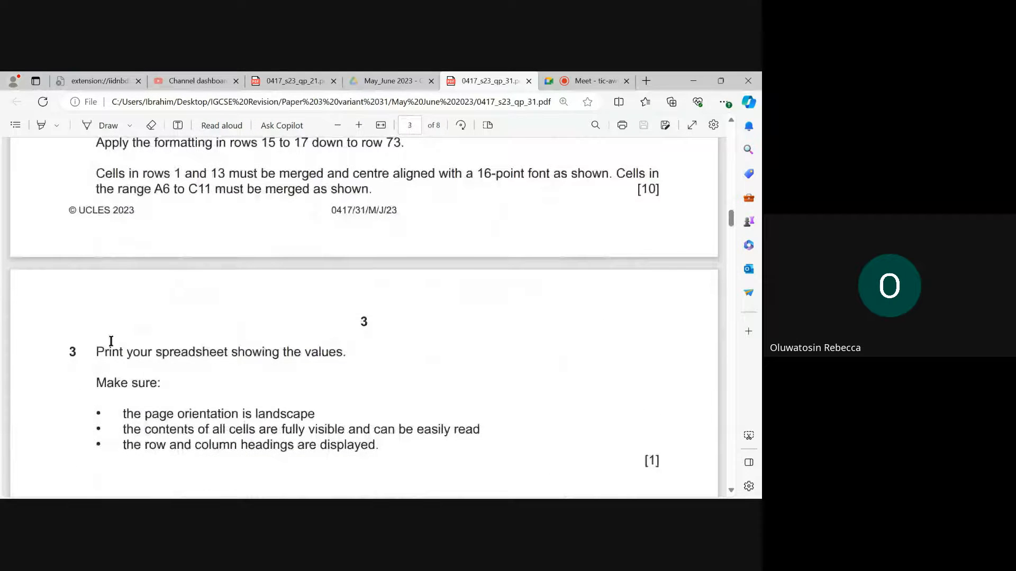
pyautogui.scroll(4, 186, 349)
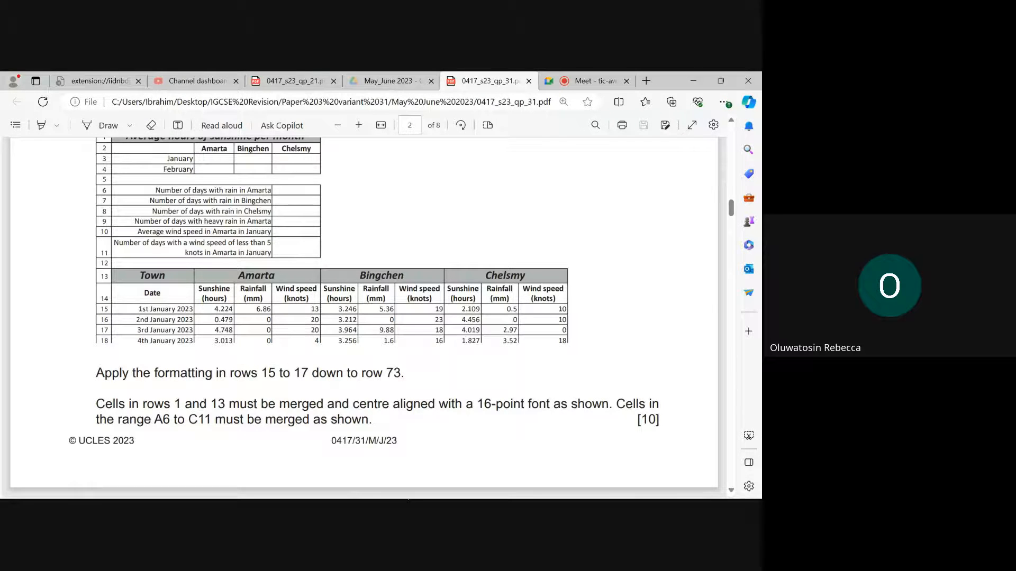
# - Return to Excel, then wrap the text of the column headings in B14:J14 and center them horizontally
pyautogui.click(559, 491)
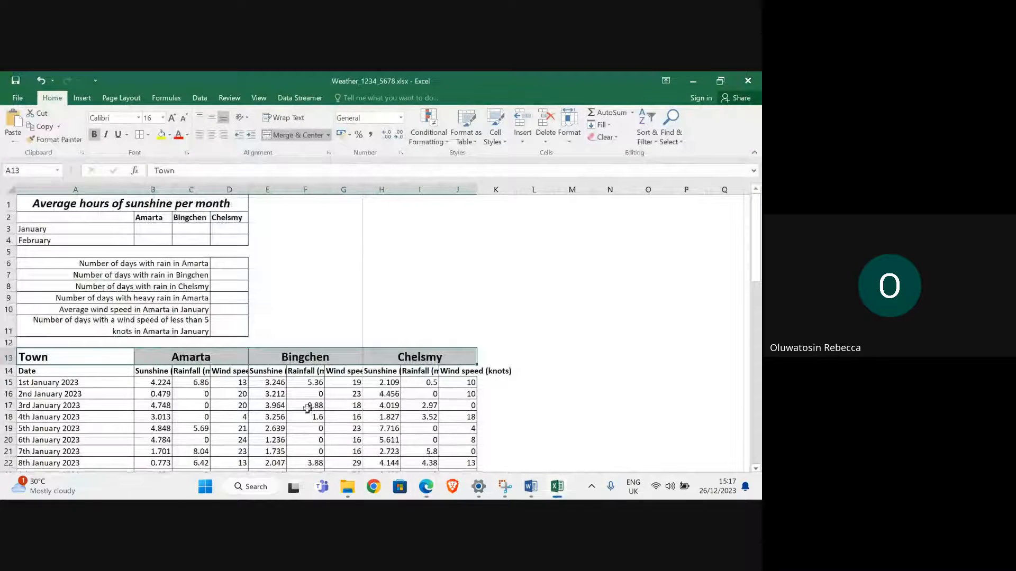
pyautogui.moveTo(270, 377); pyautogui.dragTo(472, 372)
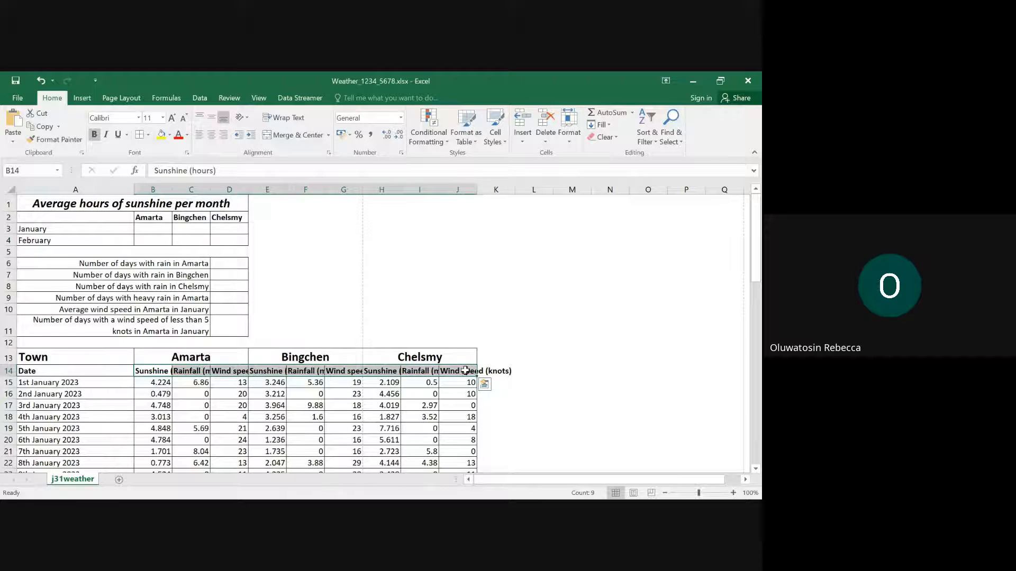
pyautogui.click(296, 118)
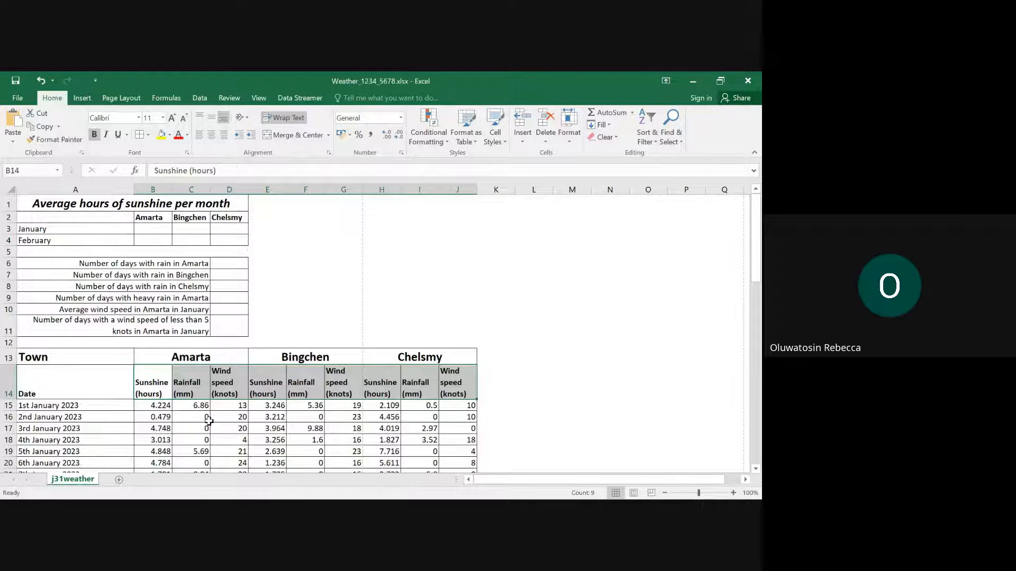
pyautogui.moveTo(397, 492)
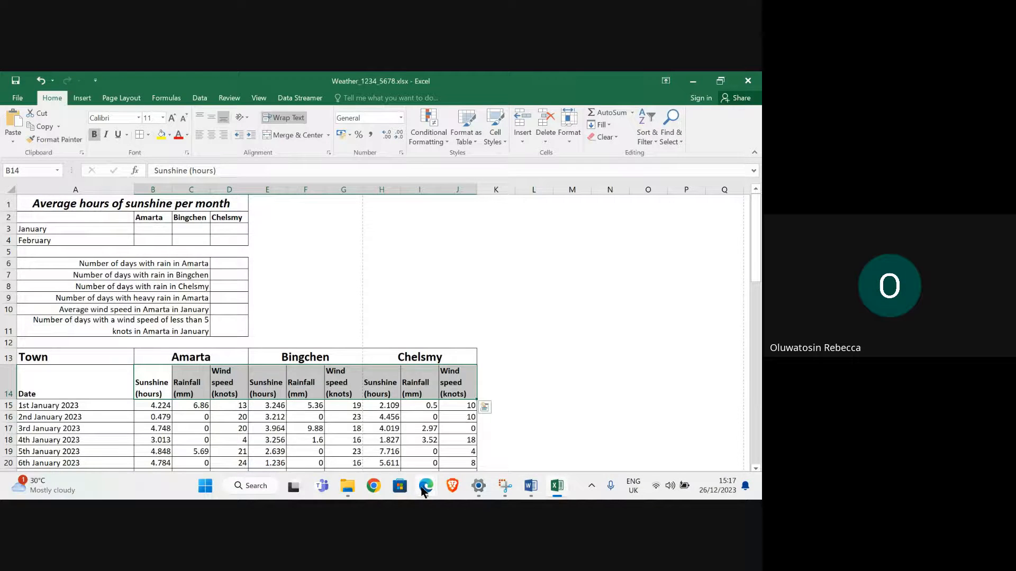
pyautogui.moveTo(426, 485)
pyautogui.moveTo(293, 438)
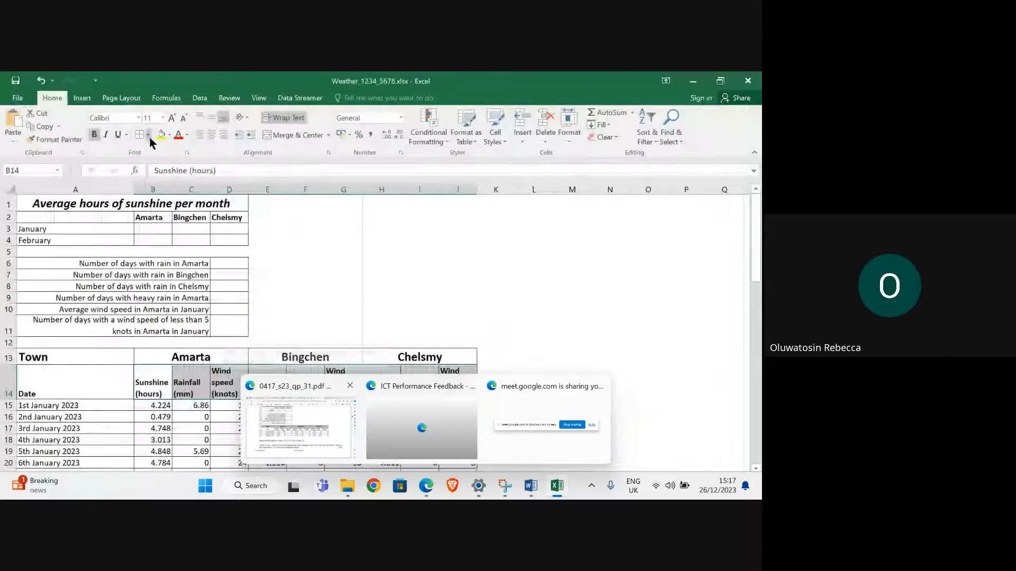
pyautogui.click(207, 137)
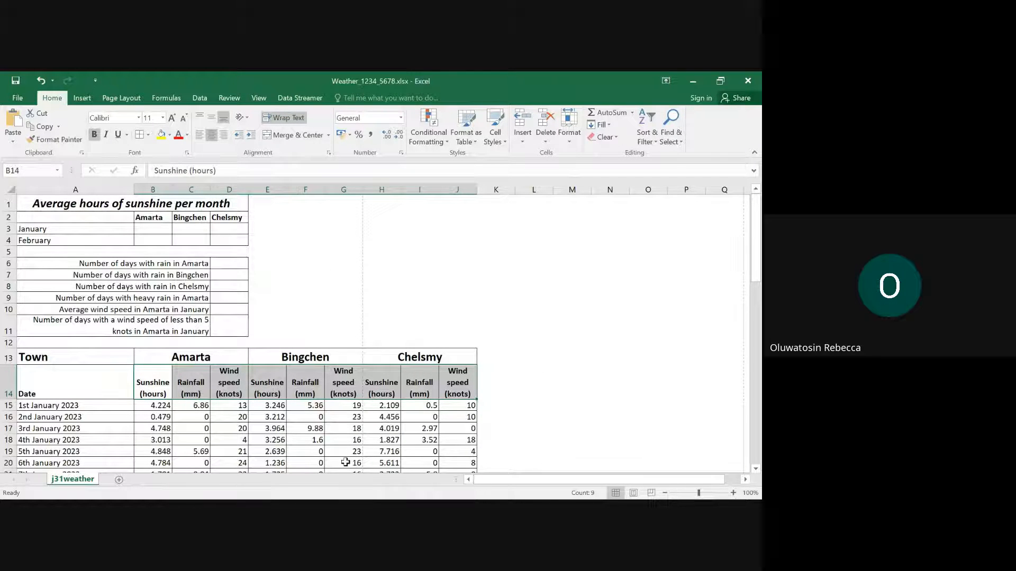
# - Compare row 14 with the Edge layout, and widen column D in Excel so "Wind speed" fits on one line in D14
pyautogui.moveTo(481, 495)
pyautogui.moveTo(428, 493)
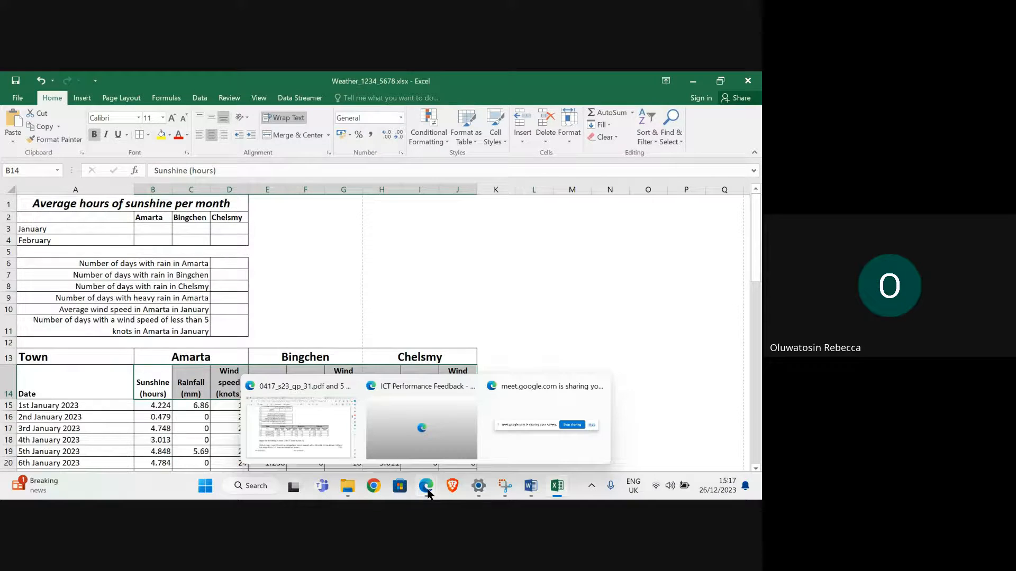
pyautogui.moveTo(303, 447)
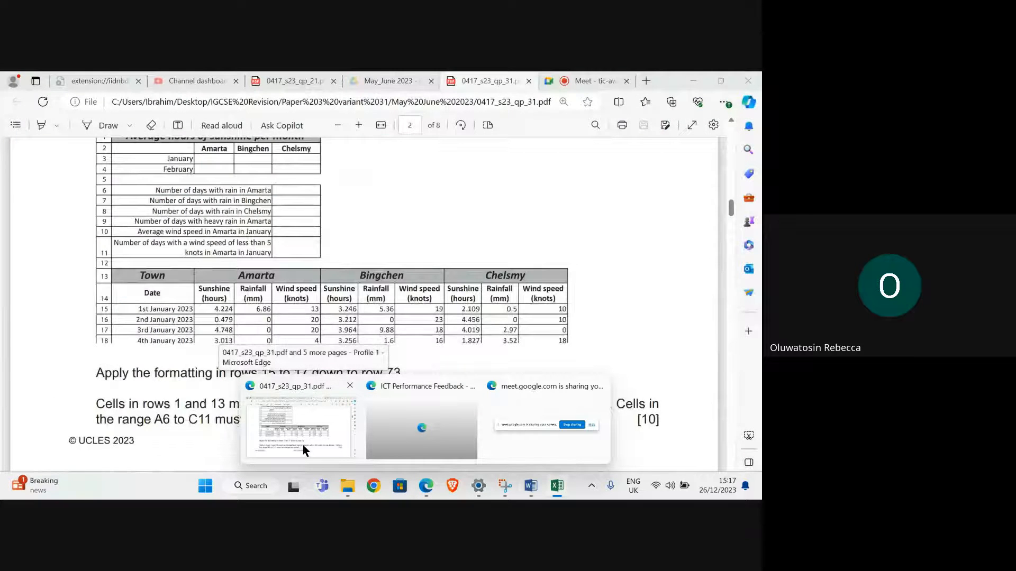
pyautogui.click(221, 390)
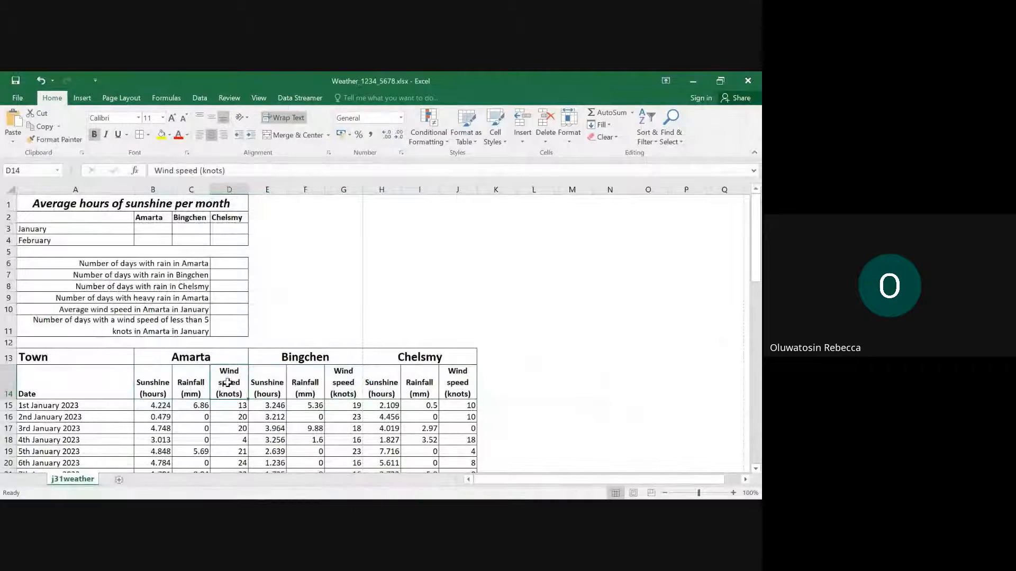
pyautogui.moveTo(249, 190); pyautogui.dragTo(262, 189)
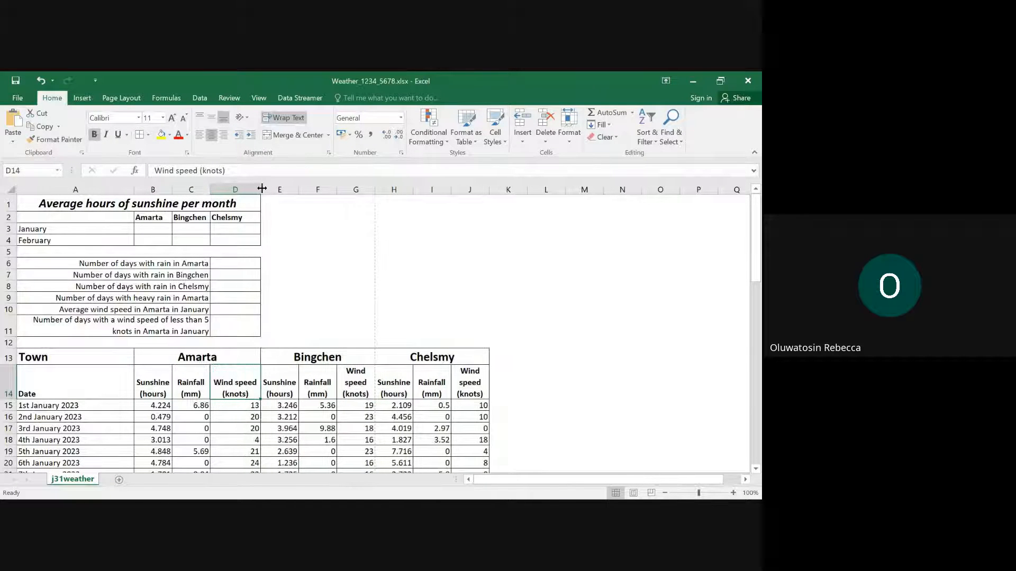
# - Switch to Edge and read the requirements of questions 3 and 4 on page 3
pyautogui.moveTo(448, 499)
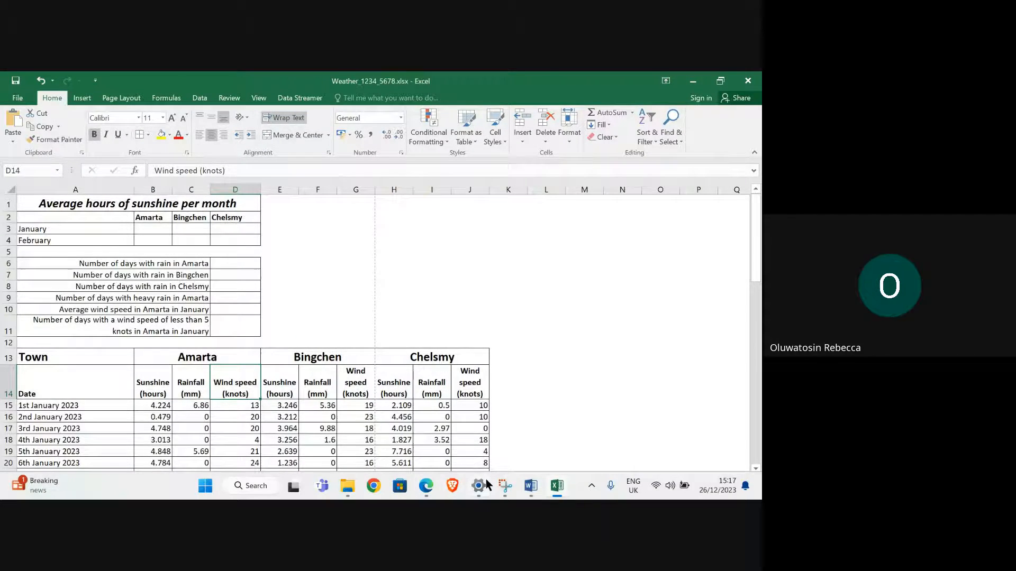
pyautogui.moveTo(332, 445)
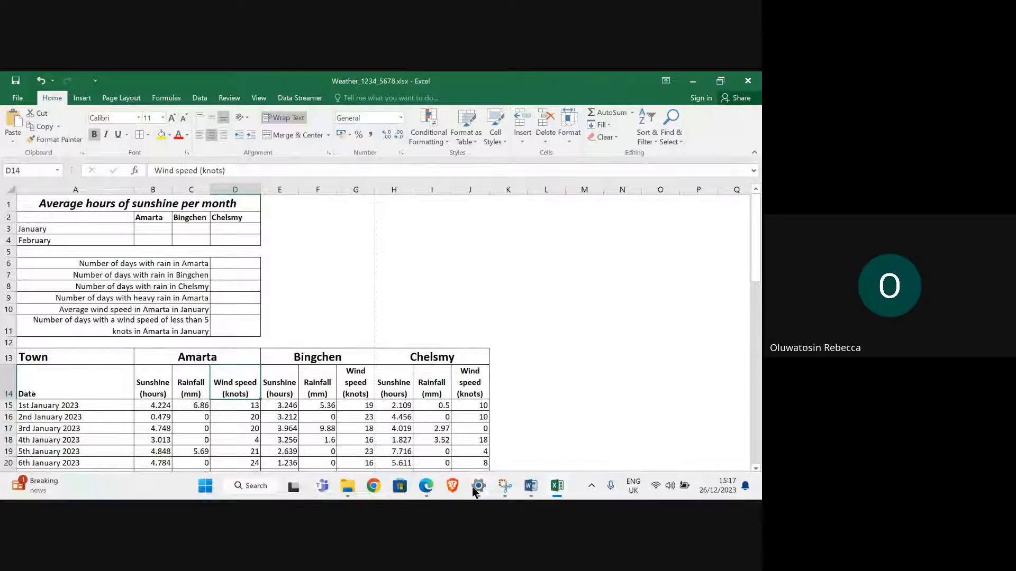
pyautogui.moveTo(295, 426)
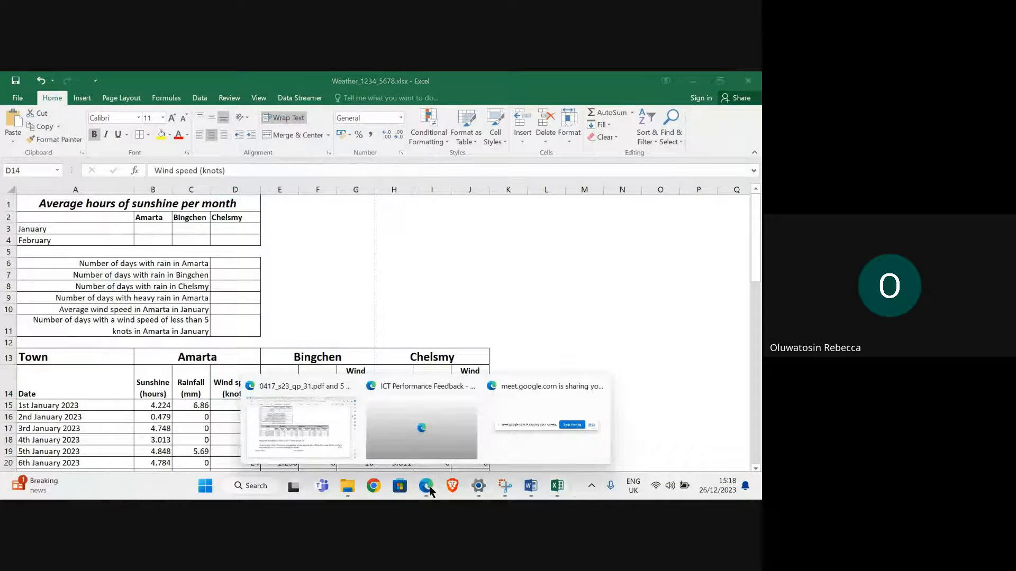
pyautogui.click(333, 446)
pyautogui.scroll(-5, 280, 352)
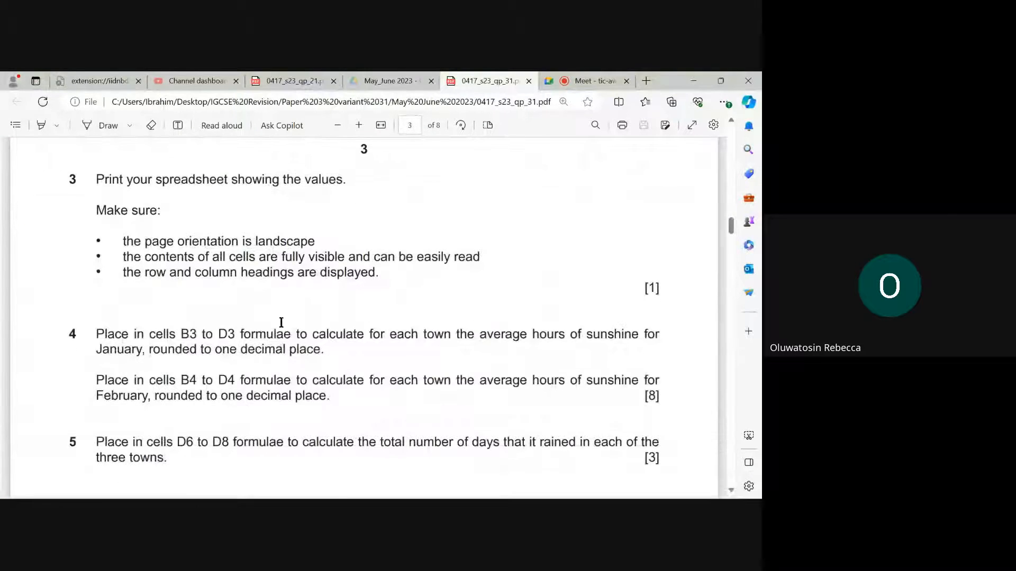
pyautogui.scroll(1, 241, 265)
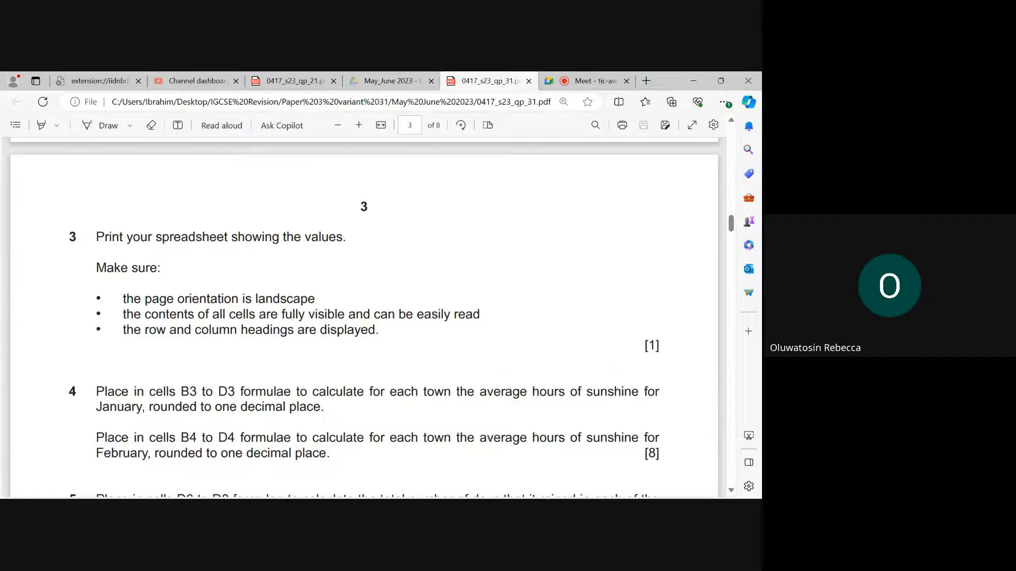
# - Switch to the weather workbook in Excel and bring up its page setup options
pyautogui.moveTo(556, 486)
pyautogui.click(558, 416)
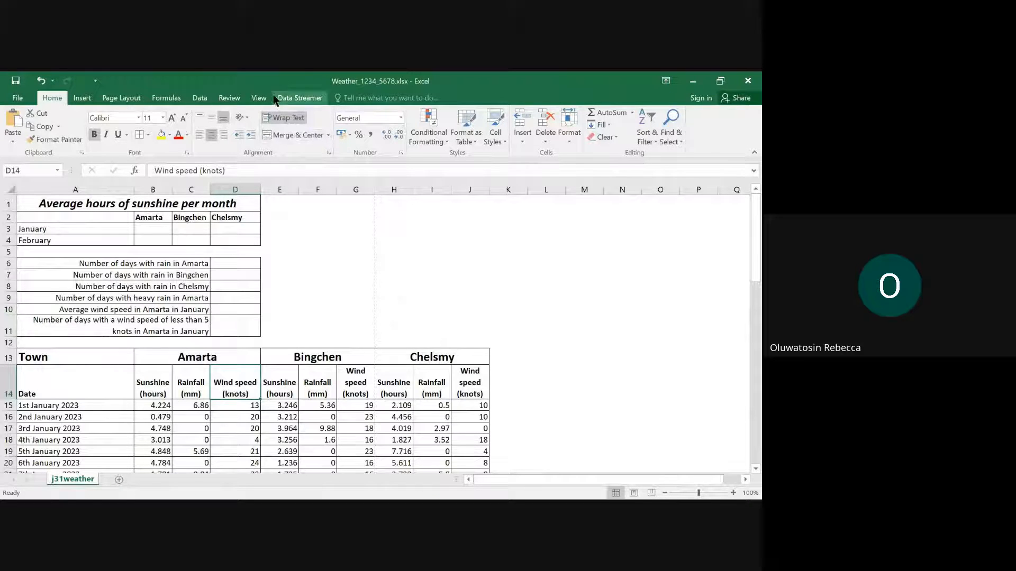
pyautogui.click(121, 98)
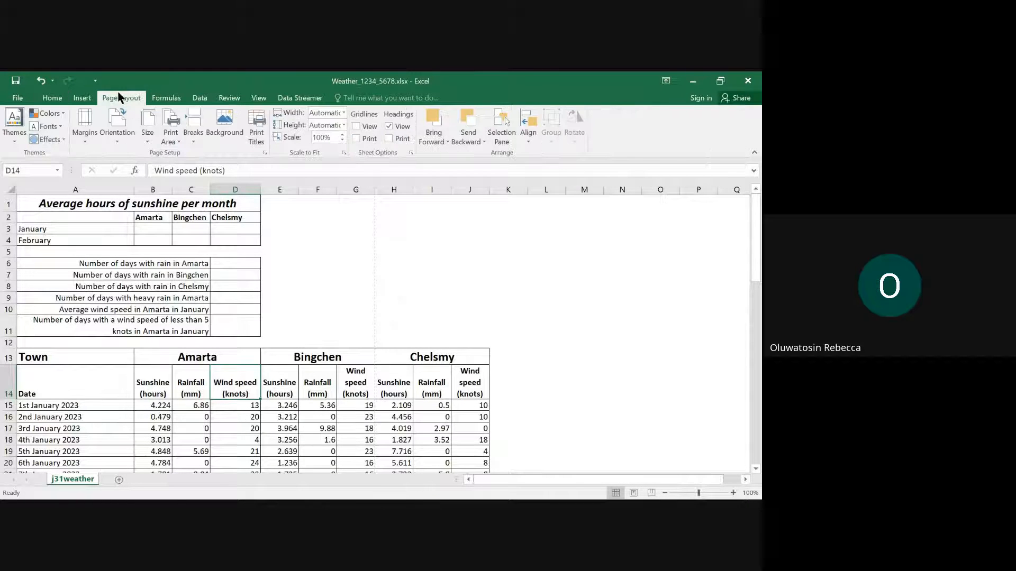
# - Try to set the print area with only cell D14 selected
pyautogui.click(179, 143)
pyautogui.click(191, 155)
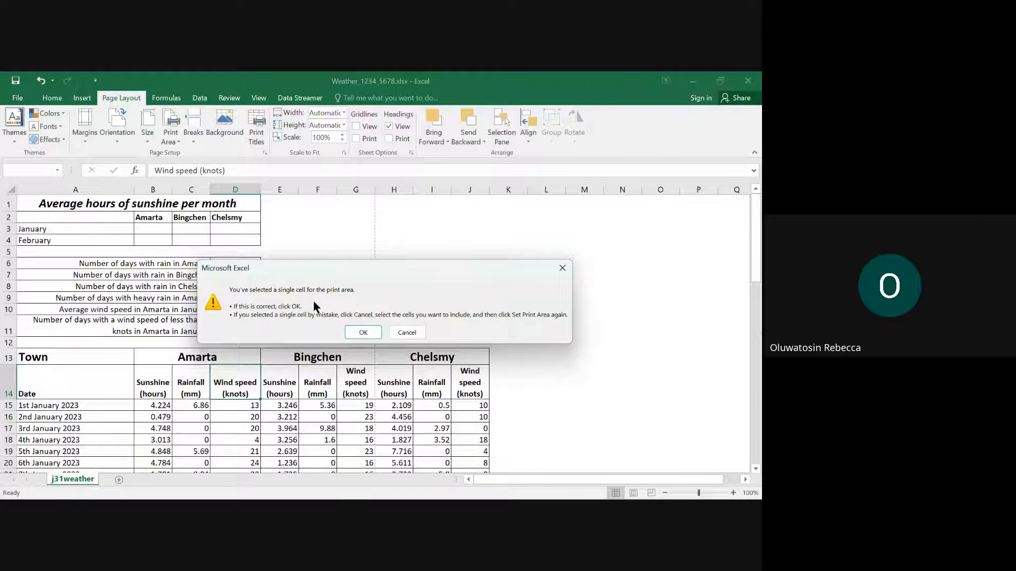
pyautogui.click(363, 333)
pyautogui.click(693, 316)
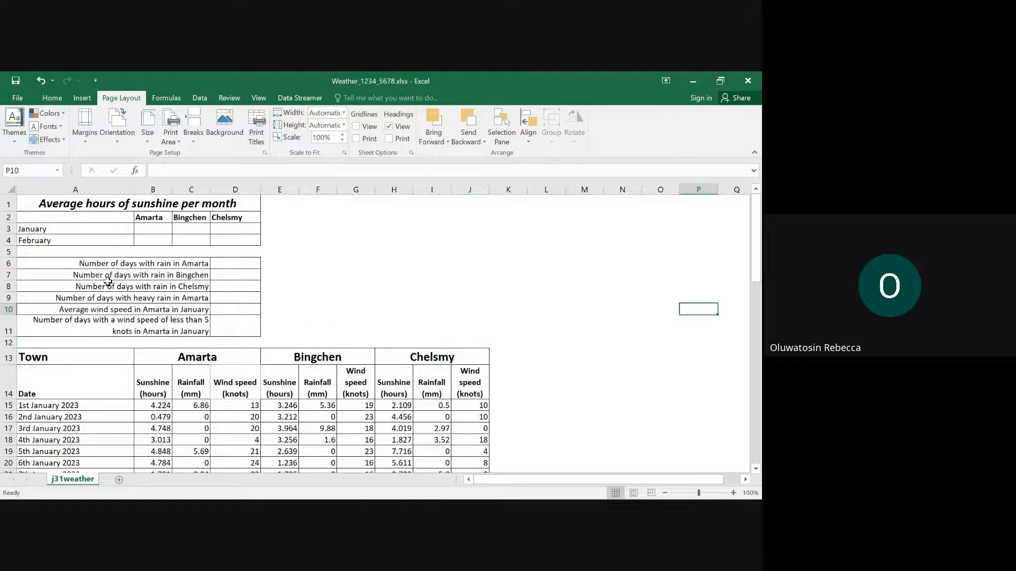
# - Set the print area to A1:J73, covering both summary tables and all the weather data
pyautogui.moveTo(41, 204); pyautogui.dragTo(397, 453)
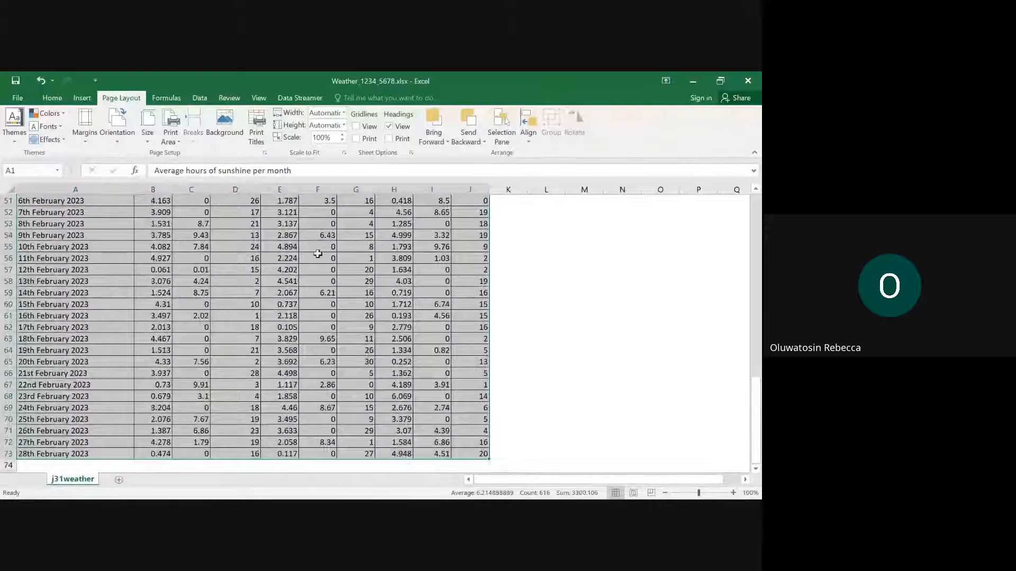
pyautogui.click(177, 142)
pyautogui.click(189, 153)
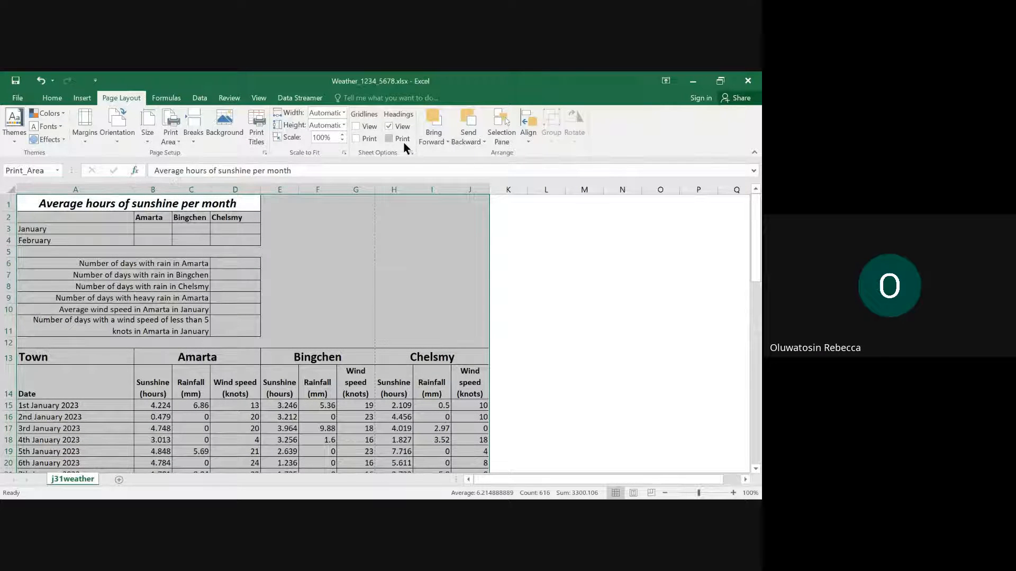
# - Include the row and column headings in the printout and set the page orientation to landscape
pyautogui.click(389, 139)
pyautogui.click(117, 144)
pyautogui.click(126, 157)
# - Check every page of the weather sheet in the print preview, then return to the worksheet
pyautogui.click(20, 98)
pyautogui.click(29, 217)
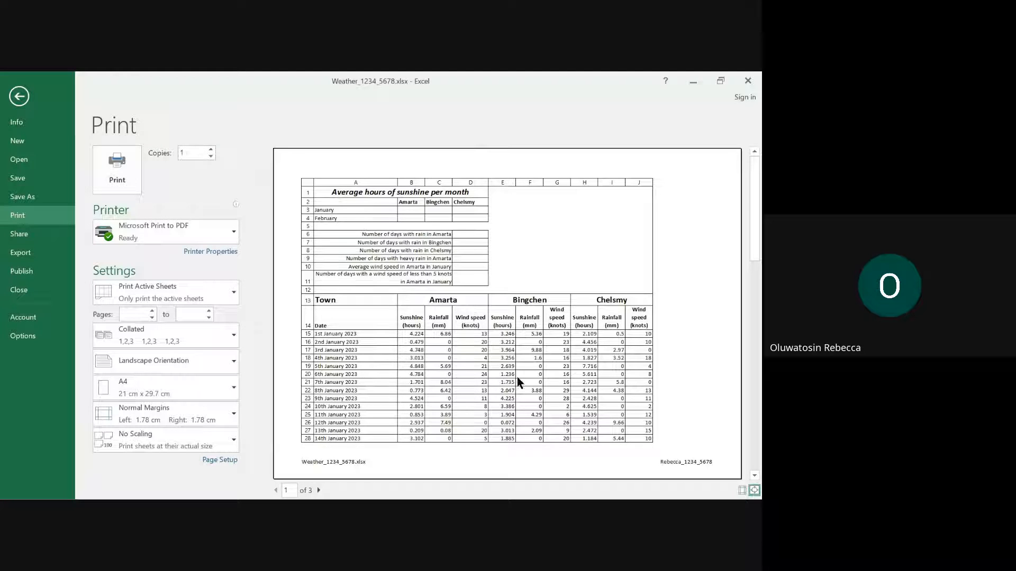
pyautogui.scroll(-6, 455, 347)
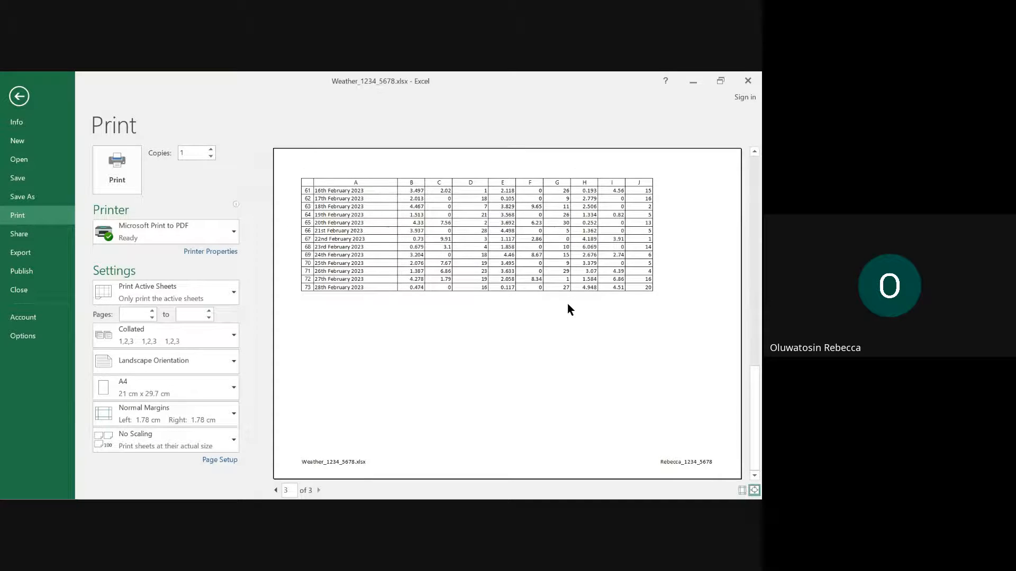
pyautogui.scroll(3, 568, 310)
pyautogui.scroll(3, 569, 310)
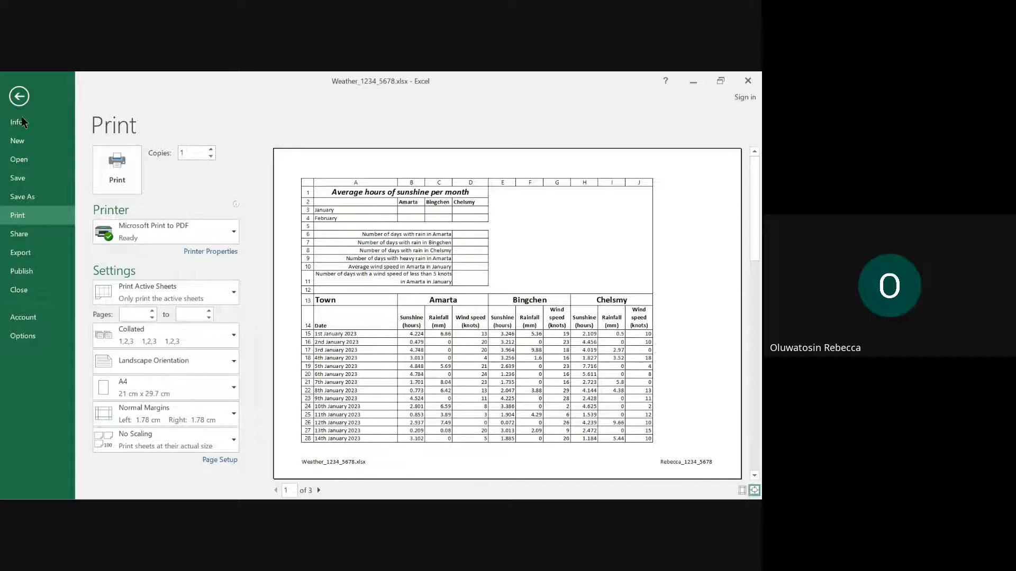
pyautogui.click(19, 96)
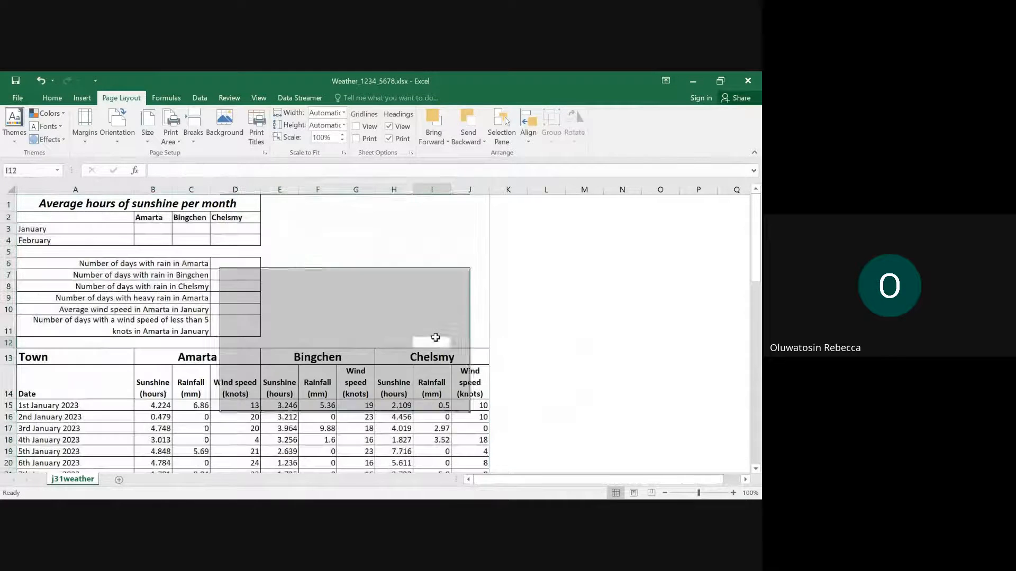
# - Switch to Edge and read the formula requirements of questions 4 to 7
pyautogui.moveTo(426, 486)
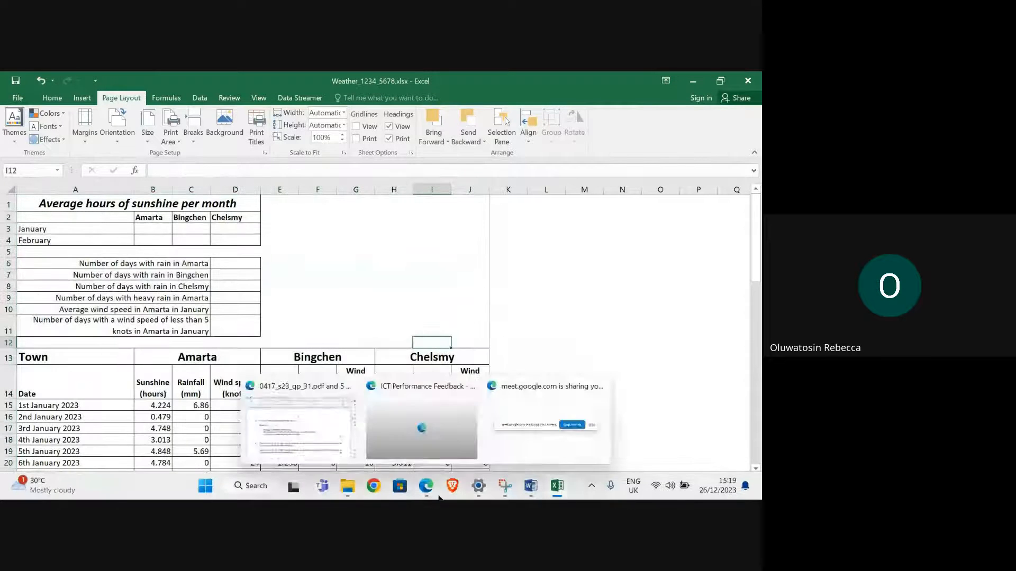
pyautogui.click(353, 454)
pyautogui.scroll(-3, 253, 316)
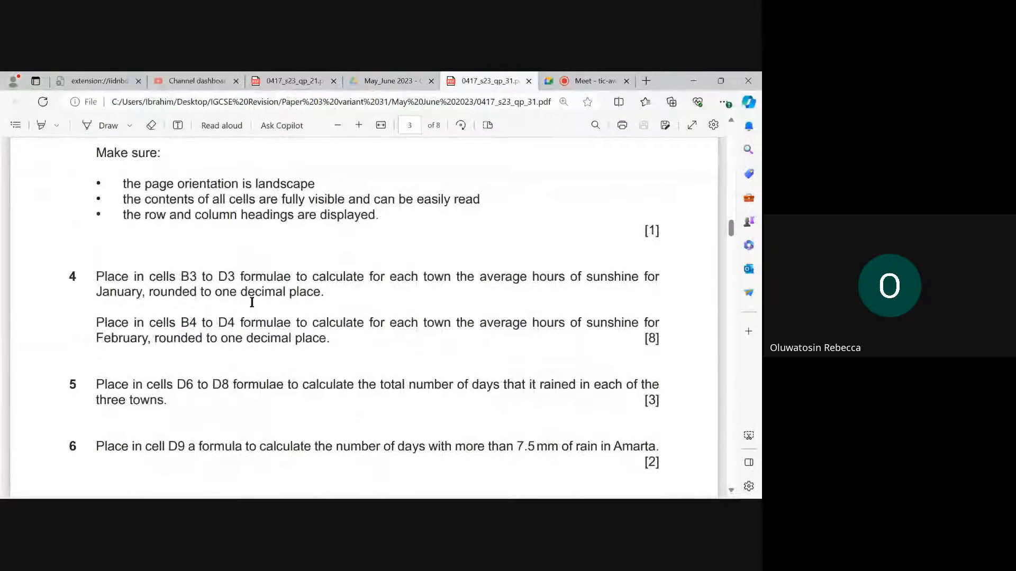
pyautogui.scroll(-3, 252, 302)
pyautogui.scroll(1, 249, 299)
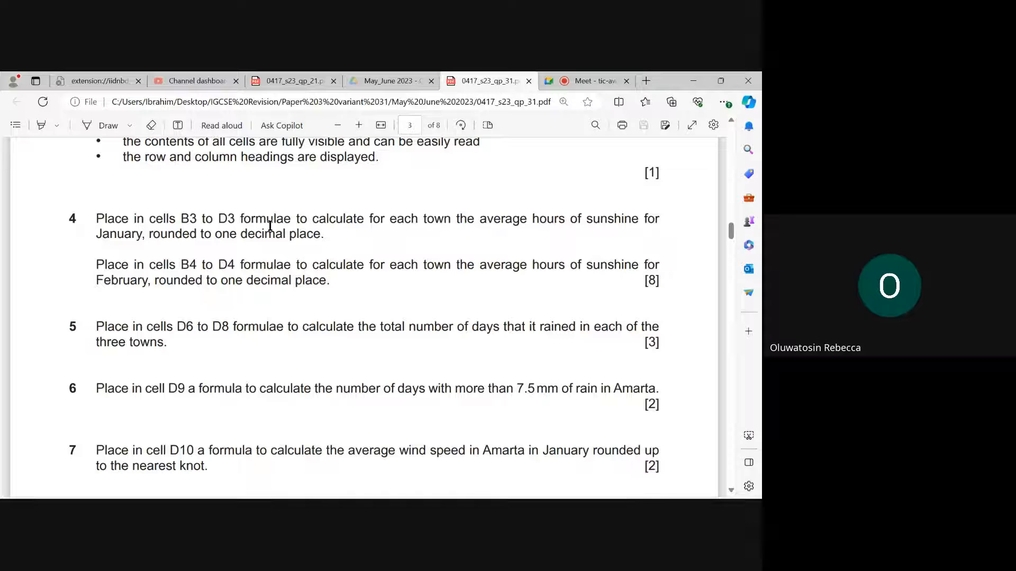
# - Locate cells B3:D3 in Excel, then switch back to Edge and reread question 4
pyautogui.moveTo(557, 485)
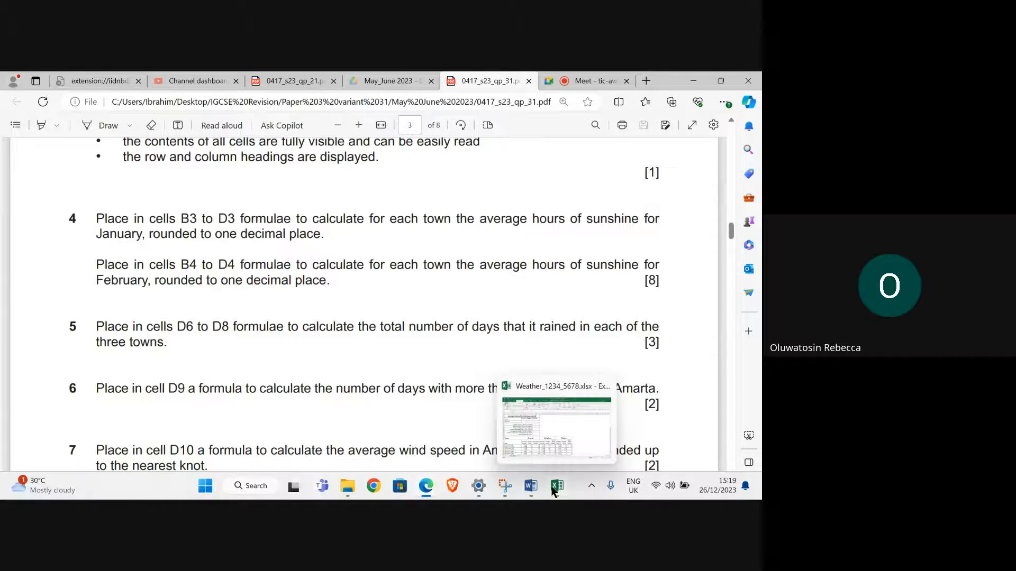
pyautogui.click(554, 448)
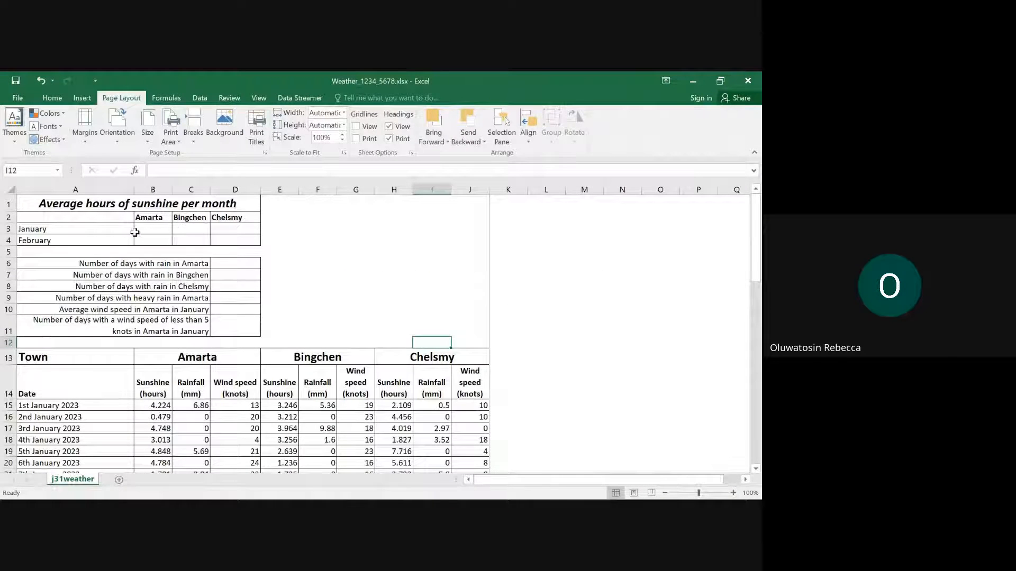
pyautogui.moveTo(141, 229); pyautogui.dragTo(217, 231)
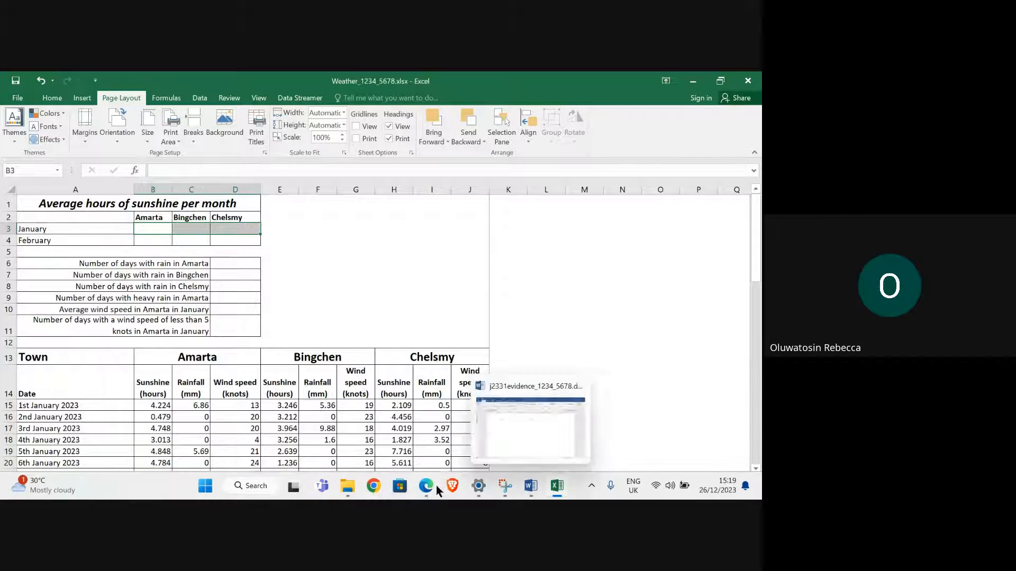
pyautogui.moveTo(407, 484)
pyautogui.click(292, 446)
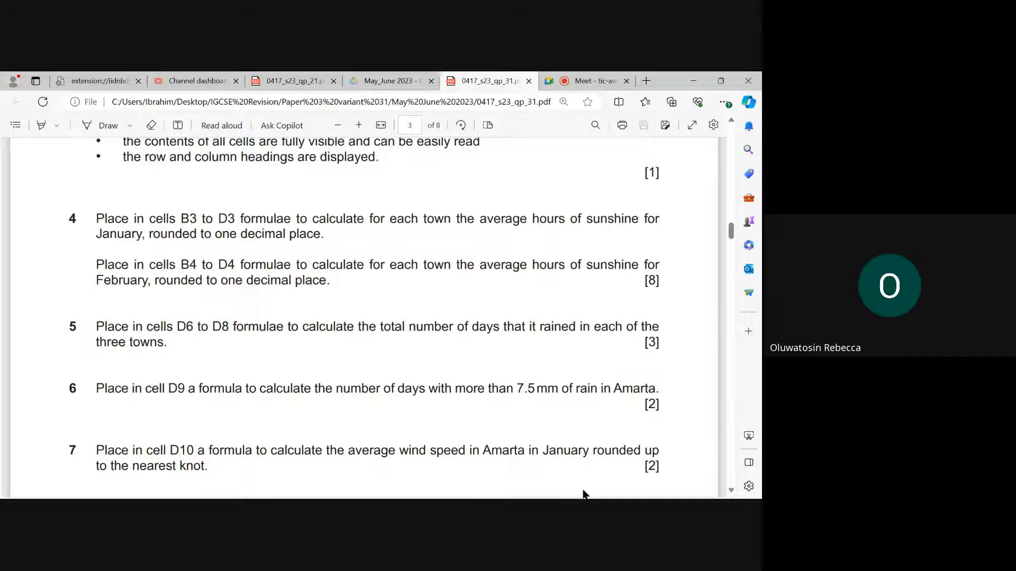
# - Return to Excel and examine Amarta's sunshine column to see which rows hold the January and February data
pyautogui.moveTo(585, 496)
pyautogui.click(549, 439)
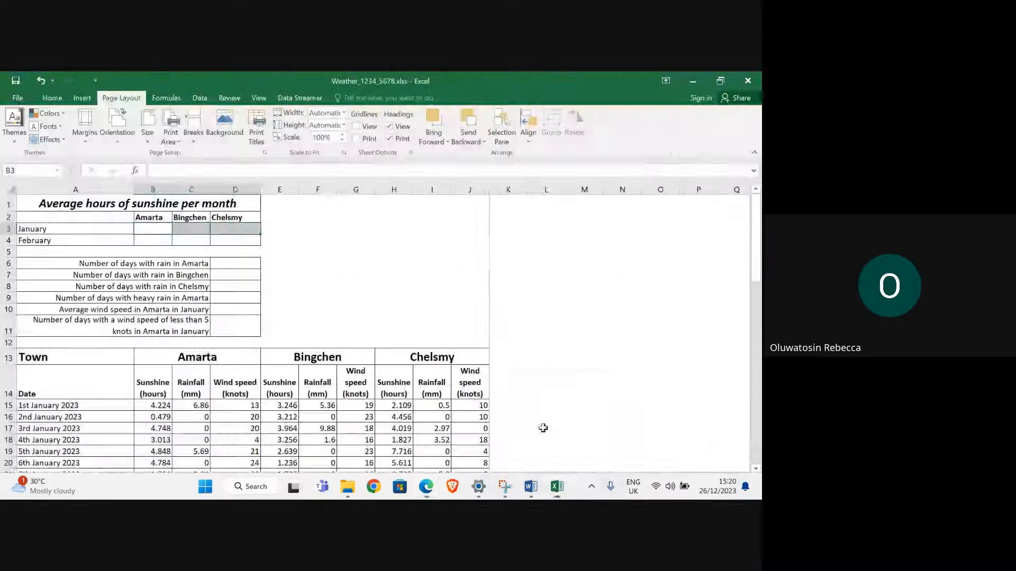
pyautogui.click(148, 228)
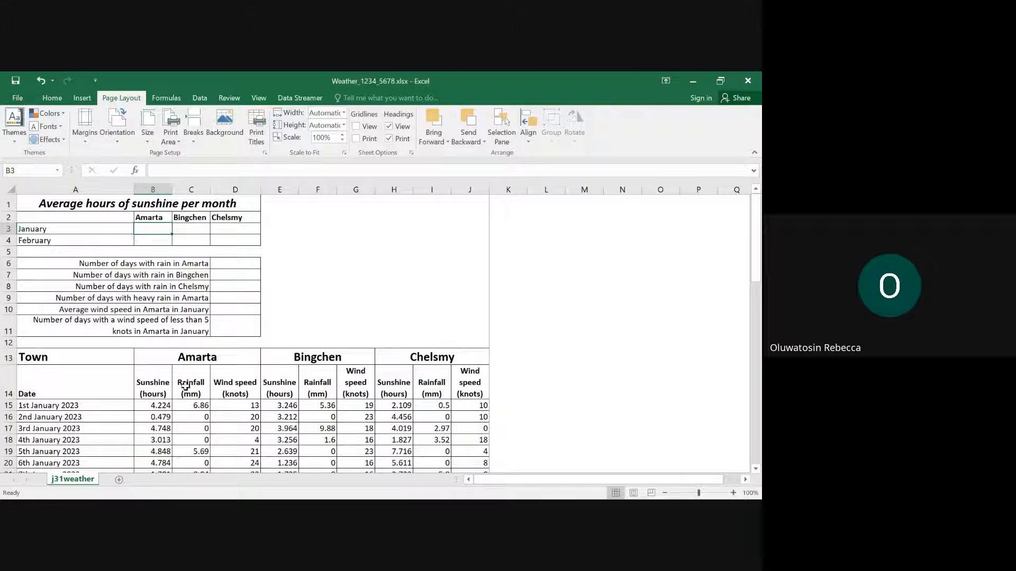
pyautogui.click(151, 391)
pyautogui.scroll(-2, 151, 398)
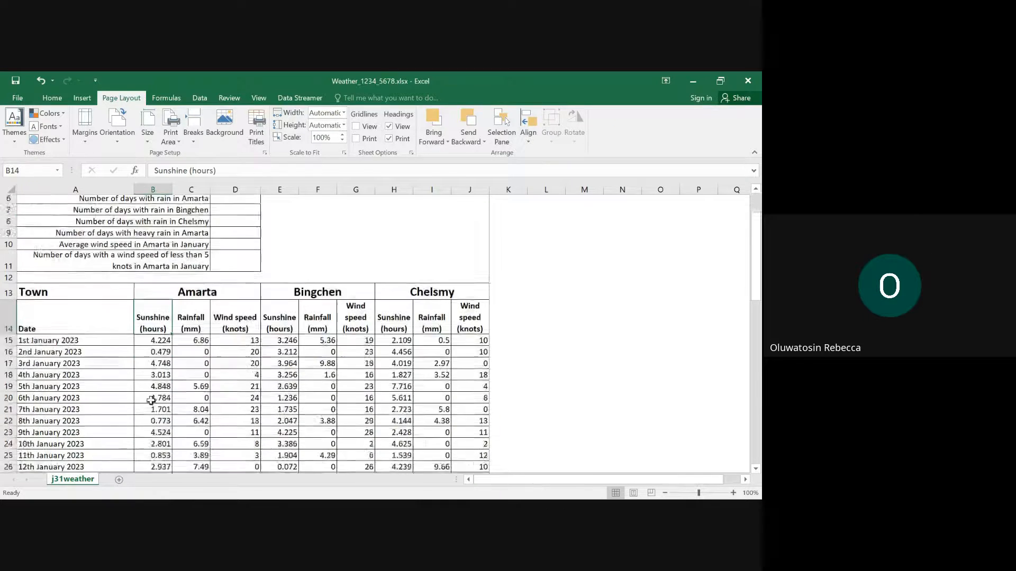
pyautogui.scroll(-12, 151, 400)
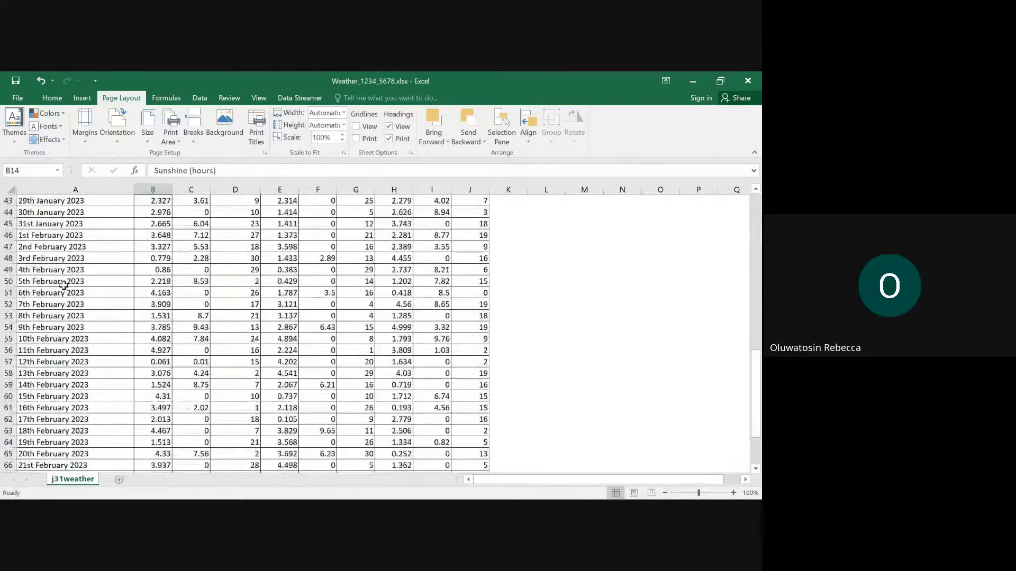
pyautogui.scroll(11, 63, 285)
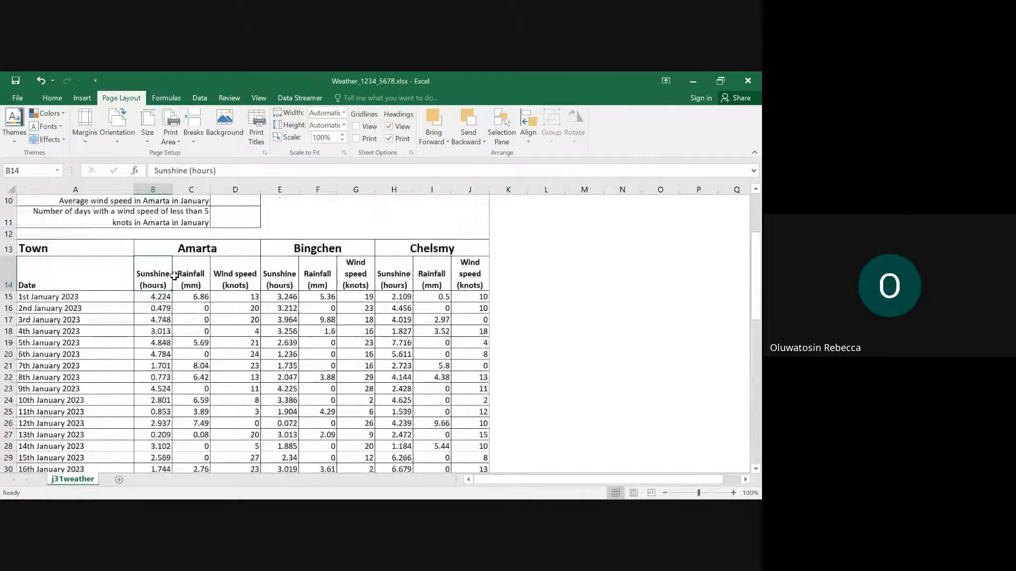
pyautogui.scroll(3, 174, 275)
# - Enter =AVERAGE(B15:B45) in cell B3 to calculate Amarta's average hours of sunshine for January
pyautogui.click(146, 232)
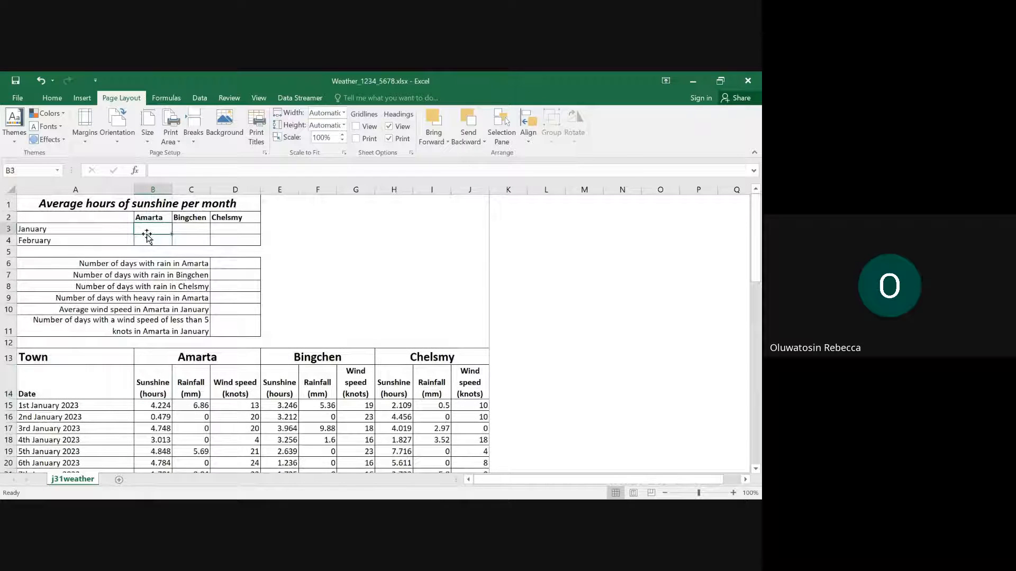
pyautogui.write('=')
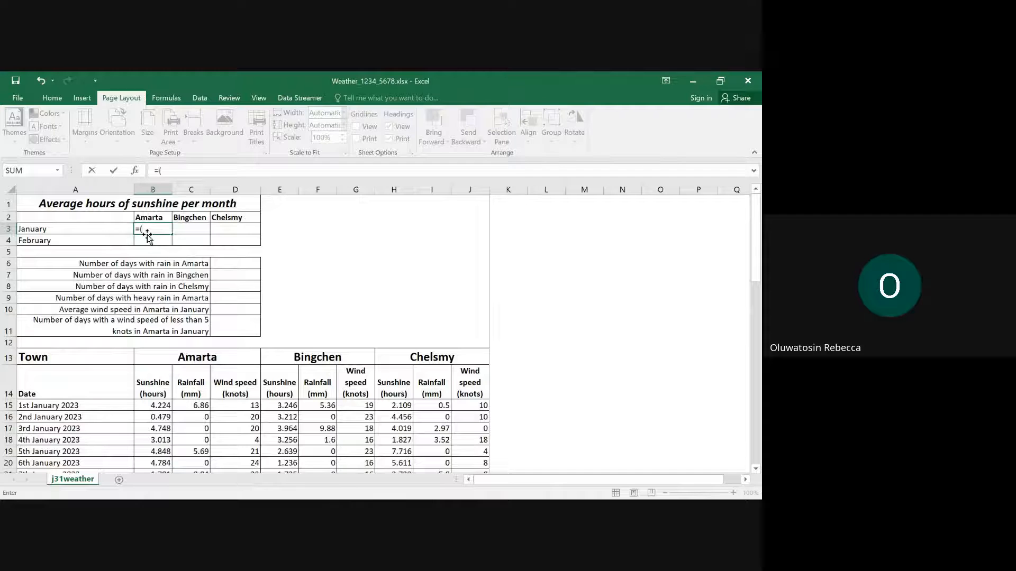
pyautogui.write('(a')
pyautogui.press('BackSpace')
pyautogui.press('BackSpace')
pyautogui.write('ave')
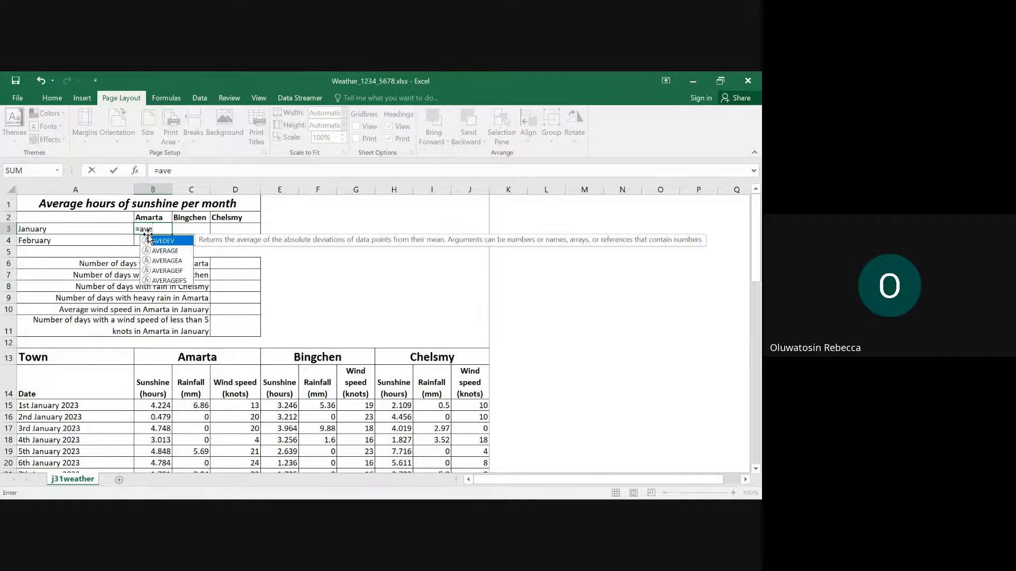
pyautogui.click(172, 253)
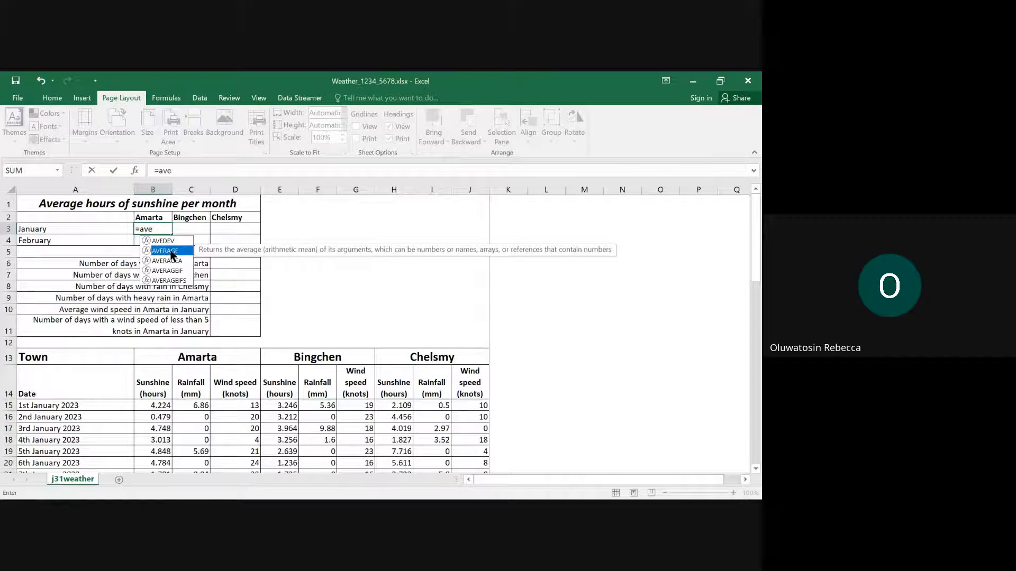
pyautogui.doubleClick(172, 253)
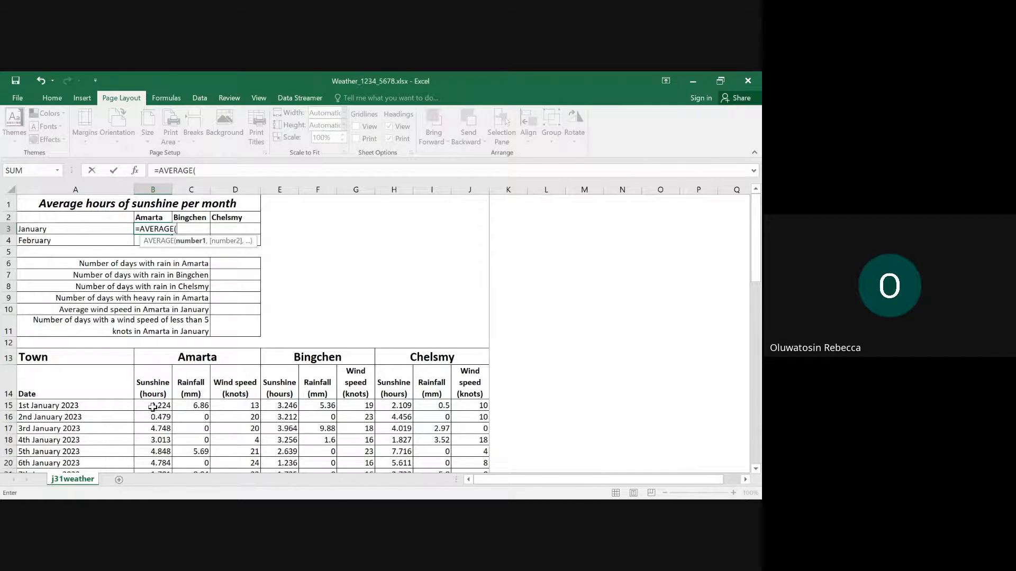
pyautogui.moveTo(152, 406)
pyautogui.mouseDown()
pyautogui.moveTo(152, 481)
pyautogui.moveTo(142, 397)
pyautogui.mouseUp()
pyautogui.scroll(4, 215, 357)
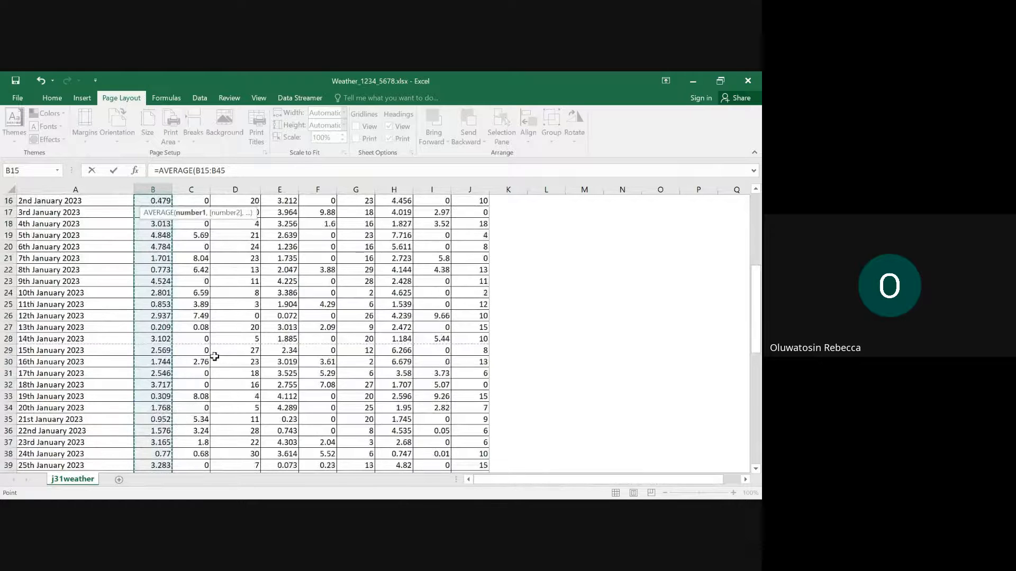
pyautogui.scroll(5, 214, 356)
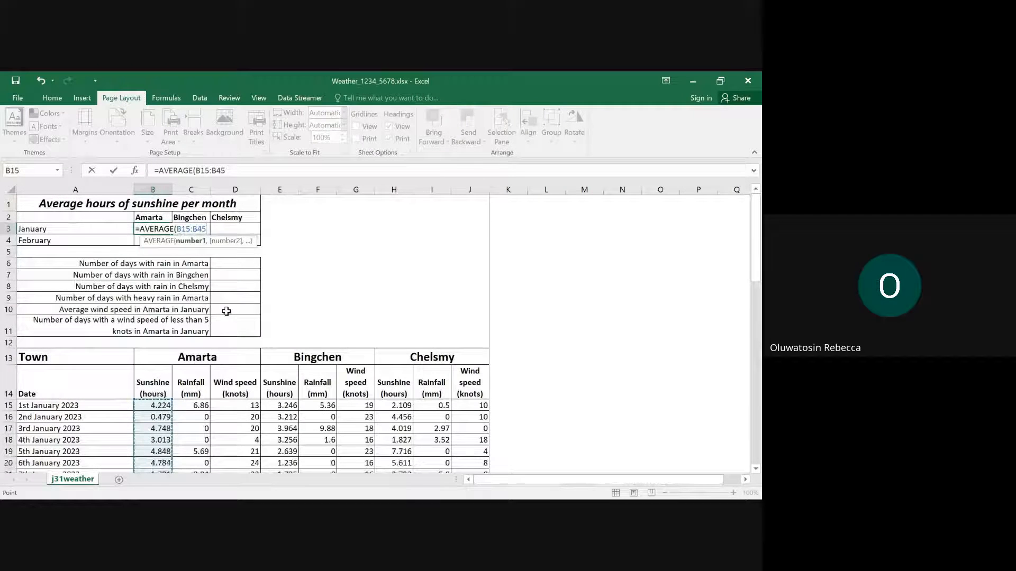
pyautogui.write(')')
# - Switch to Edge and check the rounding requirement in question 4
pyautogui.moveTo(286, 499)
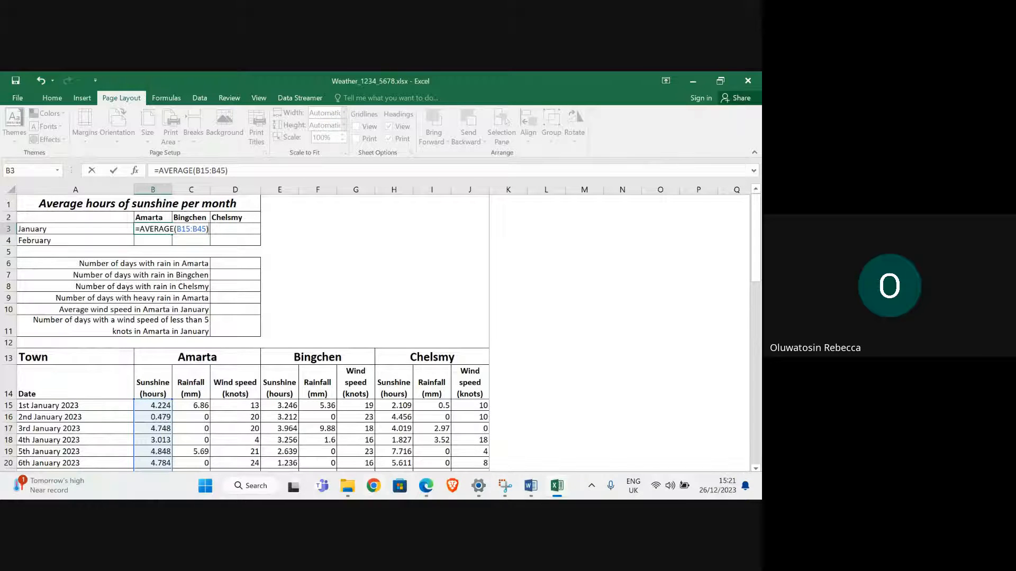
pyautogui.moveTo(426, 487)
pyautogui.click(317, 438)
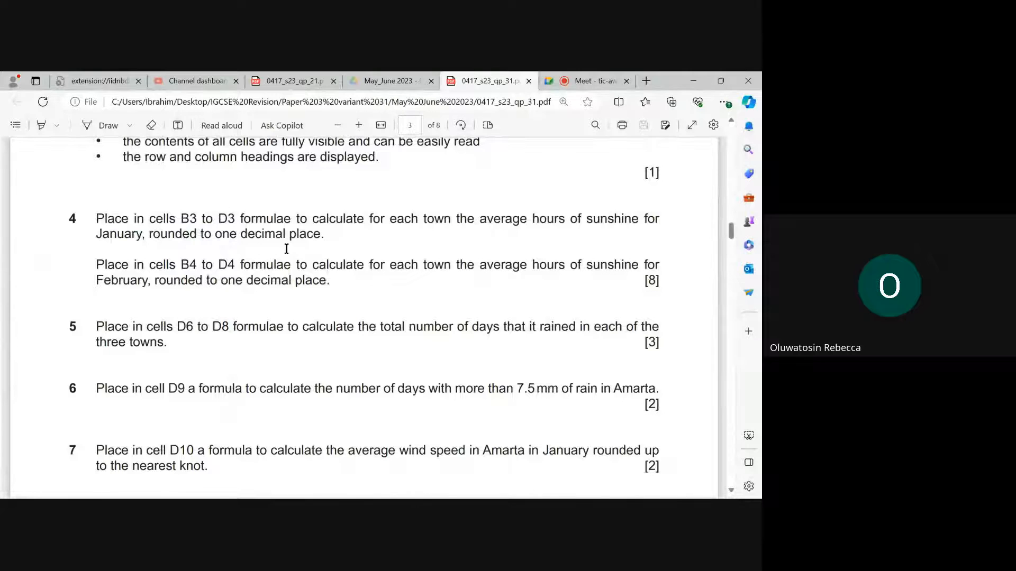
# - Return to Excel and round Amarta's January average in B3 to one decimal place with =ROUND(AVERAGE(B15:B45),1)
pyautogui.moveTo(526, 498)
pyautogui.moveTo(556, 487)
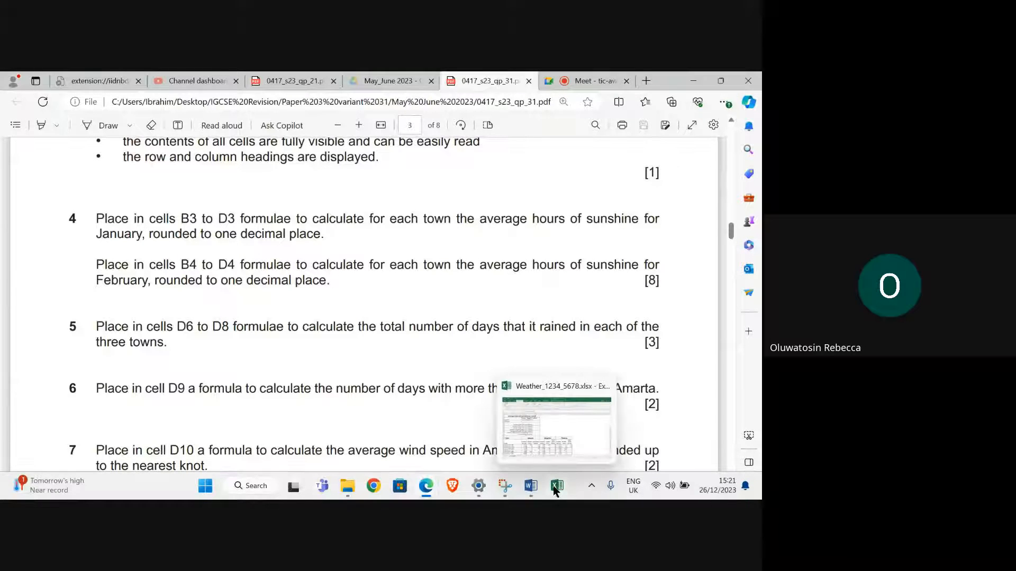
pyautogui.click(522, 424)
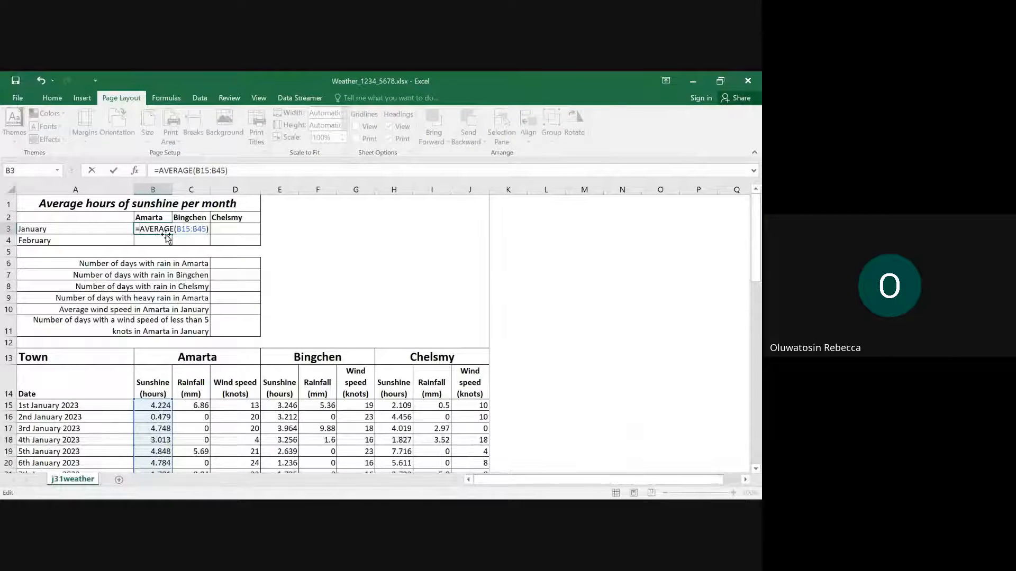
pyautogui.write('roun')
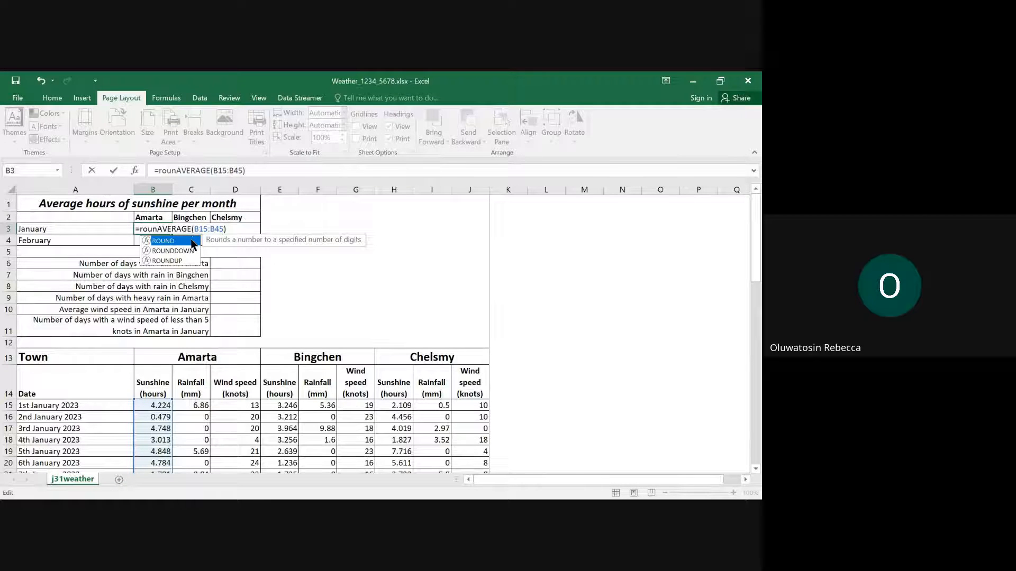
pyautogui.doubleClick(190, 245)
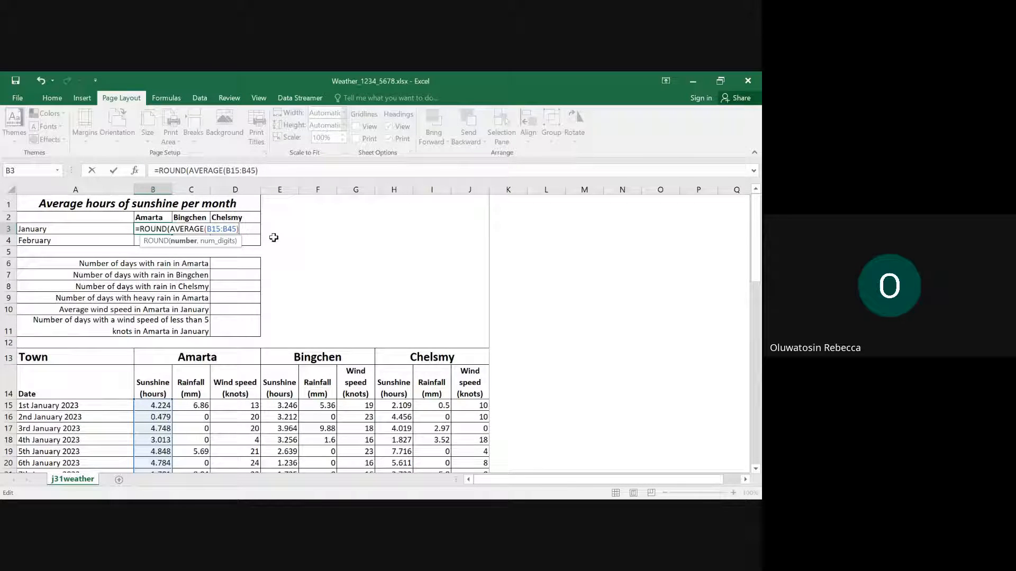
pyautogui.write(',1')
pyautogui.press('Return')
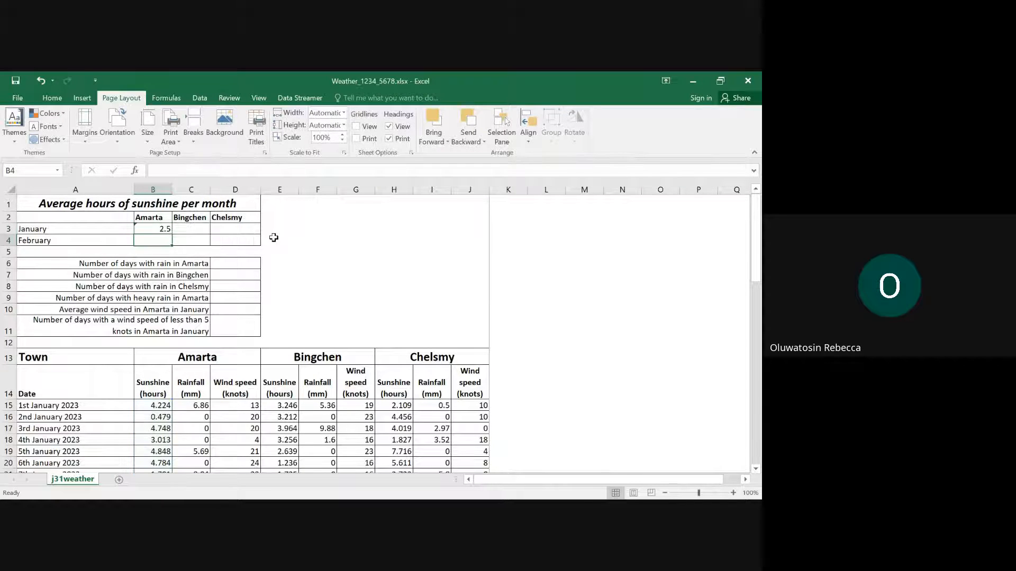
pyautogui.click(158, 230)
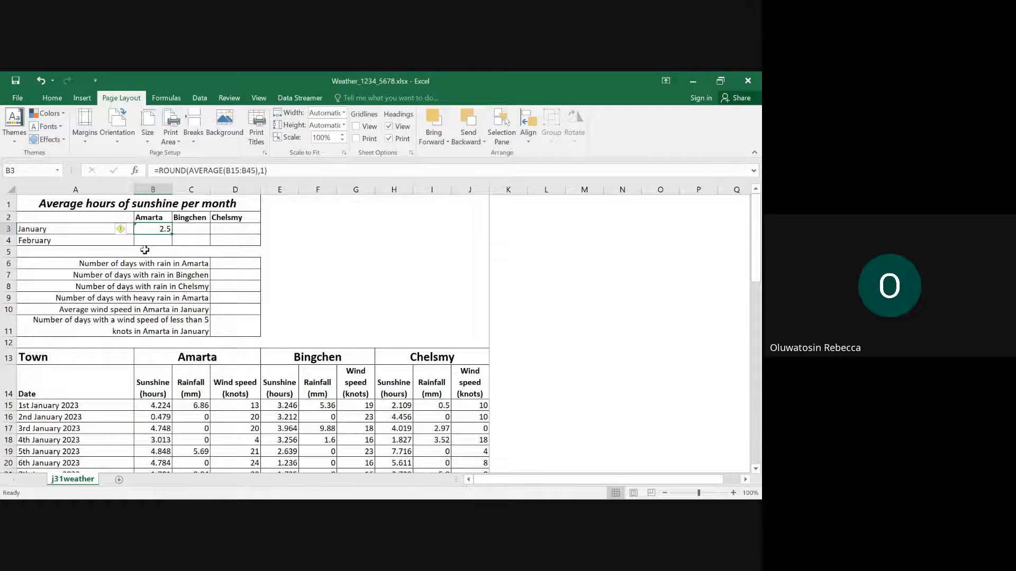
# - Enter =ROUND(AVERAGE(E15:E45),1) in cell C3 for Bingchen's average hours of sunshine in January
pyautogui.click(193, 232)
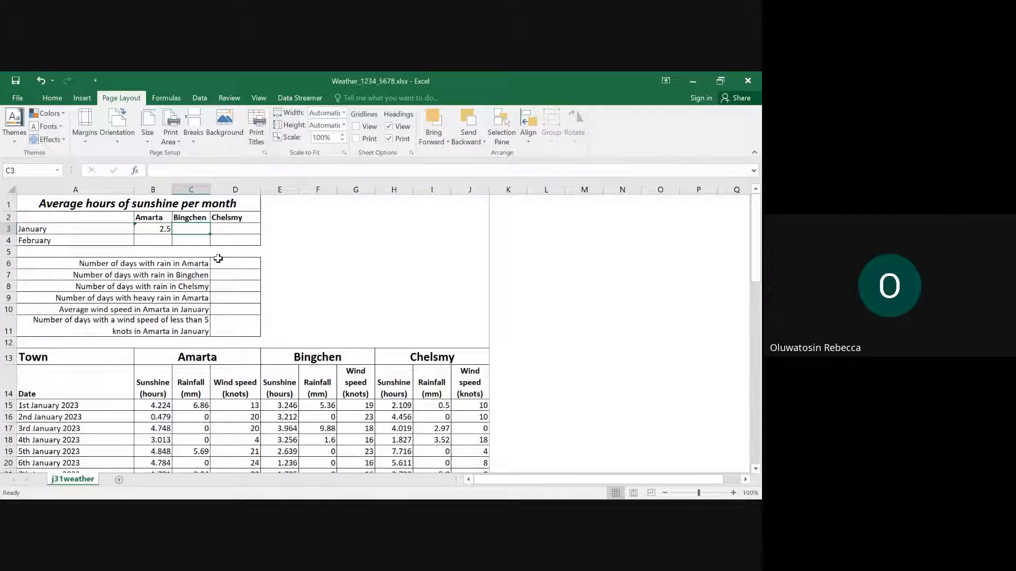
pyautogui.write('=')
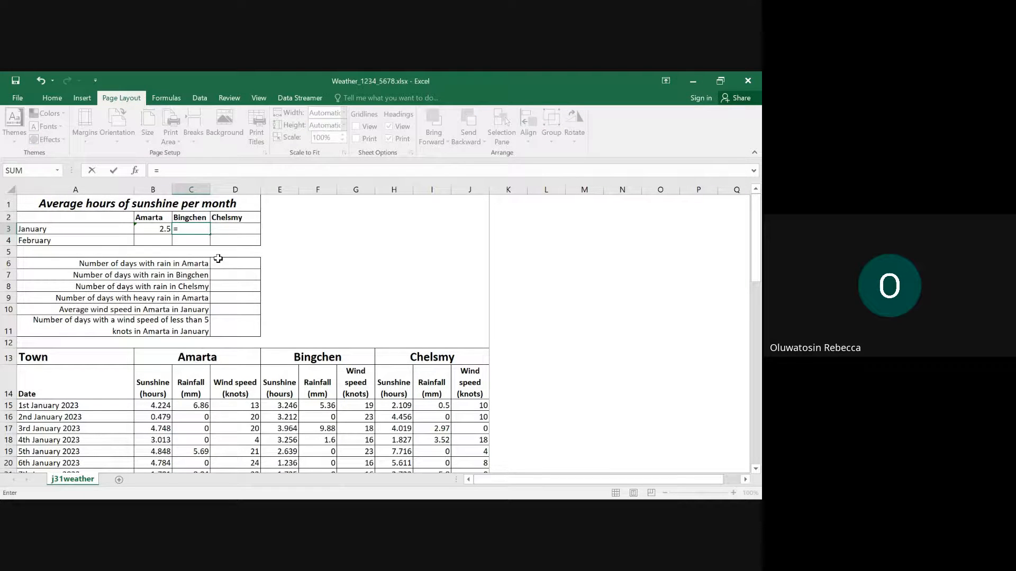
pyautogui.write('Ro')
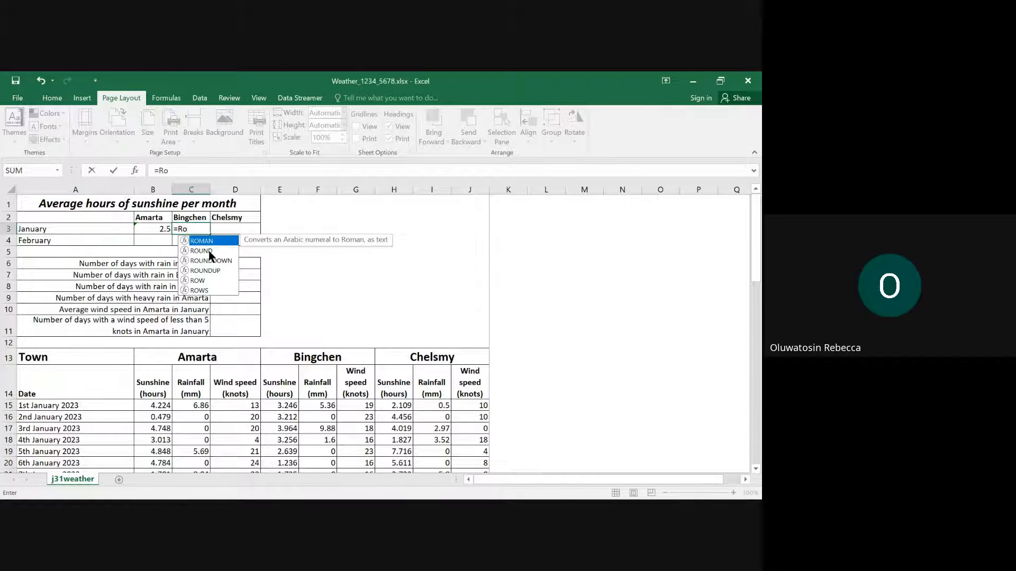
pyautogui.doubleClick(210, 251)
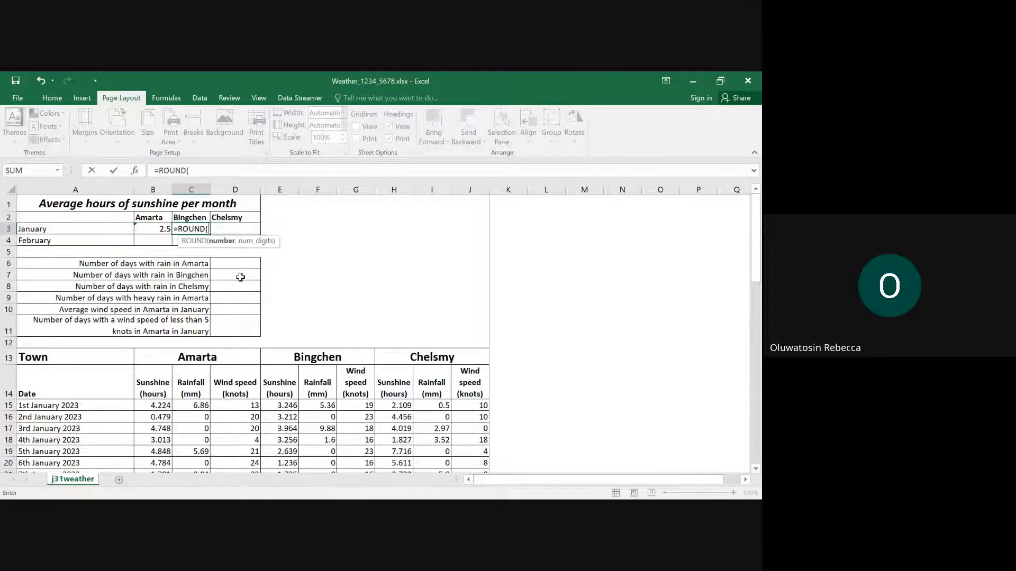
pyautogui.write('av')
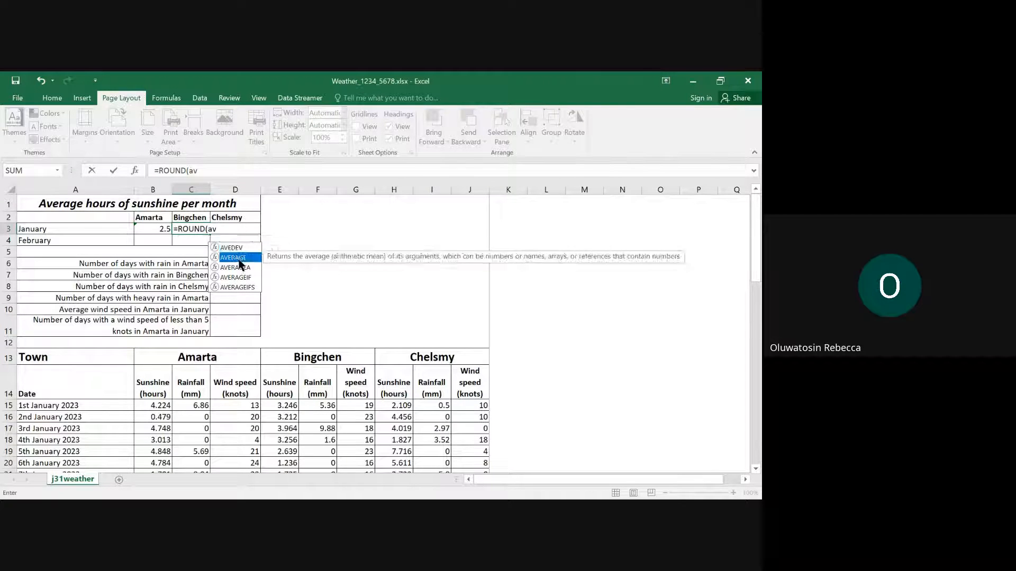
pyautogui.doubleClick(239, 258)
pyautogui.scroll(-2, 248, 365)
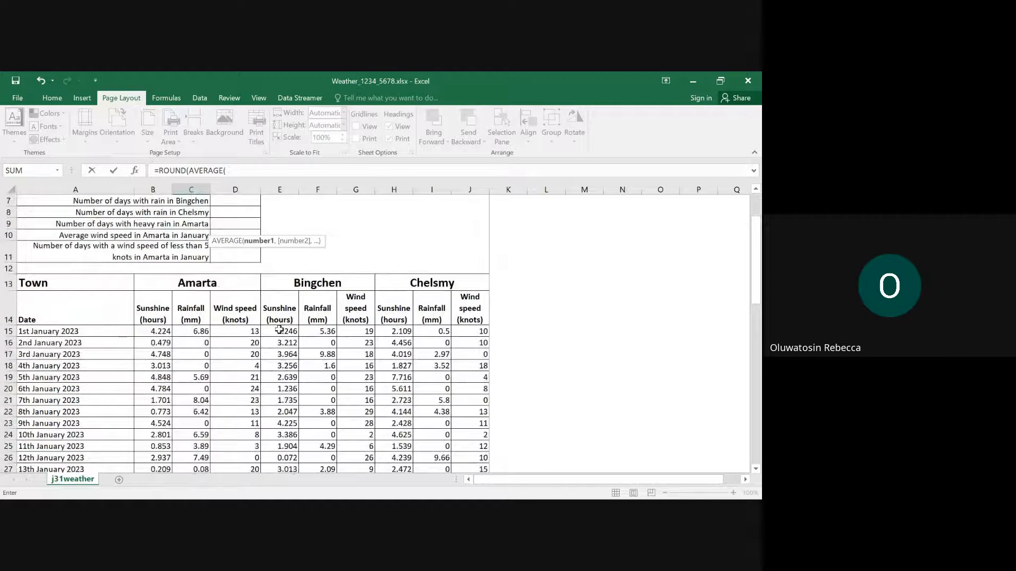
pyautogui.moveTo(280, 331)
pyautogui.mouseDown()
pyautogui.moveTo(317, 455)
pyautogui.moveTo(289, 480)
pyautogui.moveTo(281, 350)
pyautogui.mouseUp()
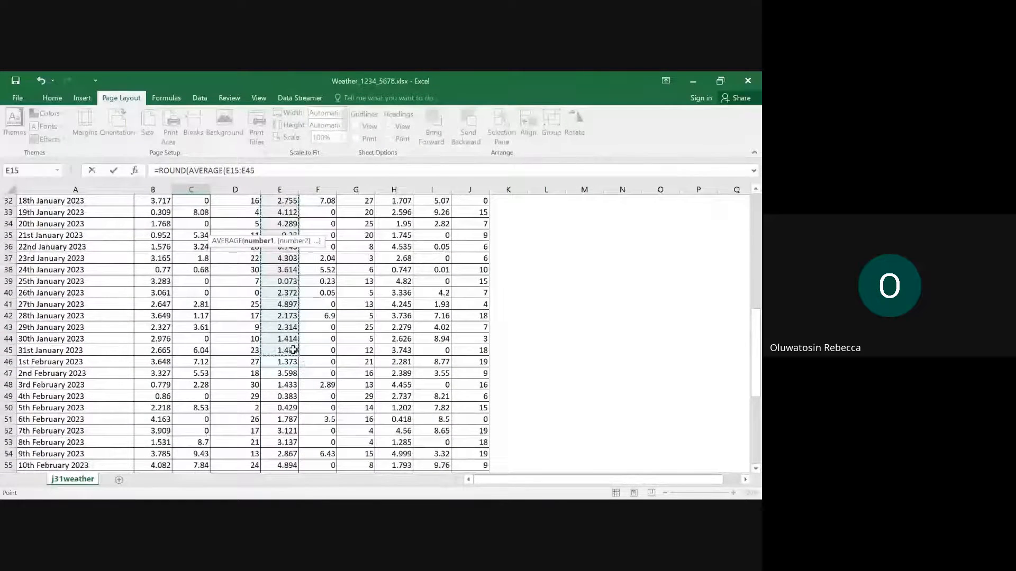
pyautogui.scroll(5, 334, 312)
pyautogui.scroll(5, 334, 310)
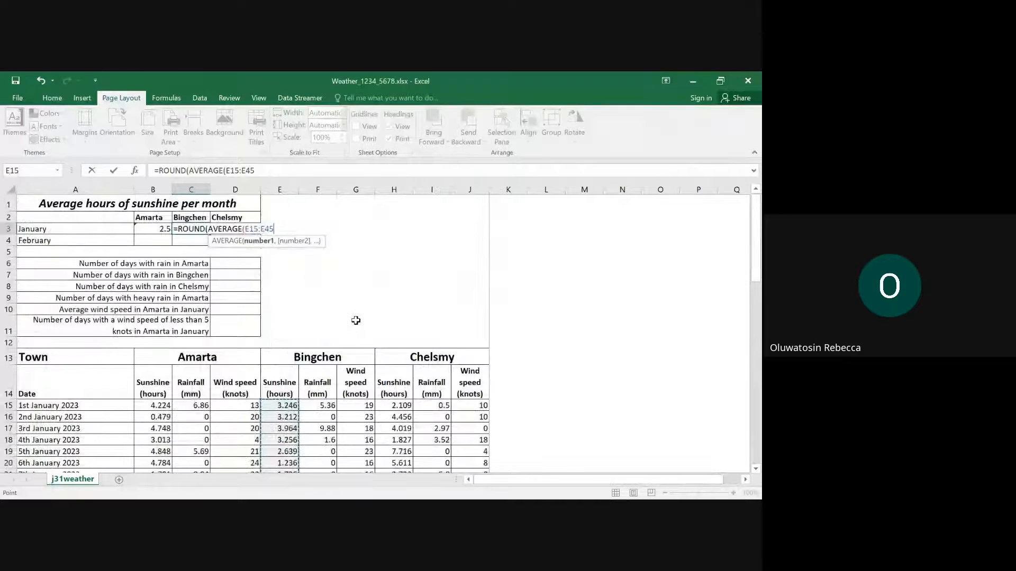
pyautogui.write(')')
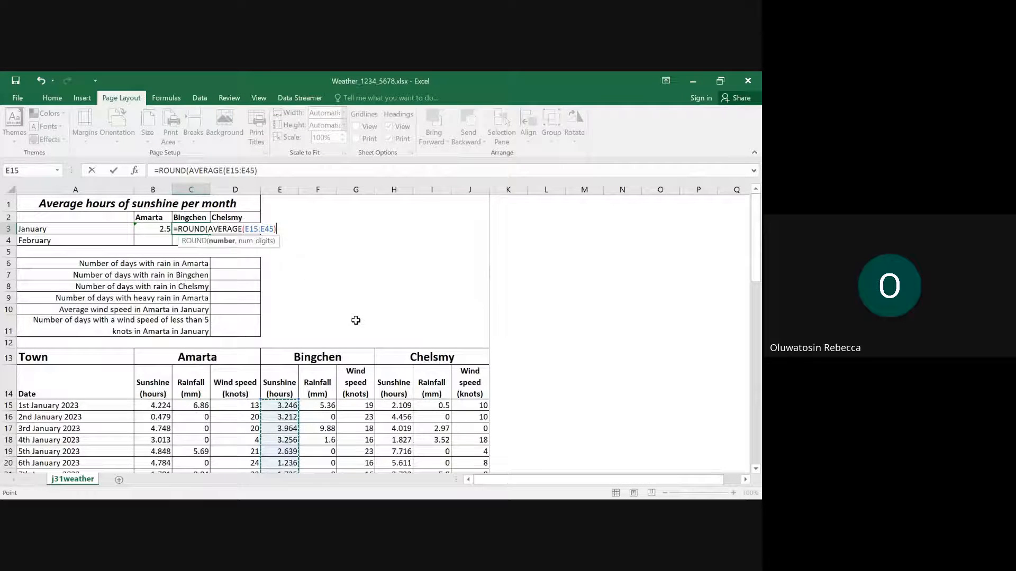
pyautogui.write(',')
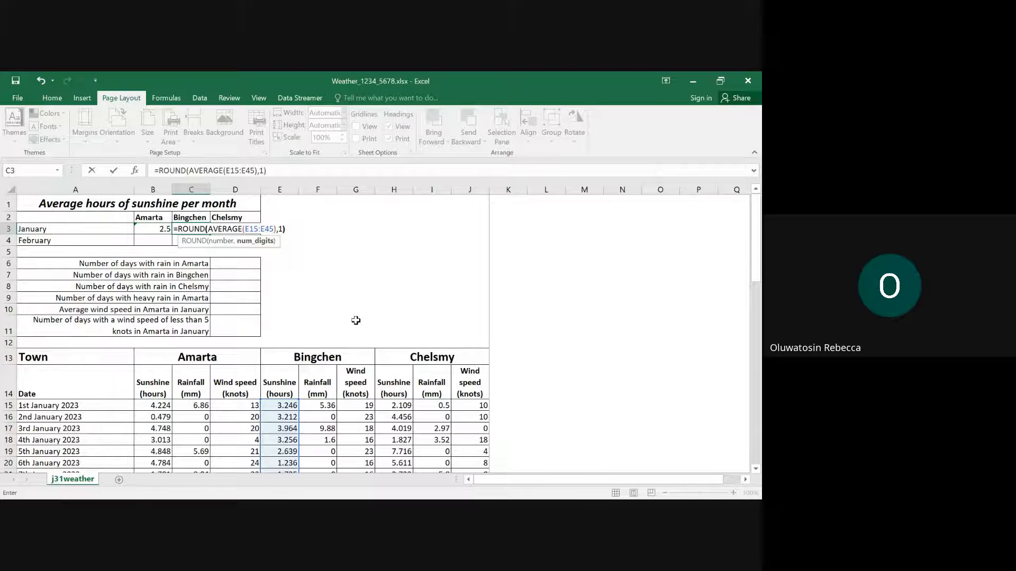
pyautogui.write('1)')
pyautogui.press('Return')
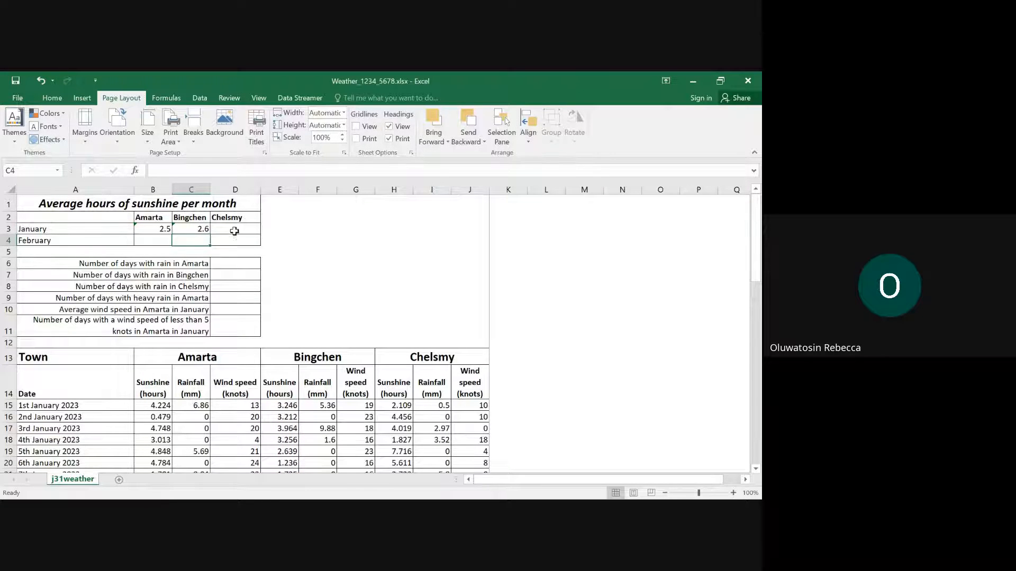
# - Enter a ROUND formula in cell D3 that averages Chelsmy's January sunshine hours, H15:H45, to one decimal place
pyautogui.click(234, 228)
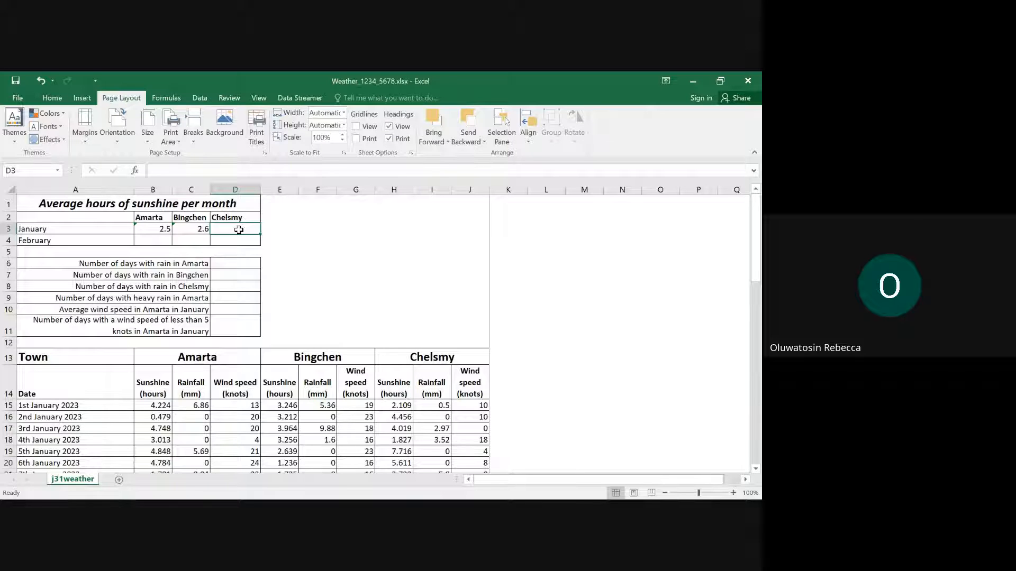
pyautogui.write('=rou')
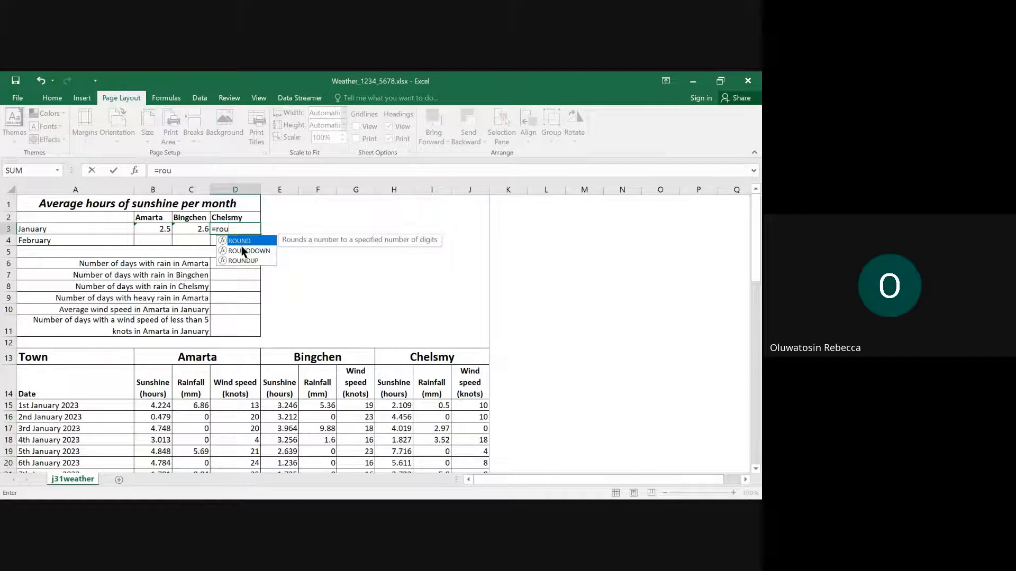
pyautogui.doubleClick(255, 241)
pyautogui.write('ave')
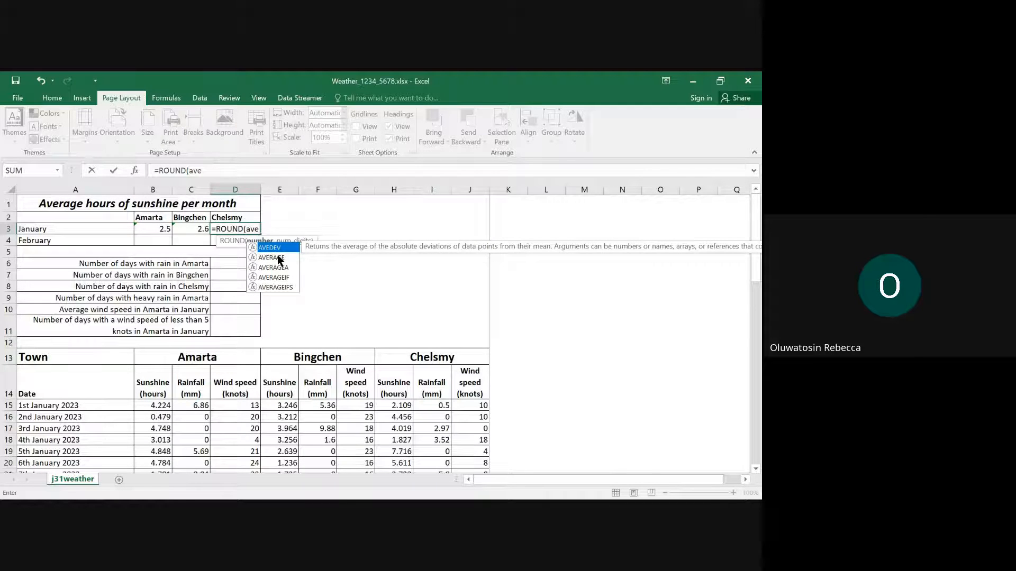
pyautogui.doubleClick(272, 258)
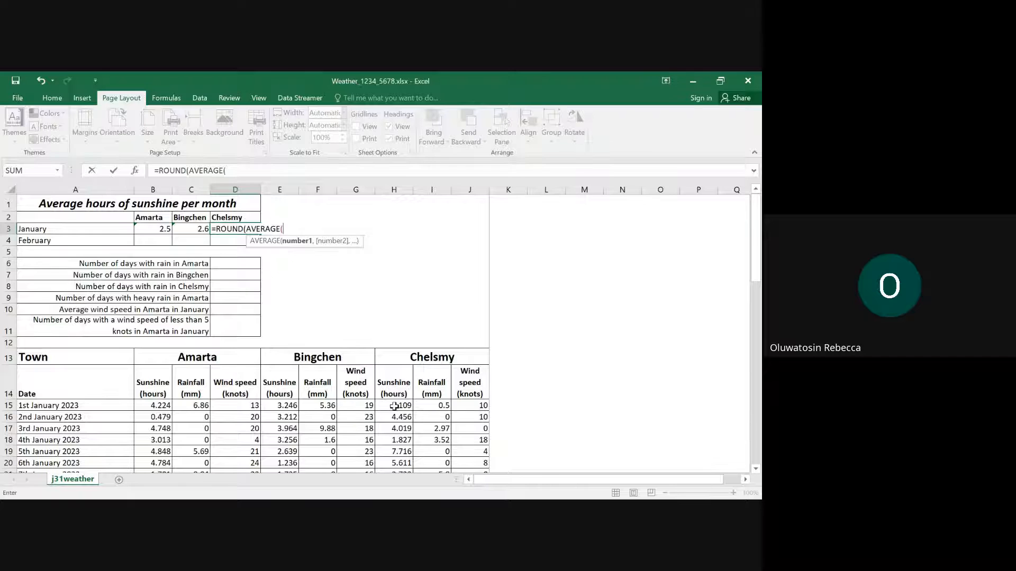
pyautogui.moveTo(392, 405); pyautogui.dragTo(404, 234)
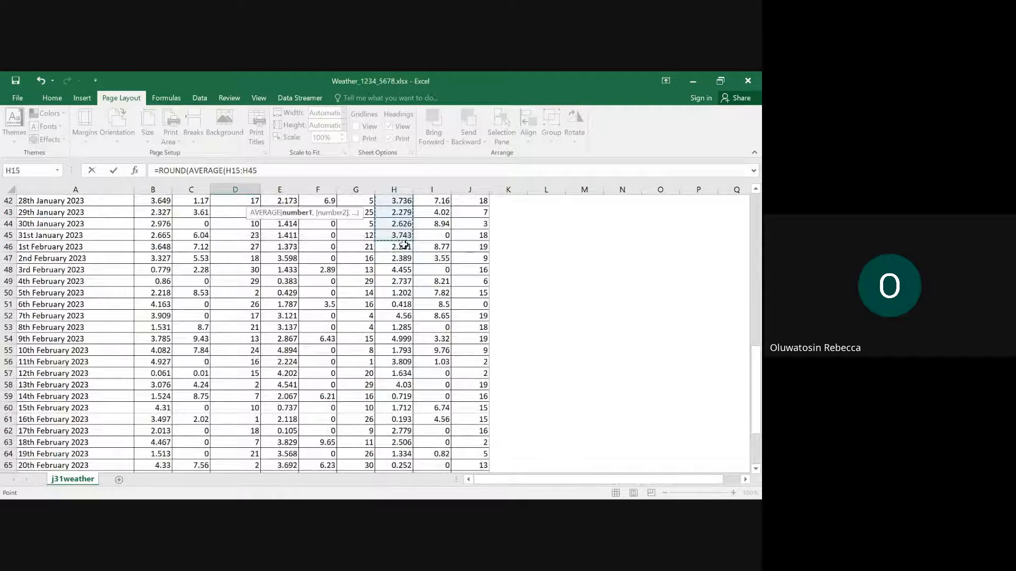
pyautogui.scroll(5, 372, 286)
pyautogui.scroll(9, 374, 282)
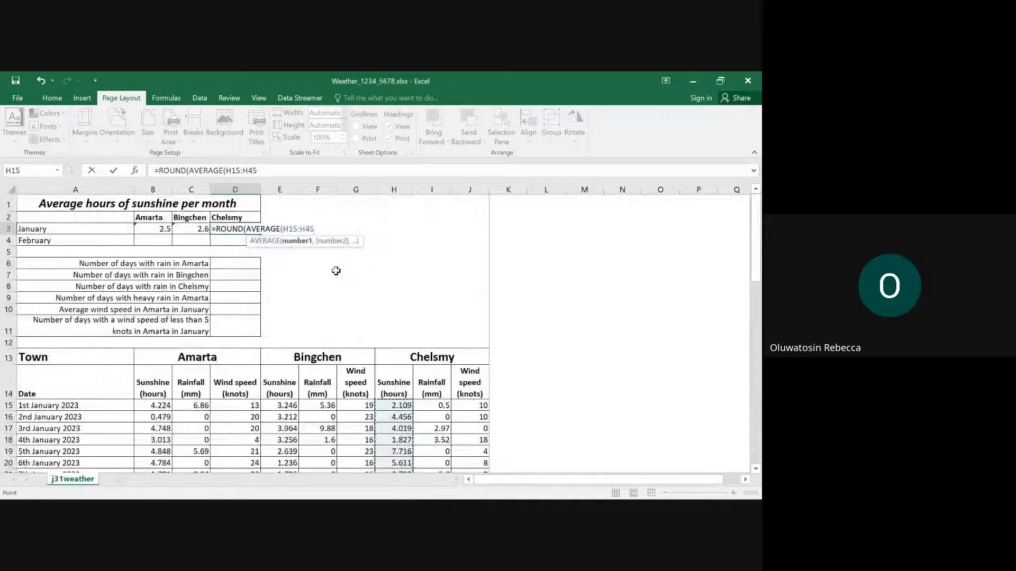
pyautogui.write('),1')
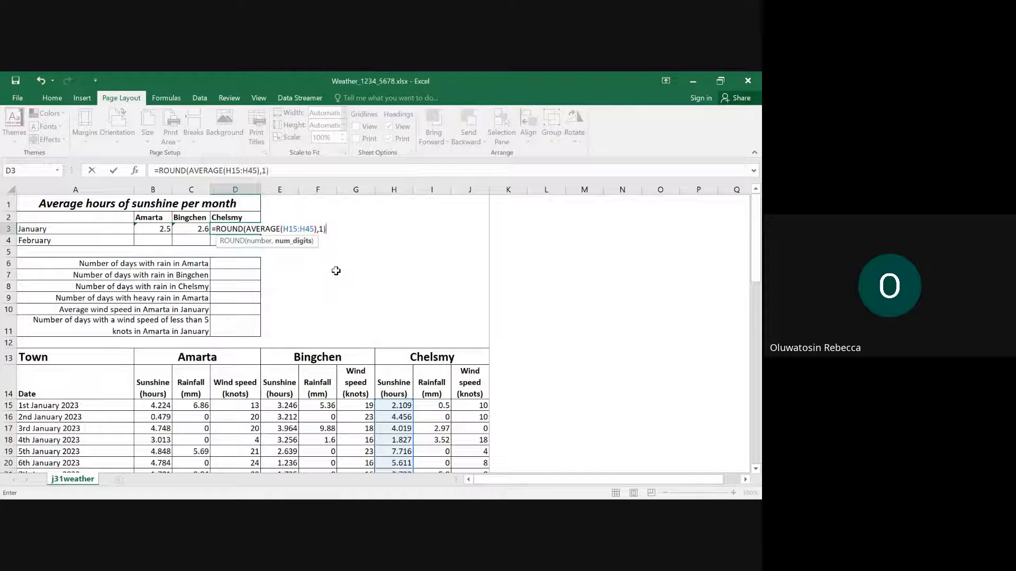
pyautogui.press('Return')
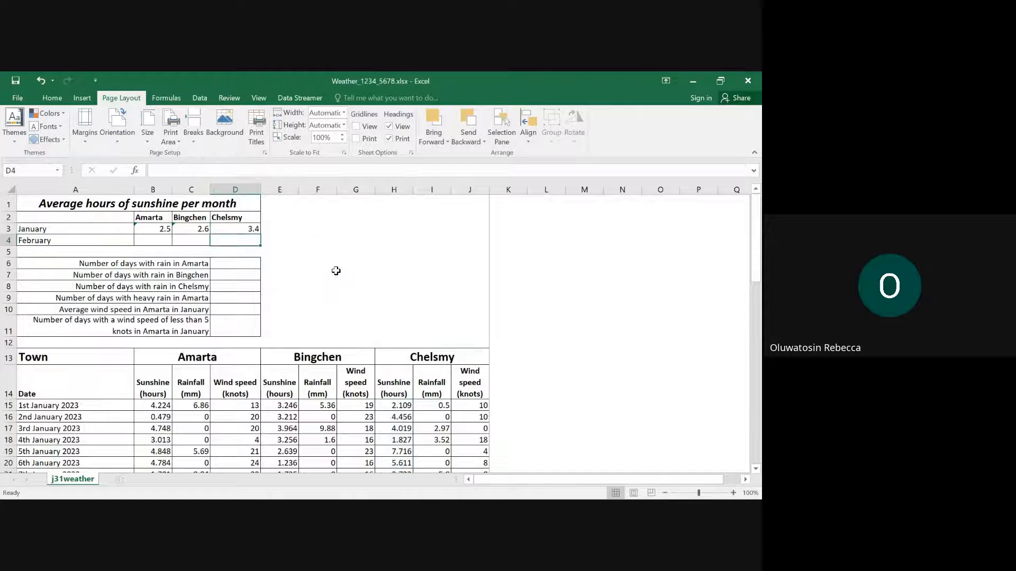
# - Switch to Edge and highlight question 4's January instruction for cells B3 to D3 in yellow
pyautogui.moveTo(493, 496)
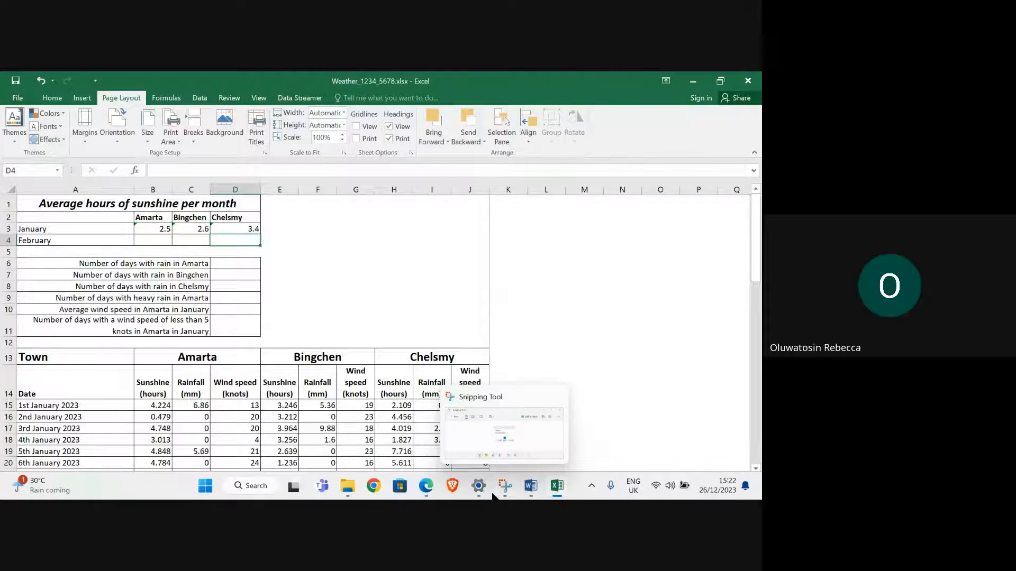
pyautogui.moveTo(428, 492)
pyautogui.click(371, 456)
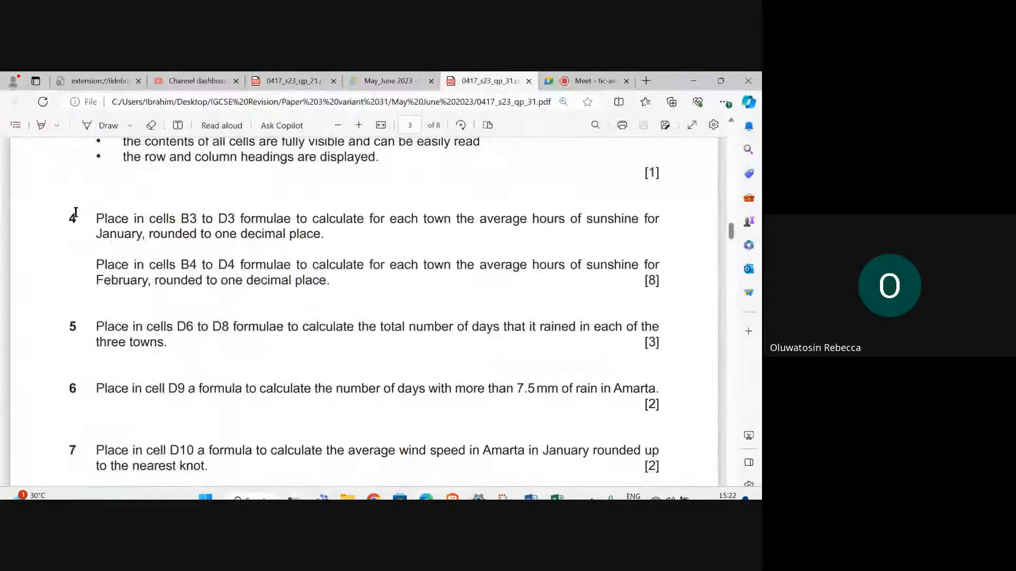
pyautogui.click(41, 125)
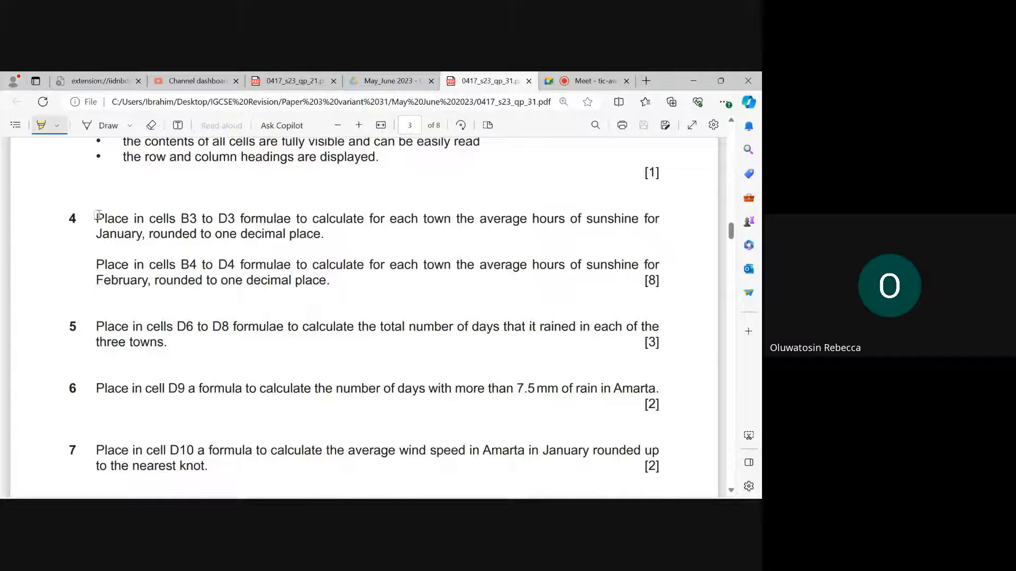
pyautogui.moveTo(96, 219)
pyautogui.mouseDown()
pyautogui.moveTo(333, 234)
pyautogui.moveTo(321, 235)
pyautogui.mouseUp()
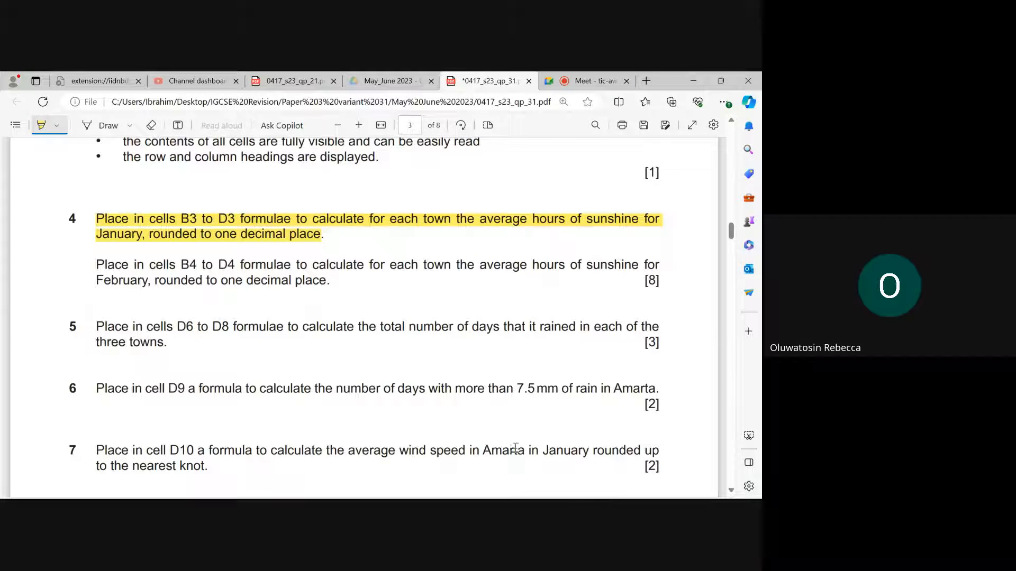
# - Switch to Excel to locate the February cells B4 to D4, and recheck question 4's February instruction in Edge
pyautogui.click(556, 486)
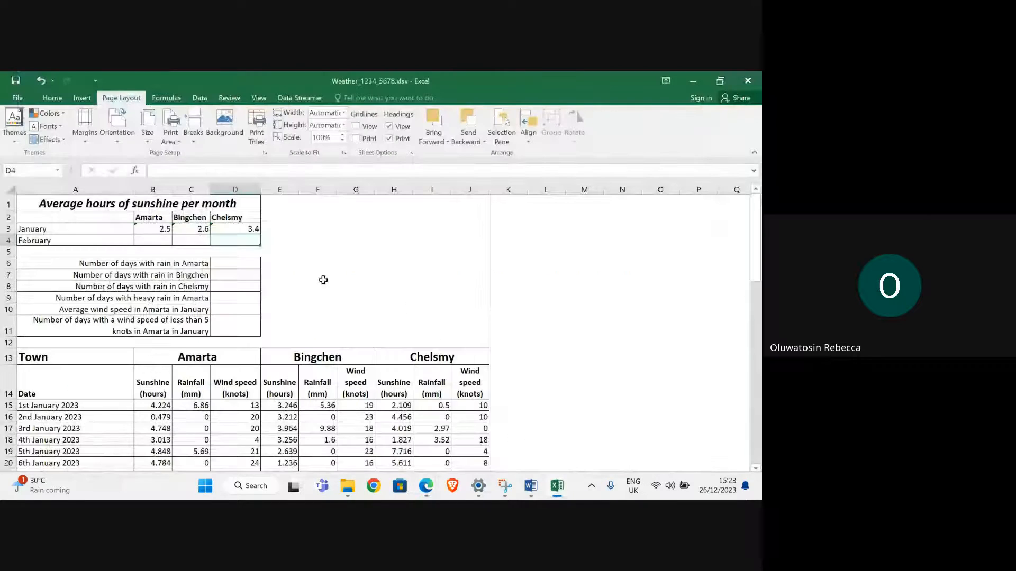
pyautogui.moveTo(160, 241); pyautogui.dragTo(226, 245)
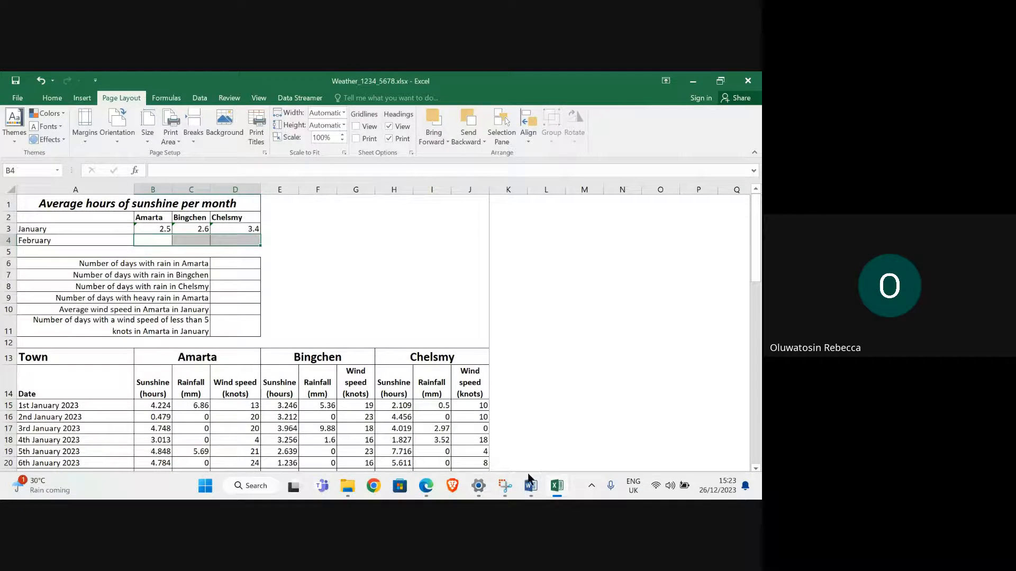
pyautogui.click(301, 440)
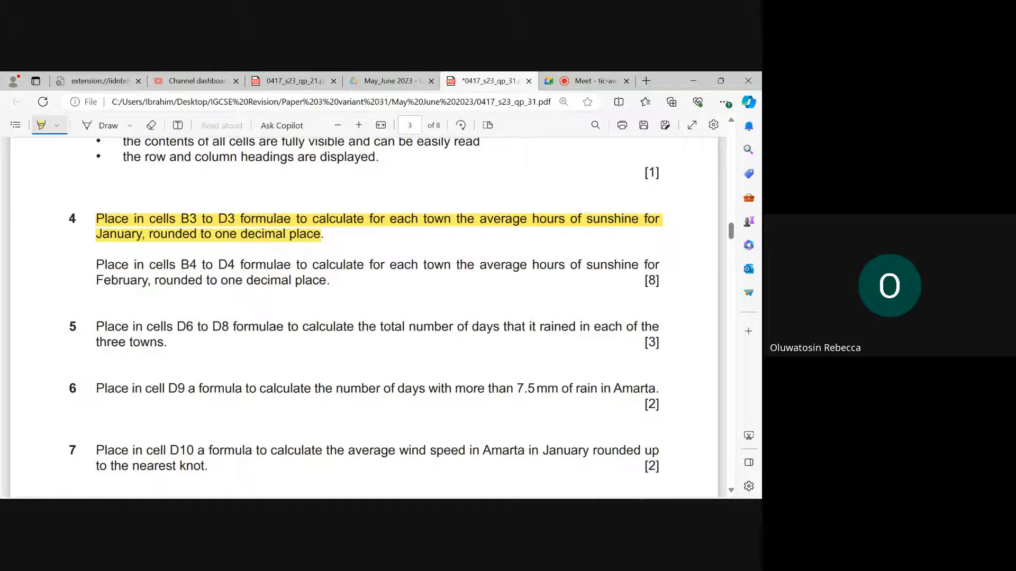
# - Return to Excel and start a formula in cell B4 with AVERAGE nested inside ROUND for Amarta's February sunshine
pyautogui.moveTo(557, 491)
pyautogui.click(554, 430)
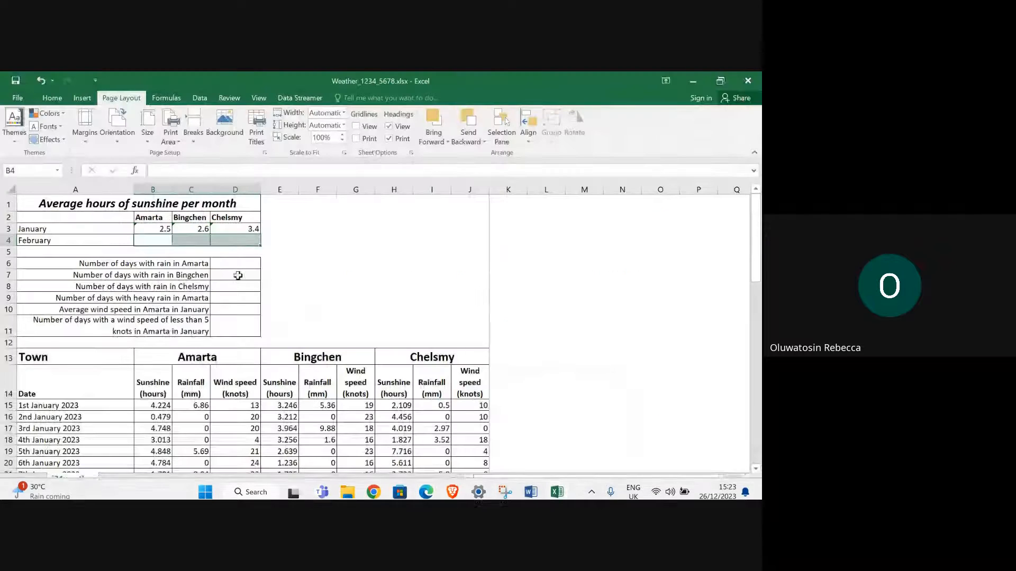
pyautogui.click(152, 241)
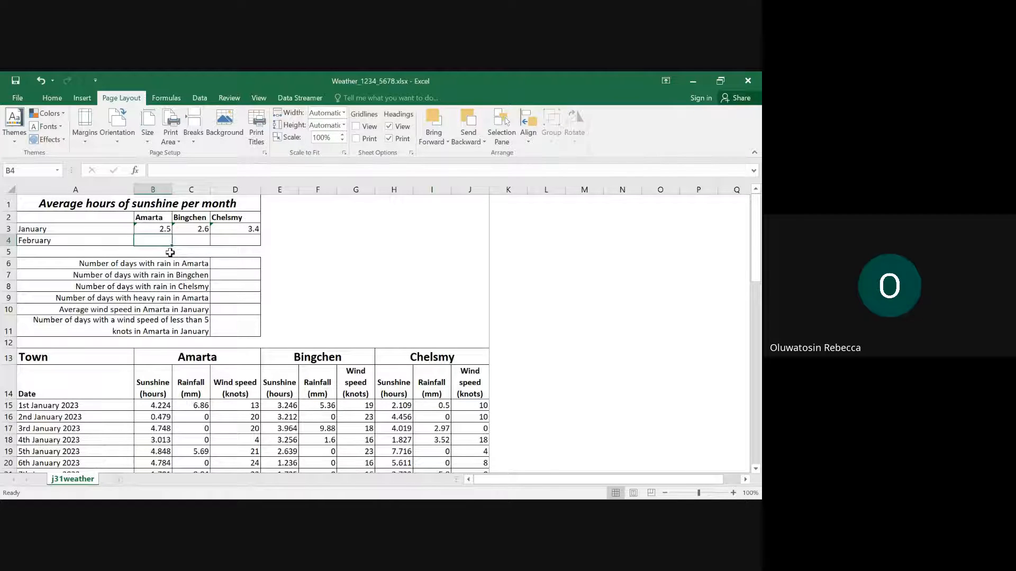
pyautogui.write('=')
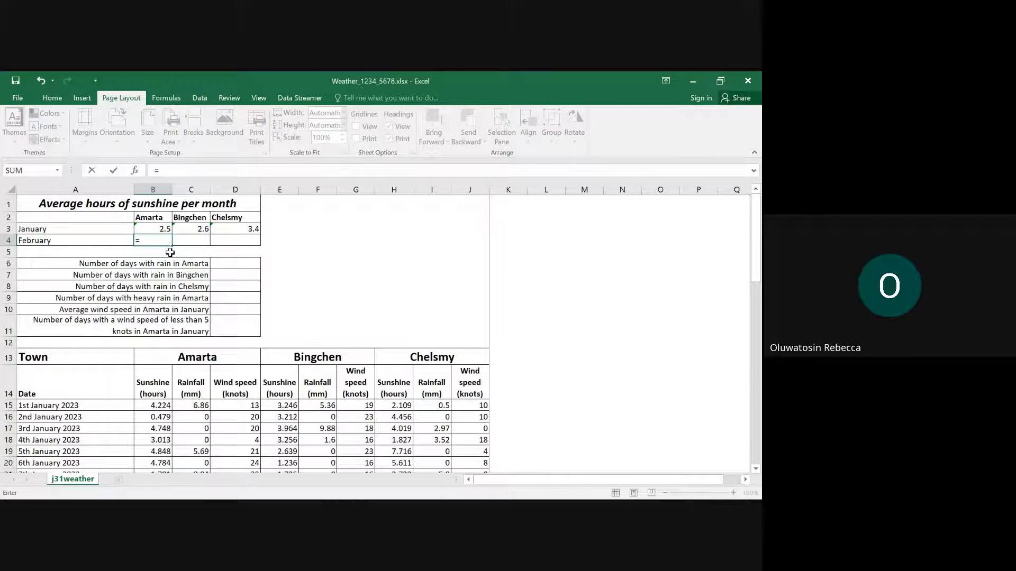
pyautogui.write('rou')
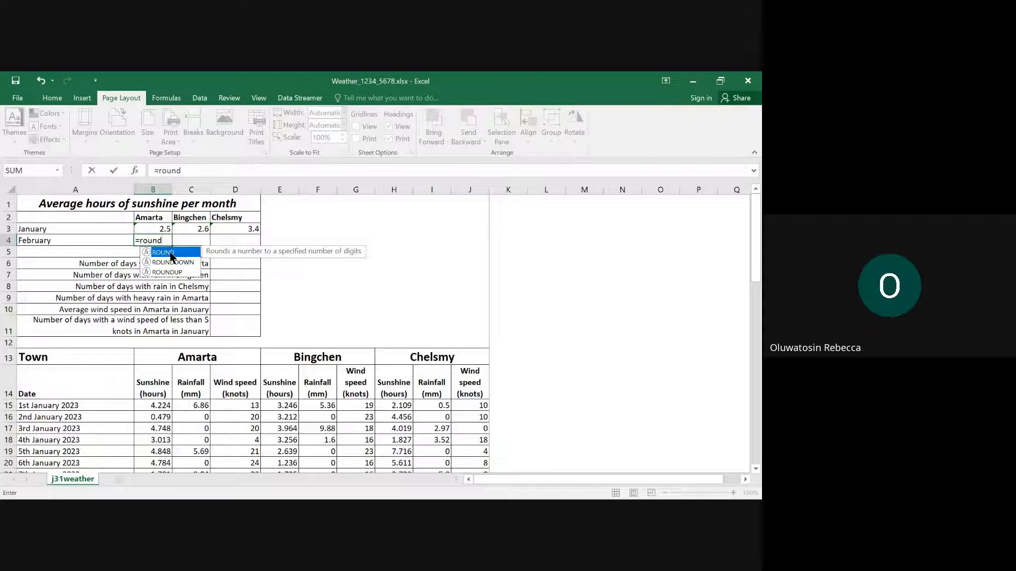
pyautogui.write('nd')
pyautogui.doubleClick(166, 254)
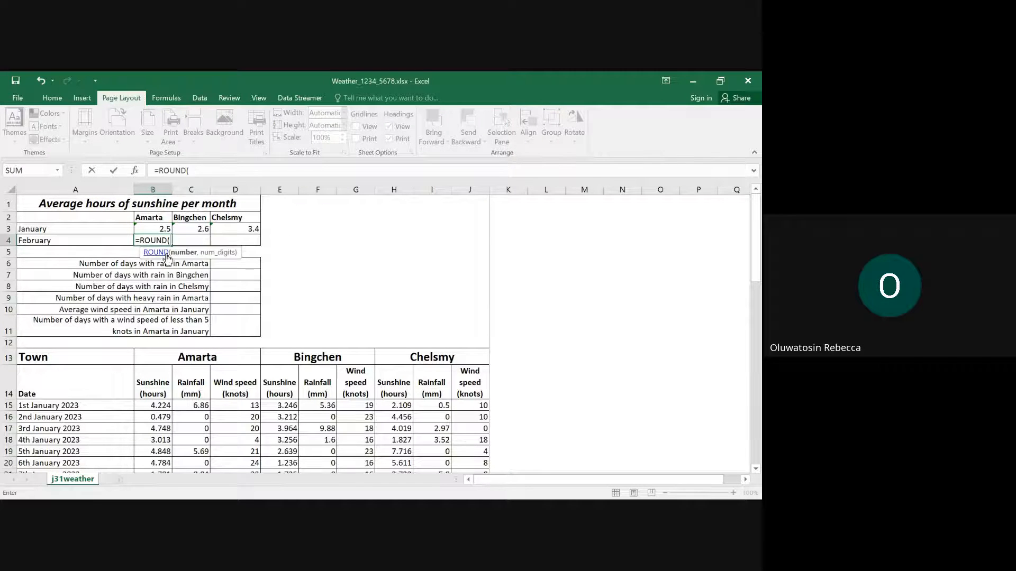
pyautogui.write('aver')
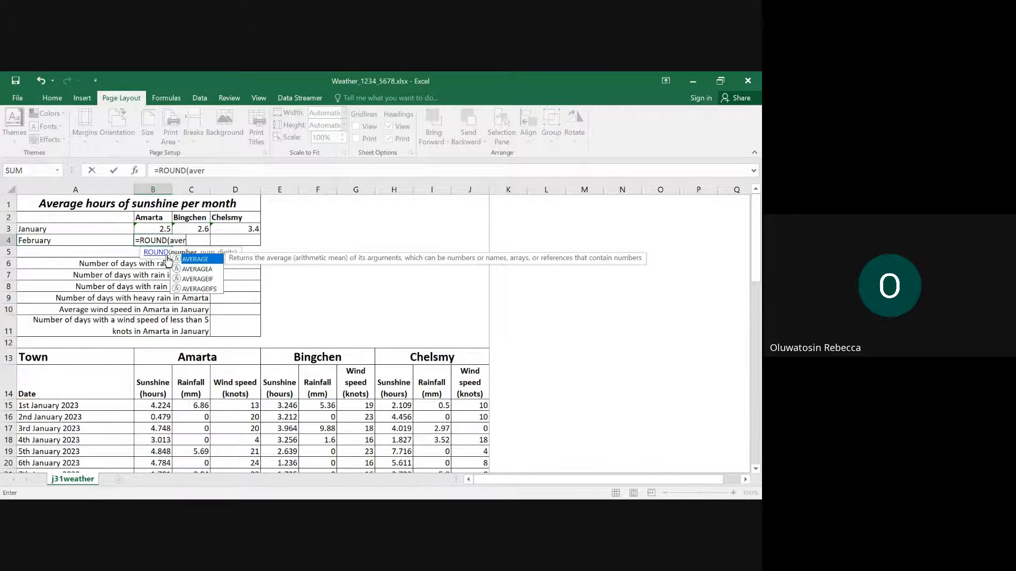
pyautogui.doubleClick(192, 259)
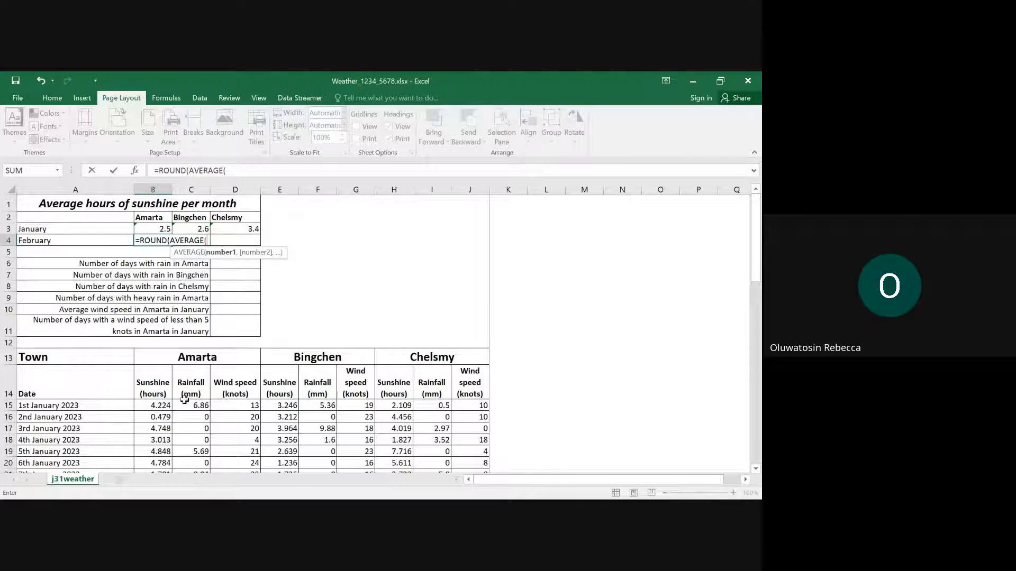
pyautogui.moveTo(157, 407); pyautogui.dragTo(158, 417)
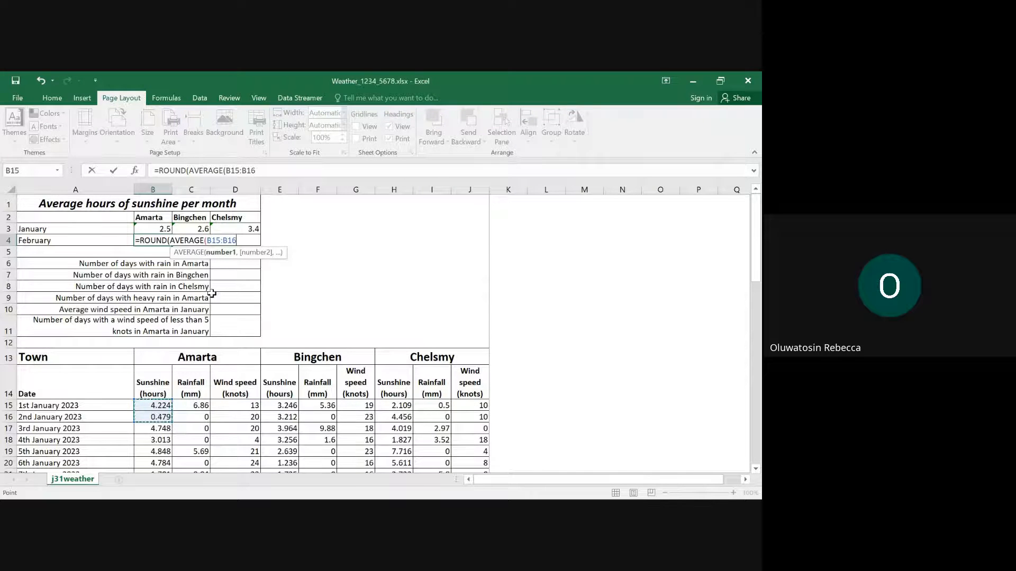
pyautogui.press('BackSpace')
pyautogui.press('BackSpace')
pyautogui.press('BackSpace')
pyautogui.press('BackSpace')
pyautogui.press('BackSpace')
pyautogui.press('BackSpace')
pyautogui.press('BackSpace')
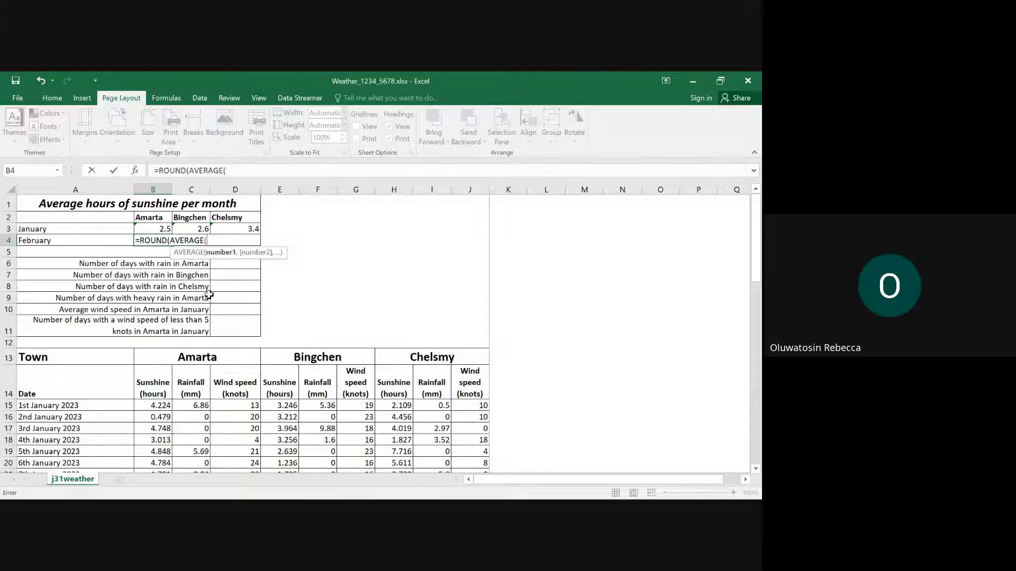
# - Complete the B4 formula with Amarta's February sunshine hours, B46:B73, rounded to one decimal place
pyautogui.scroll(-3, 161, 413)
pyautogui.scroll(-8, 161, 391)
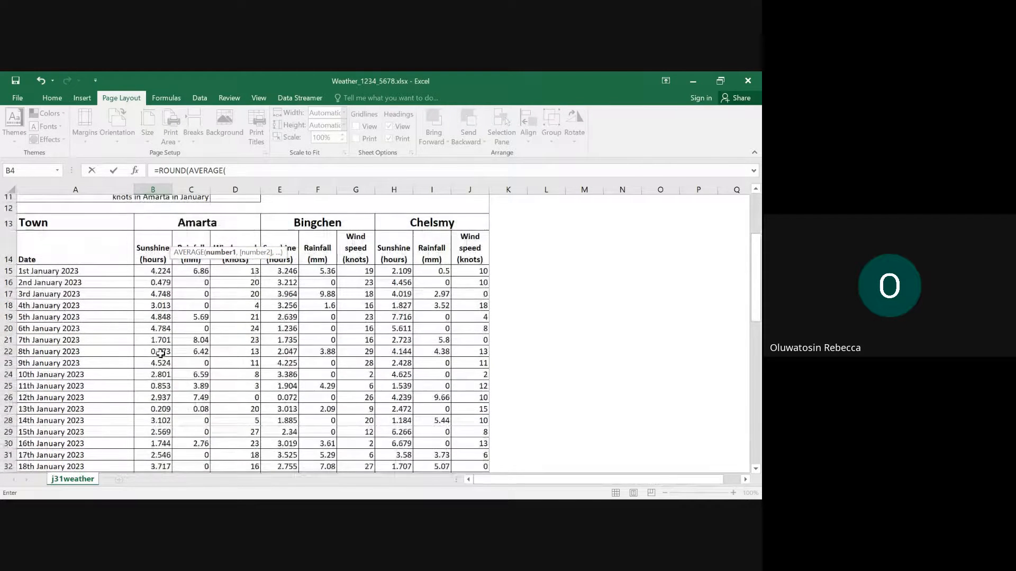
pyautogui.scroll(-1, 180, 340)
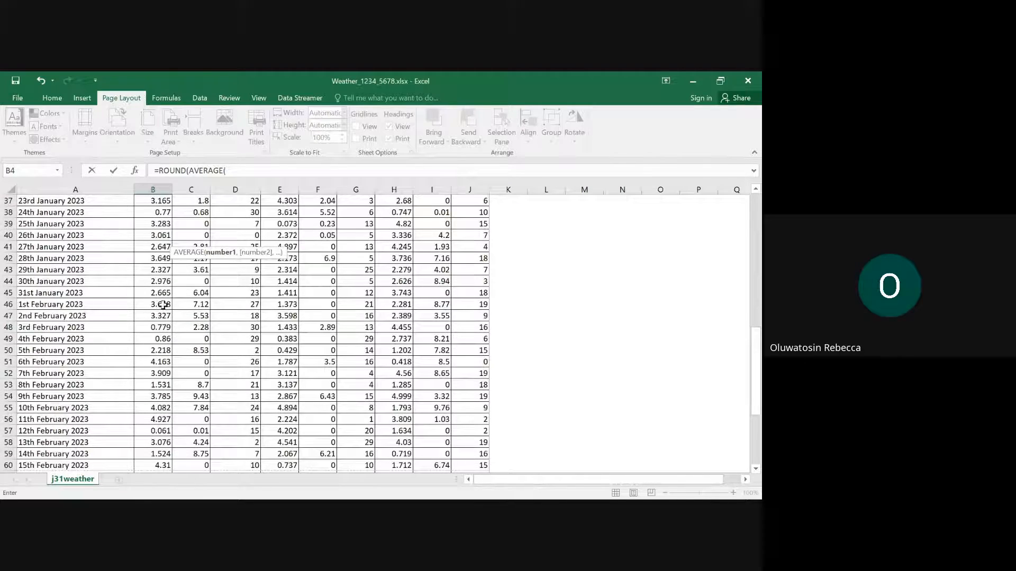
pyautogui.moveTo(163, 305); pyautogui.dragTo(158, 441)
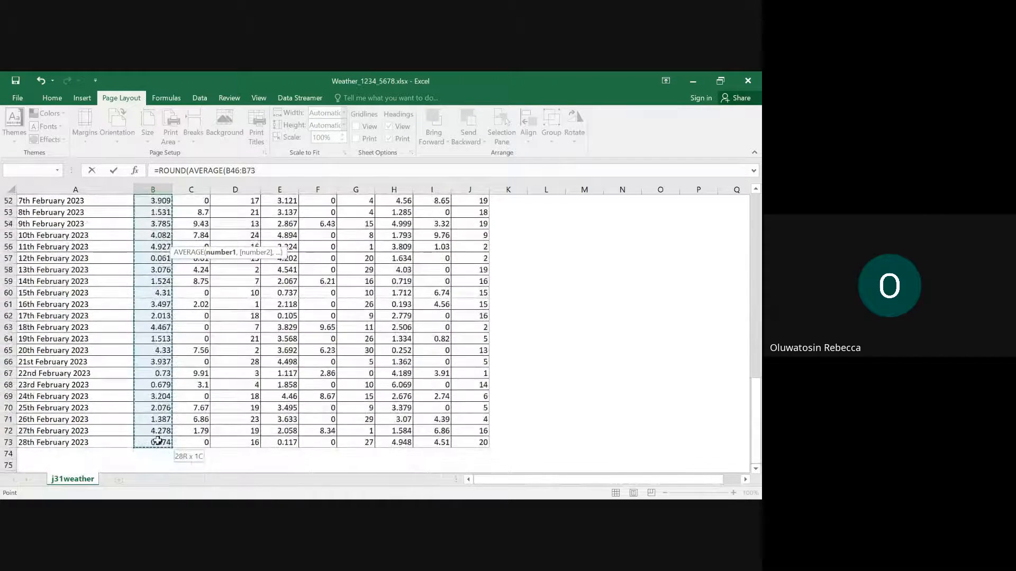
pyautogui.scroll(17, 159, 439)
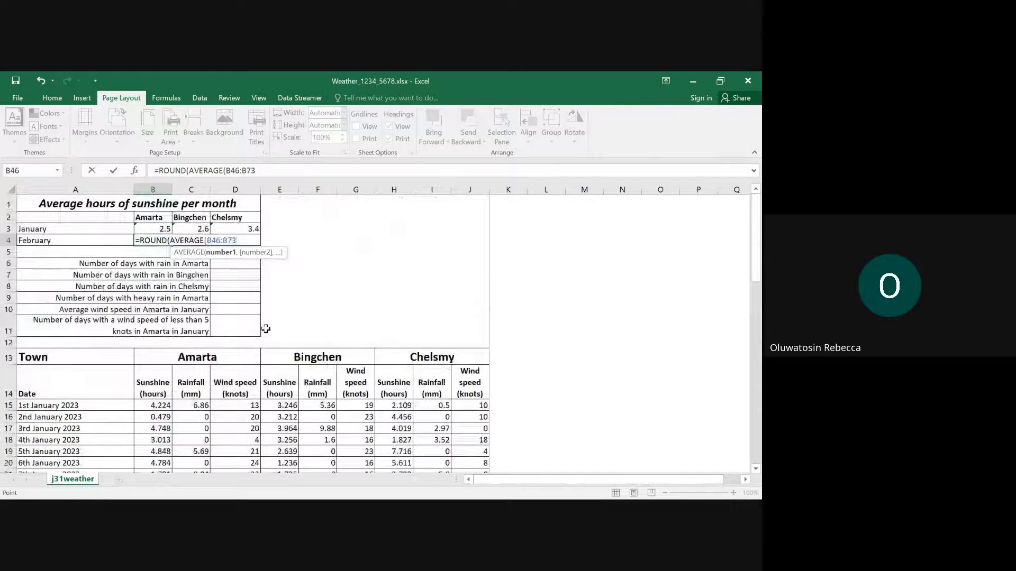
pyautogui.write(')')
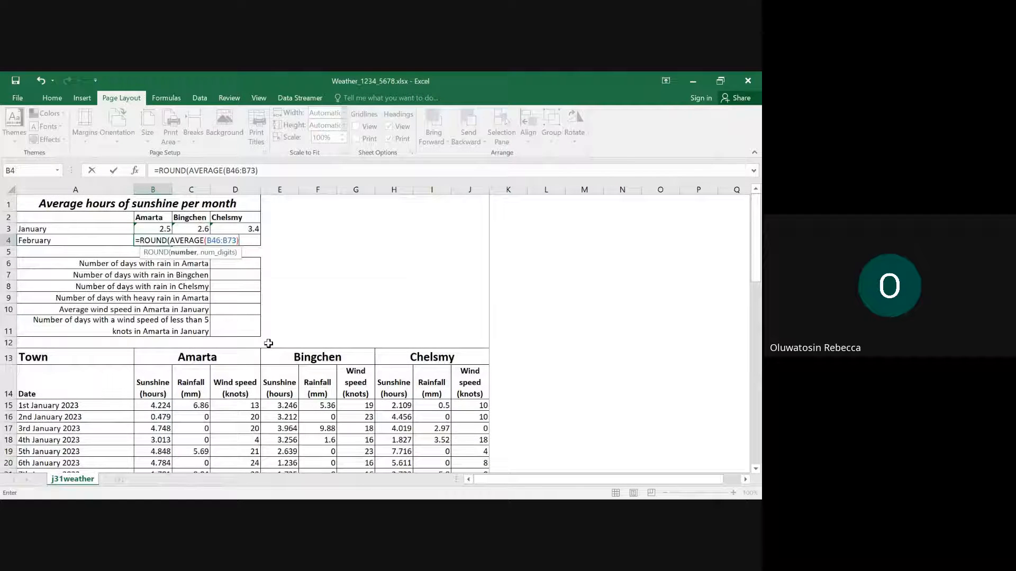
pyautogui.write(',1)')
pyautogui.press('Return')
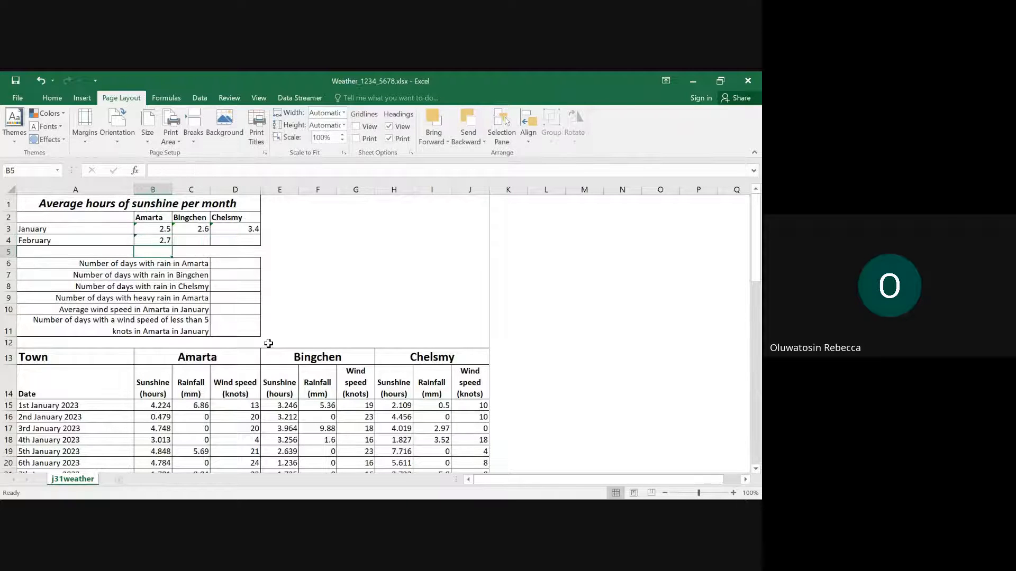
# - Enter =ROUND(AVERAGE(E46:E73),1) in cell C4 for Bingchen's average hours of sunshine in February
pyautogui.click(184, 241)
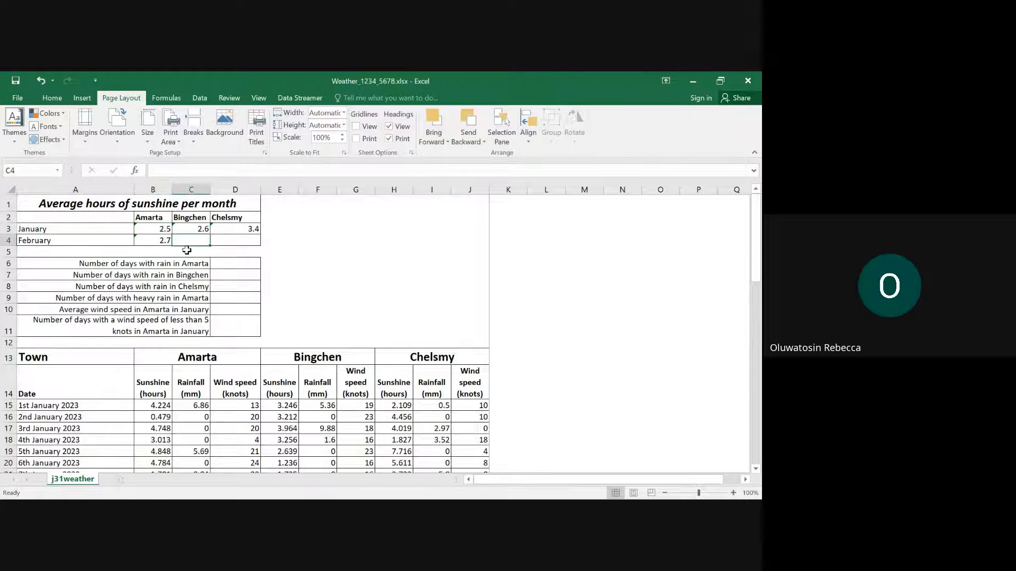
pyautogui.write('=rou')
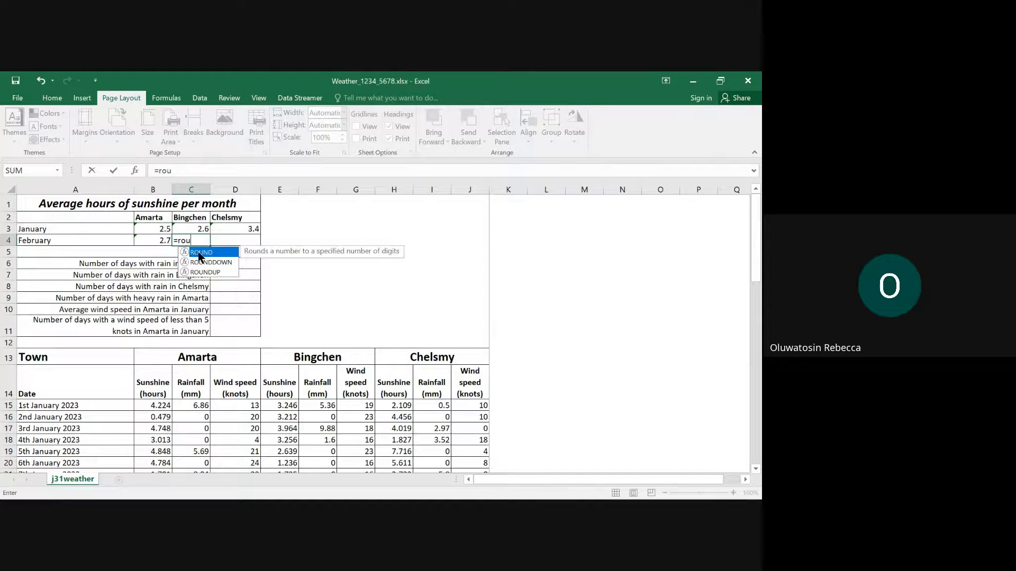
pyautogui.doubleClick(200, 253)
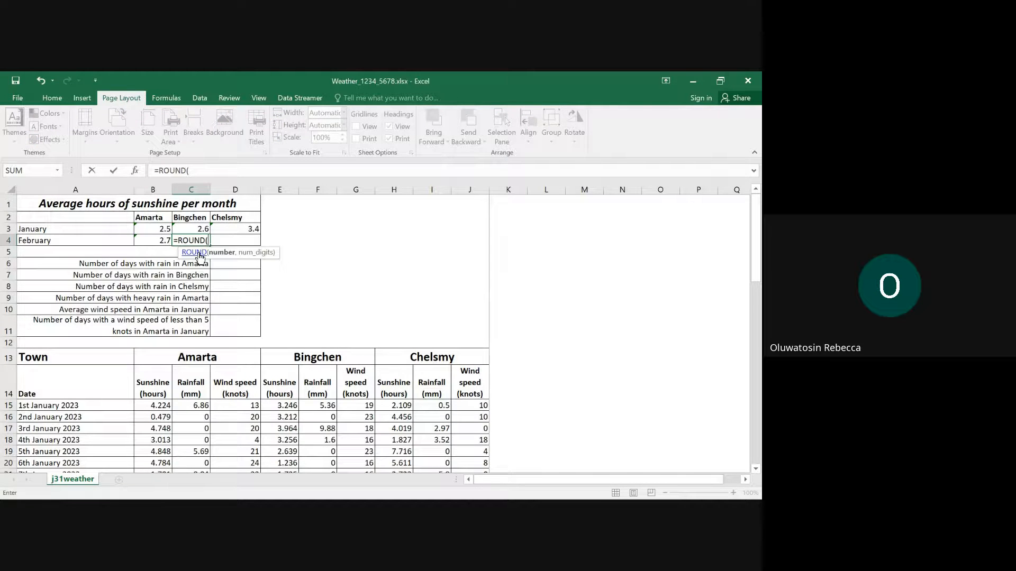
pyautogui.write('ave')
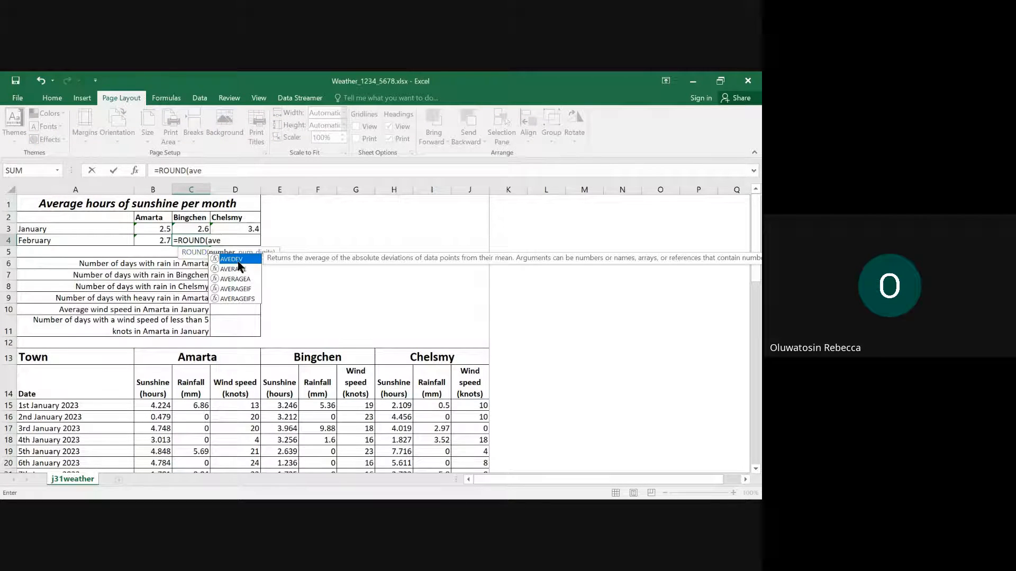
pyautogui.doubleClick(233, 269)
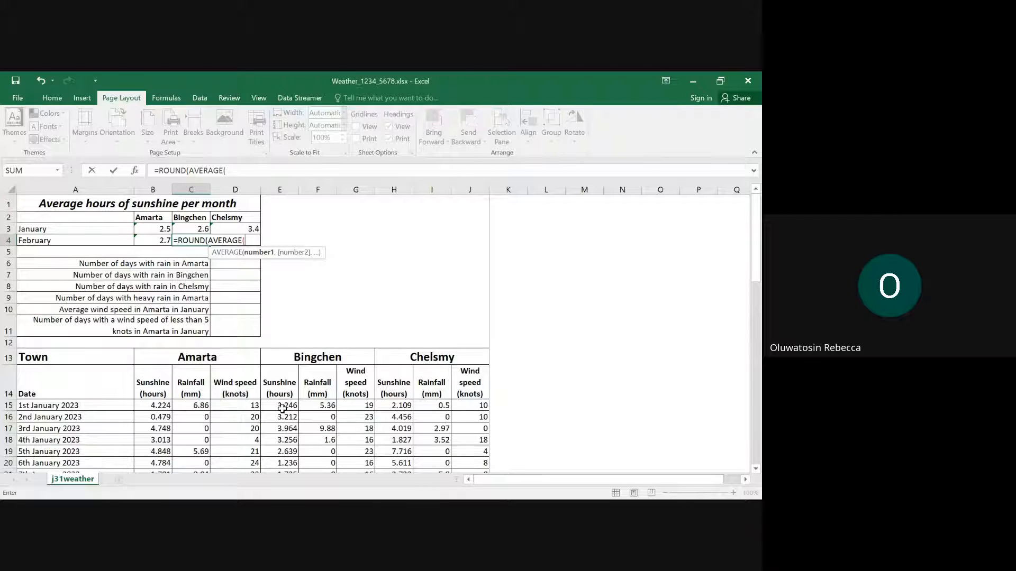
pyautogui.scroll(-8, 282, 409)
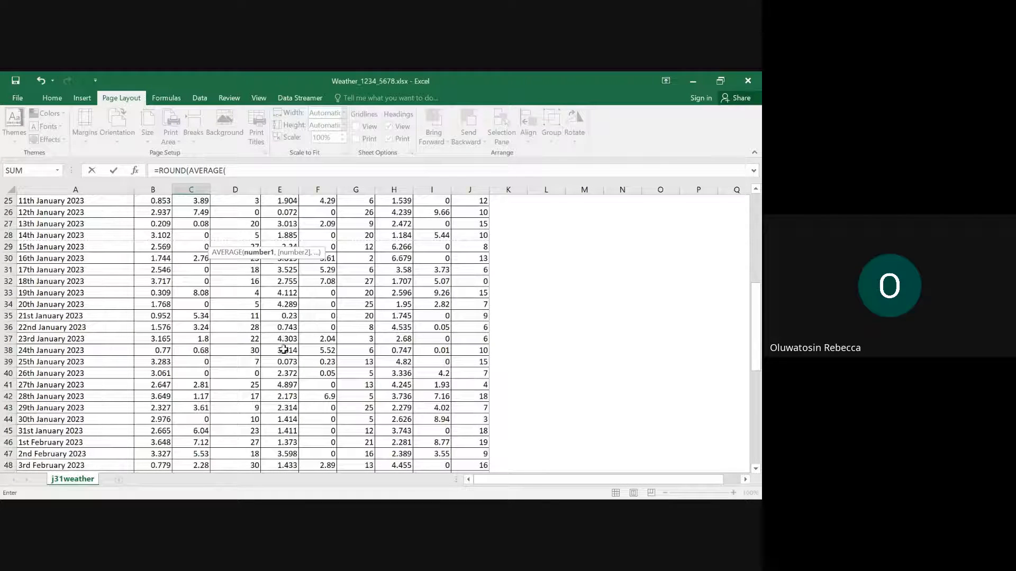
pyautogui.moveTo(284, 442); pyautogui.dragTo(267, 398)
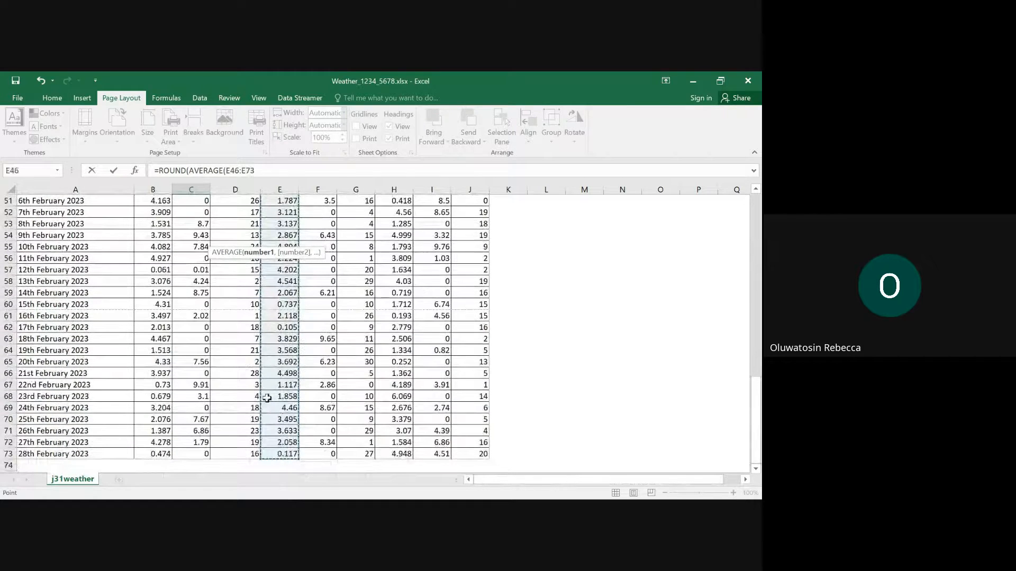
pyautogui.scroll(17, 268, 397)
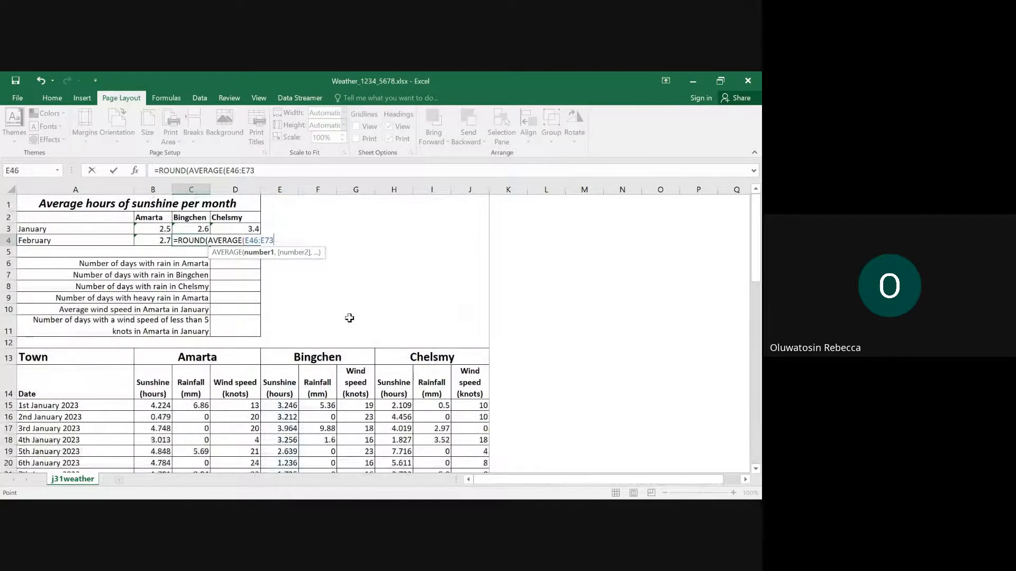
pyautogui.write('),1')
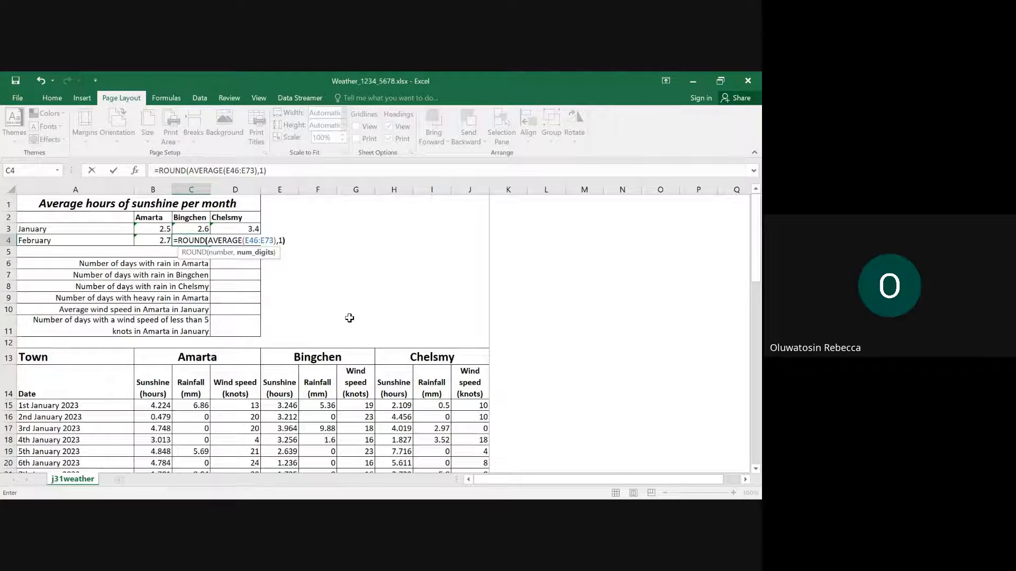
pyautogui.press('Return')
# - Enter =ROUND(AVERAGE(H46:H73),1) in cell D4 for Chelsmy's average hours of sunshine in February
pyautogui.click(245, 241)
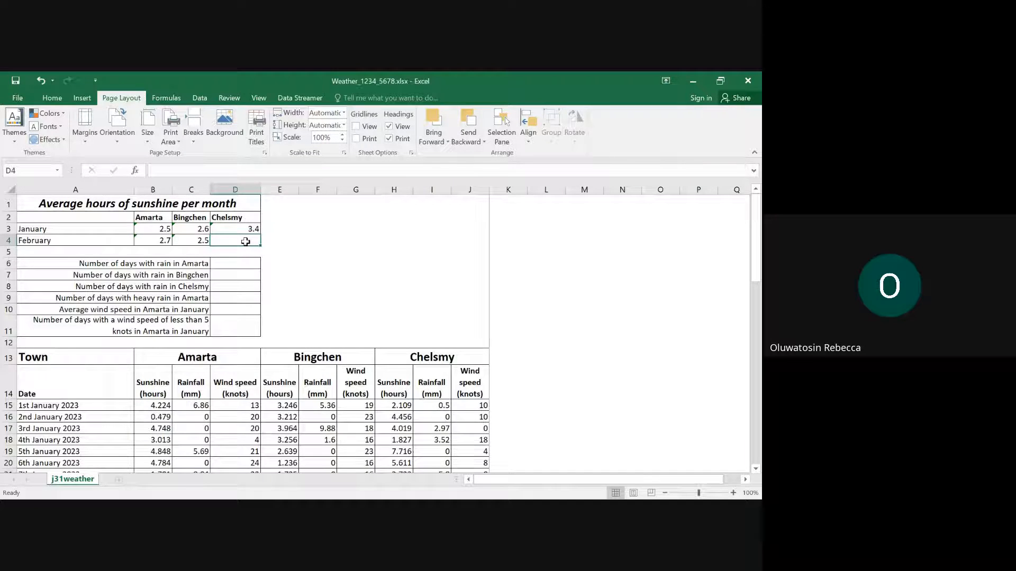
pyautogui.write('=rou')
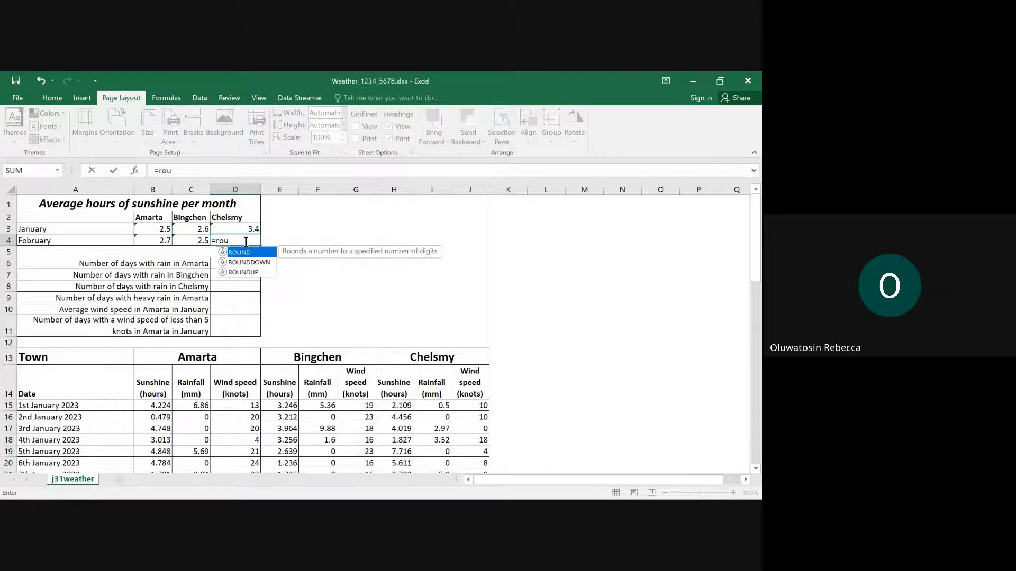
pyautogui.doubleClick(255, 253)
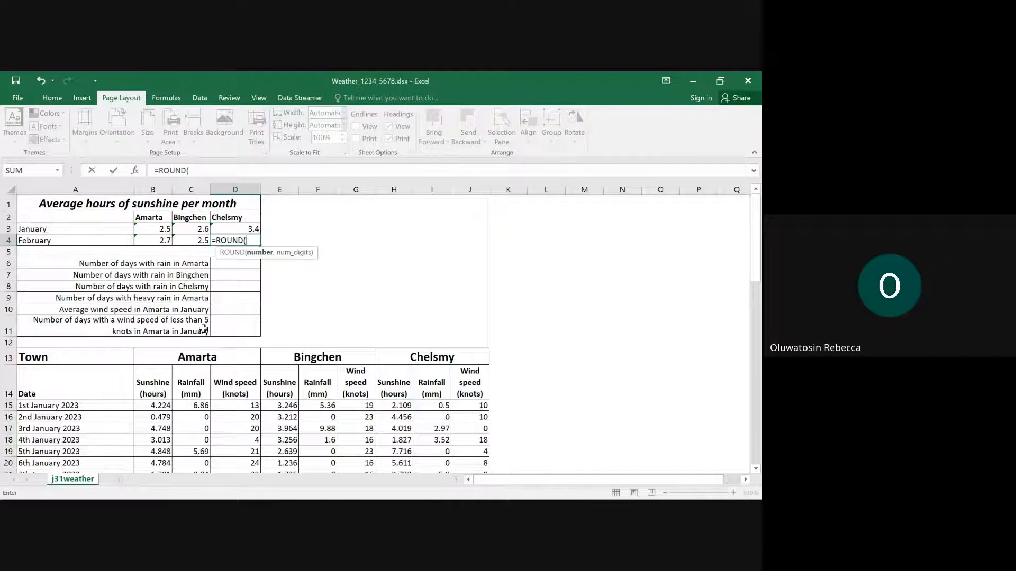
pyautogui.write('ave')
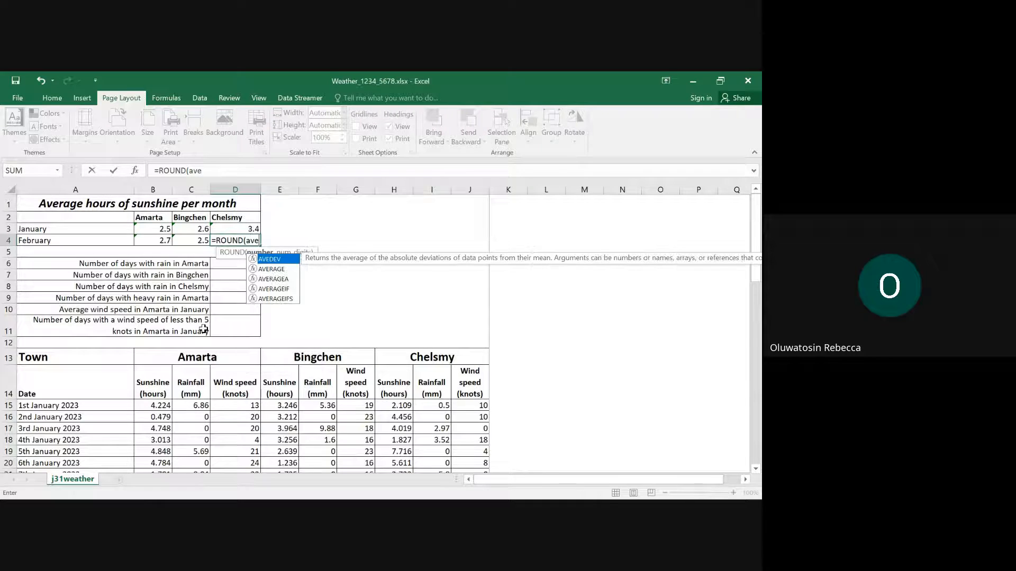
pyautogui.doubleClick(266, 265)
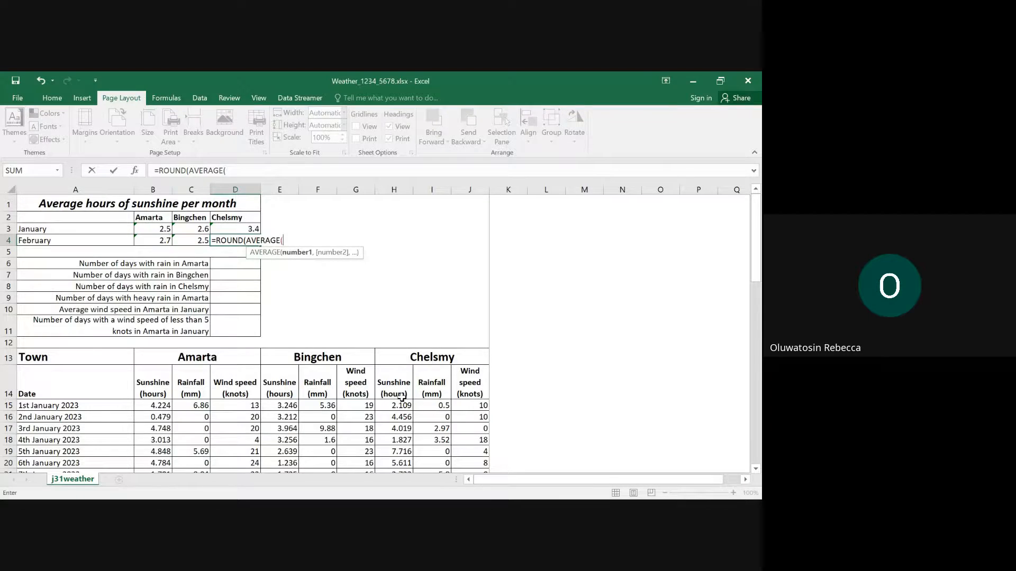
pyautogui.scroll(-7, 392, 381)
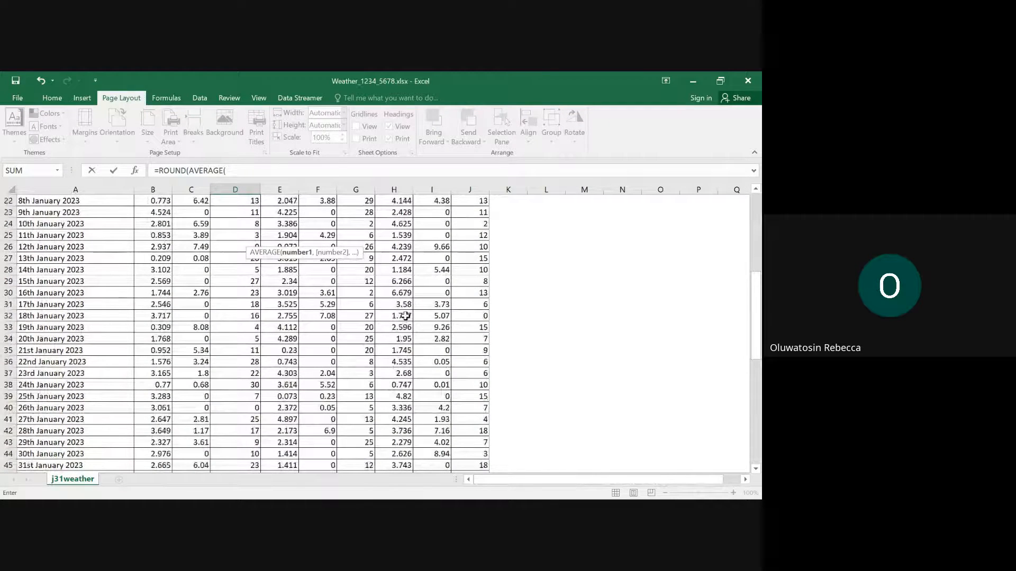
pyautogui.scroll(-6, 406, 318)
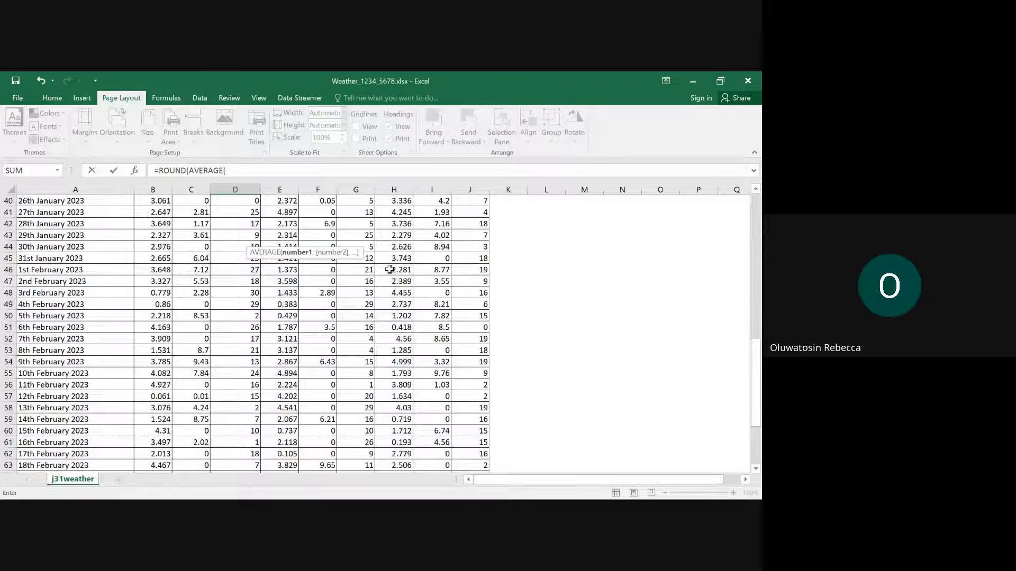
pyautogui.moveTo(389, 269); pyautogui.dragTo(401, 456)
pyautogui.scroll(17, 370, 310)
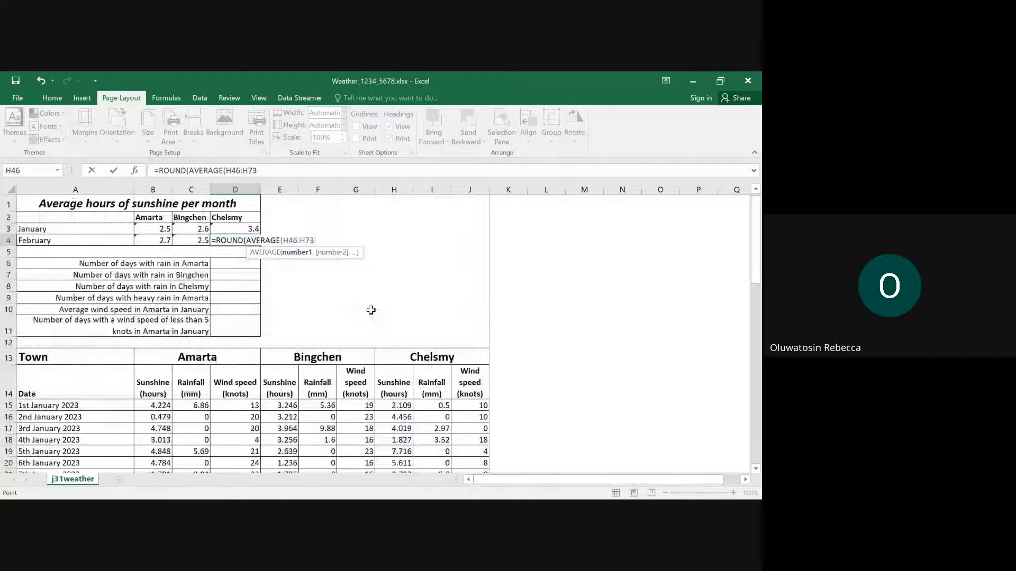
pyautogui.write('),')
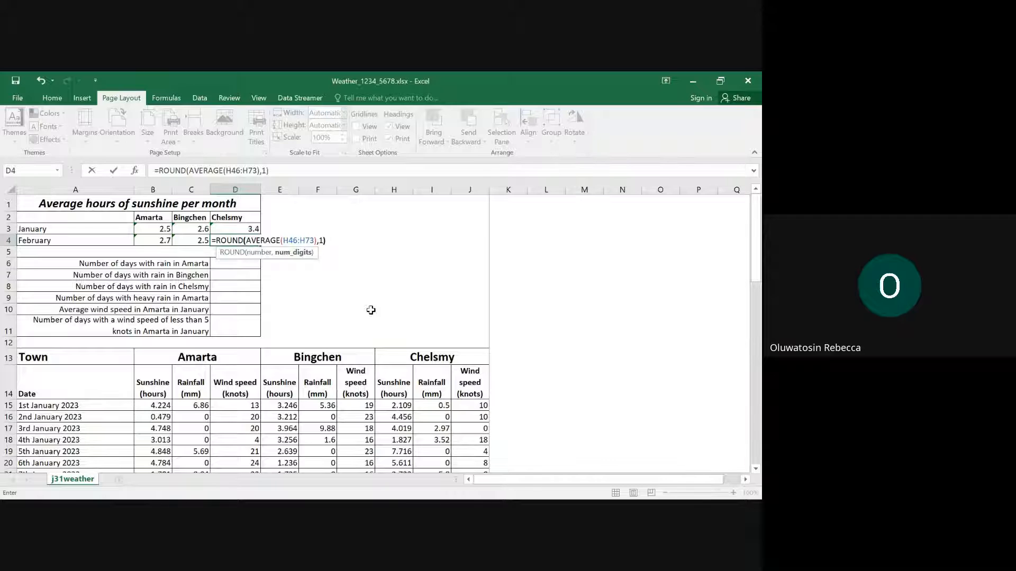
pyautogui.write('1)')
pyautogui.press('Return')
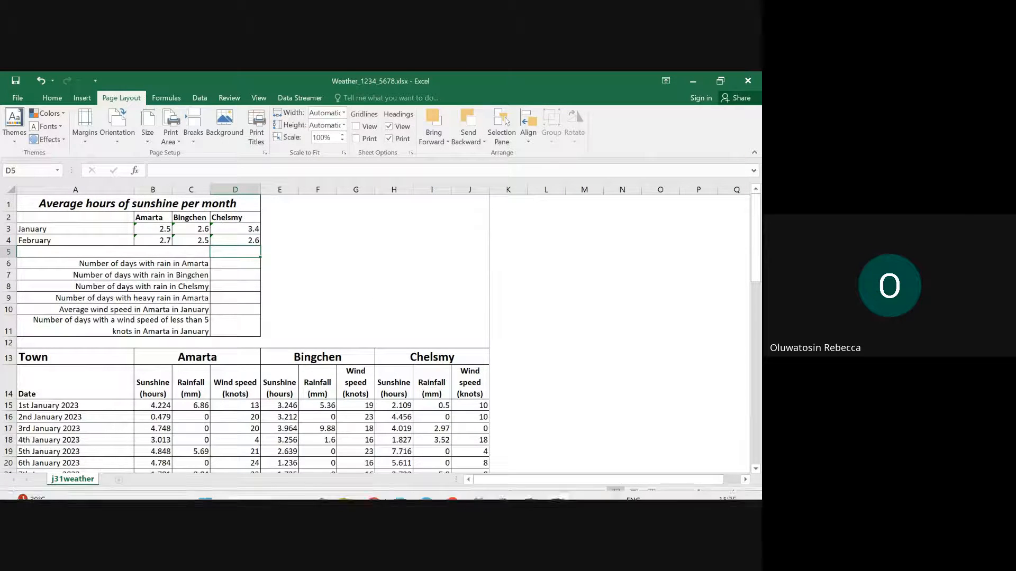
# - Switch to the question paper in Edge and highlight question 4's February instruction for cells B4 to D4
pyautogui.moveTo(427, 489)
pyautogui.click(345, 445)
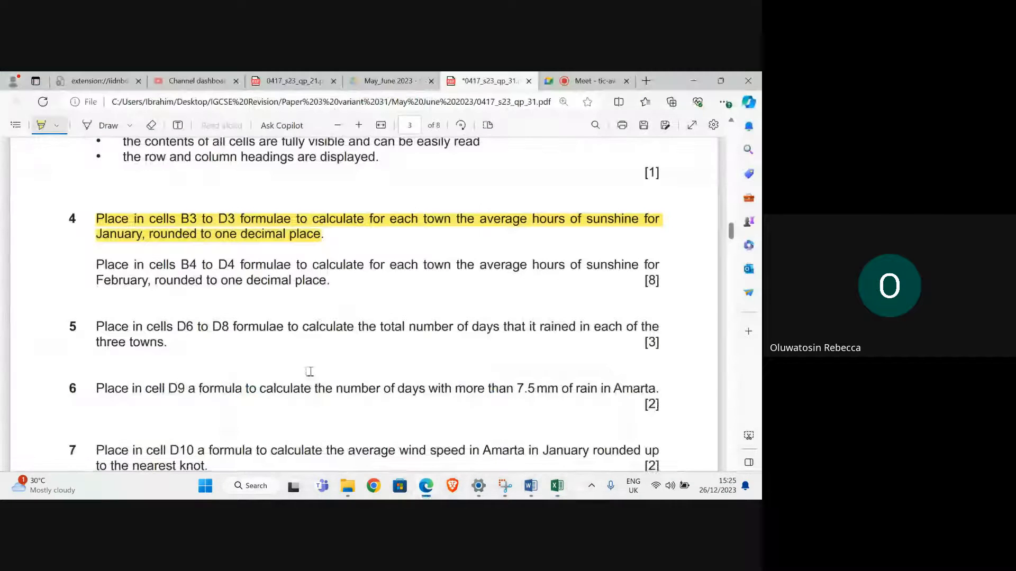
pyautogui.moveTo(91, 259)
pyautogui.mouseDown()
pyautogui.moveTo(227, 281)
pyautogui.moveTo(347, 283)
pyautogui.mouseUp()
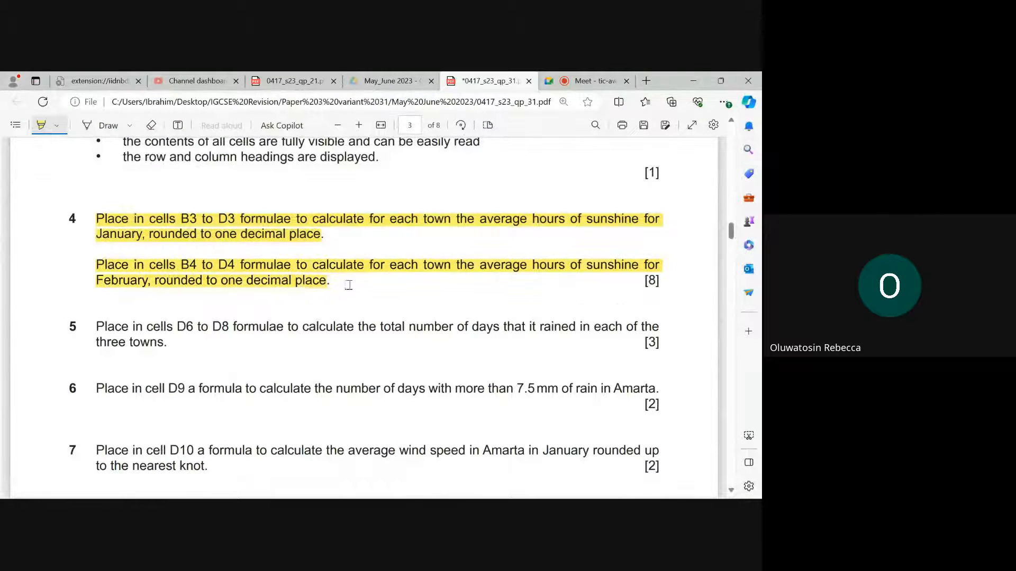
pyautogui.scroll(-2, 227, 283)
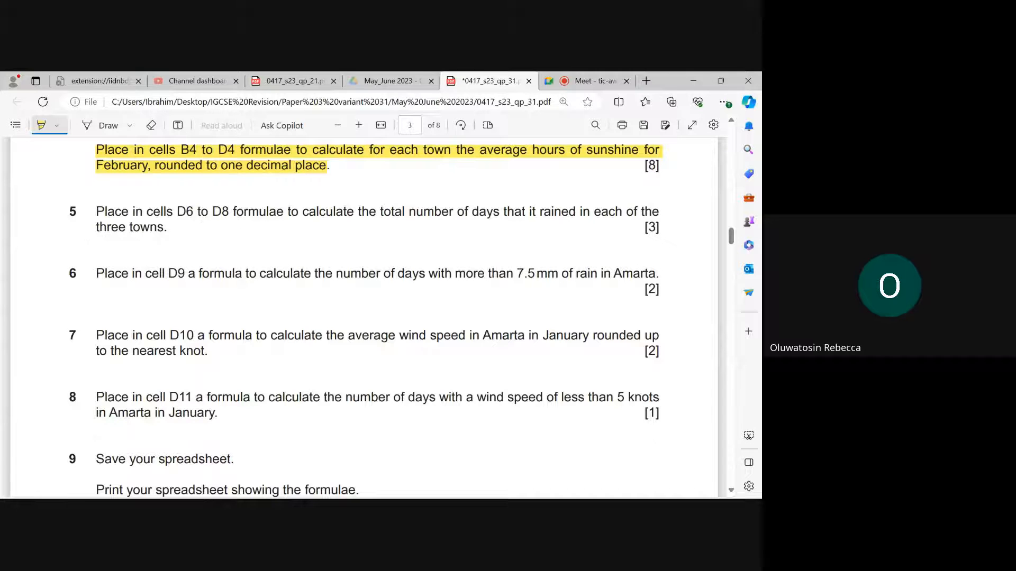
# - Switch to Excel to locate the rain-day cells D6 to D8, and recheck question 5 in Edge
pyautogui.moveTo(557, 485)
pyautogui.click(550, 450)
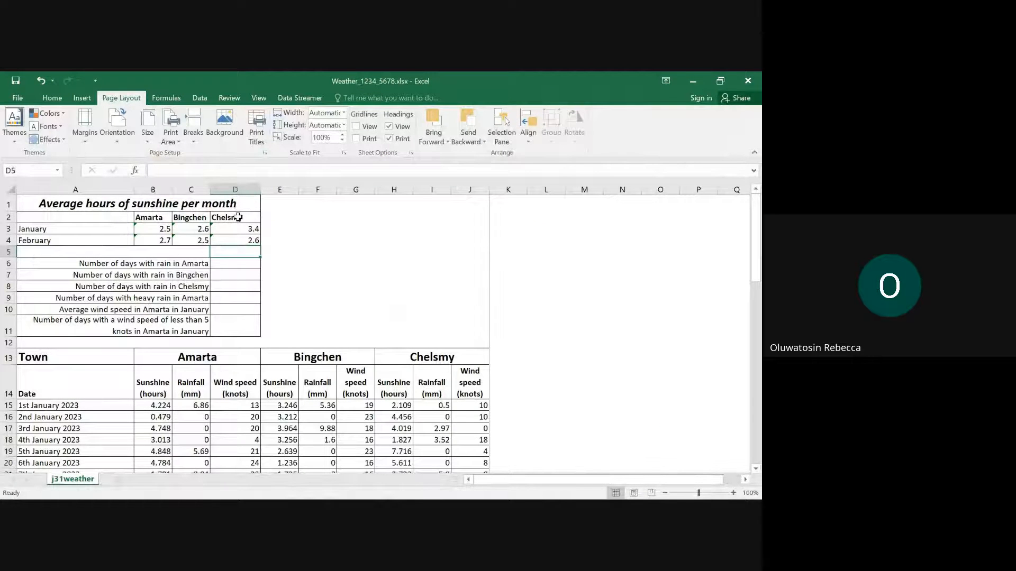
pyautogui.moveTo(233, 263); pyautogui.dragTo(237, 284)
pyautogui.moveTo(539, 476)
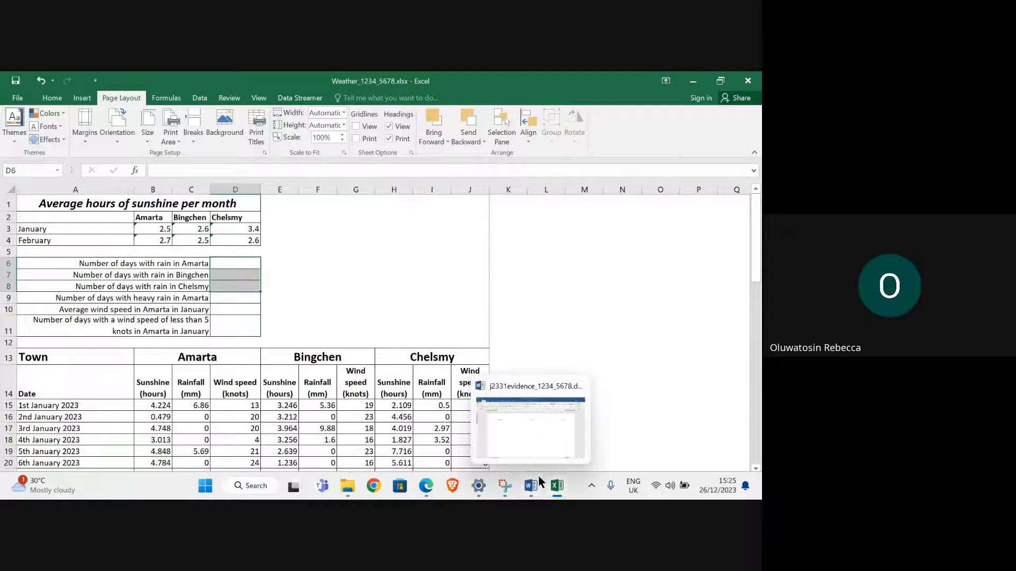
pyautogui.click(318, 418)
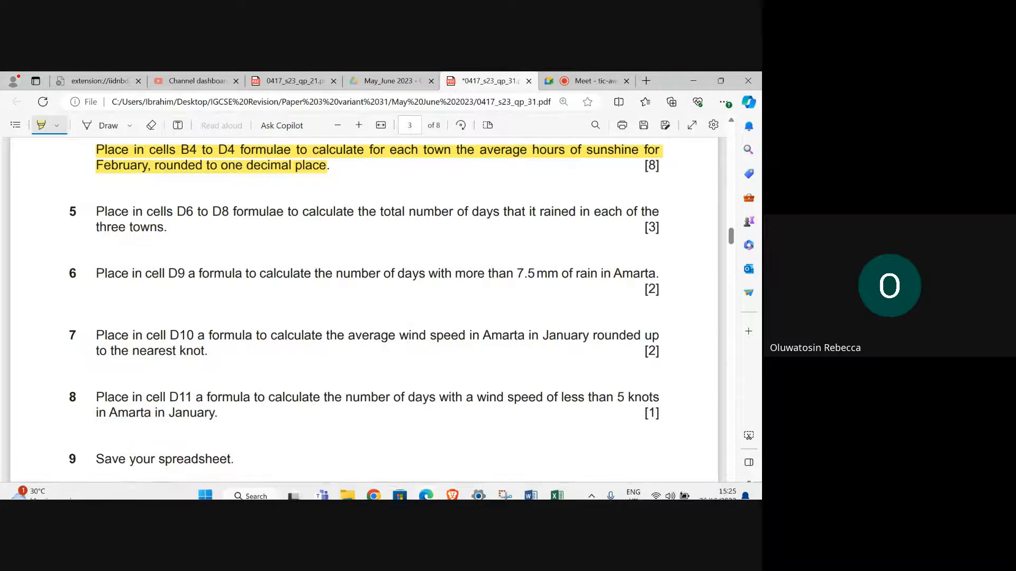
# - Return to Excel to examine Amarta's rainfall values in C15 and C16, and reread question 5 in Edge
pyautogui.click(556, 486)
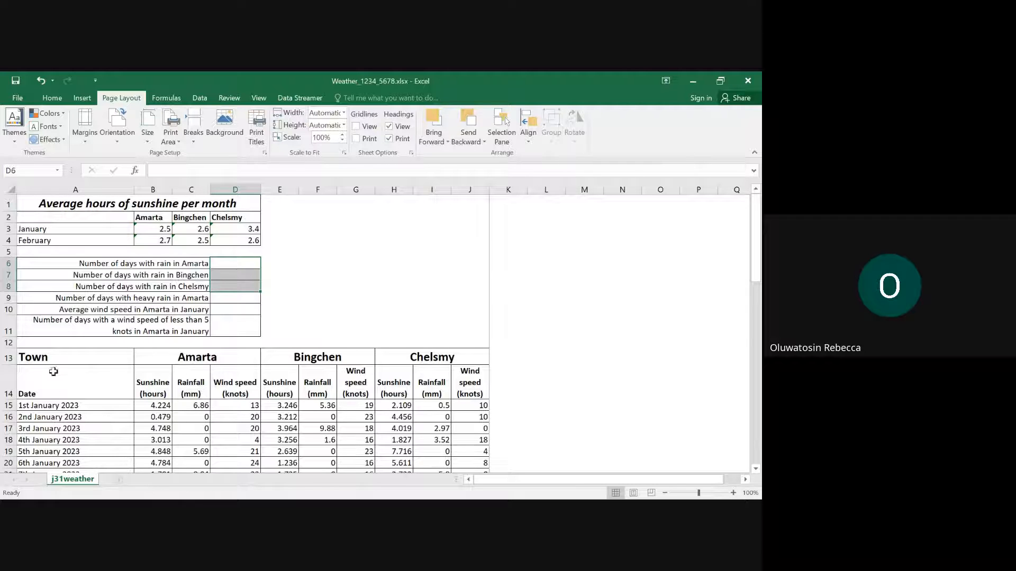
pyautogui.click(205, 408)
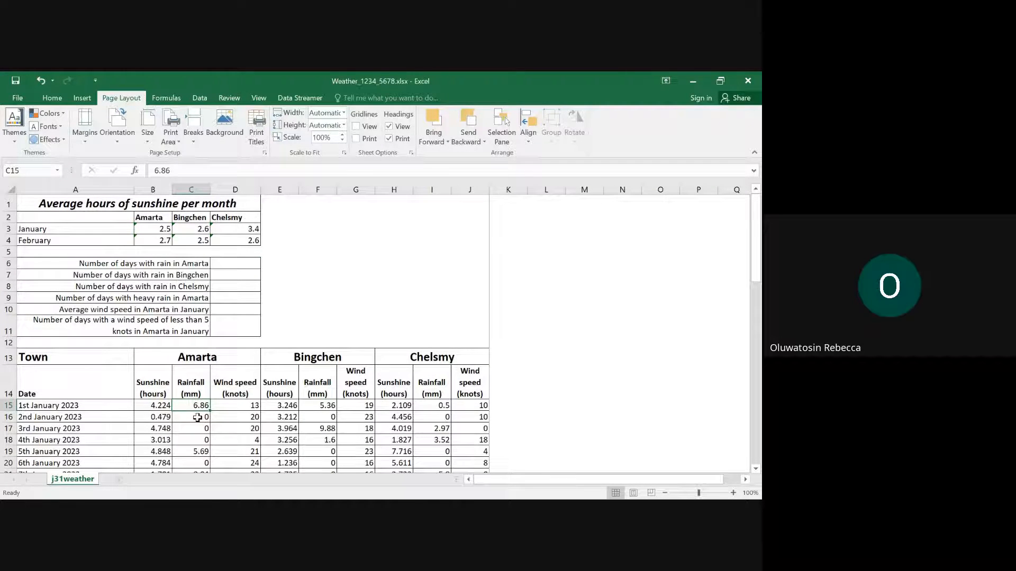
pyautogui.click(198, 418)
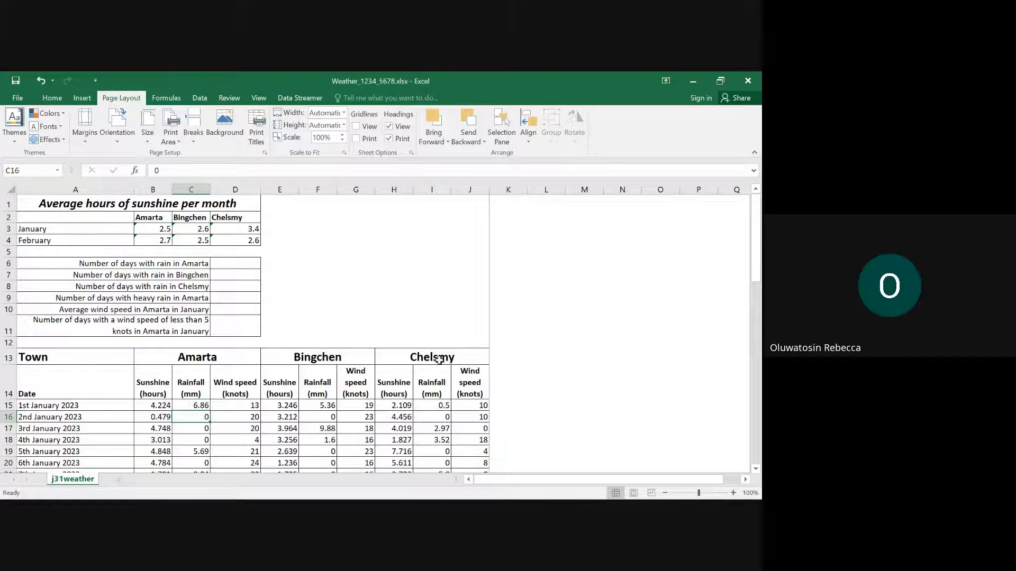
pyautogui.moveTo(427, 486)
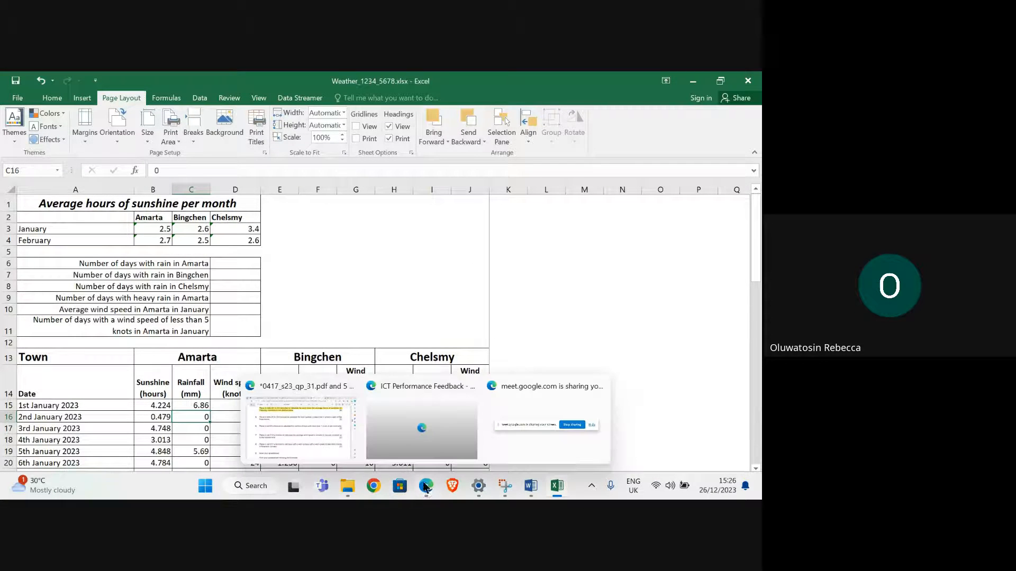
pyautogui.click(295, 442)
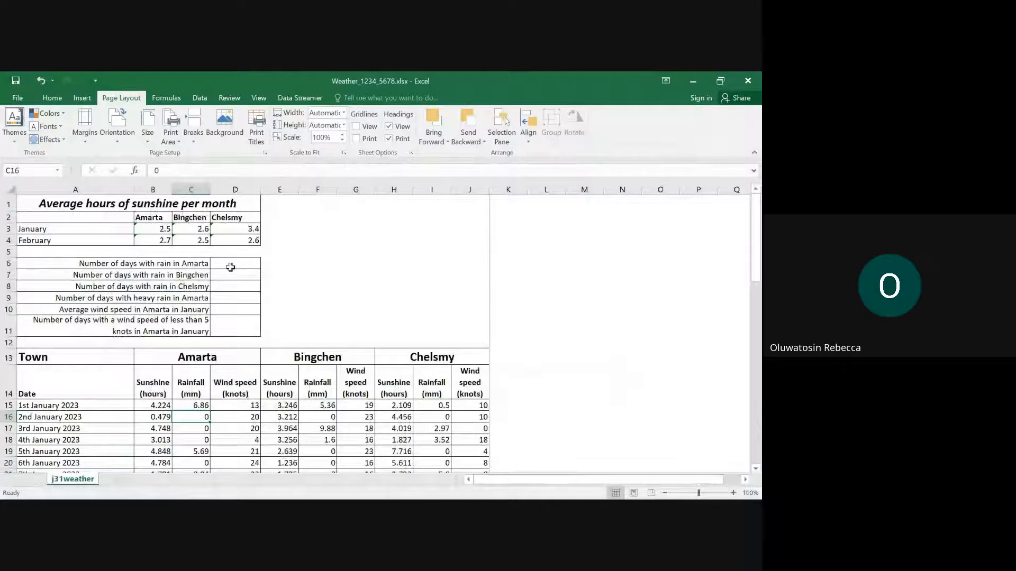
# - Return to Excel and start a COUNTIF formula in cell D6 over Amarta's January rainfall, C15:C45
pyautogui.click(233, 266)
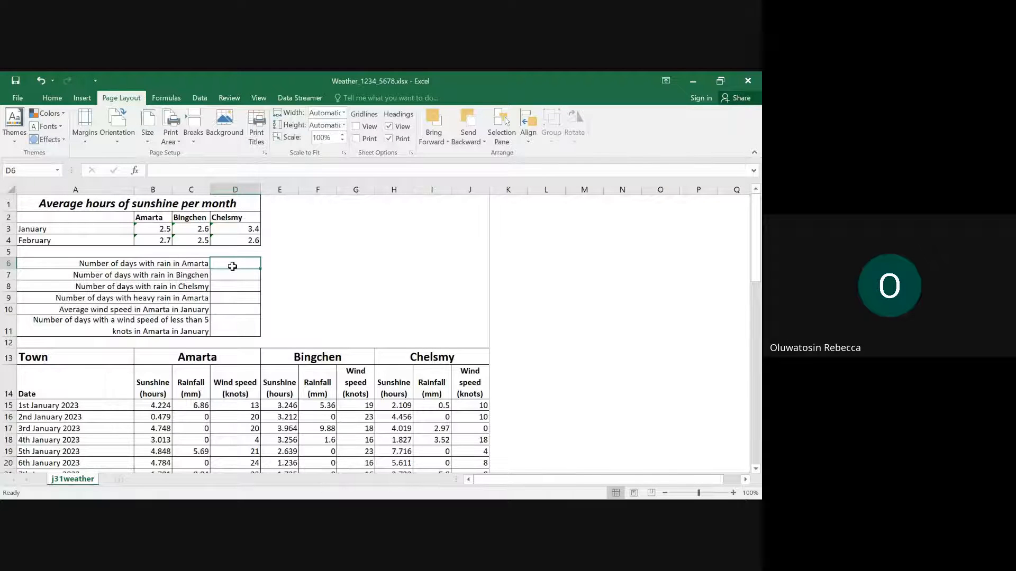
pyautogui.write('=c')
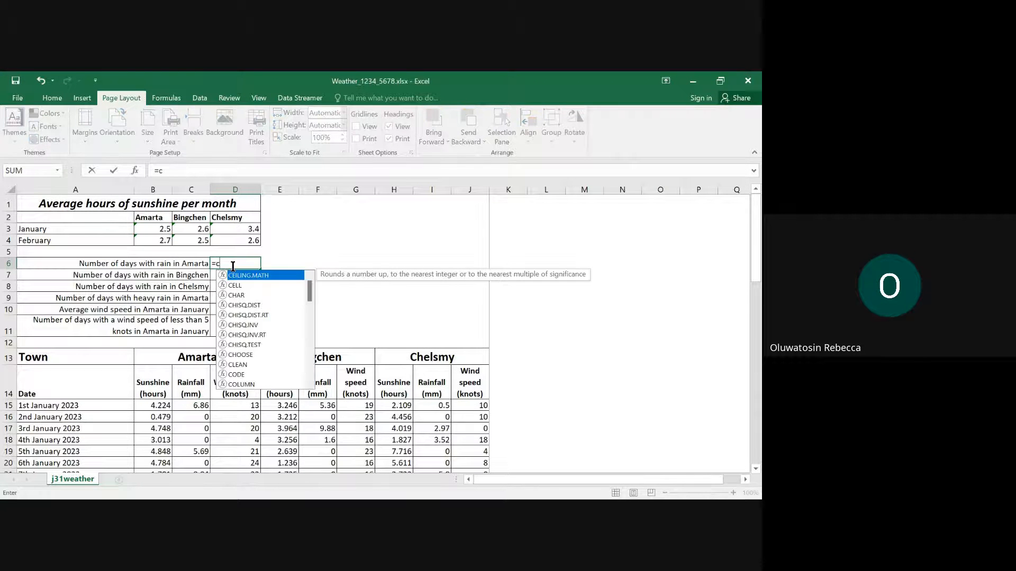
pyautogui.write('oun')
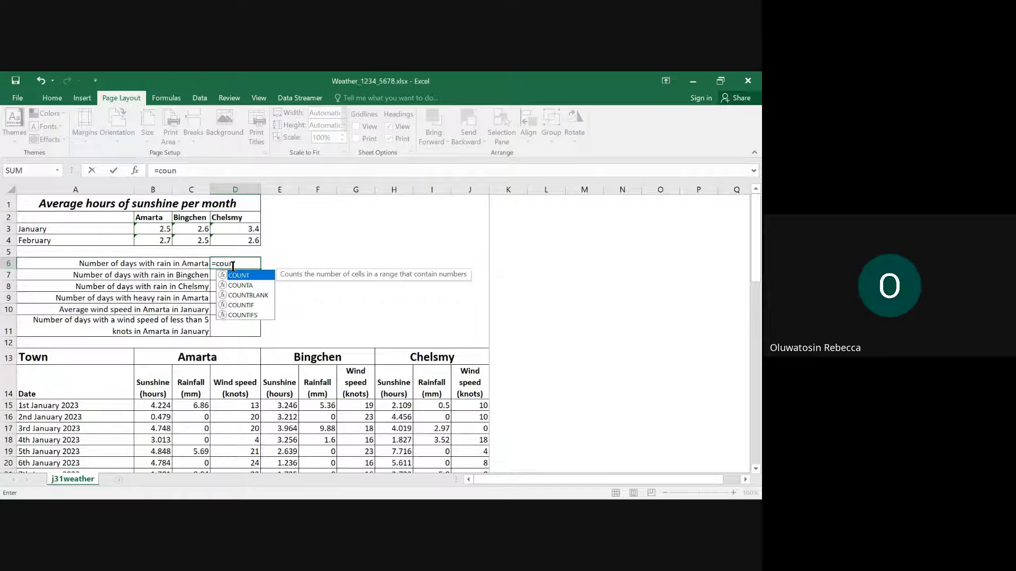
pyautogui.doubleClick(241, 306)
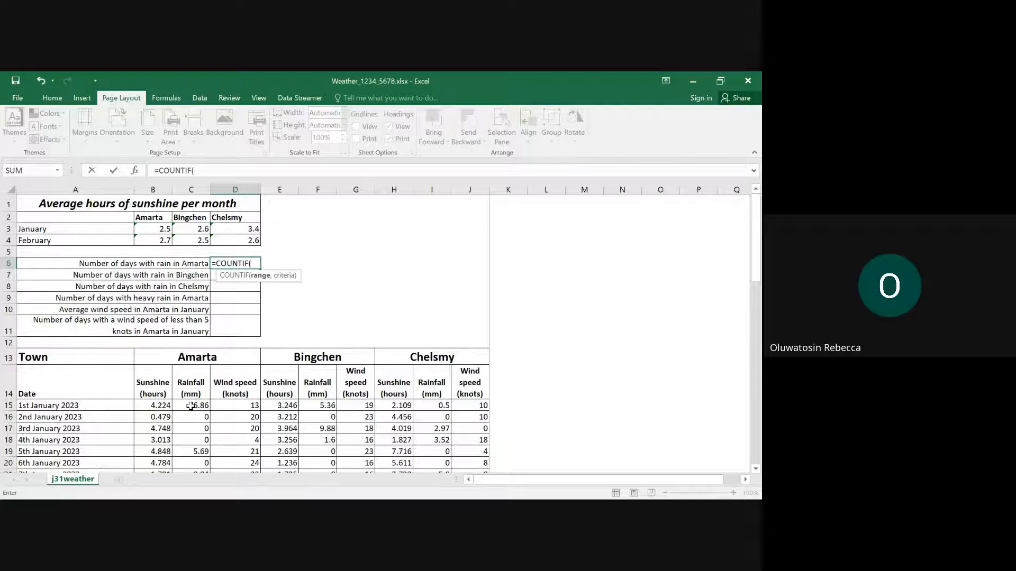
pyautogui.moveTo(190, 406)
pyautogui.mouseDown()
pyautogui.moveTo(185, 486)
pyautogui.moveTo(198, 419)
pyautogui.mouseUp()
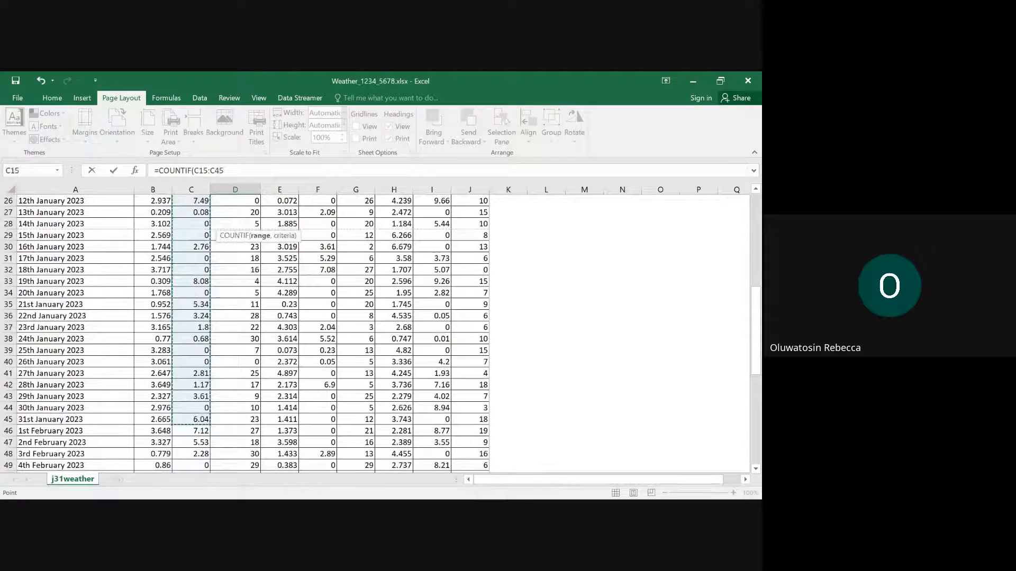
# - Recheck question 5 in Edge, and extend the COUNTIF range in Excel to C15:C73 to include February
pyautogui.moveTo(426, 485)
pyautogui.moveTo(311, 442)
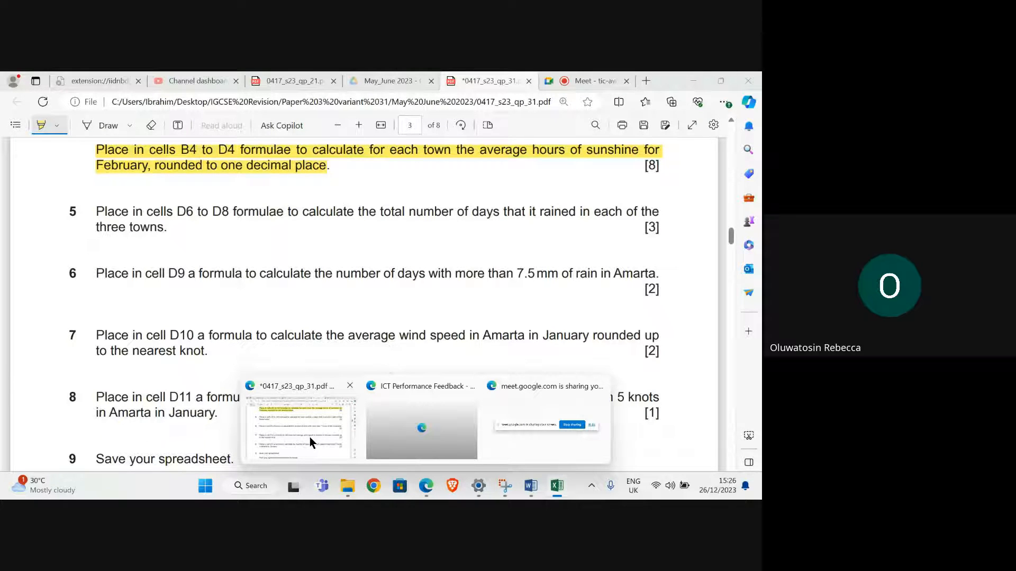
pyautogui.click(329, 444)
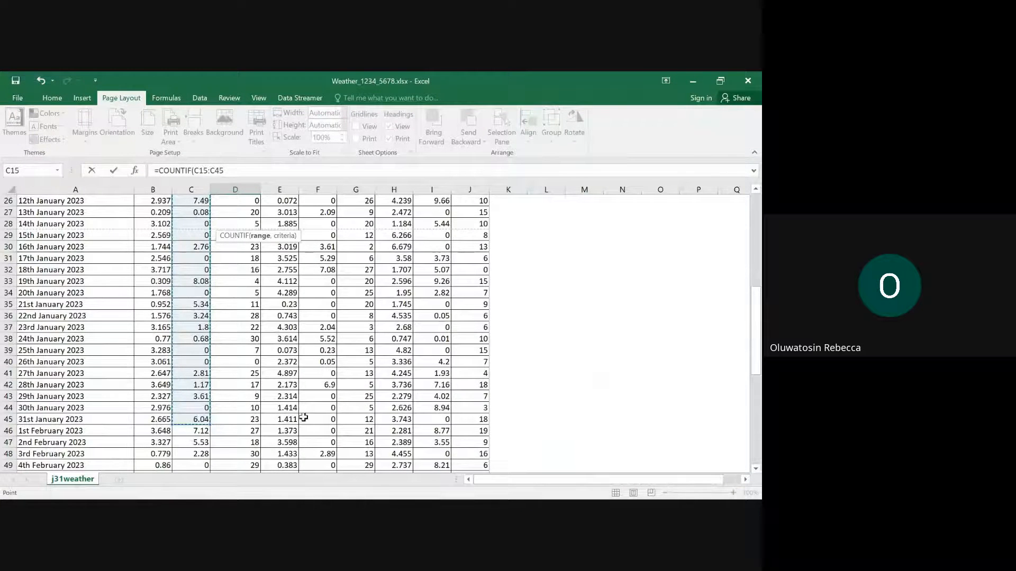
pyautogui.hotkey('shift', 'Down')
pyautogui.hotkey('shift', 'Down')
pyautogui.hotkey('shift', 'Down')
pyautogui.hotkey('shift', 'Down')
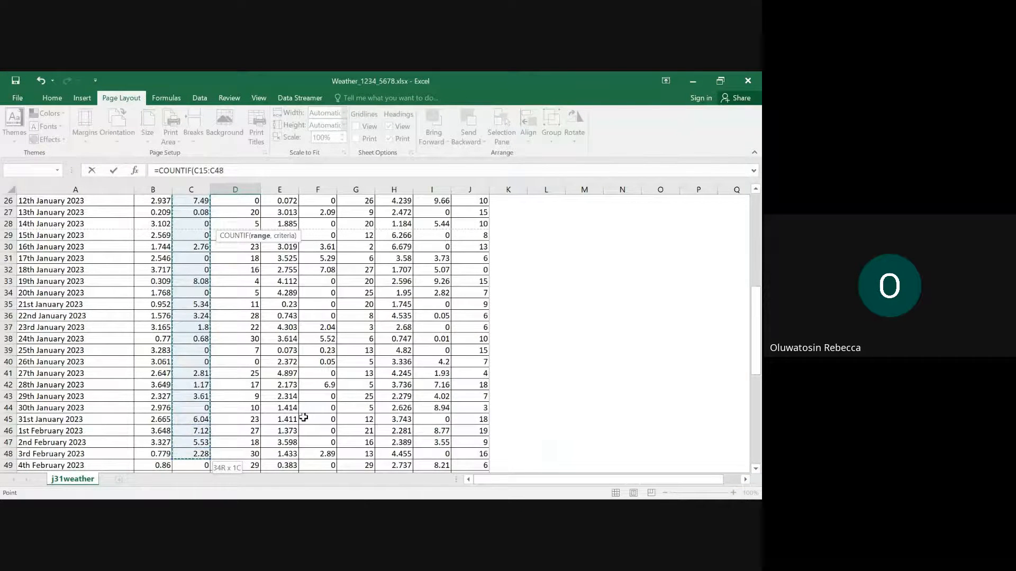
pyautogui.hotkey('shift', 'Down')
pyautogui.hotkey('shift', 'Down')
pyautogui.hotkey('shift', 'Down')
pyautogui.hotkey('shift', 'Down')
pyautogui.hotkey('shift', 'Down')
pyautogui.hotkey('shift', 'Down')
pyautogui.hotkey('shift', 'Down')
pyautogui.hotkey('shift', 'Down')
pyautogui.hotkey('shift', 'Down')
pyautogui.hotkey('shift', 'Down')
pyautogui.hotkey('shift', 'Down')
pyautogui.hotkey('shift', 'Down')
pyautogui.hotkey('shift', 'Down')
pyautogui.hotkey('shift', 'Down')
pyautogui.hotkey('shift', 'Down')
pyautogui.hotkey('shift', 'Down')
pyautogui.hotkey('shift', 'Down')
pyautogui.hotkey('shift', 'Down')
pyautogui.hotkey('shift', 'Down')
pyautogui.hotkey('shift', 'Down')
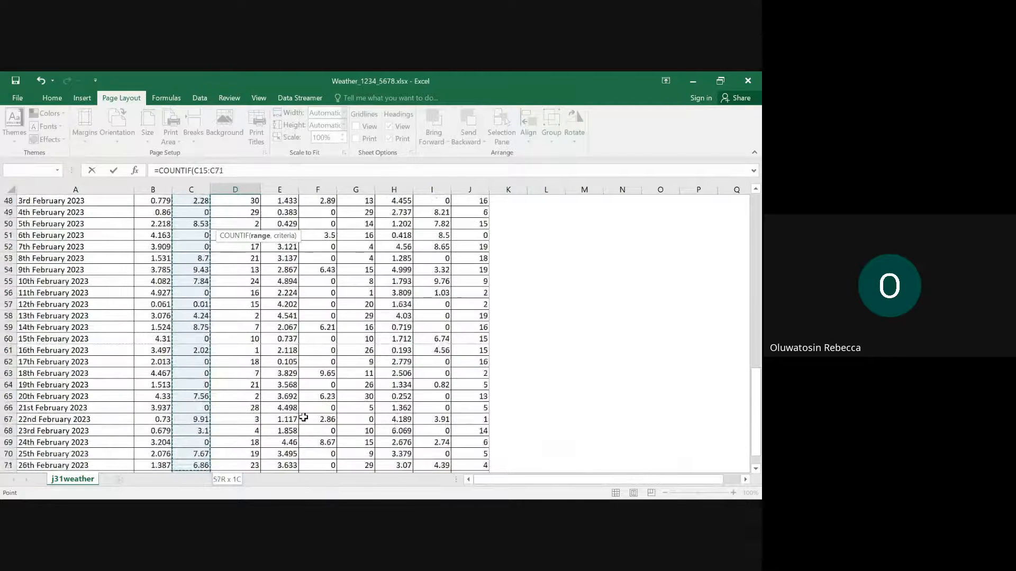
pyautogui.hotkey('shift', 'Up')
pyautogui.hotkey('shift', 'Up')
pyautogui.hotkey('shift', 'Up')
pyautogui.hotkey('shift', 'Up')
pyautogui.hotkey('shift', 'Up')
pyautogui.hotkey('shift', 'Up')
pyautogui.hotkey('shift', 'Up')
pyautogui.hotkey('shift', 'Up')
pyautogui.hotkey('shift', 'Up')
pyautogui.hotkey('shift', 'Up')
pyautogui.hotkey('shift', 'Up')
pyautogui.hotkey('shift', 'Up')
pyautogui.hotkey('shift', 'Up')
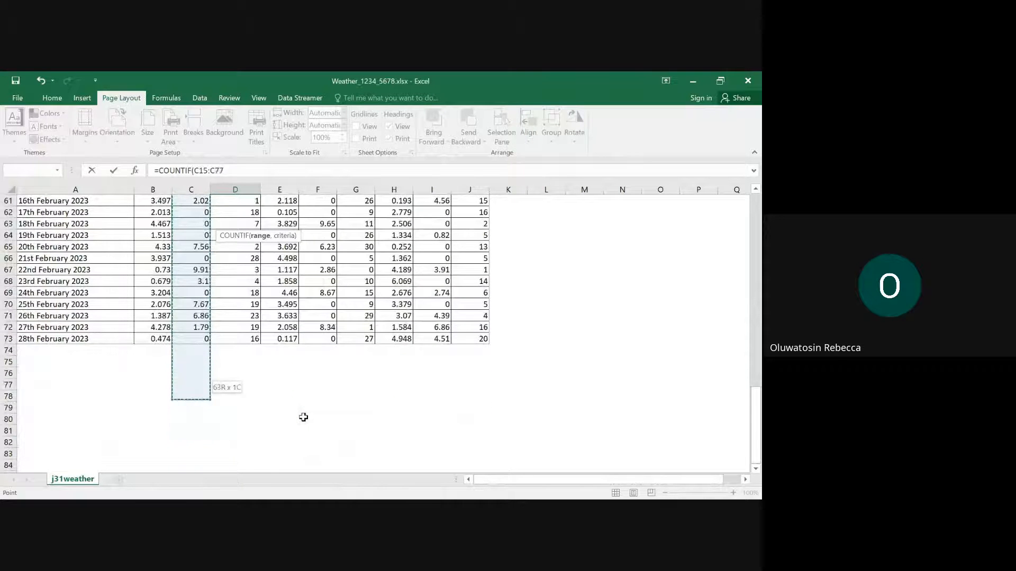
pyautogui.hotkey('shift', 'Down')
pyautogui.hotkey('shift', 'Down')
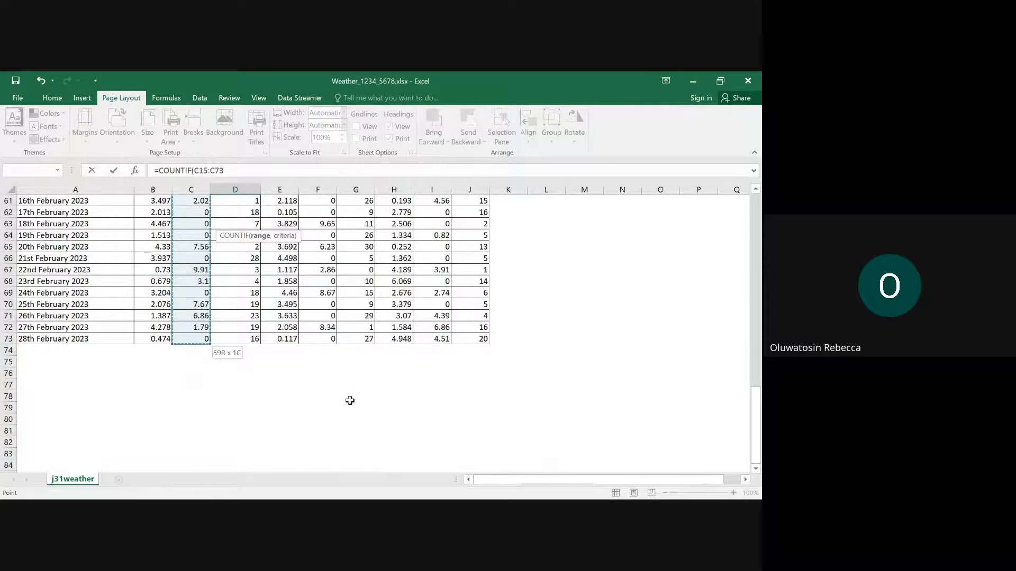
# - Complete the D6 COUNTIF formula with the criterion ">0" to count Amarta's days with rain
pyautogui.scroll(12, 367, 360)
pyautogui.scroll(8, 368, 360)
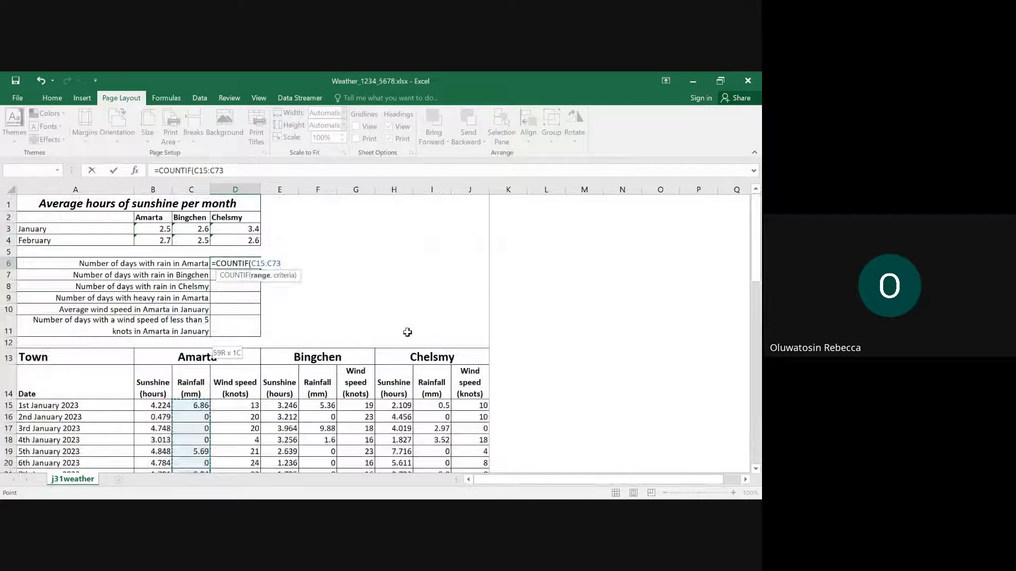
pyautogui.write(',">0')
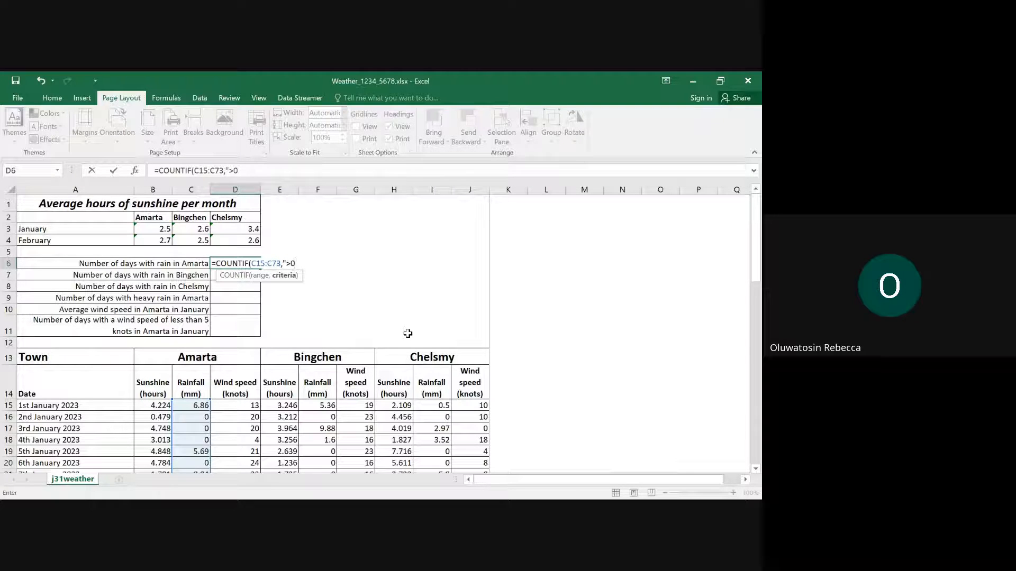
pyautogui.write('")')
pyautogui.press('Return')
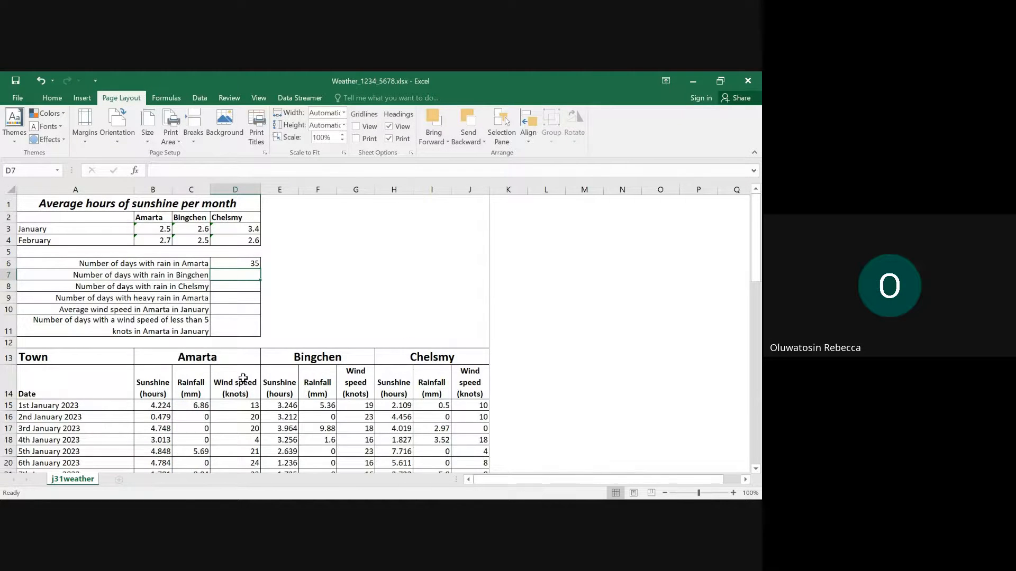
# - Examine the non-zero values in Amarta's Rainfall column, going through January and February from C15 to C72, to check the rain-day count
pyautogui.scroll(-1, 243, 376)
pyautogui.scroll(1, 233, 389)
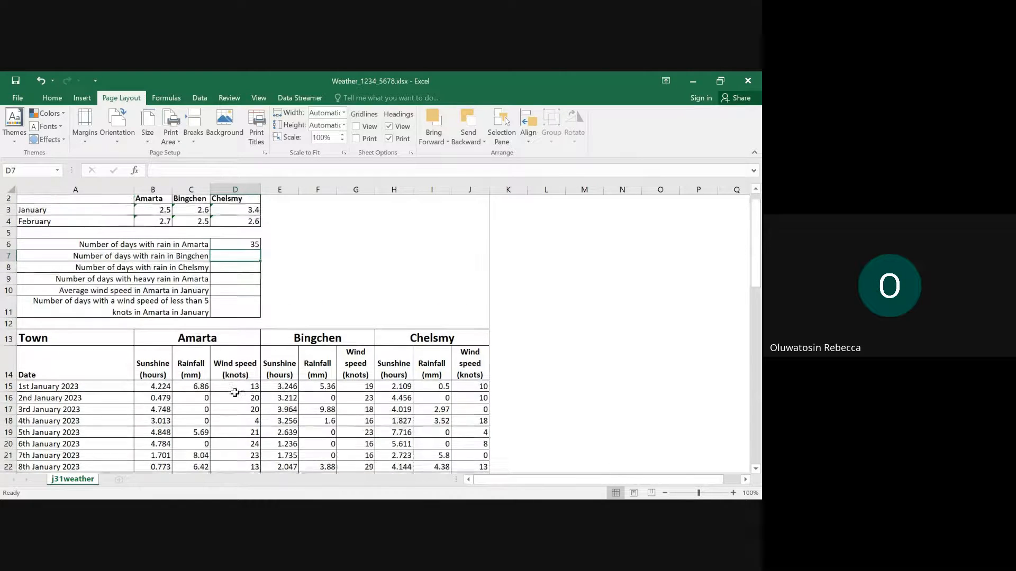
pyautogui.scroll(-4, 237, 386)
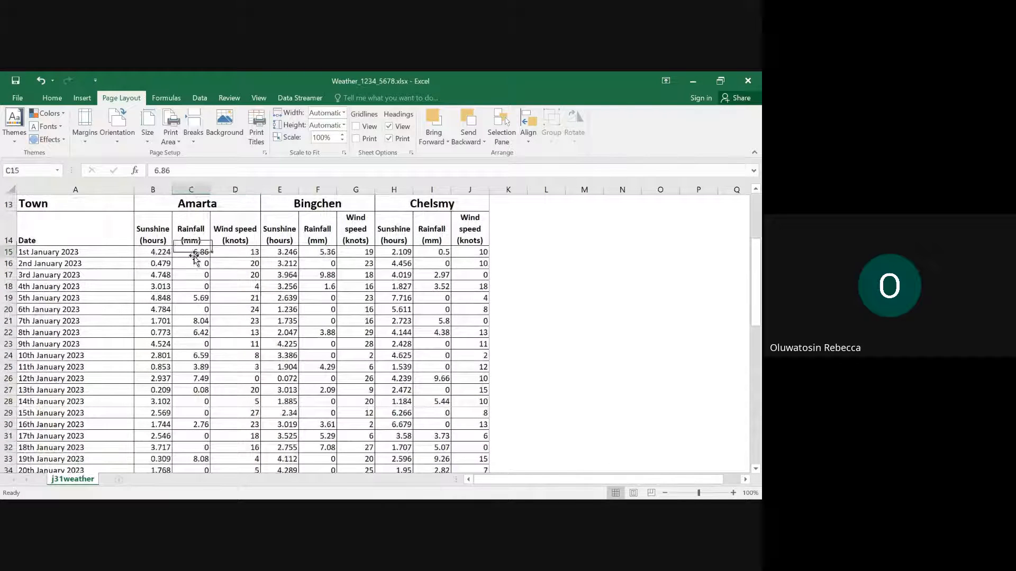
pyautogui.click(193, 254)
pyautogui.click(203, 297)
pyautogui.click(207, 321)
pyautogui.click(204, 332)
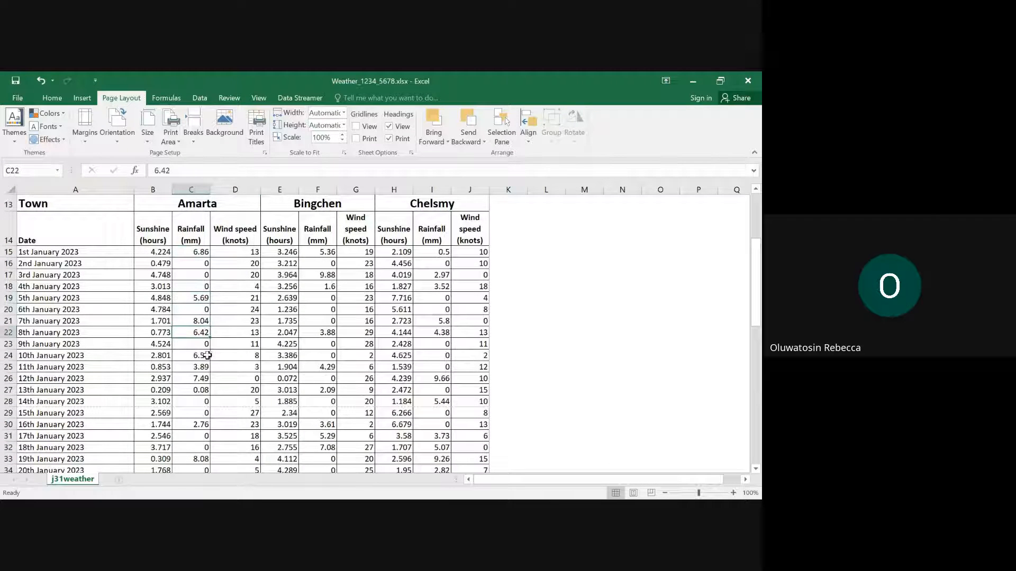
pyautogui.click(202, 356)
pyautogui.click(202, 367)
pyautogui.click(202, 378)
pyautogui.click(201, 390)
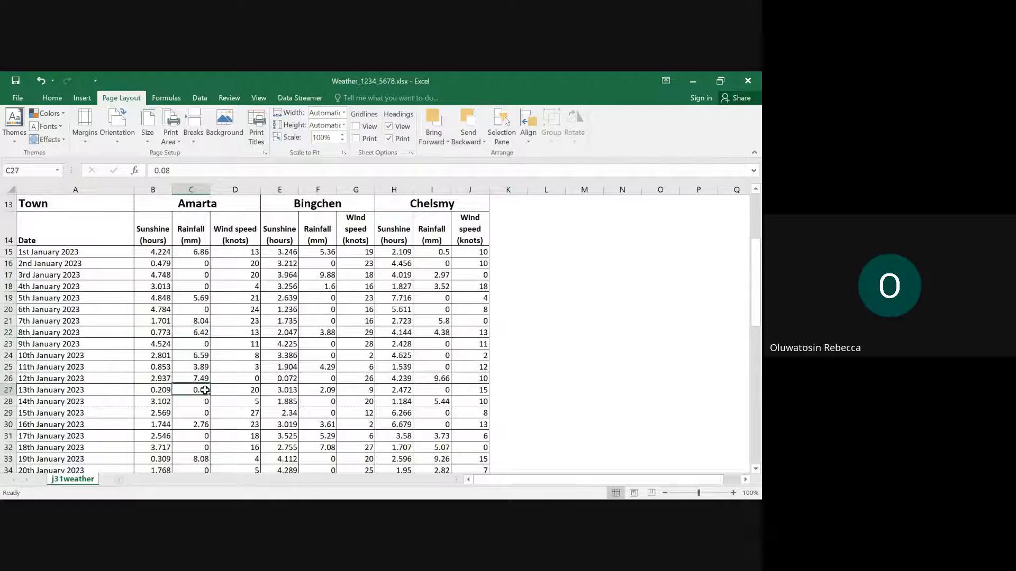
pyautogui.scroll(-4, 195, 370)
pyautogui.click(202, 259)
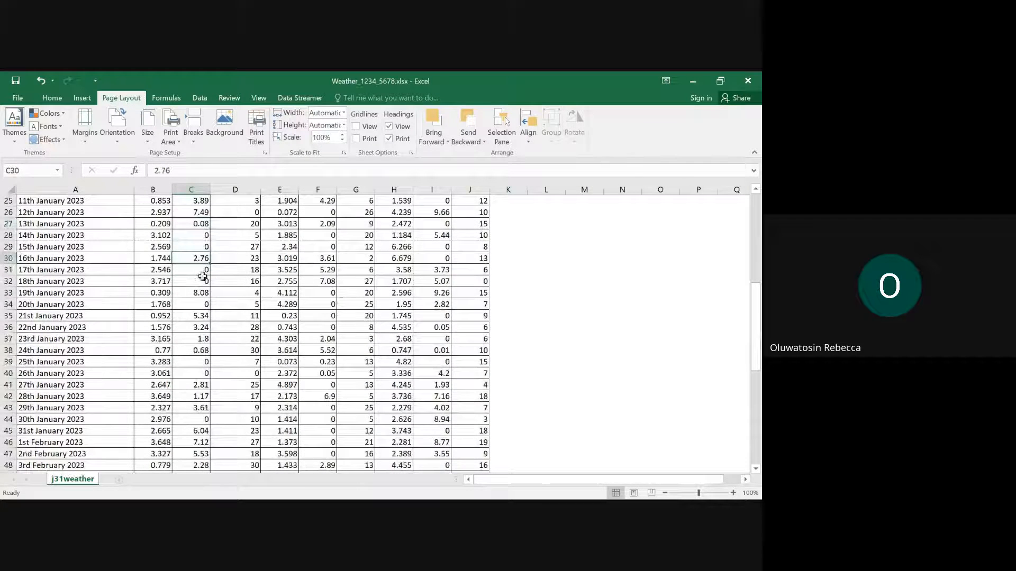
pyautogui.click(203, 297)
pyautogui.click(203, 316)
pyautogui.click(203, 328)
pyautogui.click(203, 339)
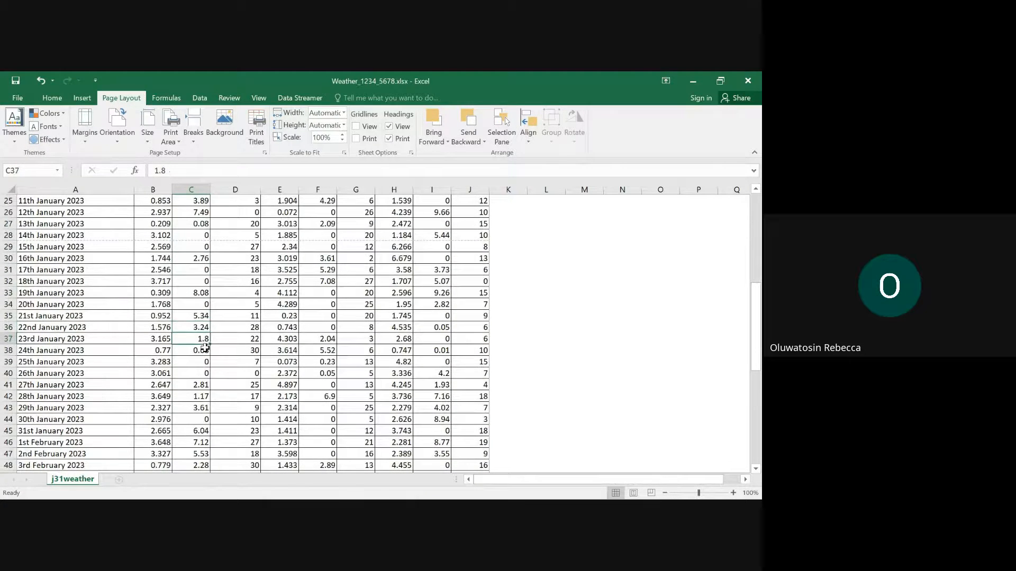
pyautogui.click(204, 350)
pyautogui.scroll(-2, 205, 349)
pyautogui.scroll(-1, 206, 346)
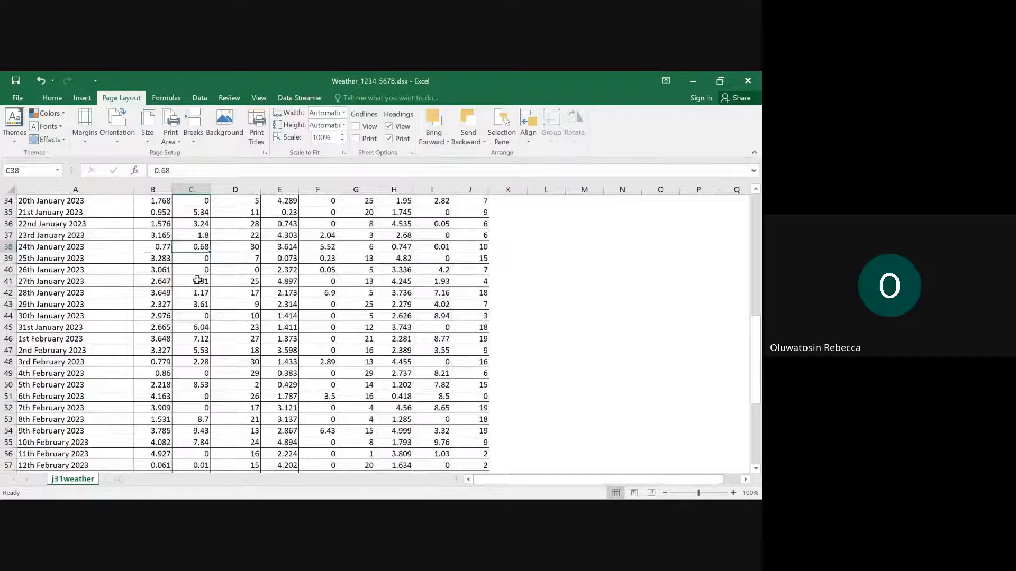
pyautogui.click(203, 281)
pyautogui.click(203, 293)
pyautogui.click(203, 304)
pyautogui.click(203, 315)
pyautogui.click(203, 328)
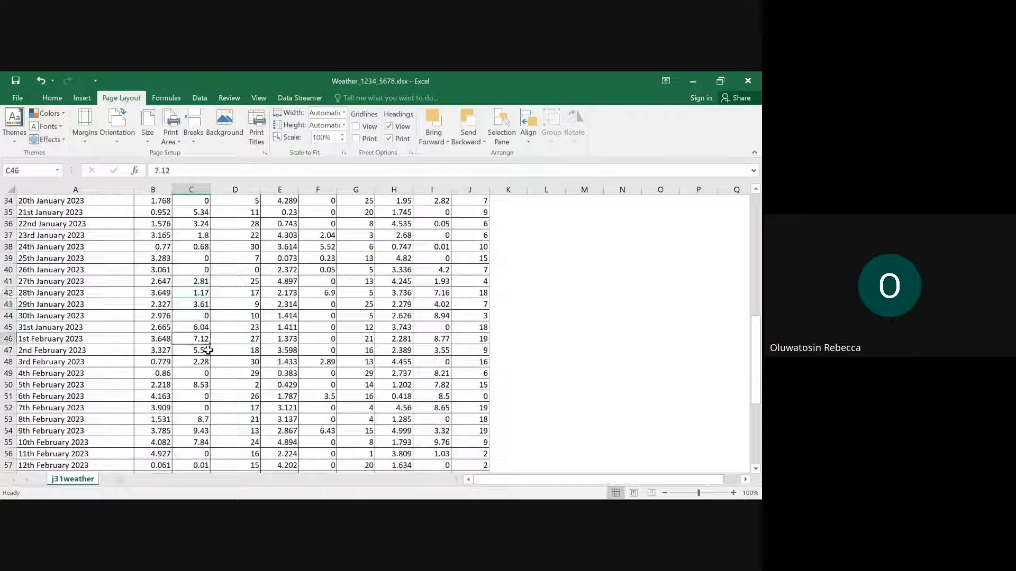
pyautogui.click(203, 338)
pyautogui.click(203, 350)
pyautogui.click(205, 362)
pyautogui.scroll(-4, 206, 359)
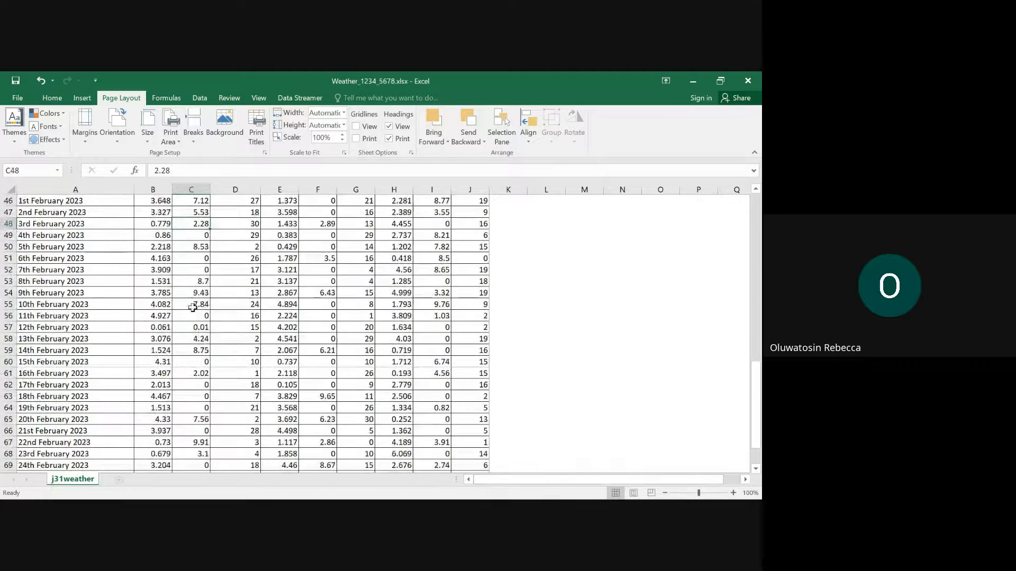
pyautogui.click(203, 247)
pyautogui.click(199, 288)
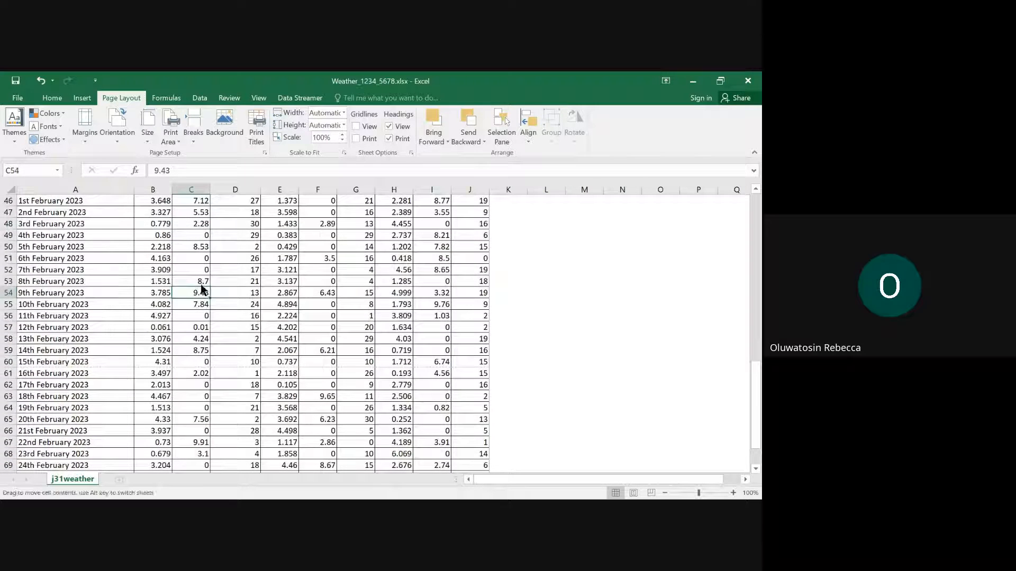
pyautogui.click(203, 305)
pyautogui.click(203, 316)
pyautogui.click(204, 328)
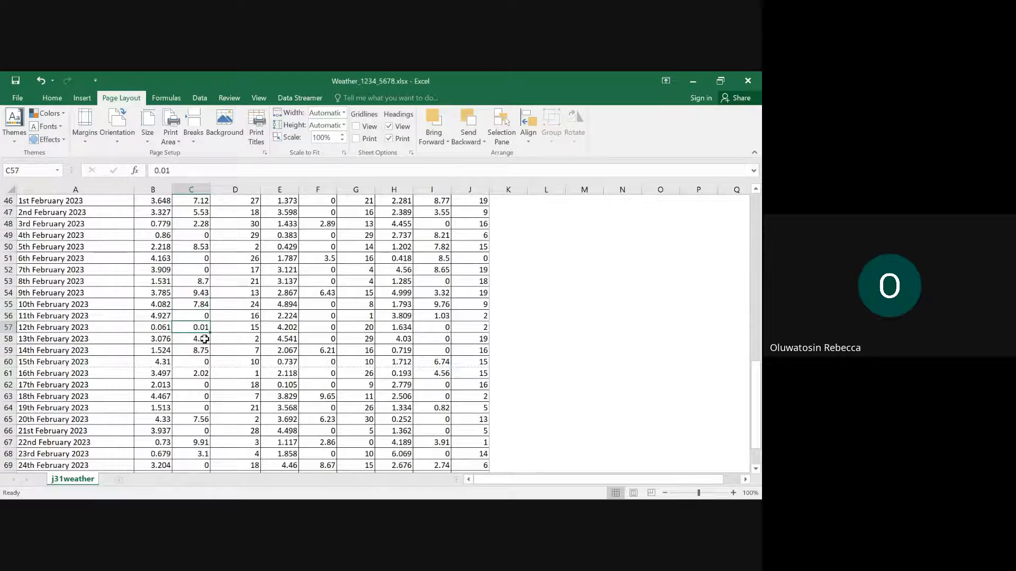
pyautogui.click(207, 338)
pyautogui.click(211, 350)
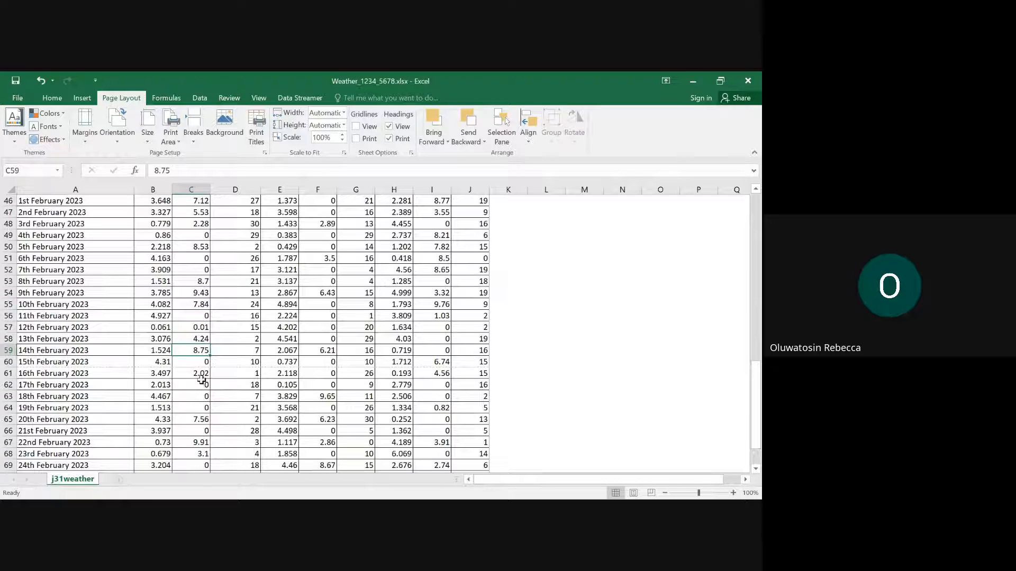
pyautogui.click(202, 374)
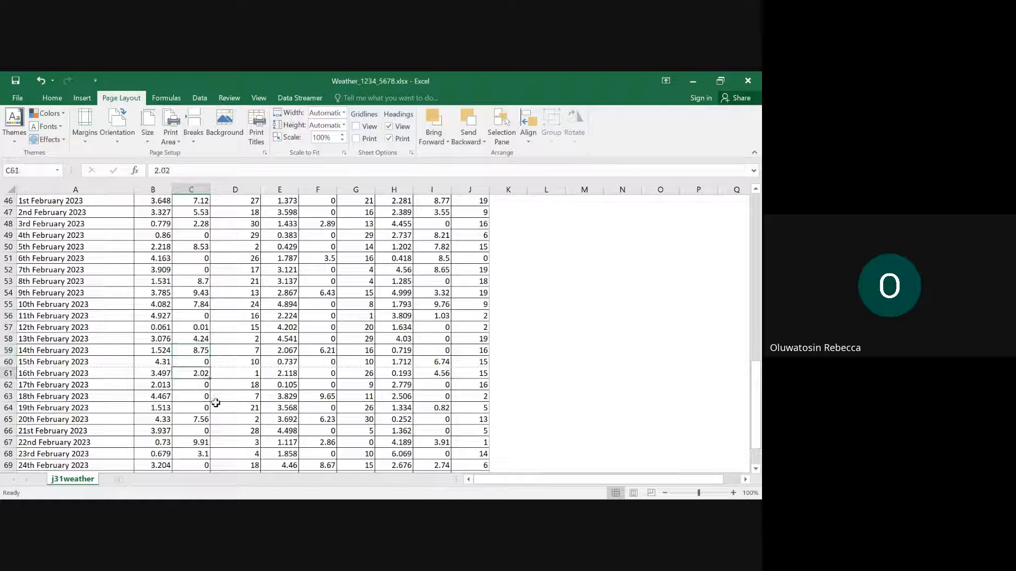
pyautogui.click(200, 419)
pyautogui.scroll(-1, 204, 410)
pyautogui.scroll(-3, 204, 408)
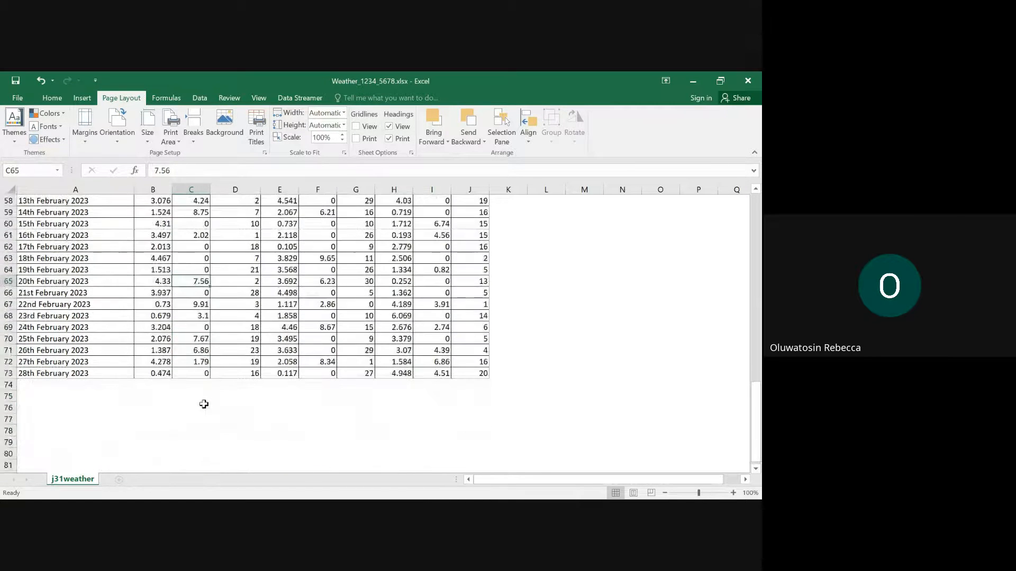
pyautogui.click(191, 306)
pyautogui.click(196, 326)
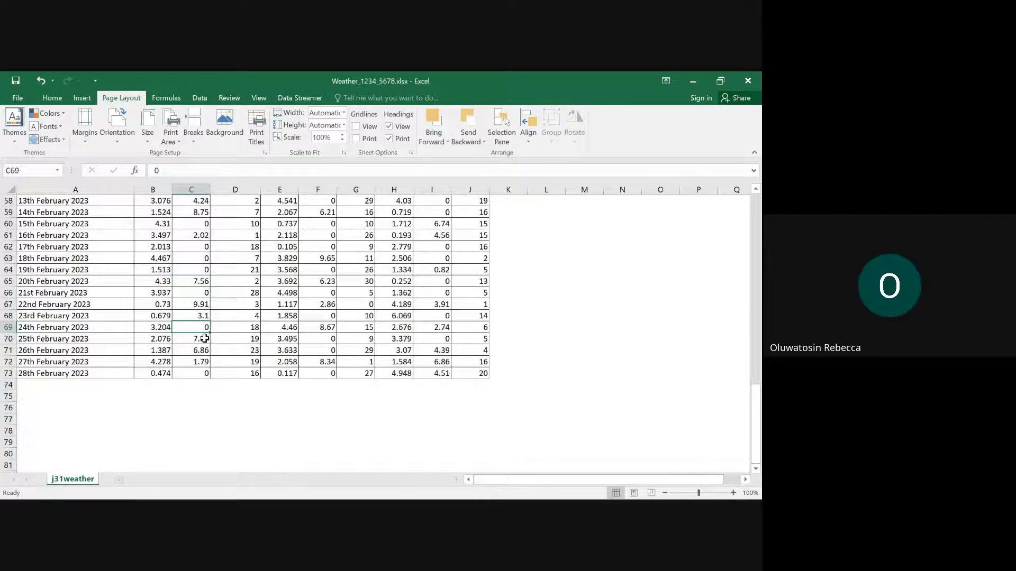
pyautogui.click(198, 338)
pyautogui.click(199, 350)
pyautogui.click(202, 361)
# - Enter a COUNTIF formula in cell D7 over Bingchen's rainfall, F15:F73, with the criterion ">0" to count its days with rain
pyautogui.scroll(19, 259, 360)
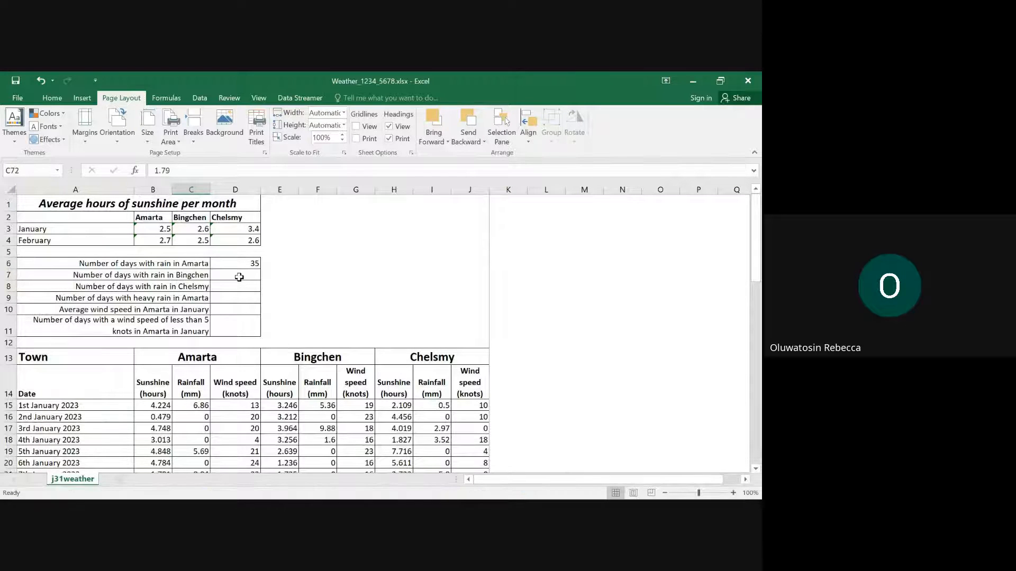
pyautogui.click(240, 277)
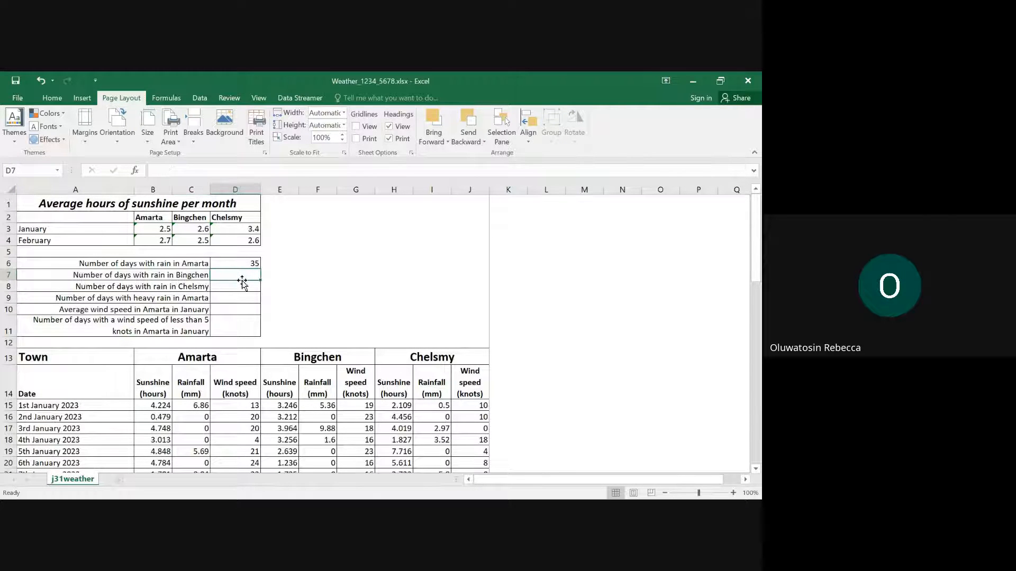
pyautogui.write('=cou')
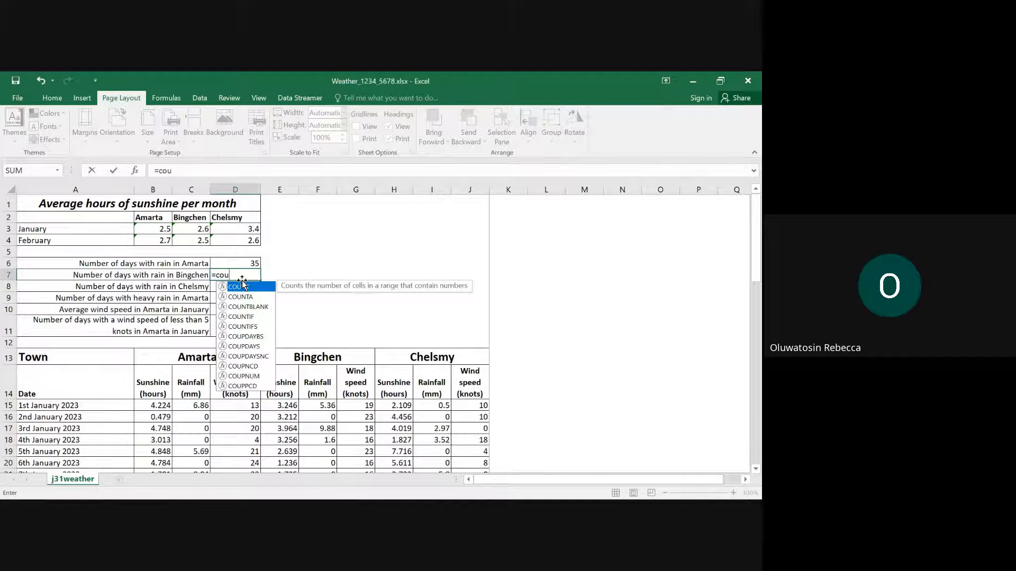
pyautogui.doubleClick(247, 317)
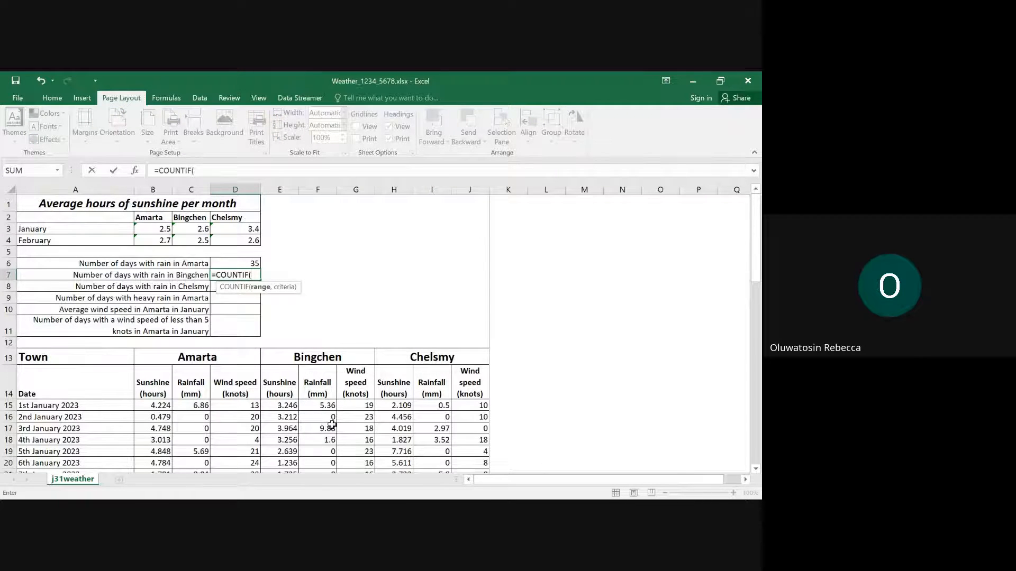
pyautogui.moveTo(322, 405); pyautogui.dragTo(306, 438)
pyautogui.scroll(6, 288, 416)
pyautogui.scroll(11, 287, 416)
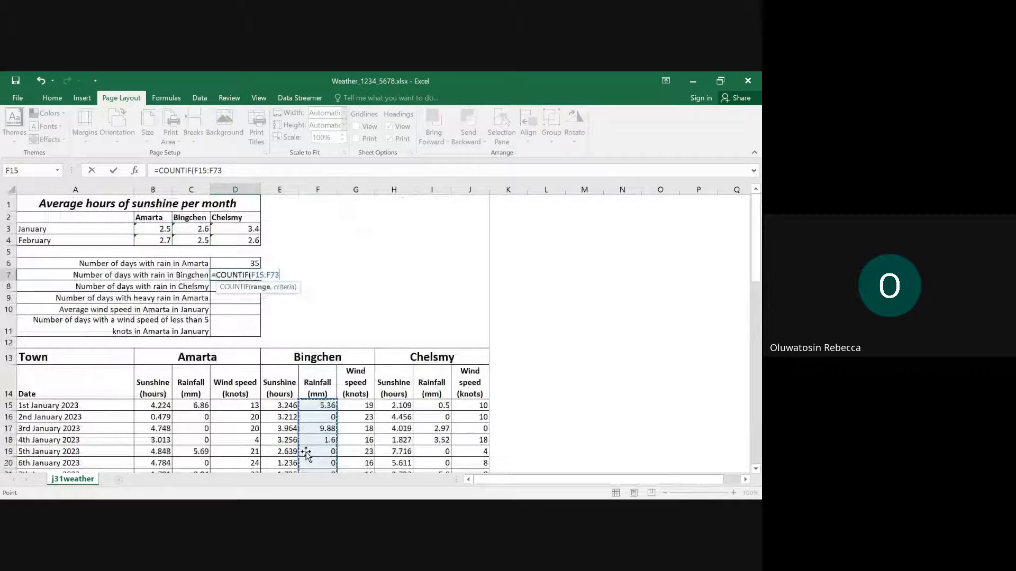
pyautogui.write(',')
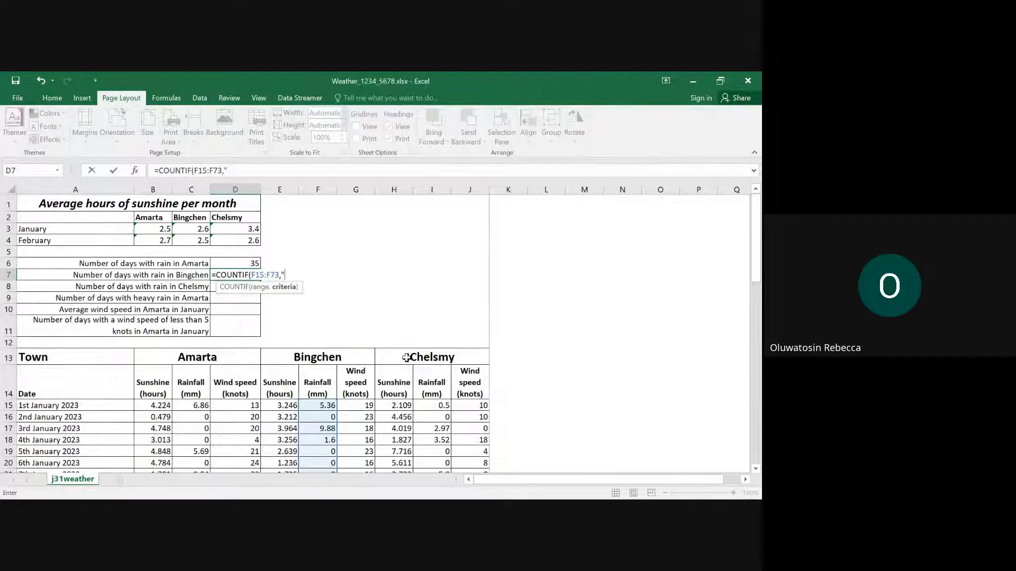
pyautogui.write('">0@)')
pyautogui.press('BackSpace')
pyautogui.write('")')
pyautogui.press('Return')
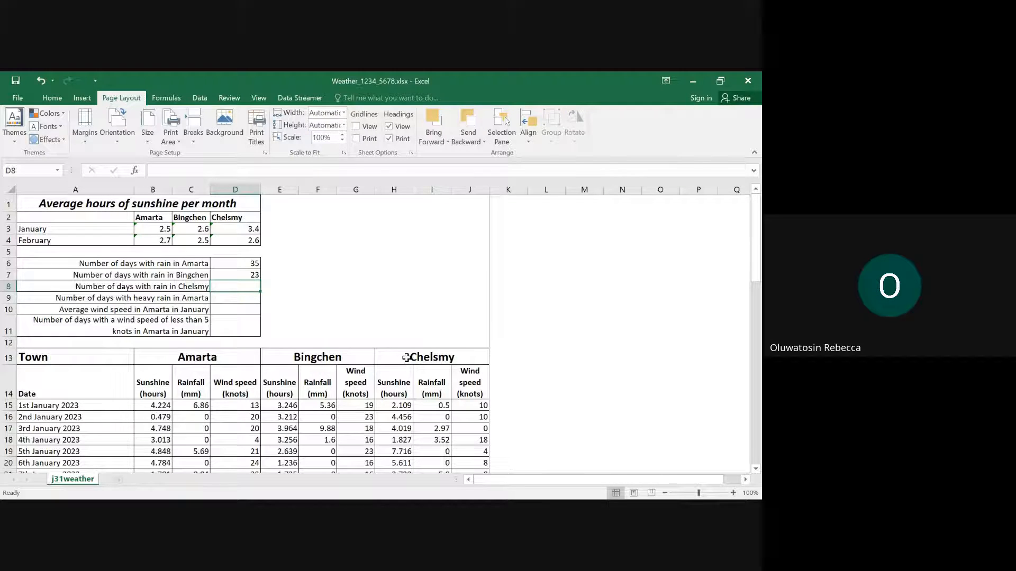
# - Enter a COUNTIF formula in cell D8 over Chelsmy's rainfall, I15:I73, with the criterion ">0" to count its days with rain
pyautogui.write('=co')
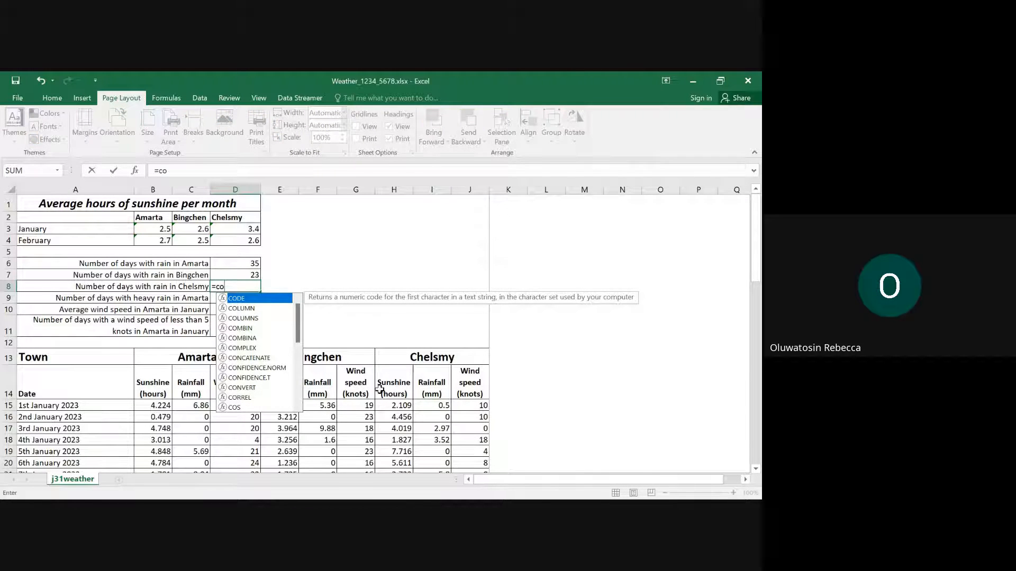
pyautogui.write('u')
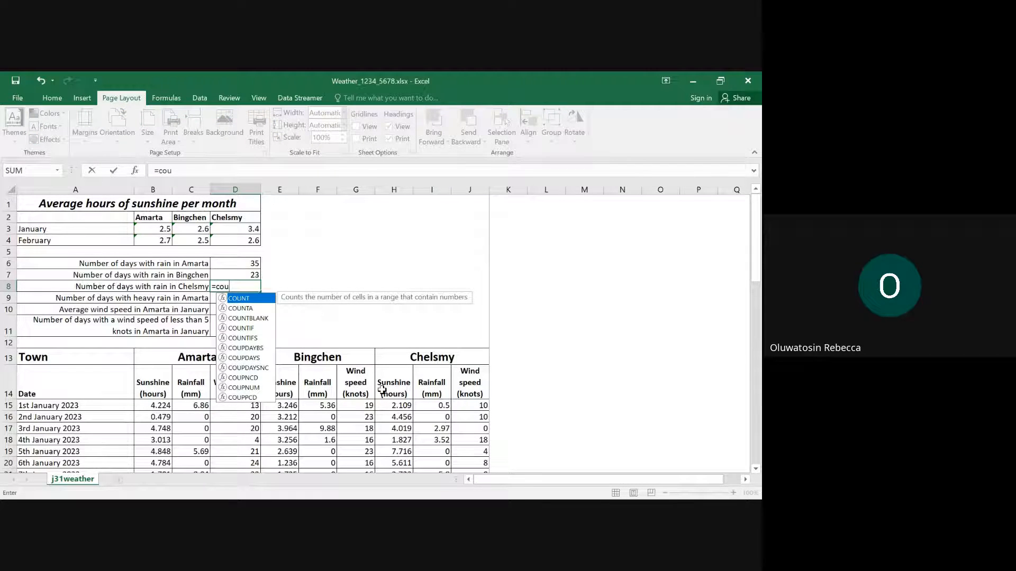
pyautogui.doubleClick(246, 328)
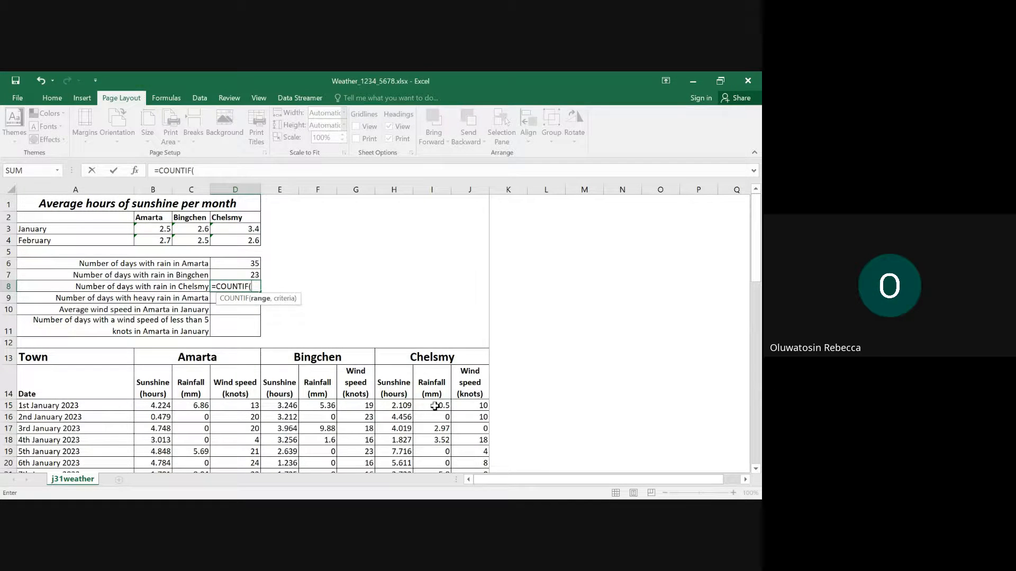
pyautogui.moveTo(433, 405); pyautogui.dragTo(432, 497)
pyautogui.scroll(6, 432, 450)
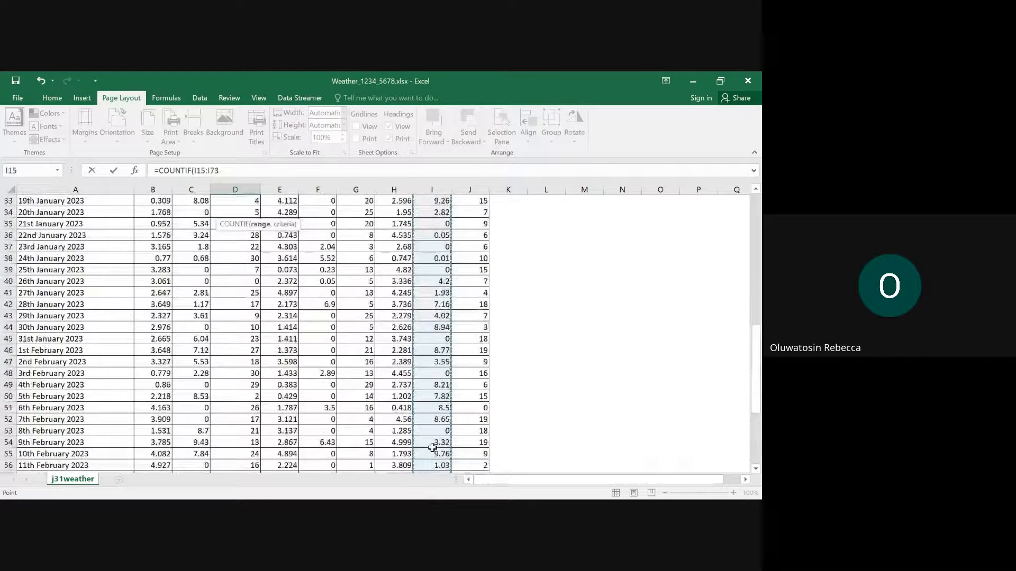
pyautogui.scroll(11, 433, 448)
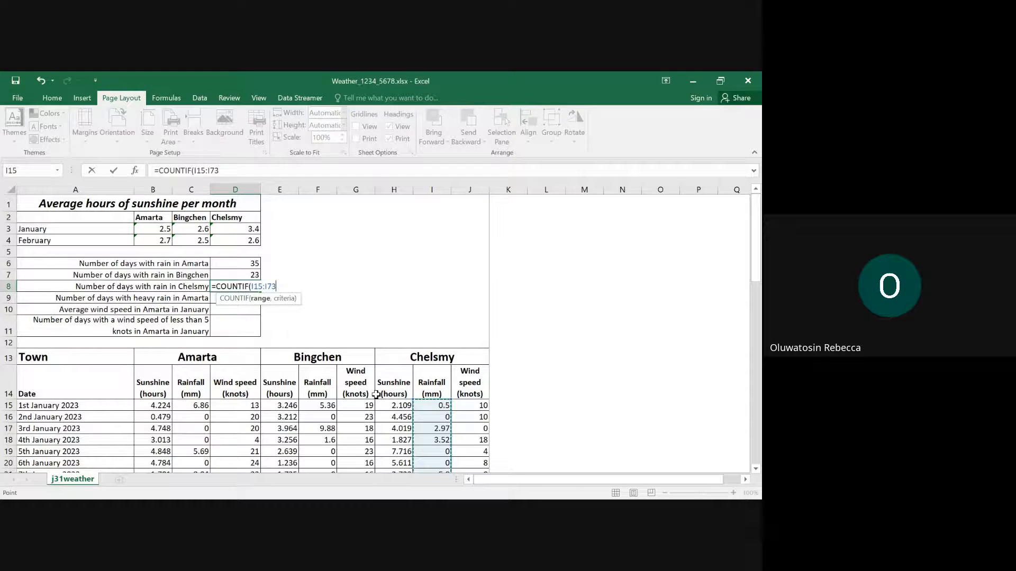
pyautogui.write(',">0')
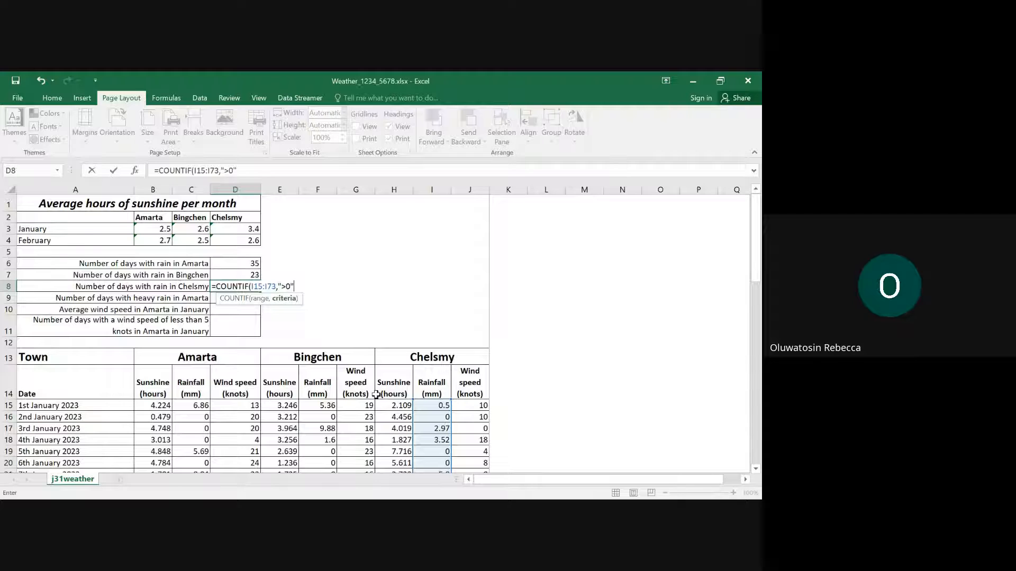
pyautogui.press('Return')
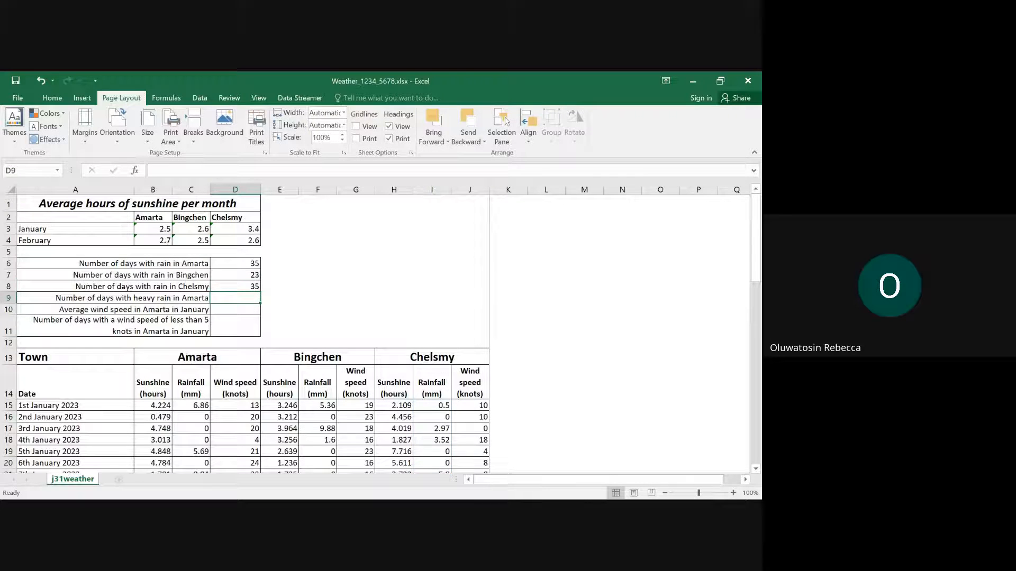
# - Switch to the question paper in Edge, highlight the whole text of question 5, and mark the opening words "Place in" of question 6
pyautogui.moveTo(409, 499)
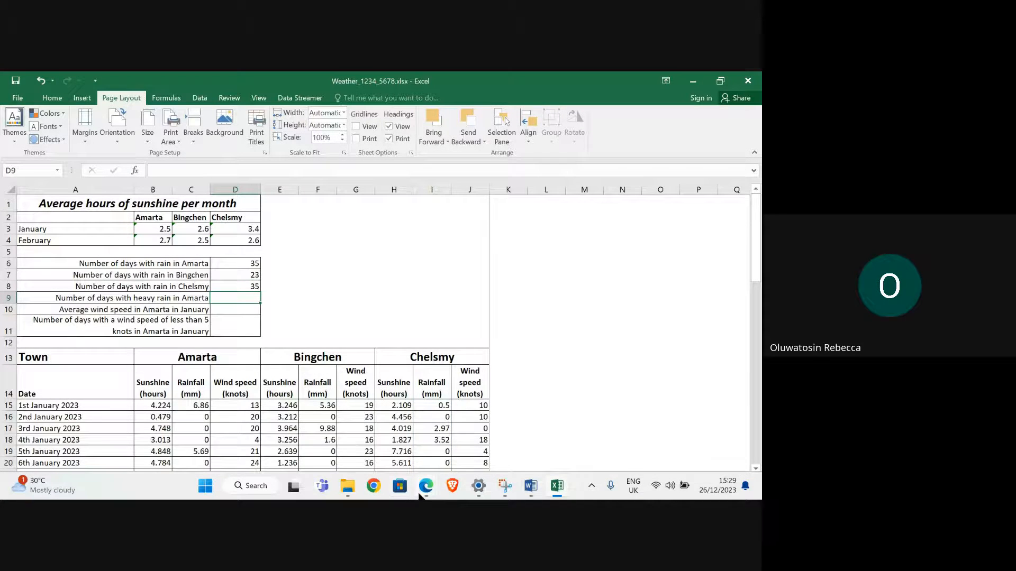
pyautogui.click(314, 450)
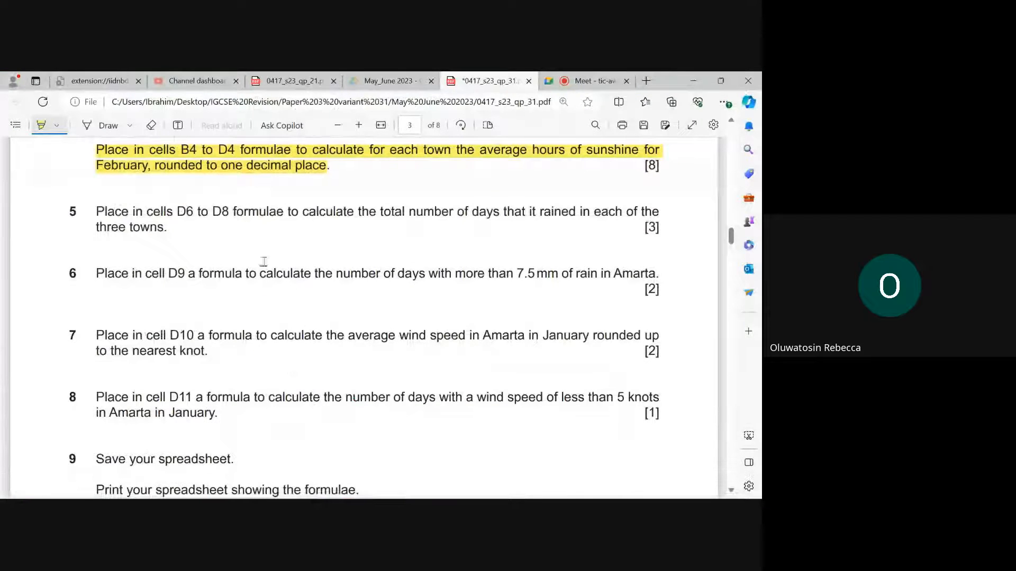
pyautogui.moveTo(97, 209); pyautogui.dragTo(178, 233)
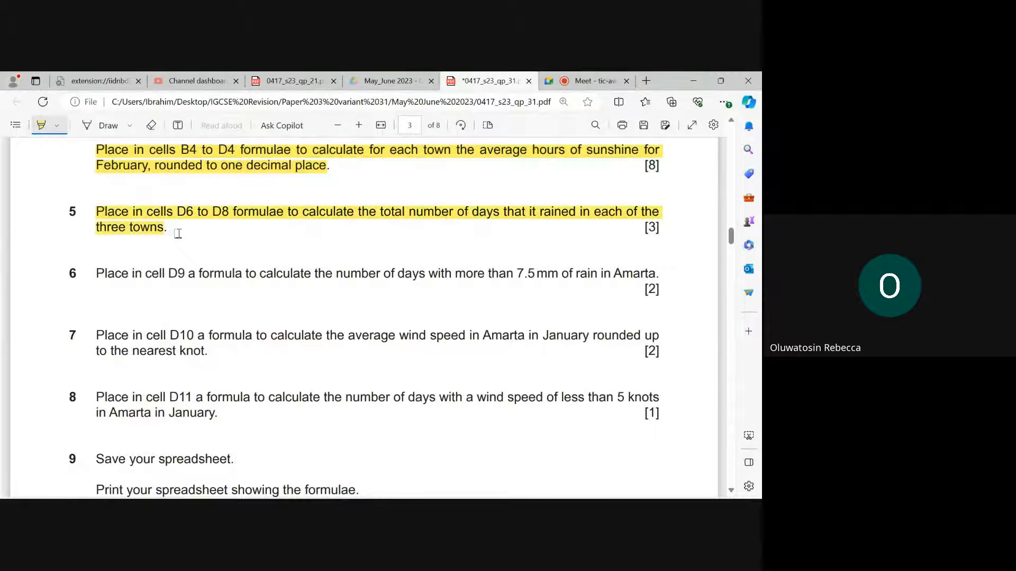
pyautogui.scroll(-1, 240, 264)
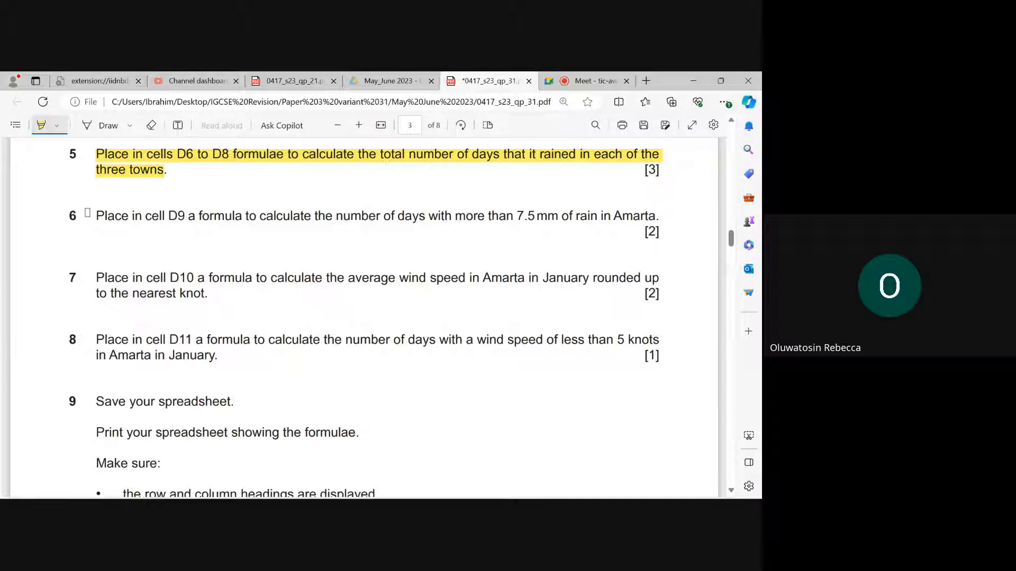
pyautogui.moveTo(87, 212); pyautogui.dragTo(139, 218)
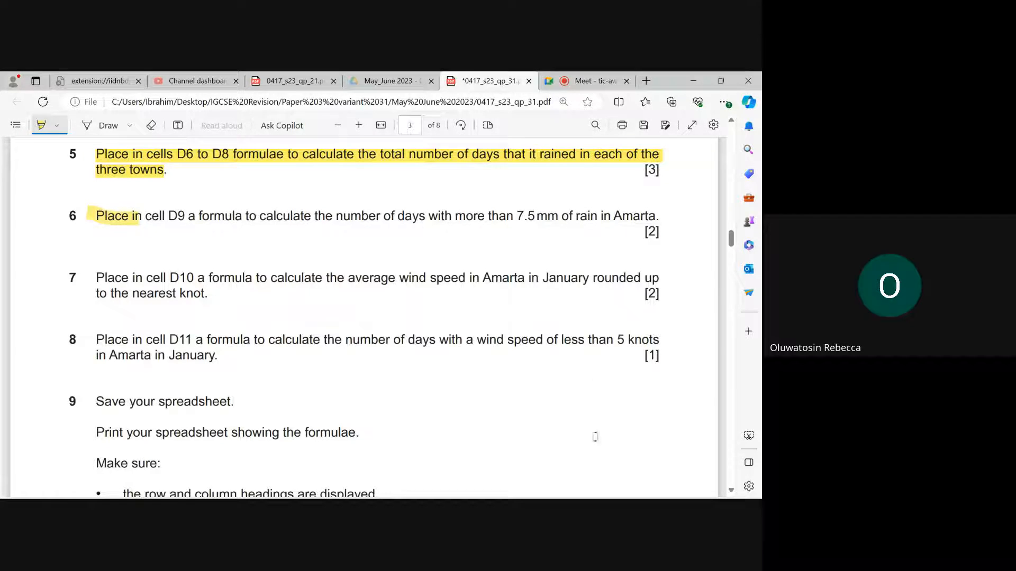
pyautogui.moveTo(557, 485)
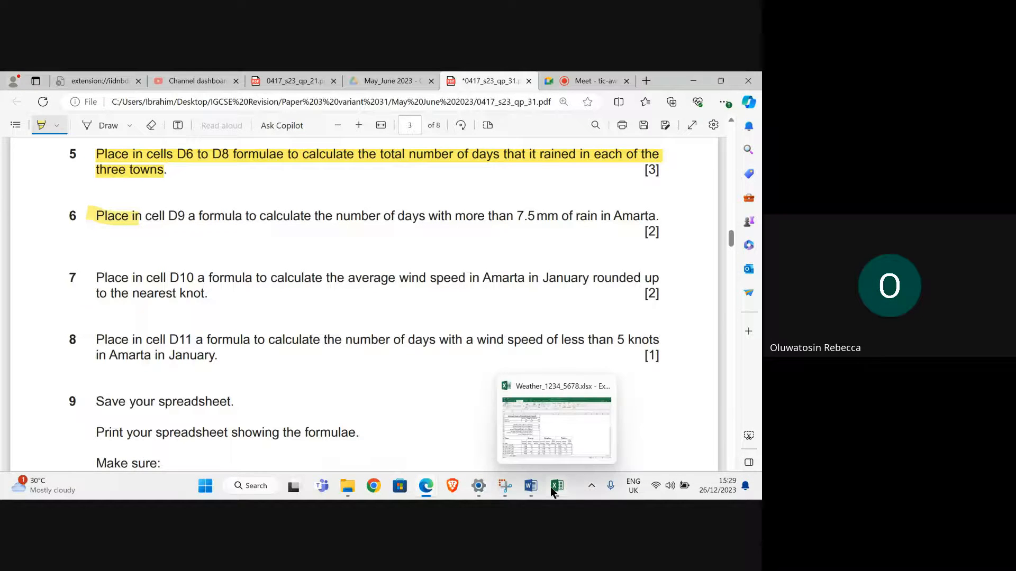
# - Switch to Excel and enter a COUNTIF formula in cell D9 over Amarta's rainfall, C15:C73, with the criterion ">7.5" to count heavy-rain days
pyautogui.click(547, 444)
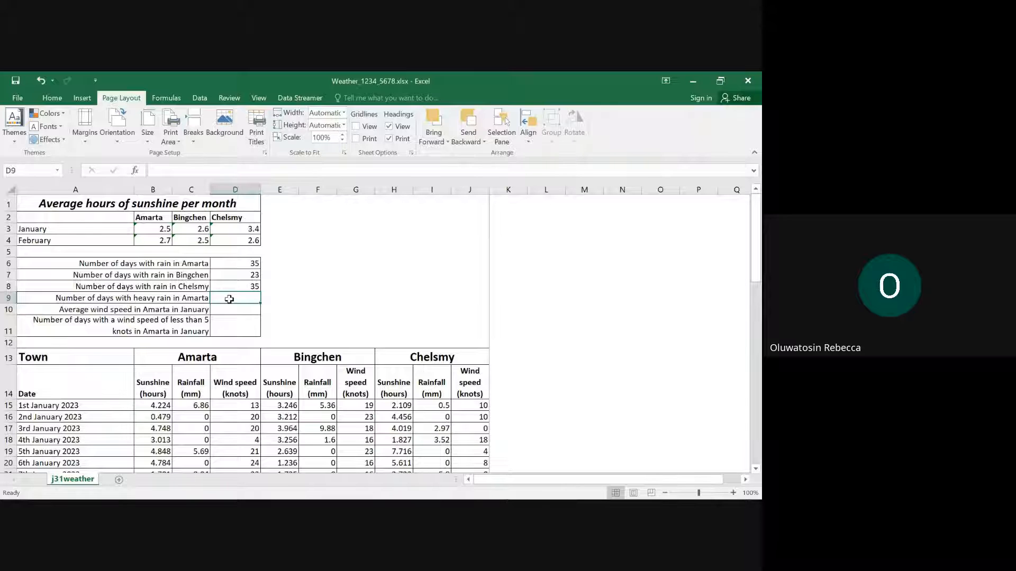
pyautogui.moveTo(426, 485)
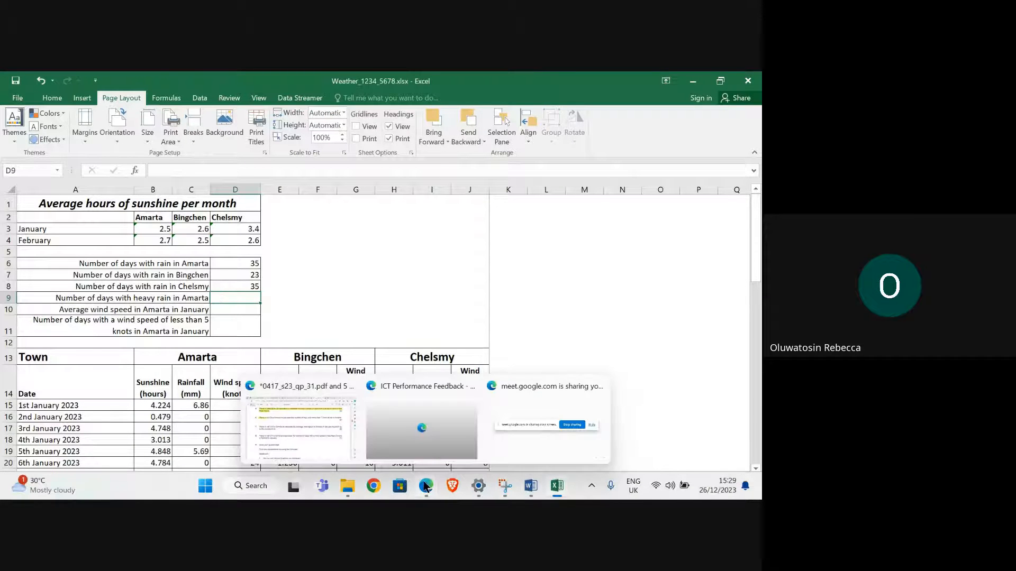
pyautogui.moveTo(316, 429)
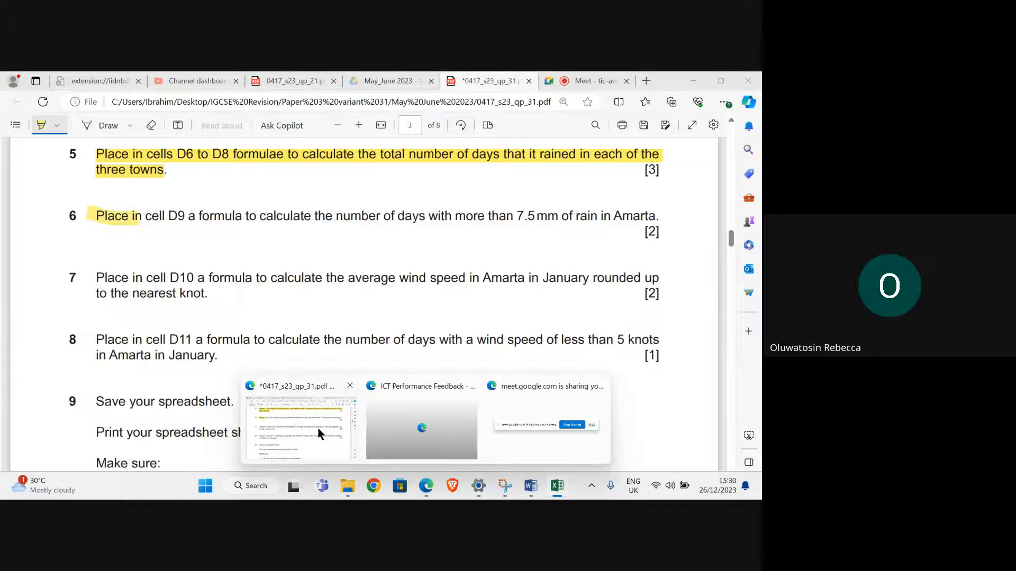
pyautogui.click(247, 300)
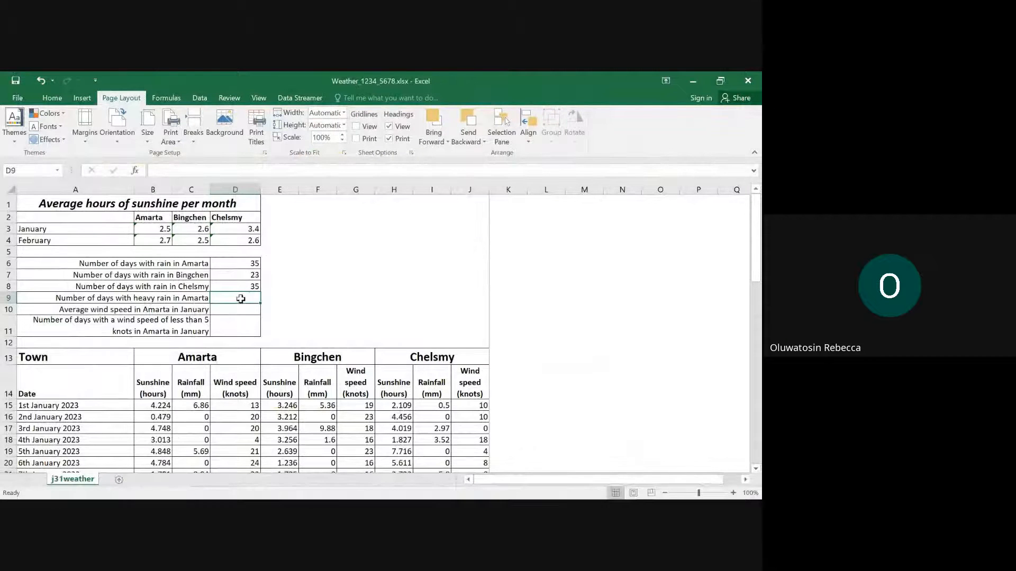
pyautogui.write('=')
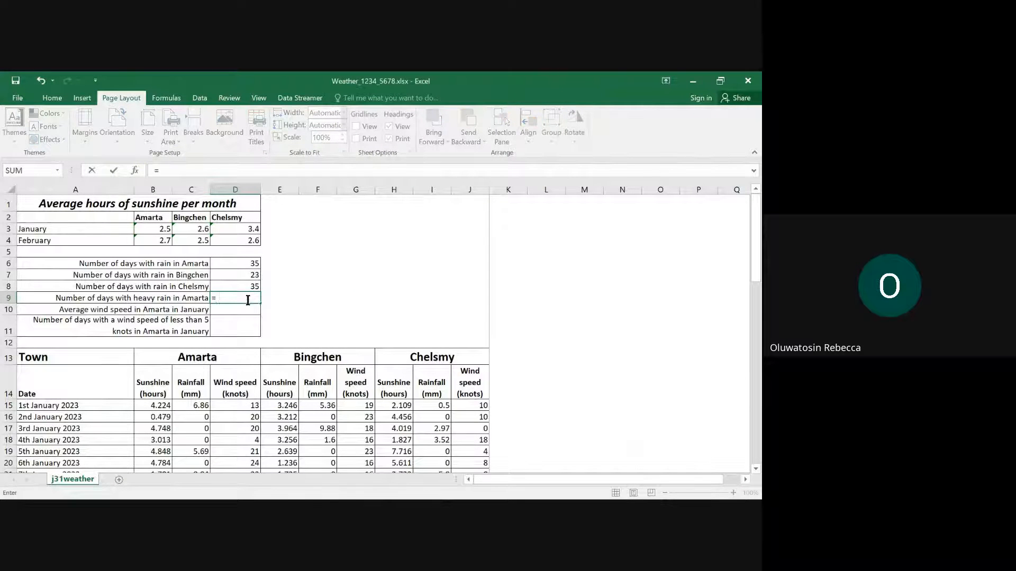
pyautogui.write('coun')
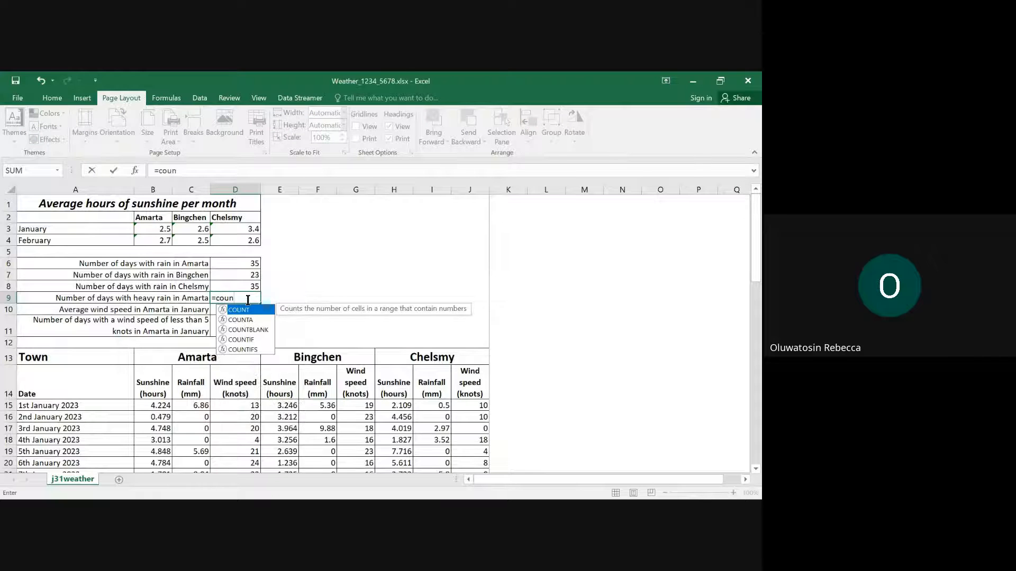
pyautogui.doubleClick(245, 340)
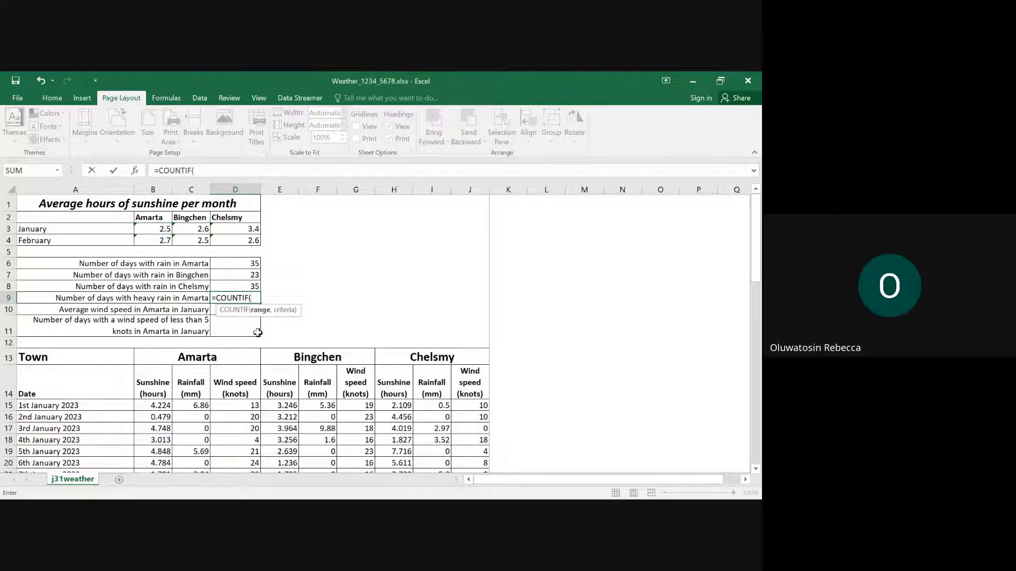
pyautogui.moveTo(192, 406); pyautogui.dragTo(191, 442)
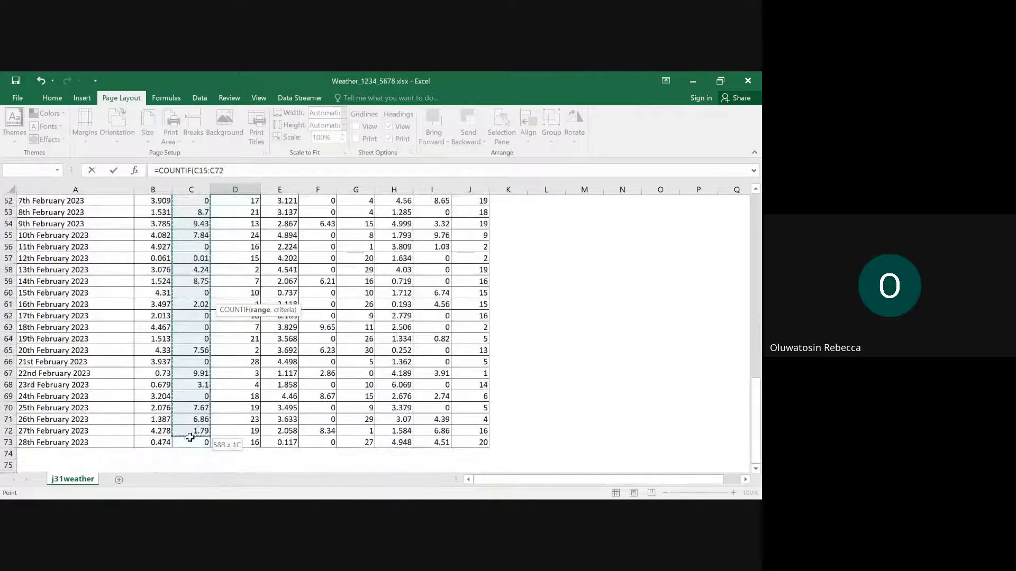
pyautogui.scroll(17, 282, 356)
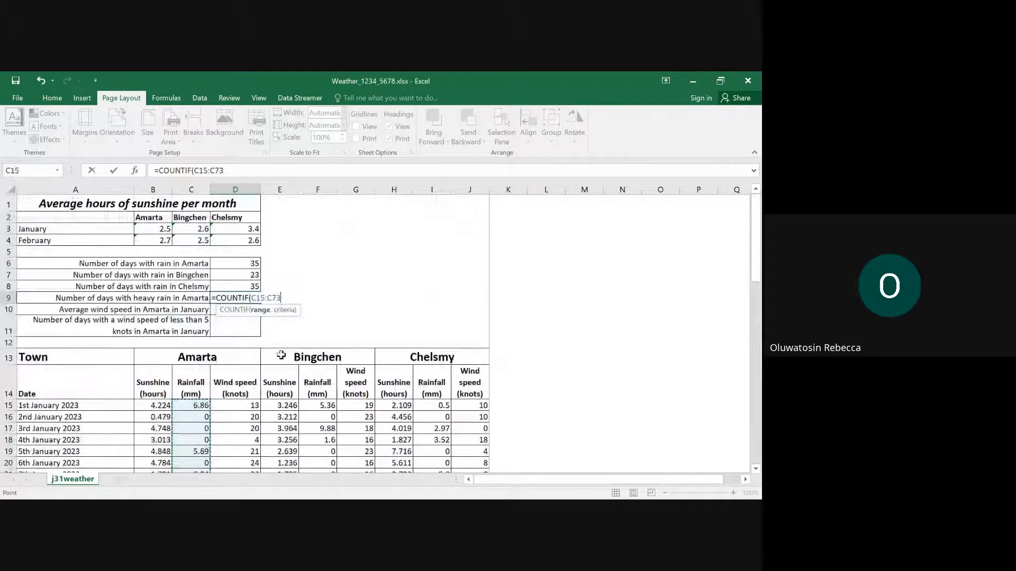
pyautogui.write(',">')
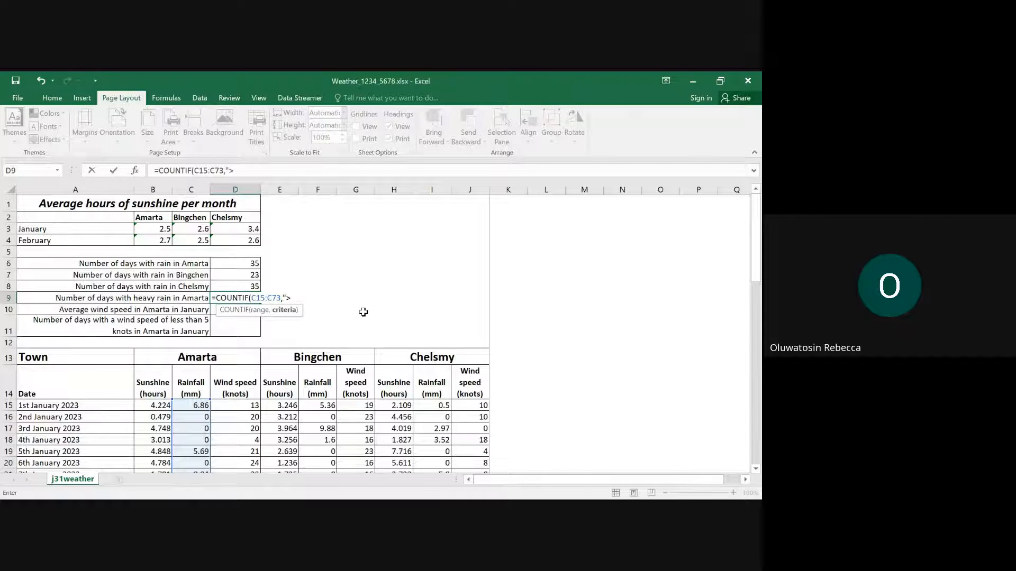
pyautogui.write('7.5')
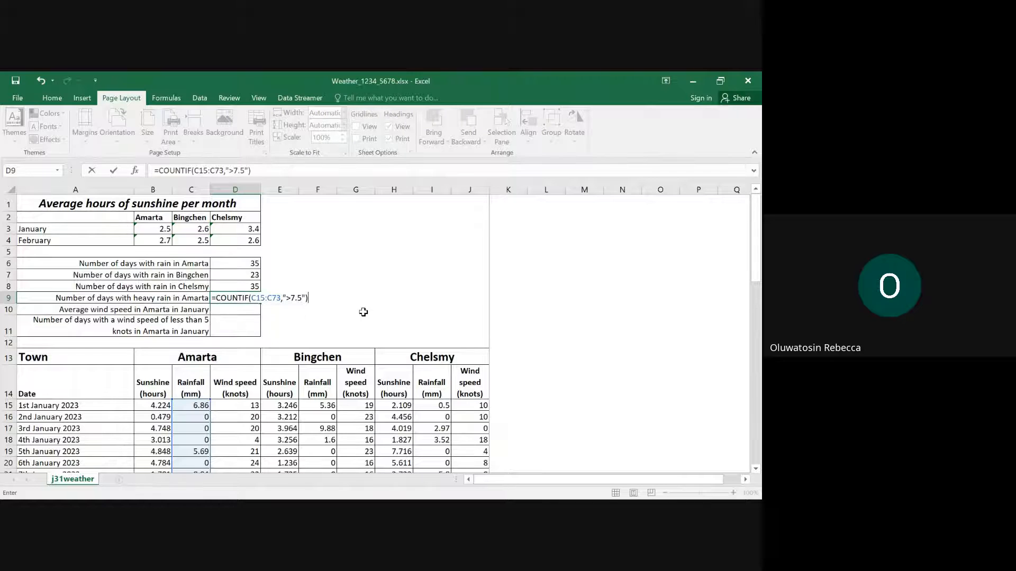
pyautogui.press('Return')
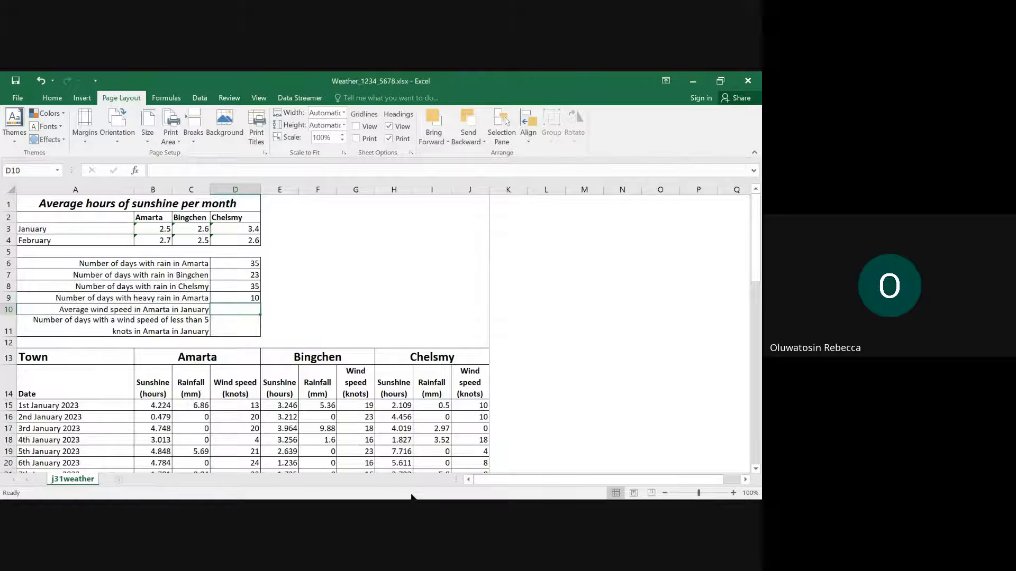
# - Switch to the question paper in Edge and highlight the whole text of question 6, including its [2] mark
pyautogui.moveTo(427, 488)
pyautogui.click(332, 449)
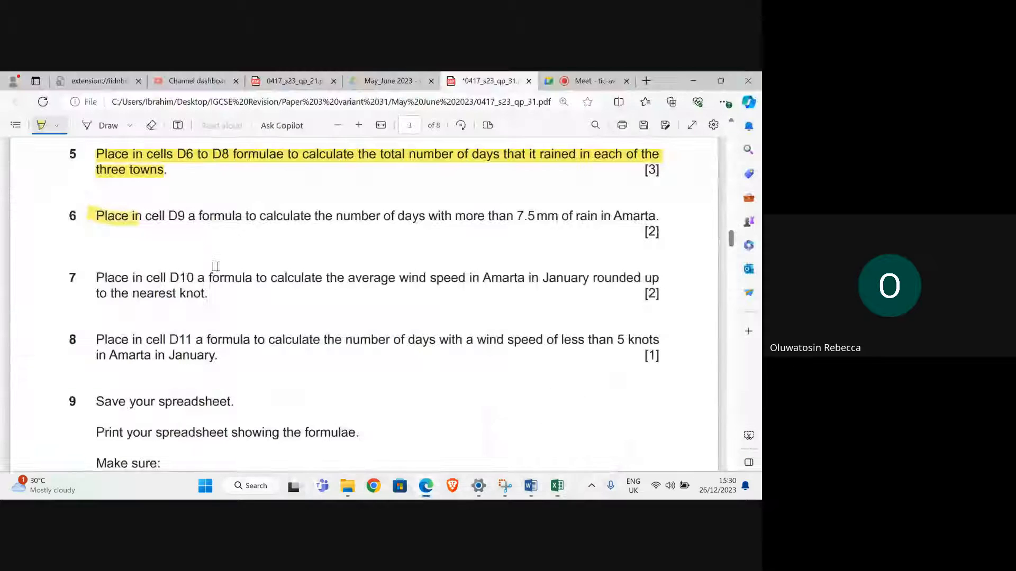
pyautogui.moveTo(79, 217); pyautogui.dragTo(652, 233)
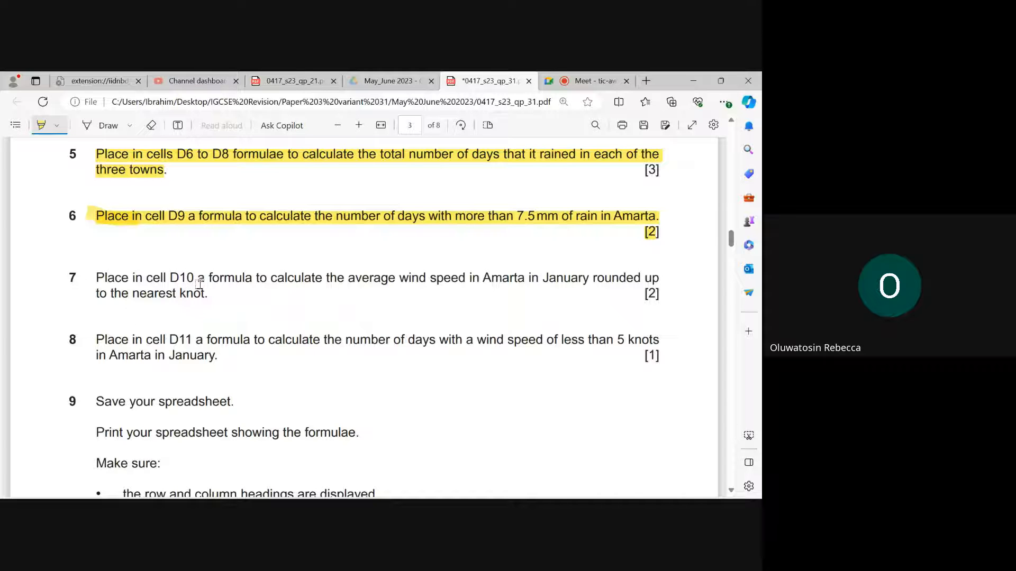
# - Switch to Excel and enter a ROUND formula with 0 digits in cell D10 around the AVERAGE of Amarta's January wind speeds, D15:D45
pyautogui.moveTo(477, 498)
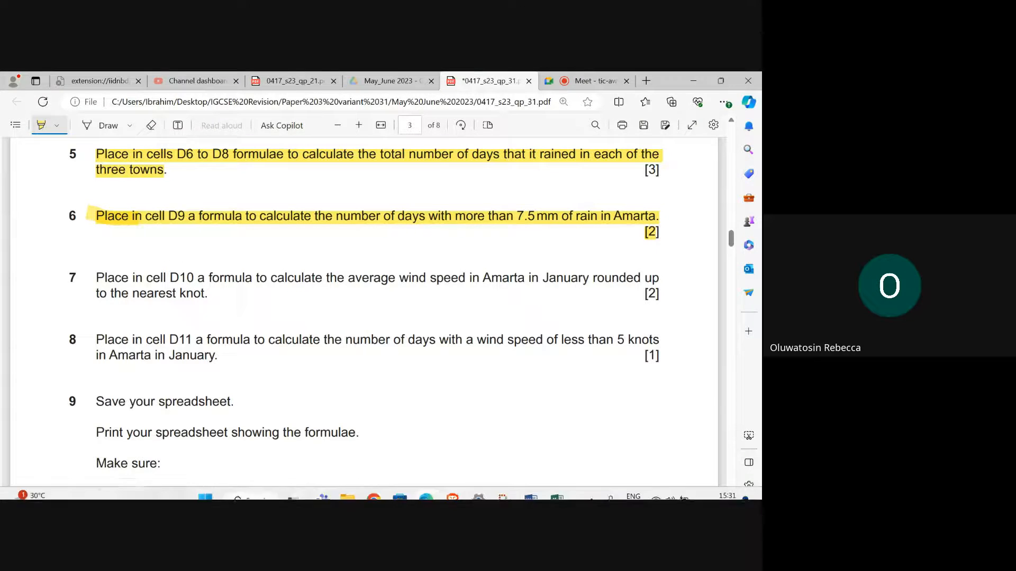
pyautogui.click(558, 453)
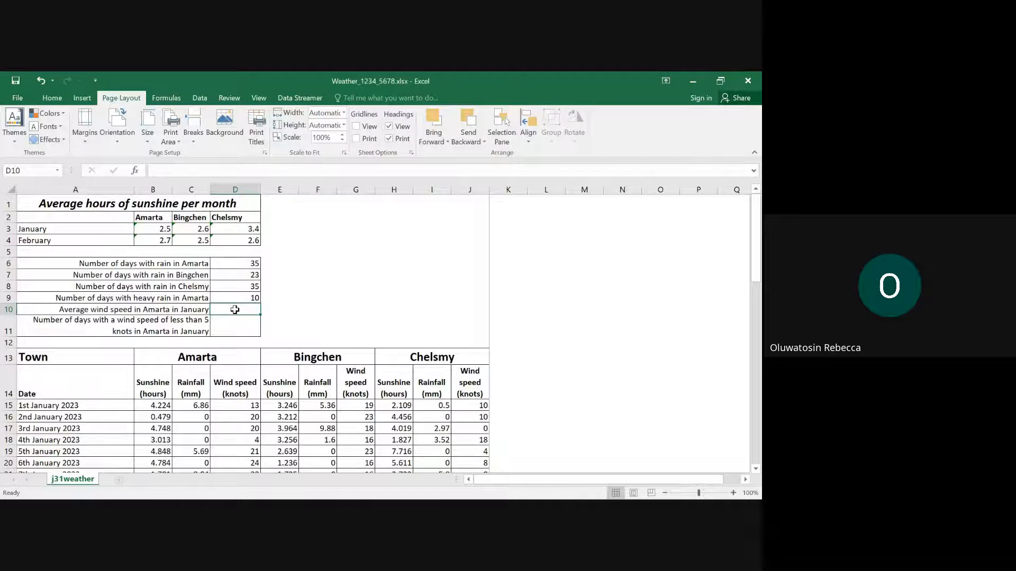
pyautogui.write('=roun')
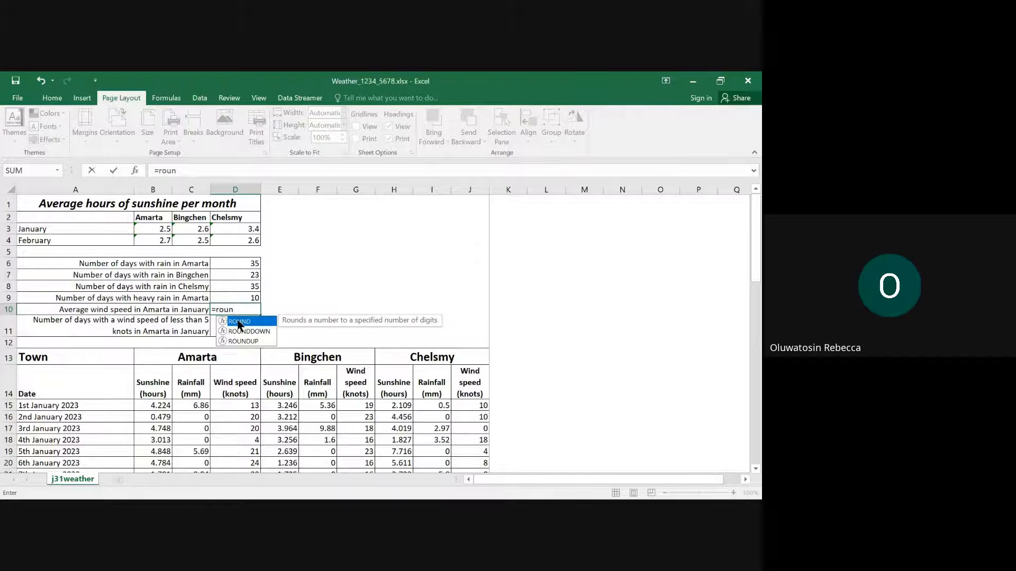
pyautogui.doubleClick(239, 322)
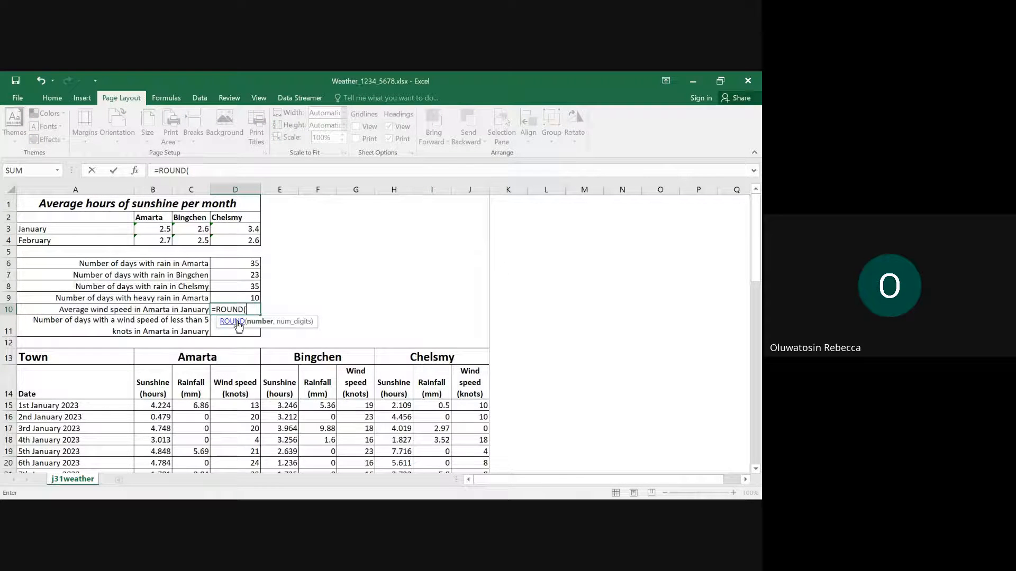
pyautogui.write('ave')
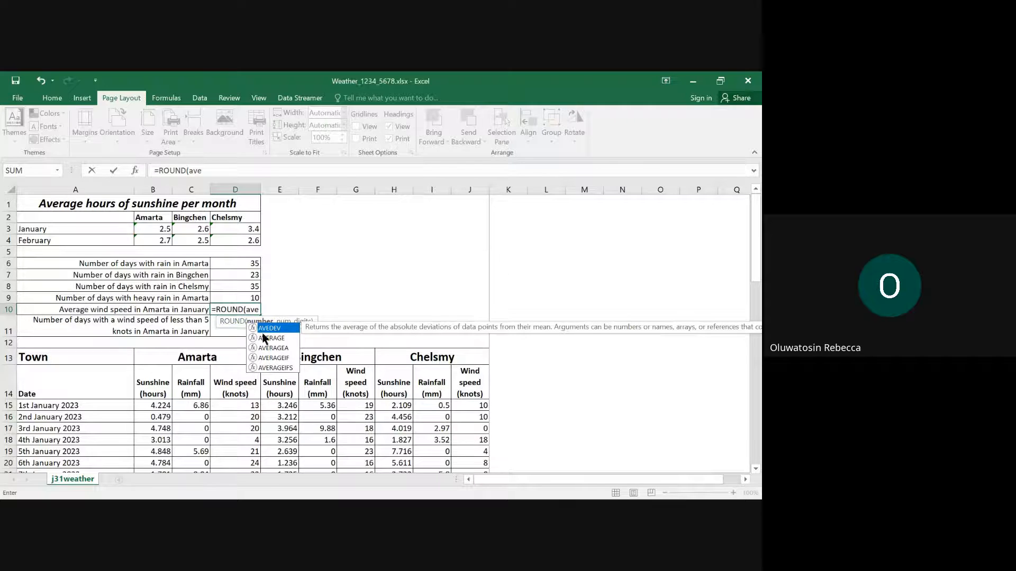
pyautogui.doubleClick(263, 338)
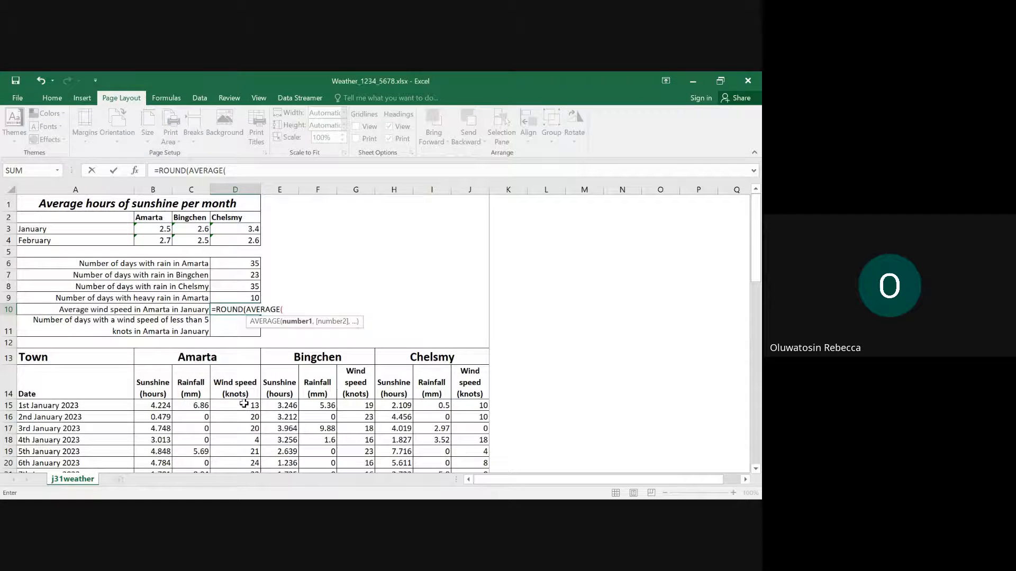
pyautogui.moveTo(243, 405)
pyautogui.mouseDown()
pyautogui.moveTo(249, 492)
pyautogui.moveTo(234, 394)
pyautogui.mouseUp()
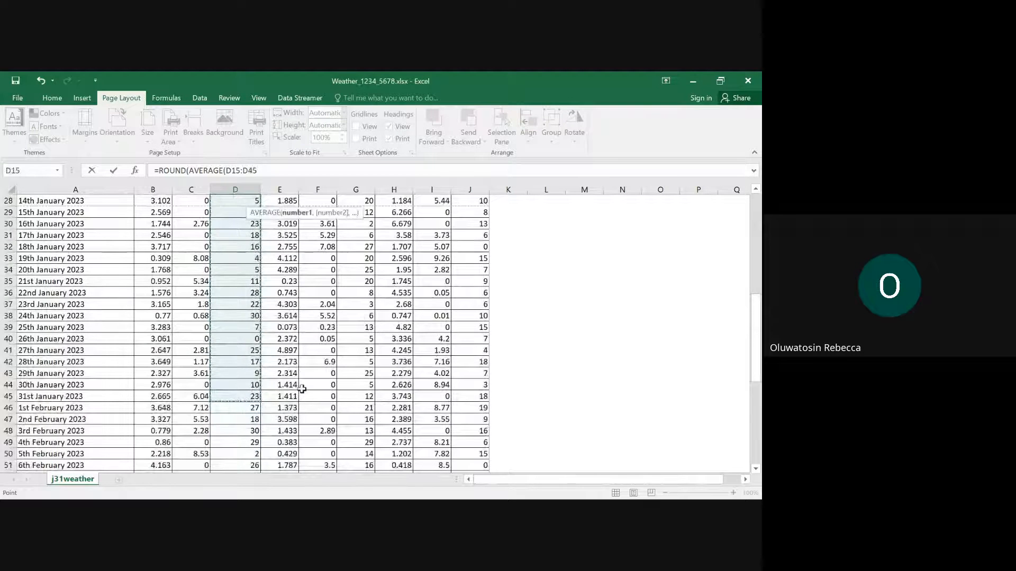
pyautogui.scroll(2, 355, 378)
pyautogui.scroll(7, 355, 378)
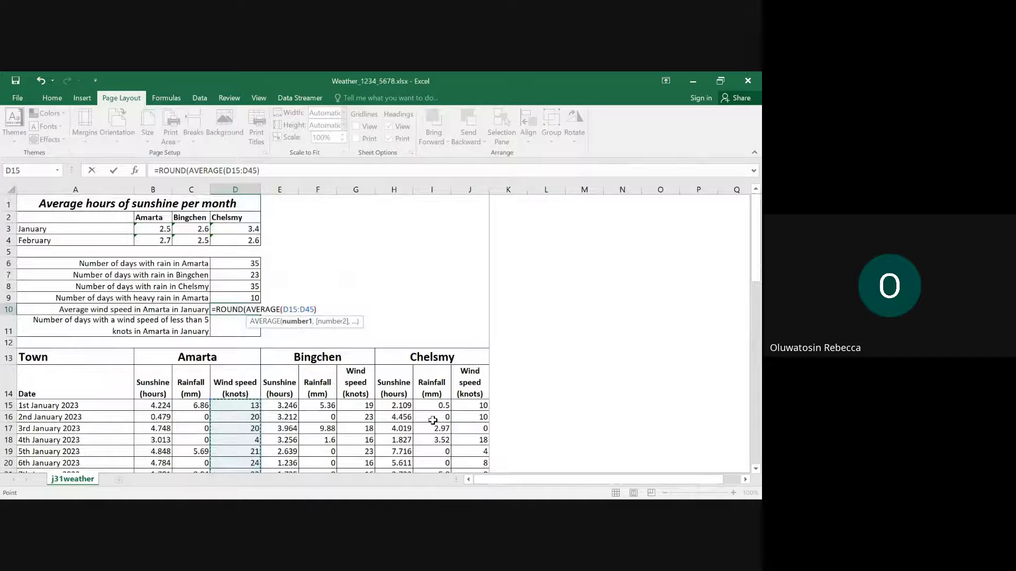
pyautogui.write('),')
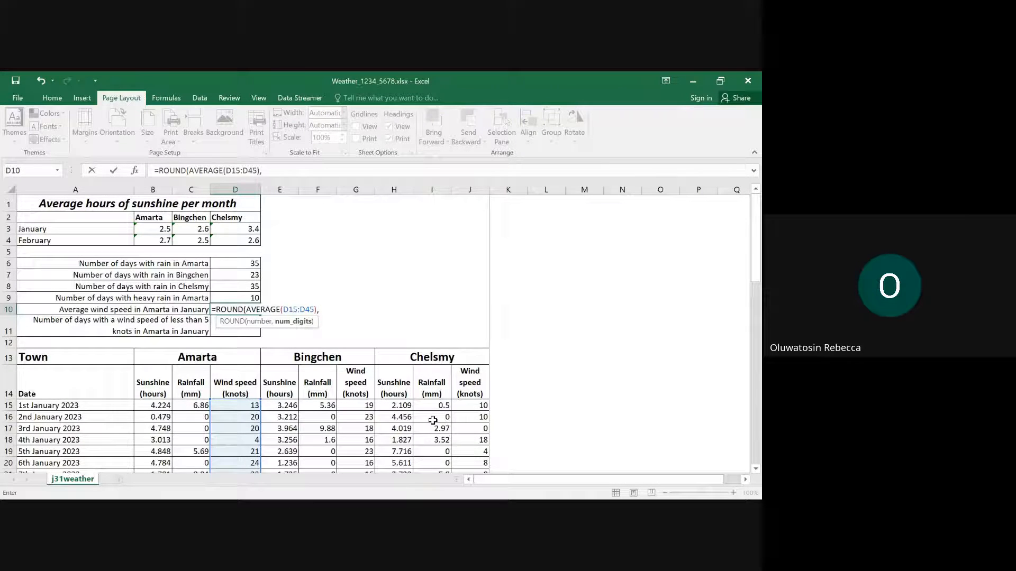
pyautogui.write('0')
pyautogui.press('Return')
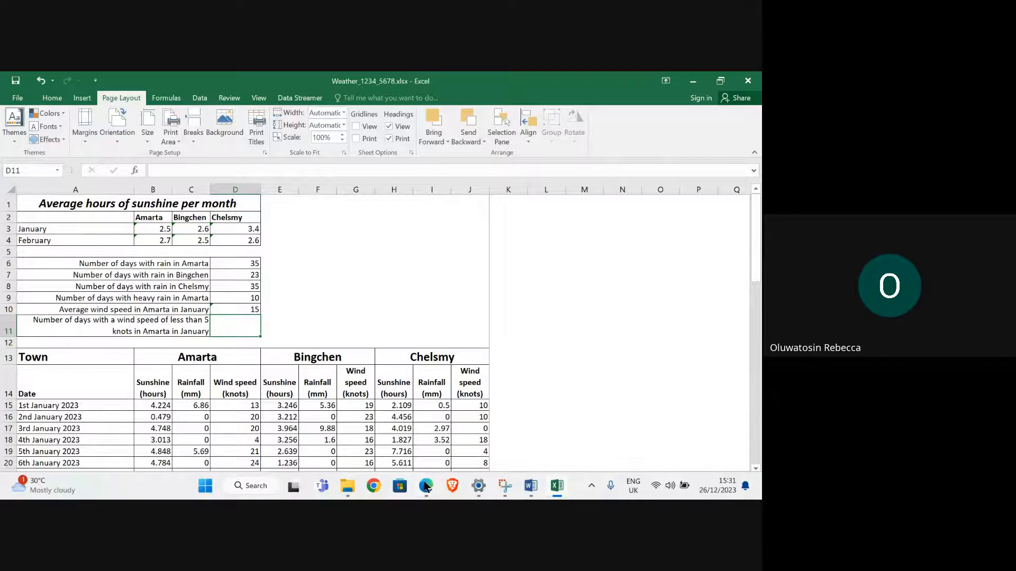
# - Switch to the question paper in Edge and highlight the whole text of question 7, then read question 8
pyautogui.moveTo(426, 485)
pyautogui.click(285, 402)
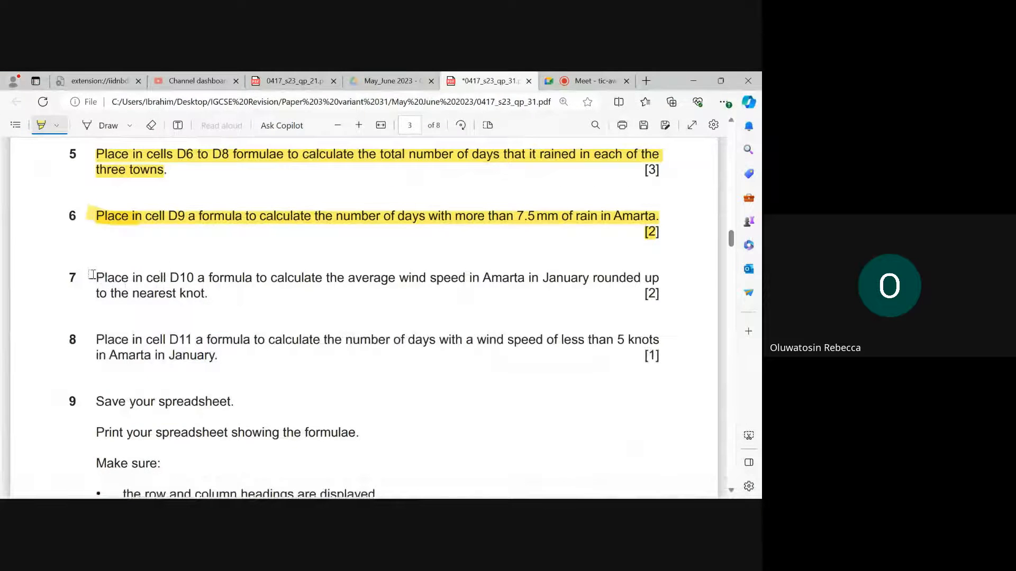
pyautogui.moveTo(95, 278)
pyautogui.mouseDown()
pyautogui.moveTo(177, 279)
pyautogui.moveTo(210, 292)
pyautogui.mouseUp()
pyautogui.scroll(-2, 227, 290)
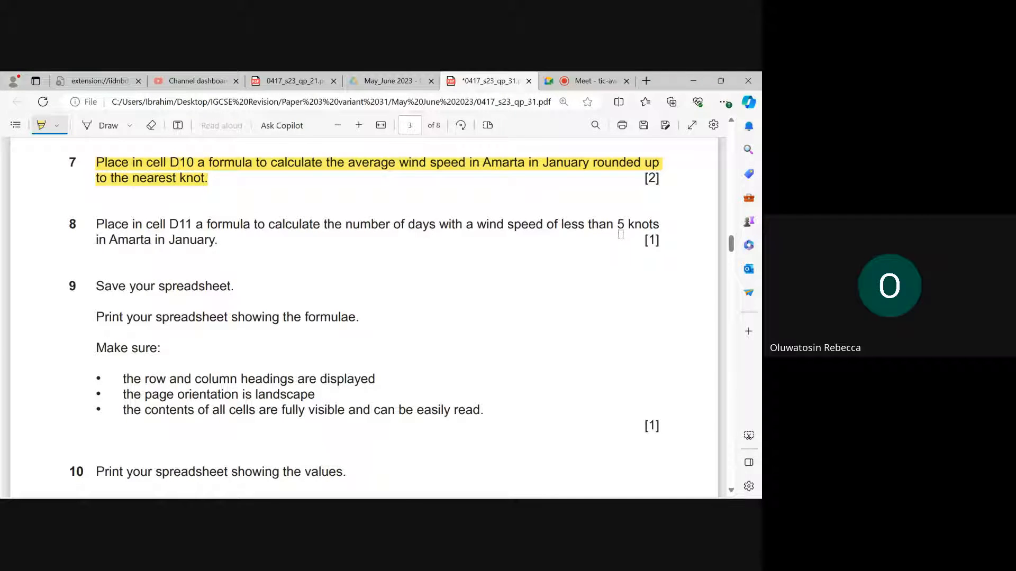
# - Switch to Excel and enter a COUNTIF formula in cell D11 over Amarta's January wind speeds, D15:D45, with the criterion "<5"
pyautogui.click(557, 488)
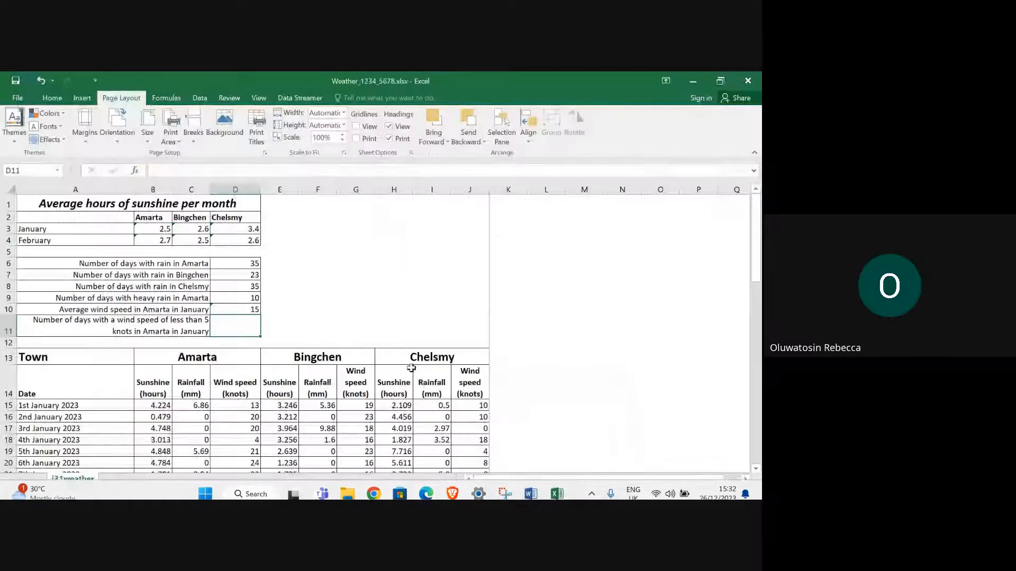
pyautogui.write('=')
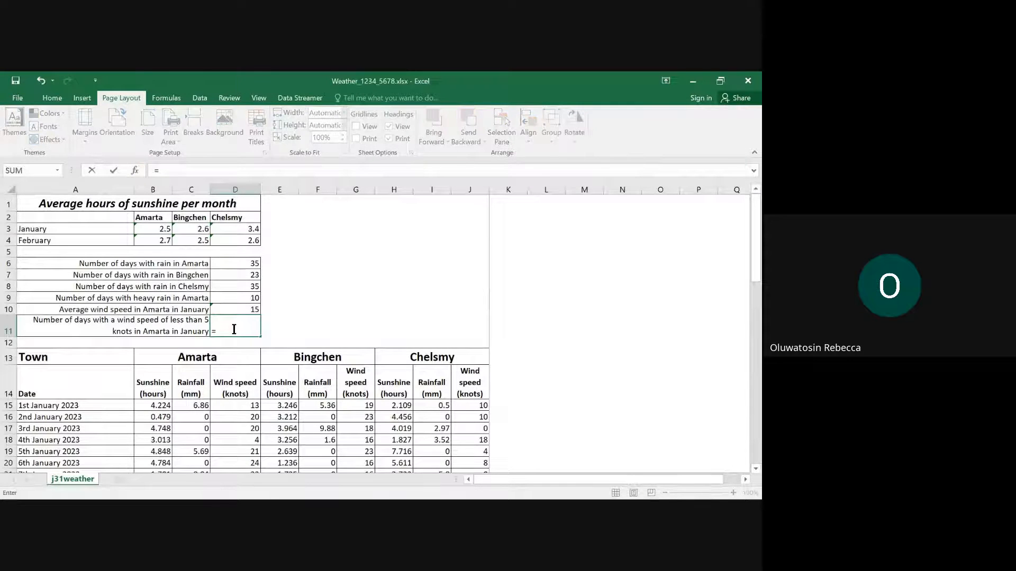
pyautogui.write('coun')
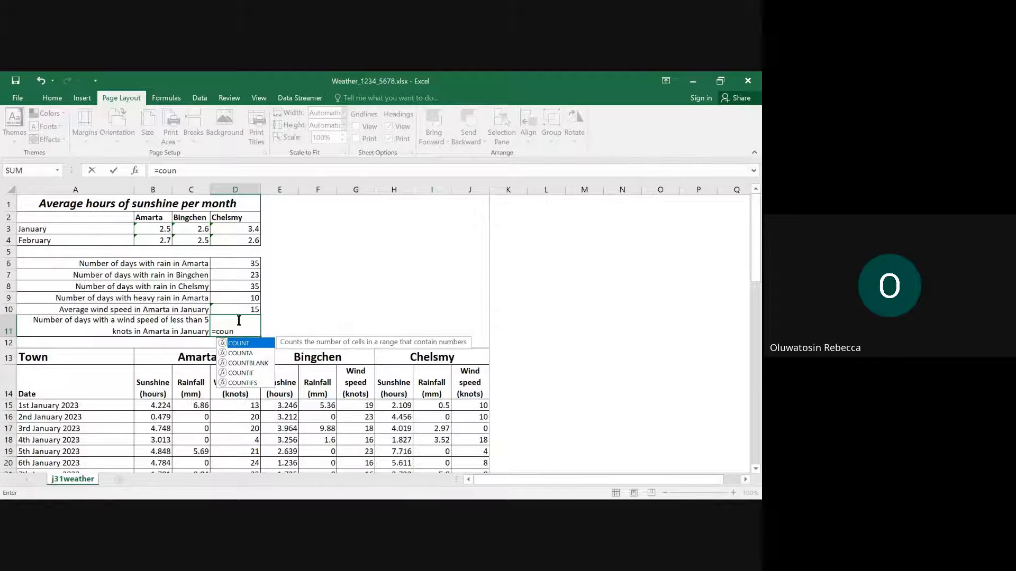
pyautogui.doubleClick(257, 374)
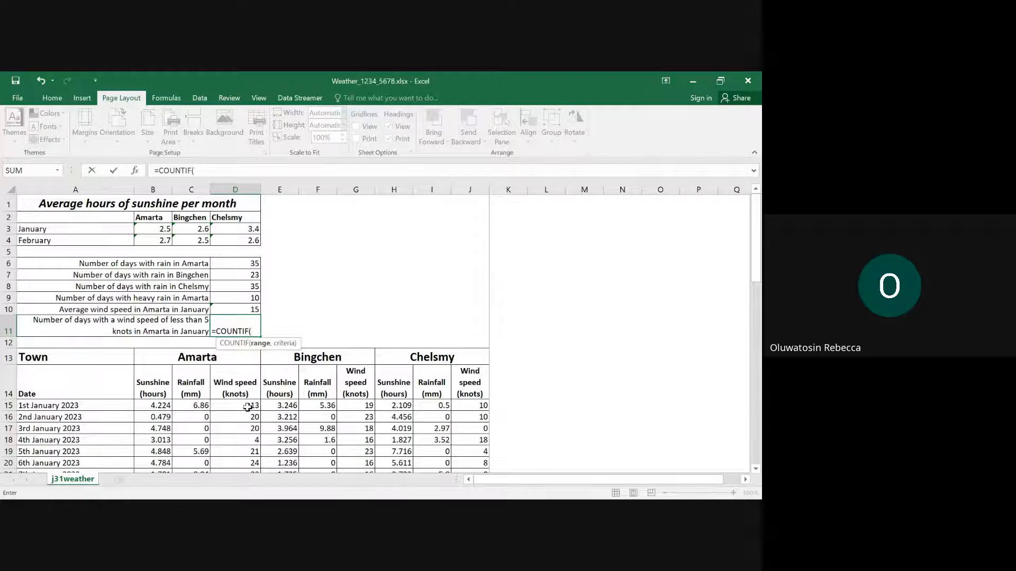
pyautogui.moveTo(247, 407); pyautogui.dragTo(246, 202)
pyautogui.scroll(15, 249, 293)
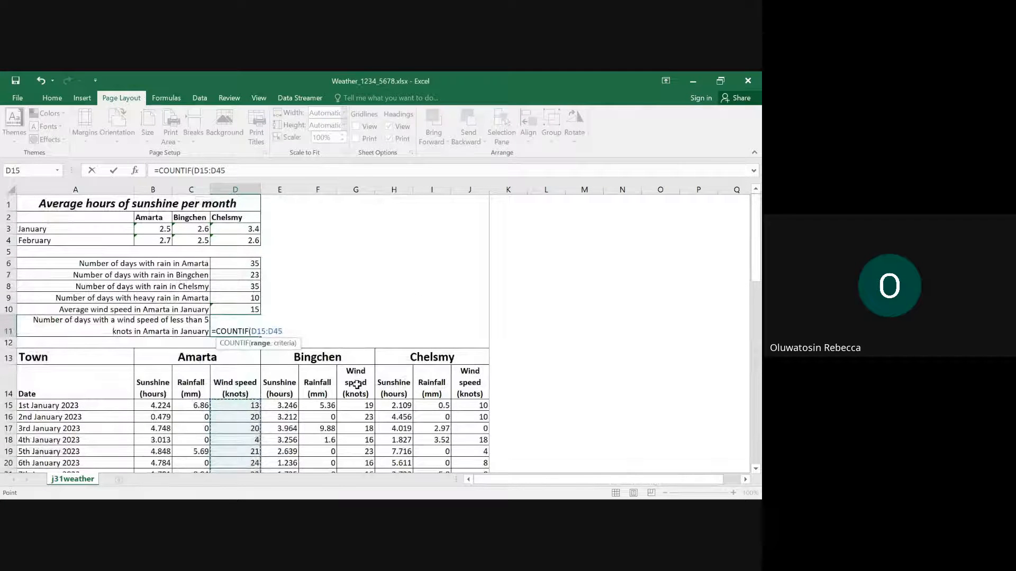
pyautogui.write(',"<5')
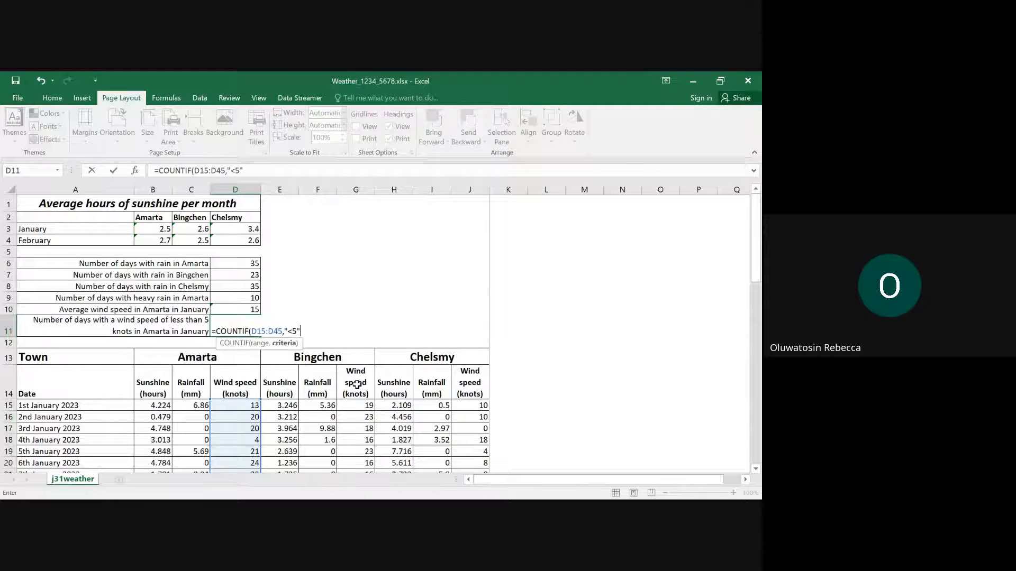
pyautogui.press('Return')
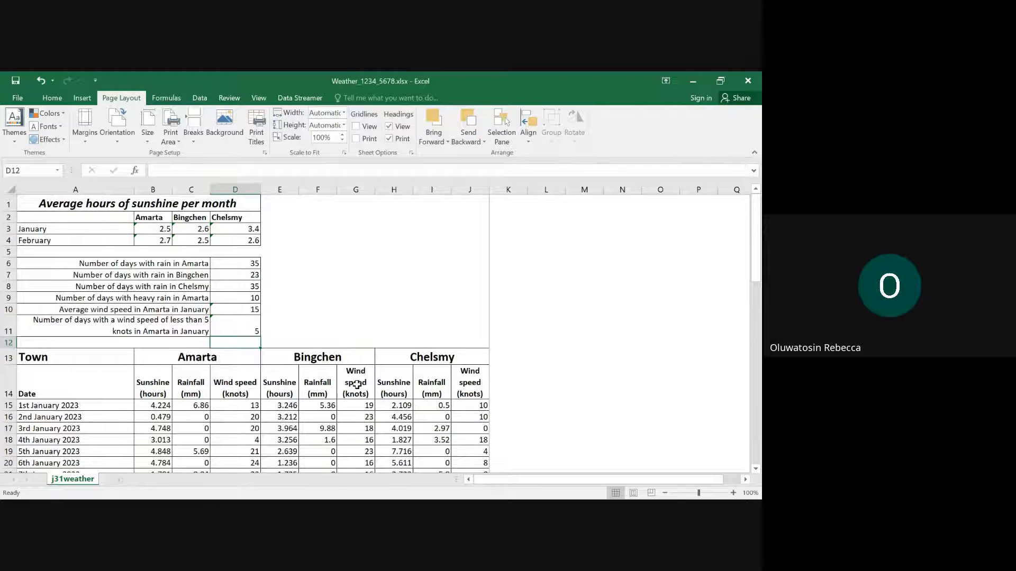
# - Switch to the question paper in Edge, highlight the text of question 8, and read question 9
pyautogui.moveTo(429, 499)
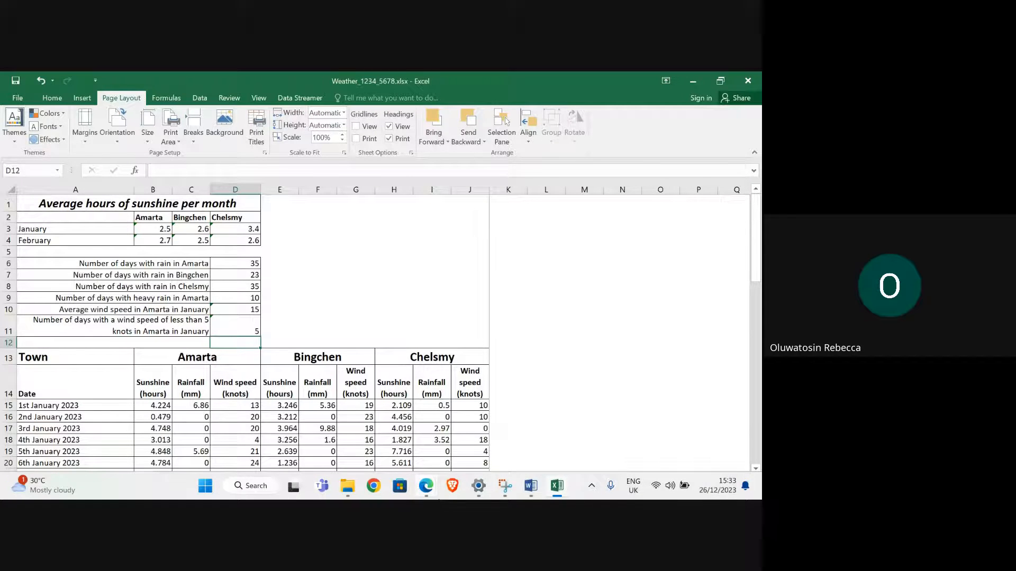
pyautogui.click(282, 440)
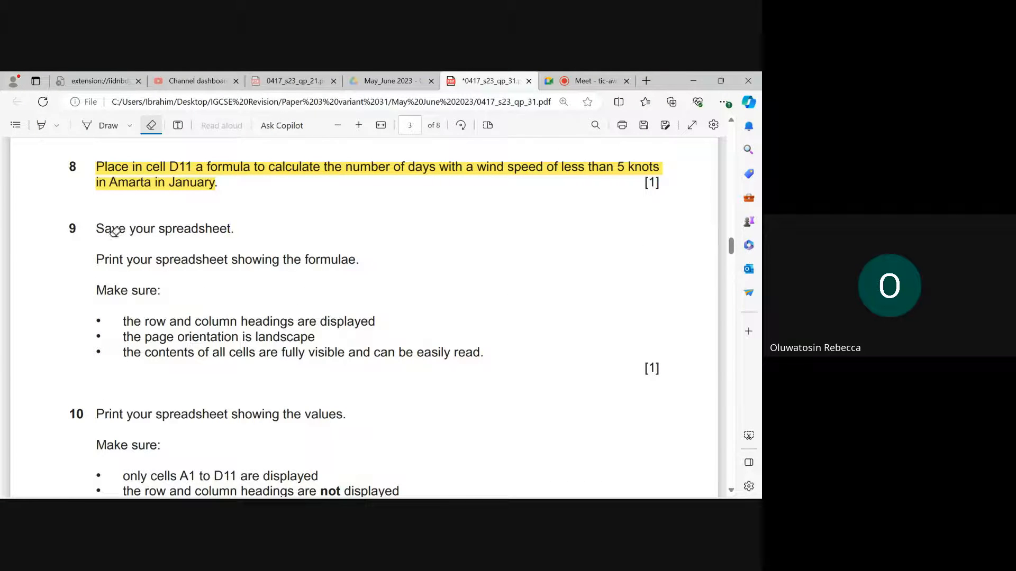
pyautogui.click(41, 125)
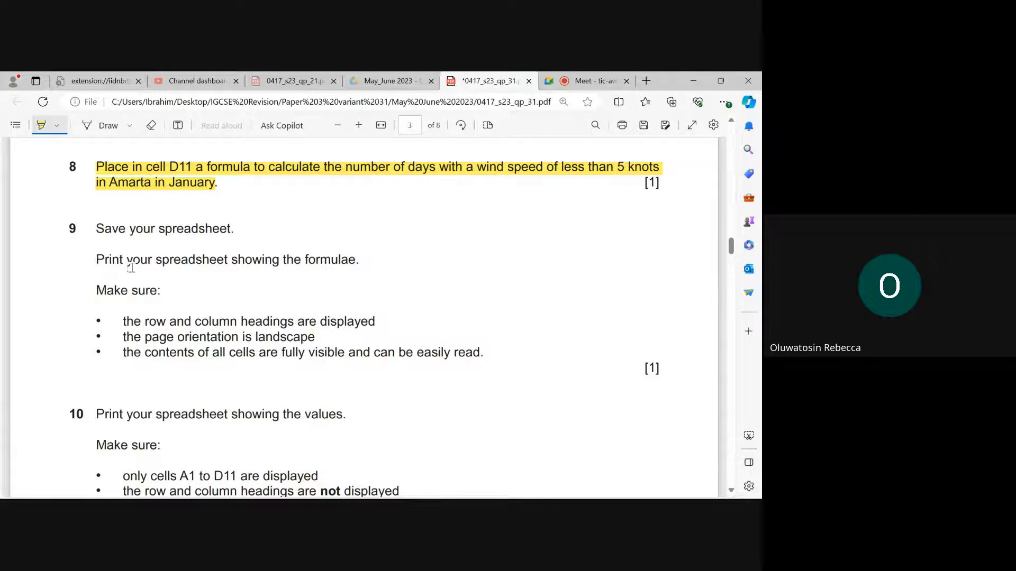
pyautogui.scroll(-1, 320, 288)
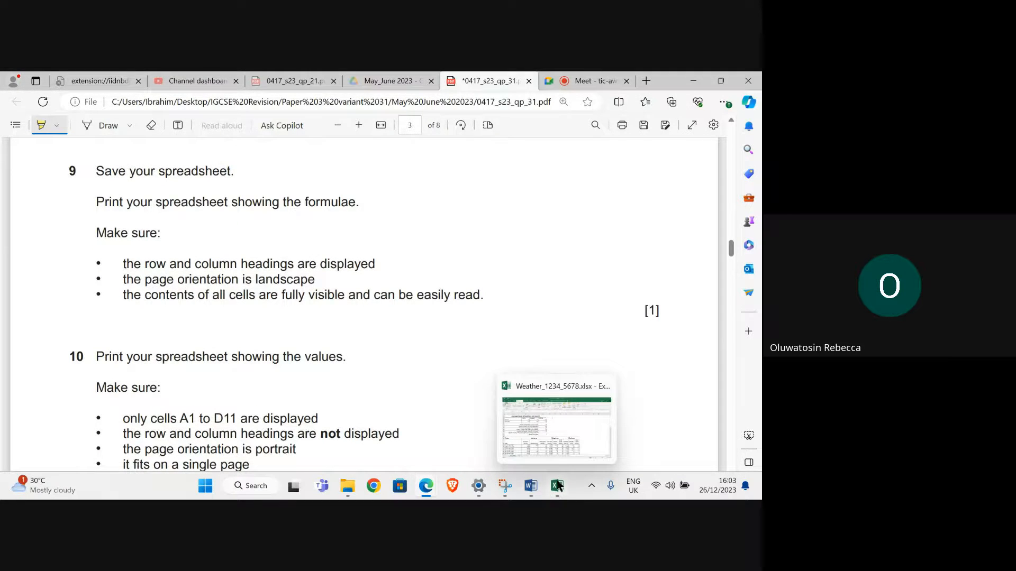
# - Switch to Excel and display the formulas in the weather sheet instead of their values
pyautogui.click(556, 484)
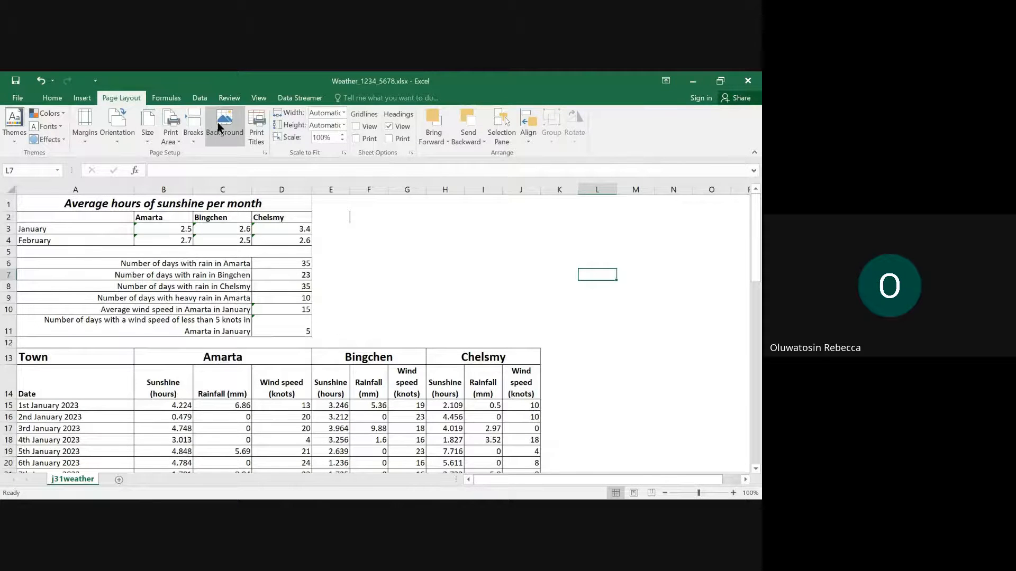
pyautogui.click(166, 99)
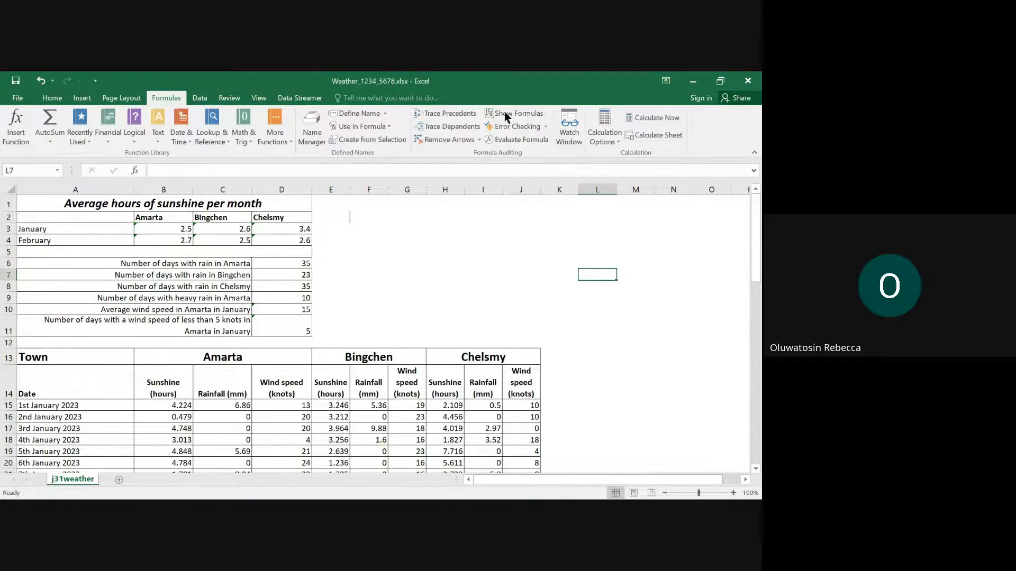
pyautogui.click(524, 114)
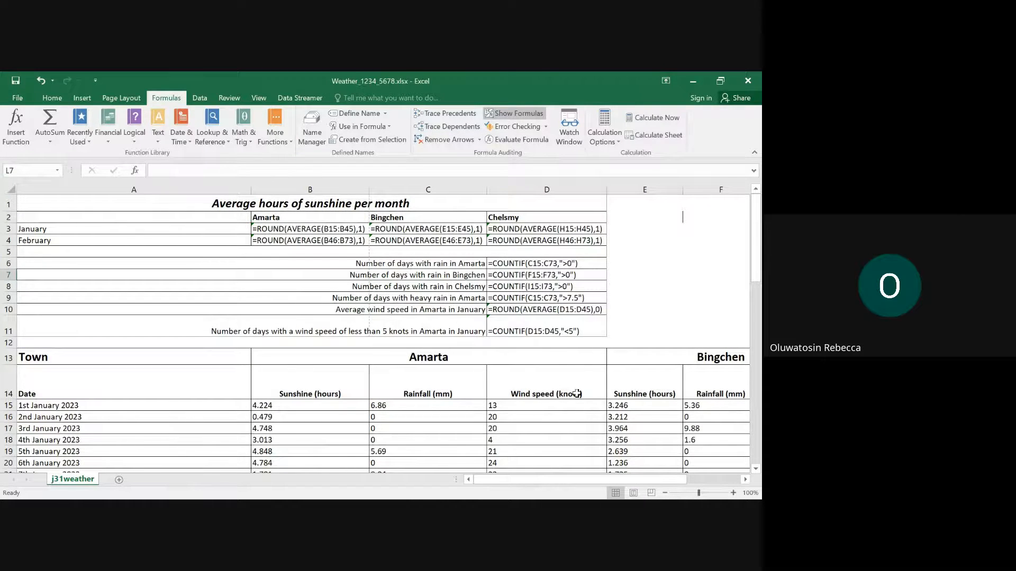
# - Switch to the question paper in Edge and read question 9's printing requirements
pyautogui.moveTo(535, 493)
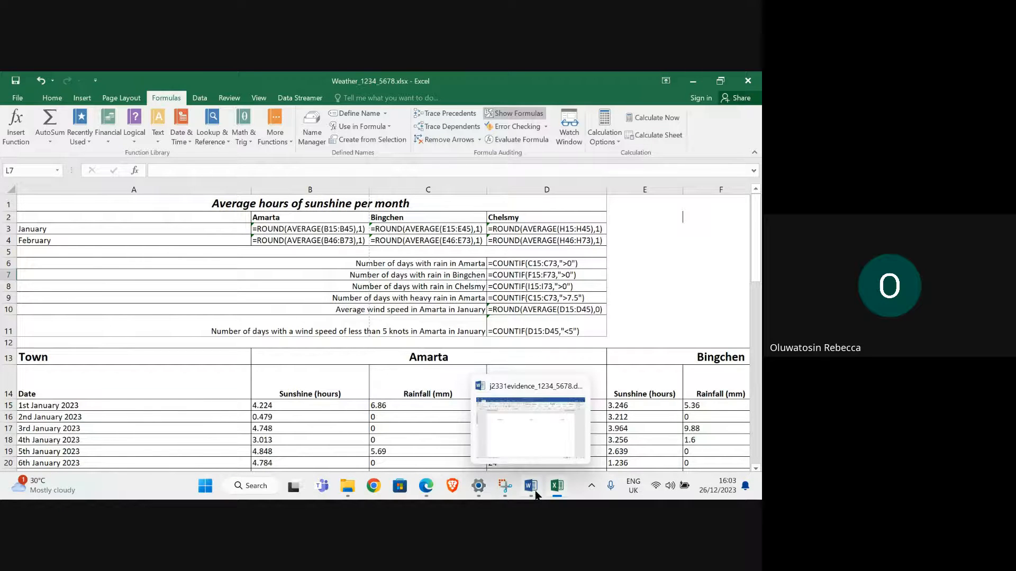
pyautogui.moveTo(425, 485)
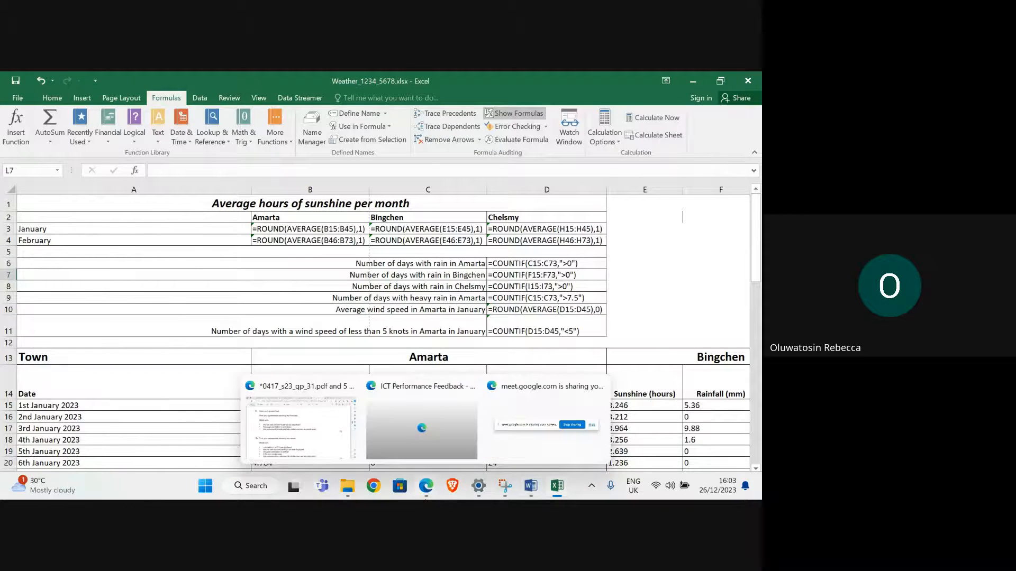
pyautogui.click(321, 450)
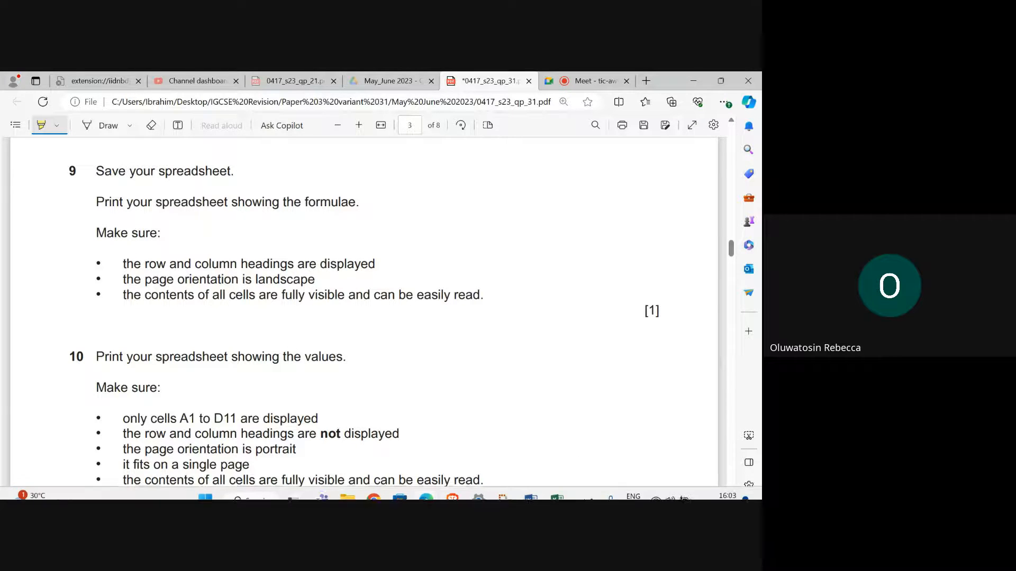
# - Switch to Excel and set the whole data range A1:J73 as the print area
pyautogui.moveTo(565, 496)
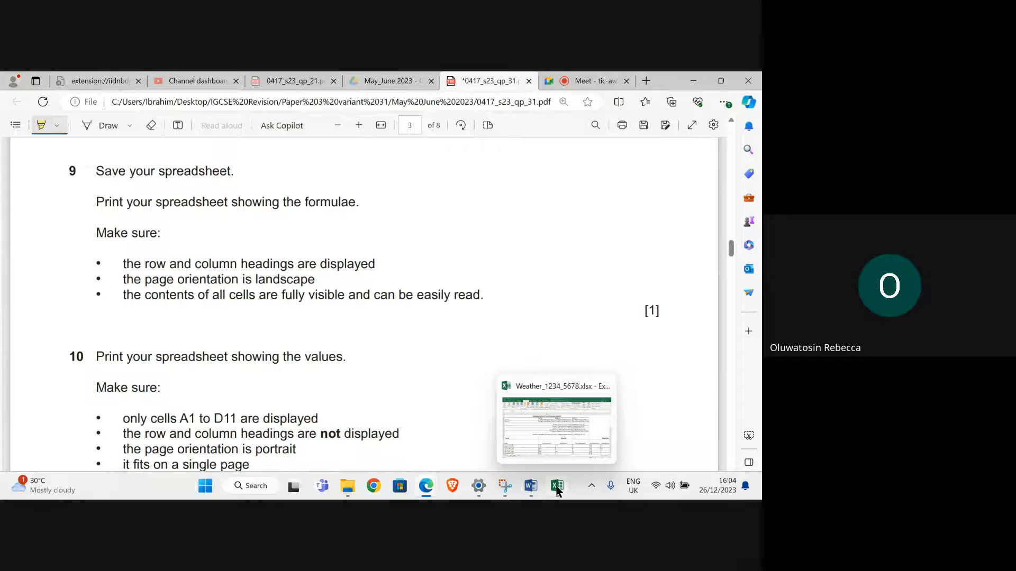
pyautogui.click(557, 451)
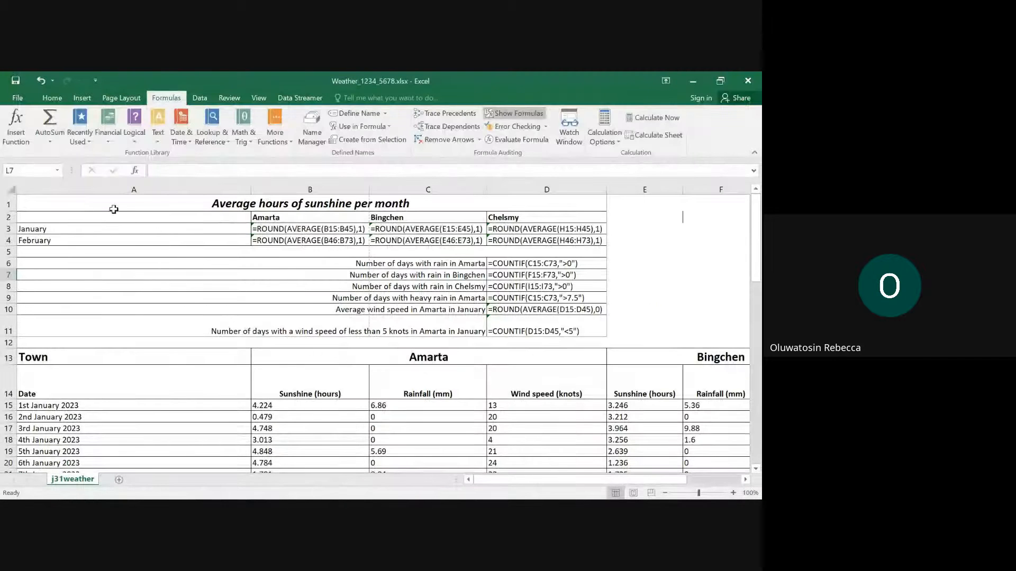
pyautogui.moveTo(113, 201); pyautogui.dragTo(465, 496)
pyautogui.moveTo(465, 478); pyautogui.dragTo(476, 431)
pyautogui.click(113, 102)
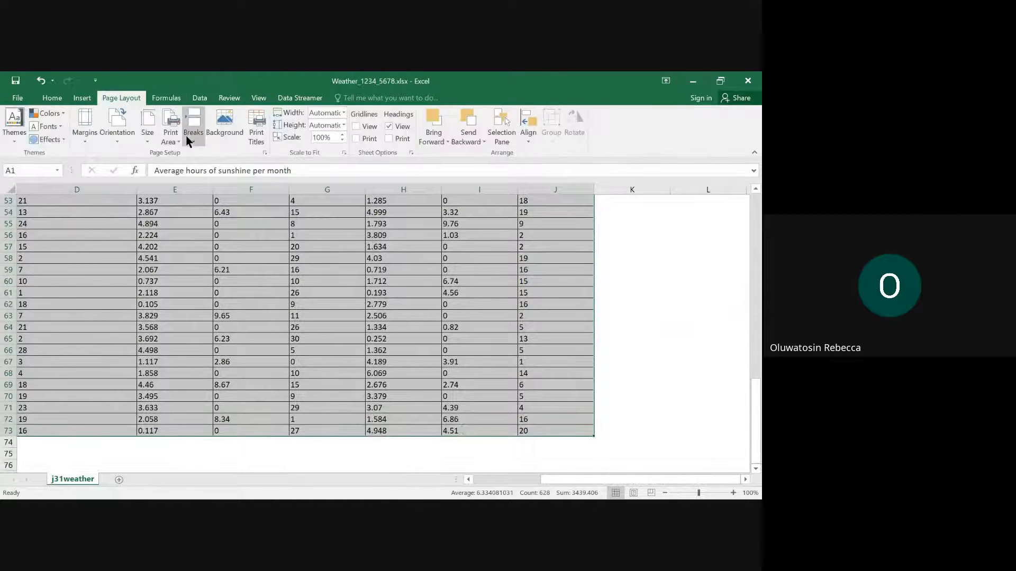
pyautogui.click(171, 137)
pyautogui.click(185, 154)
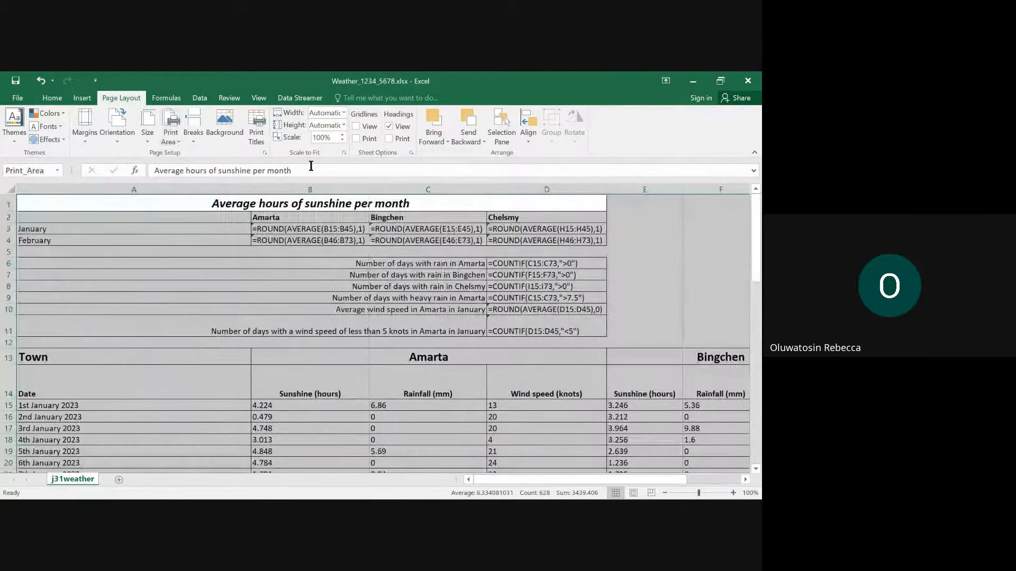
# - Set the page orientation to landscape and turn on printing of the row and column headings
pyautogui.click(116, 137)
pyautogui.click(119, 183)
pyautogui.click(389, 138)
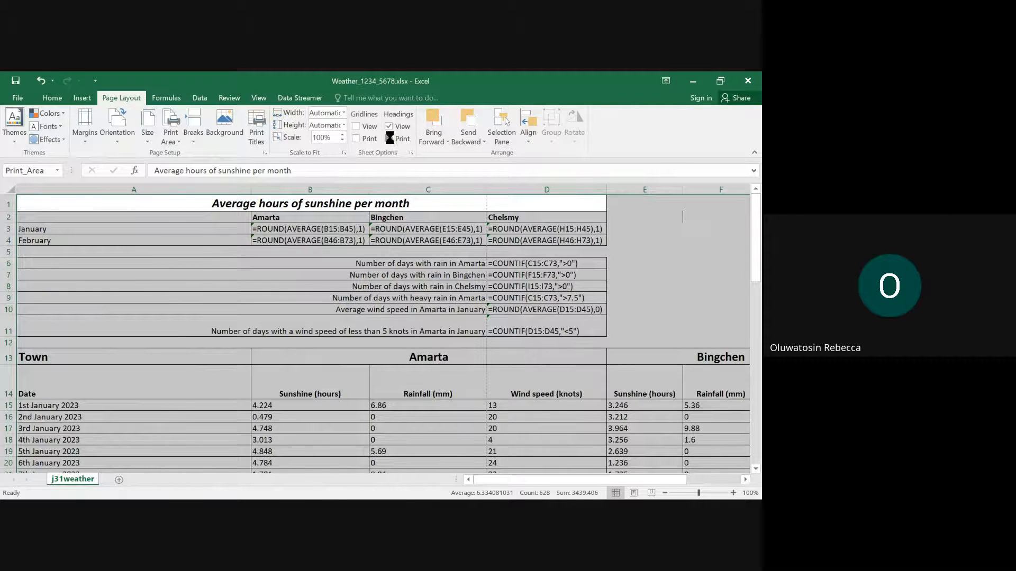
# - Open the print preview of the landscape formula sheet and look through its pages
pyautogui.click(12, 99)
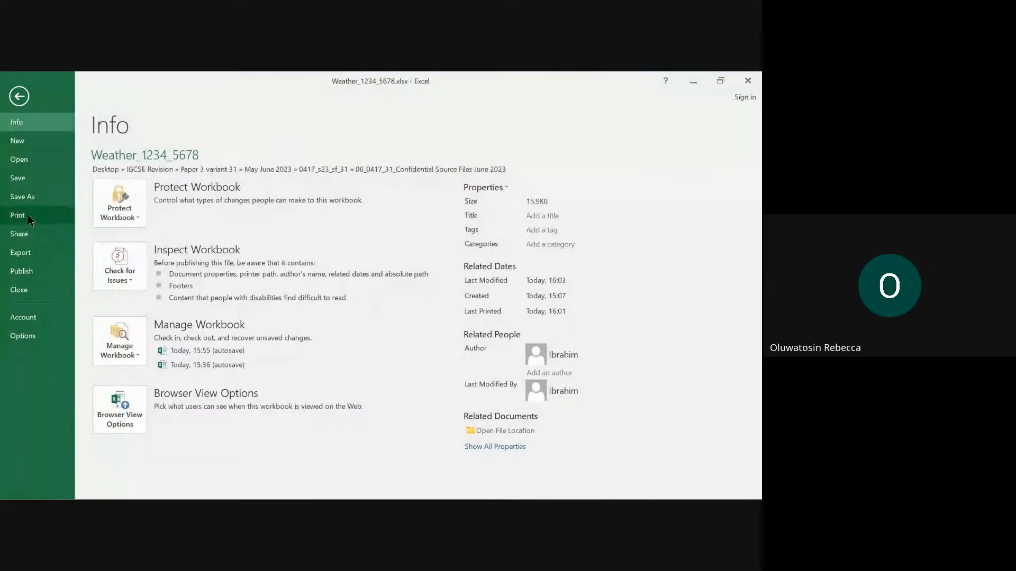
pyautogui.click(24, 219)
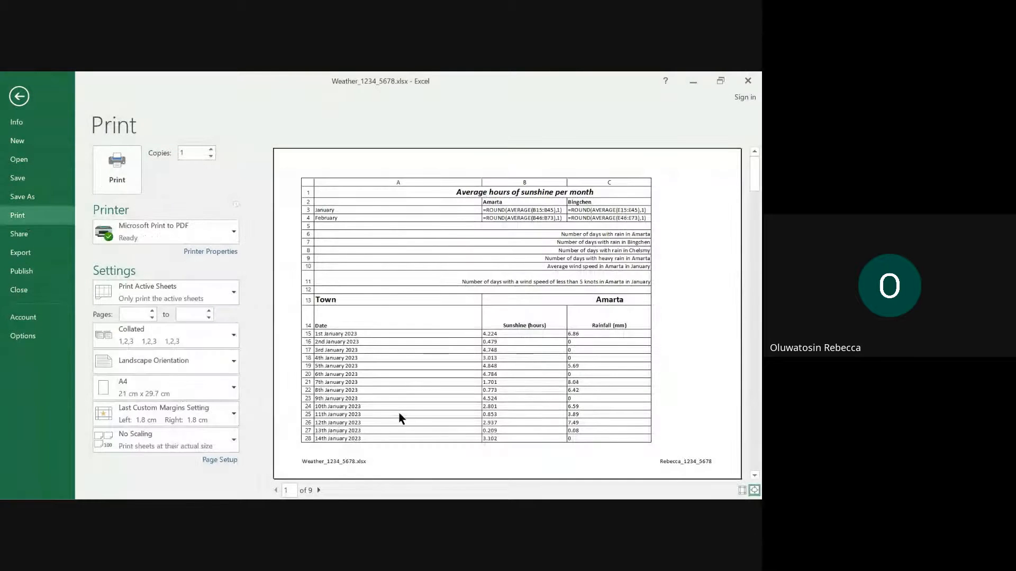
pyautogui.scroll(-2, 402, 404)
pyautogui.scroll(2, 402, 402)
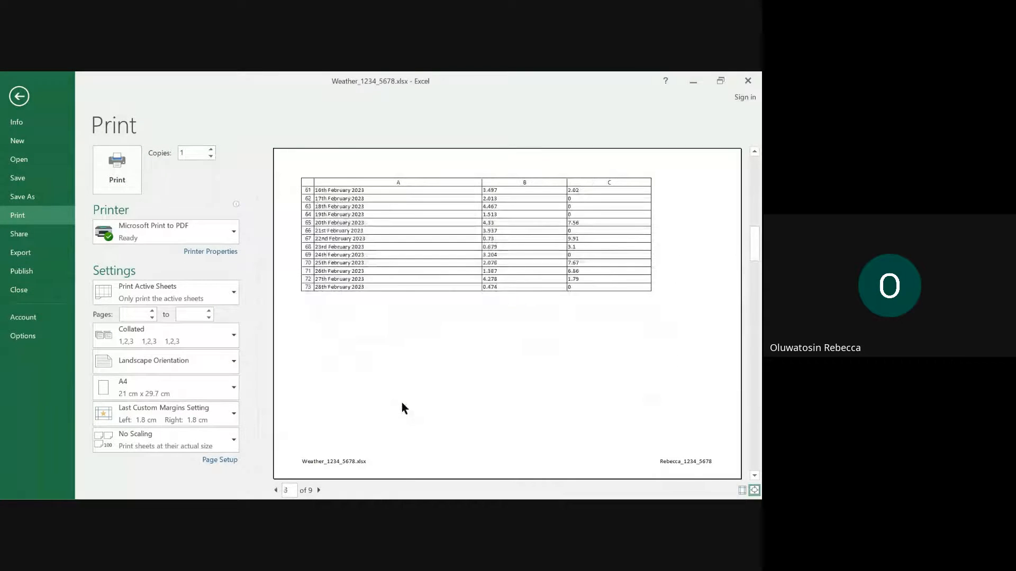
# - Try the Fit All Columns on One Page scaling in the print preview, restore No Scaling, and return to the sheet
pyautogui.click(224, 440)
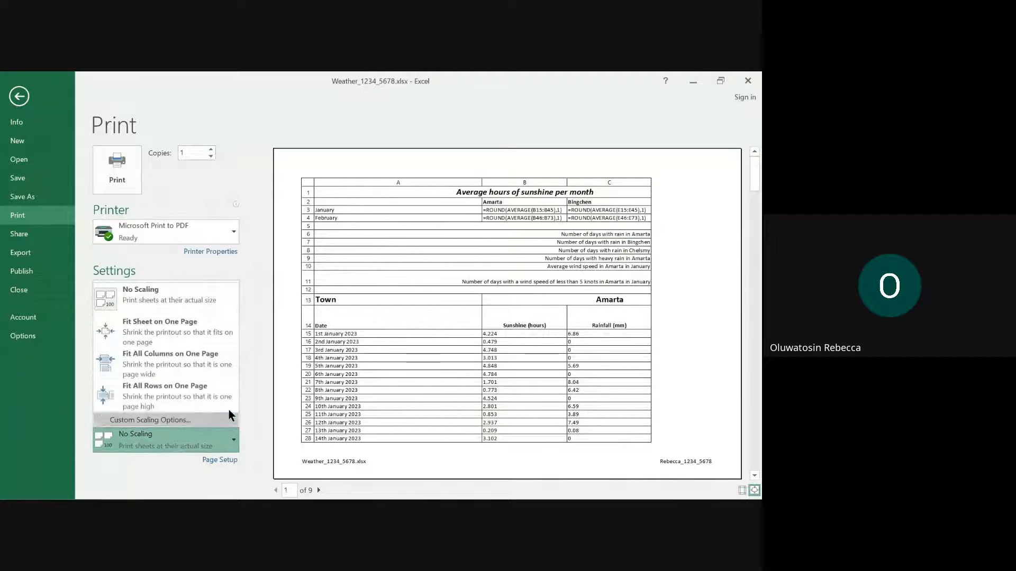
pyautogui.click(161, 354)
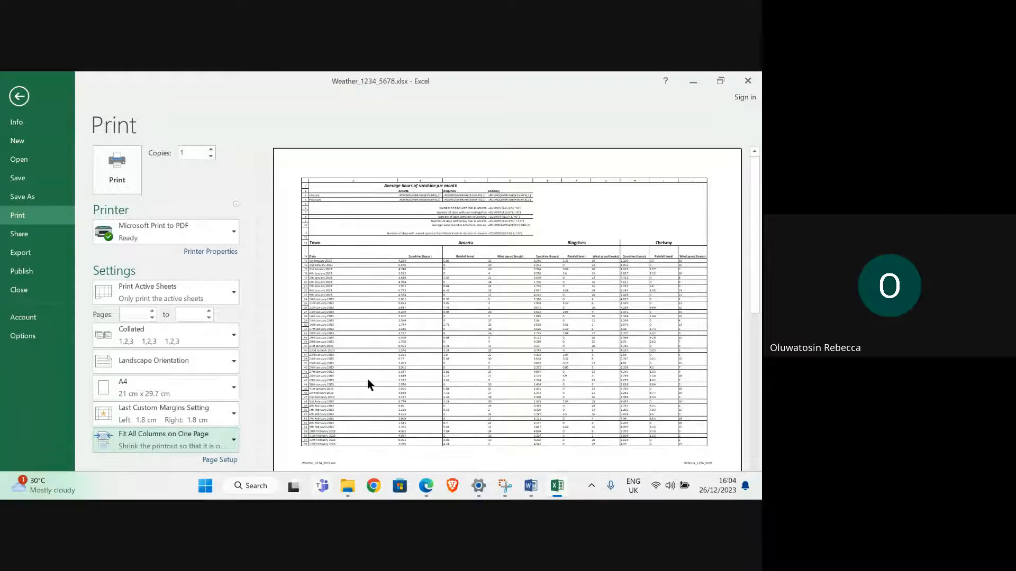
pyautogui.click(316, 487)
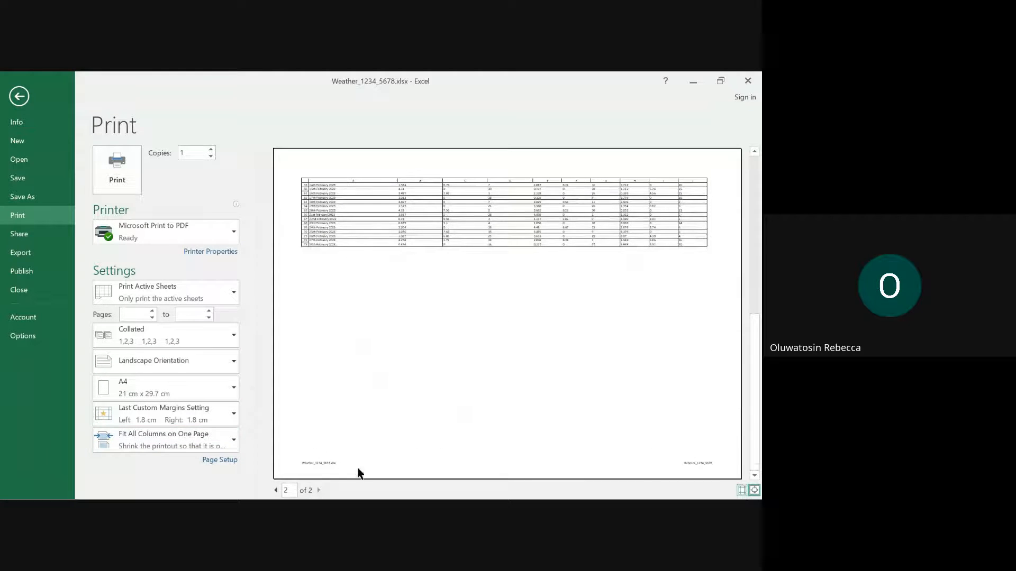
pyautogui.click(276, 490)
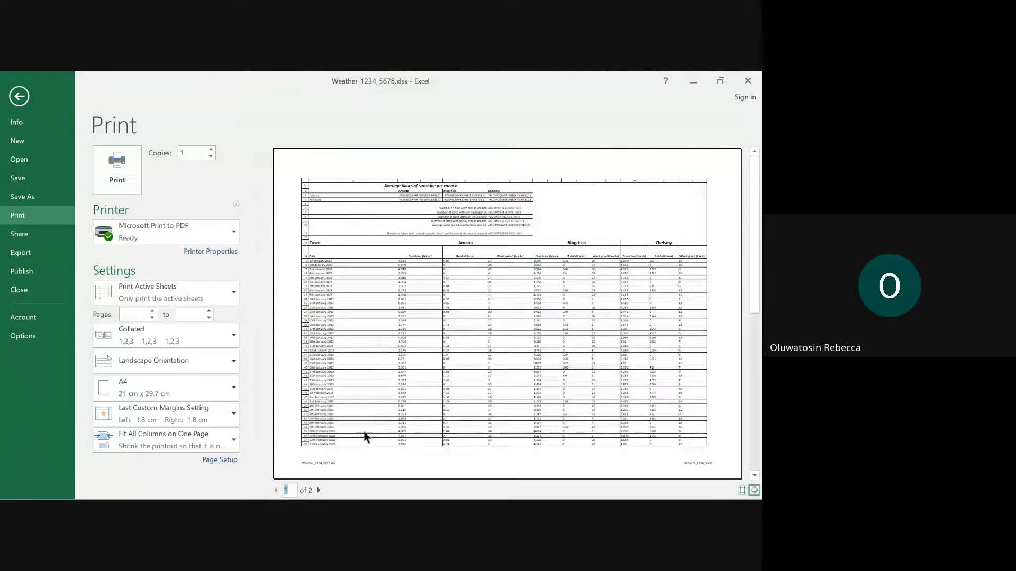
pyautogui.click(166, 444)
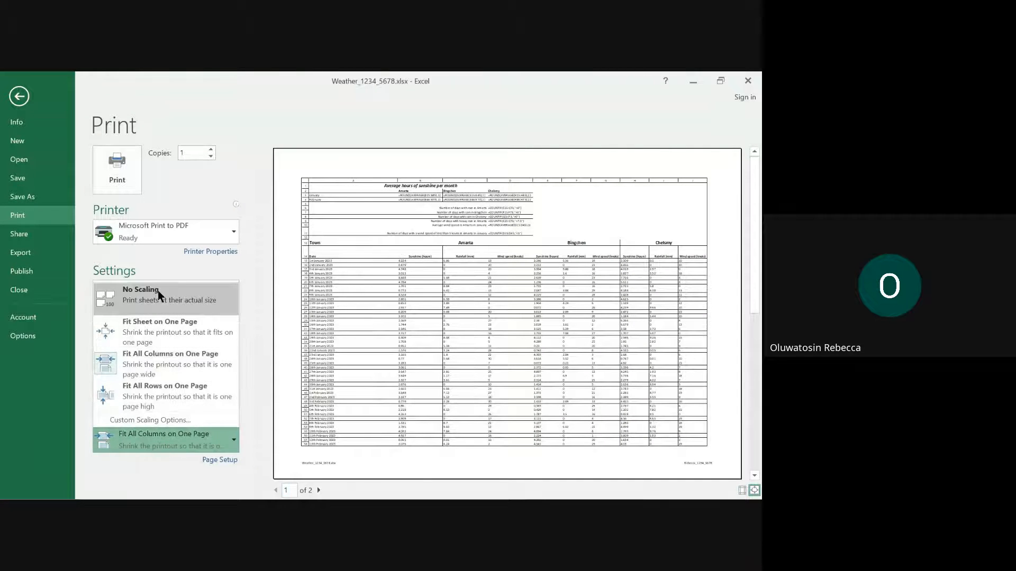
pyautogui.click(19, 95)
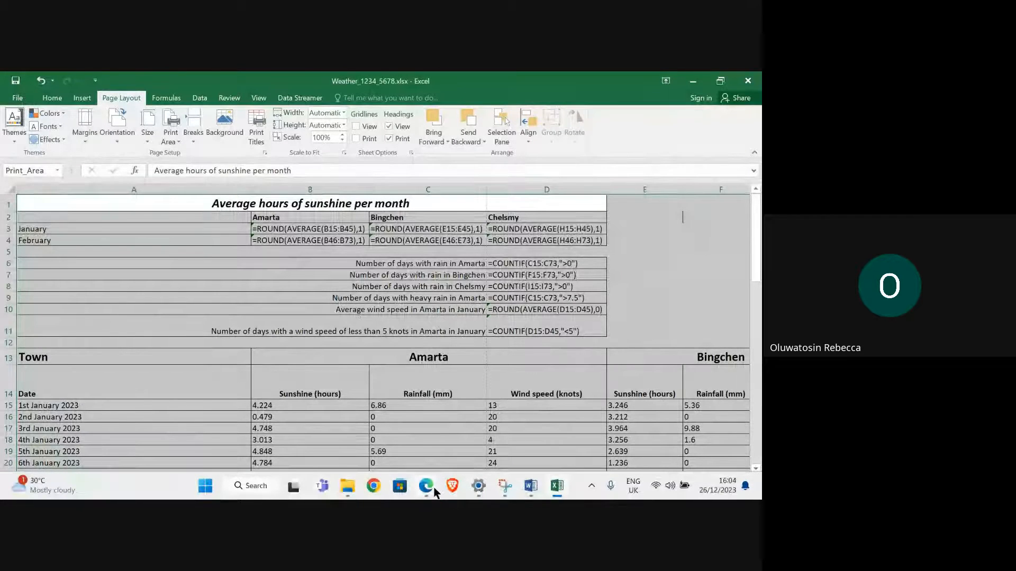
# - Switch to the question paper in Edge, highlight the text of question 9, and read question 10
pyautogui.click(425, 486)
pyautogui.click(260, 427)
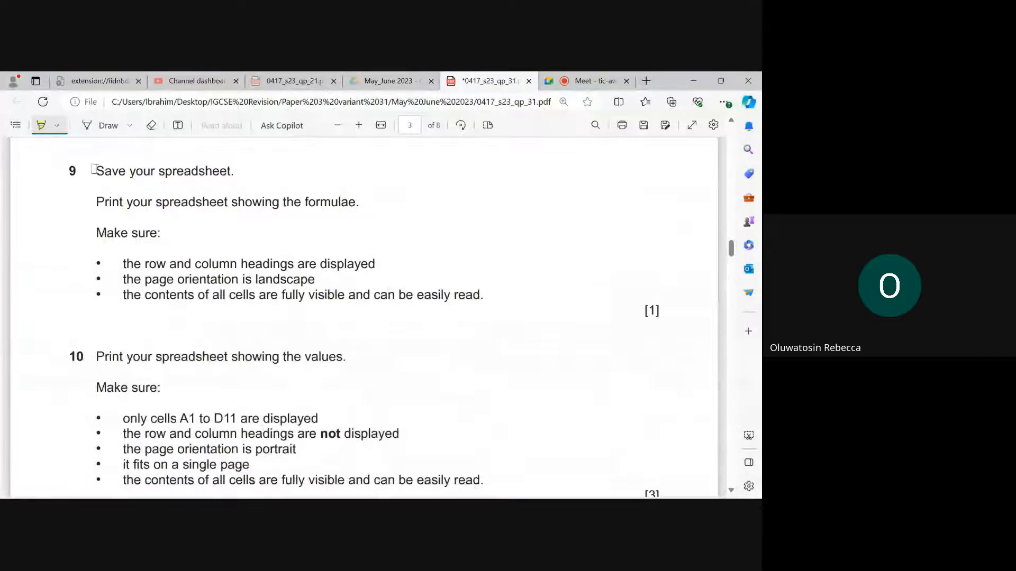
pyautogui.moveTo(95, 169)
pyautogui.mouseDown()
pyautogui.moveTo(404, 295)
pyautogui.moveTo(483, 297)
pyautogui.mouseUp()
pyautogui.scroll(-3, 340, 332)
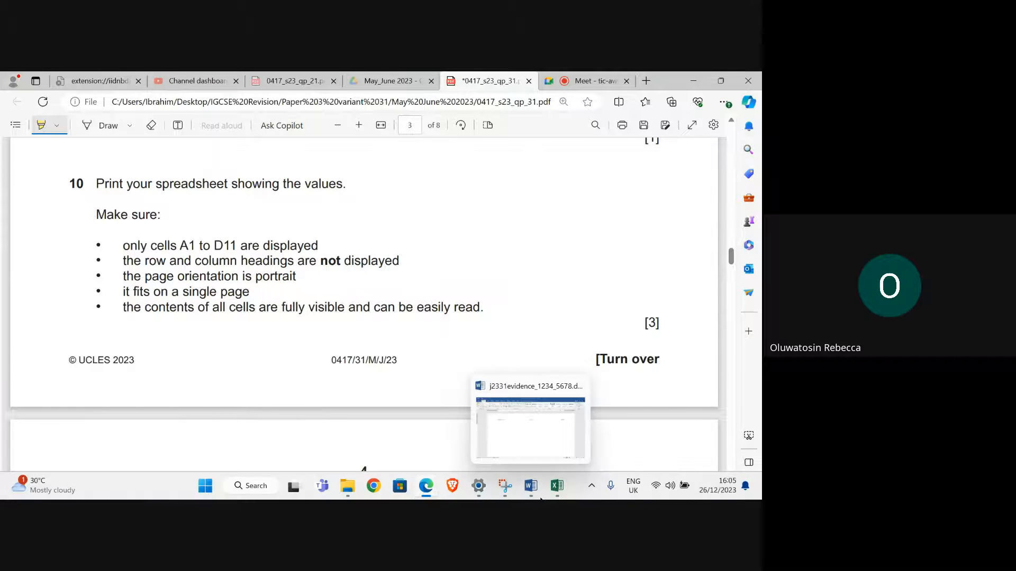
# - Switch to Excel, display the values instead of the formulas, and select cells A1:D11
pyautogui.click(554, 492)
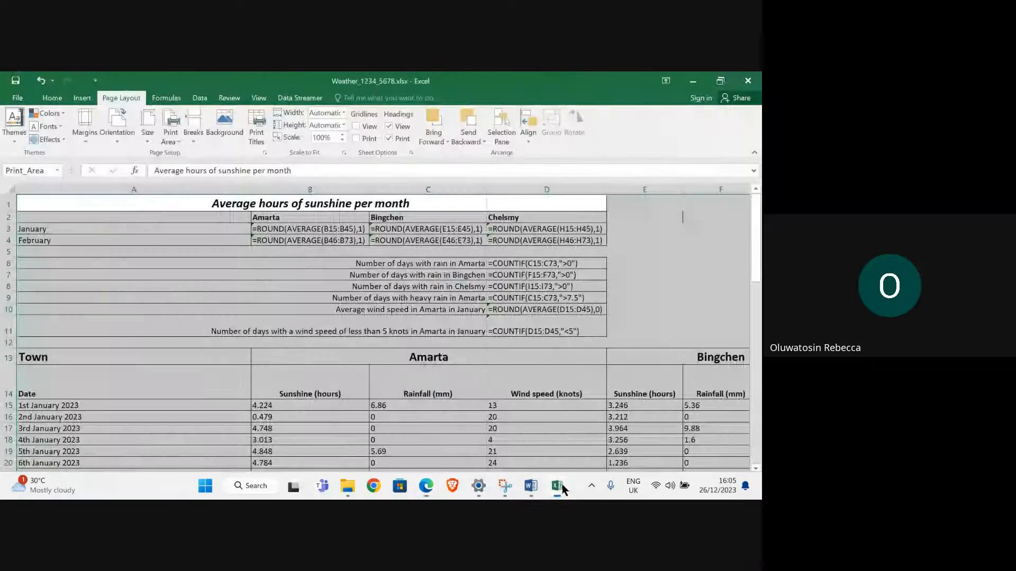
pyautogui.click(163, 97)
pyautogui.click(502, 112)
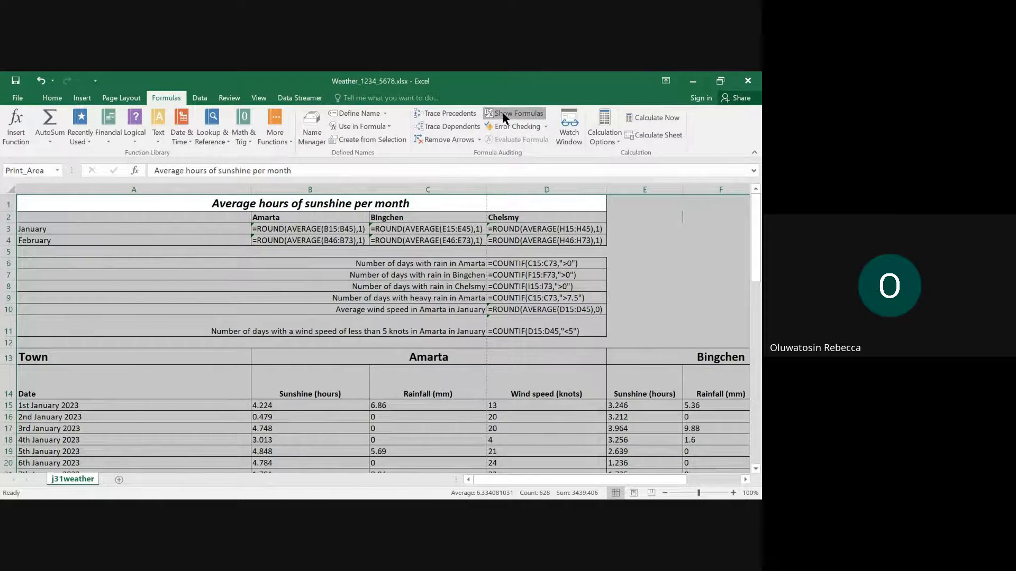
pyautogui.click(377, 250)
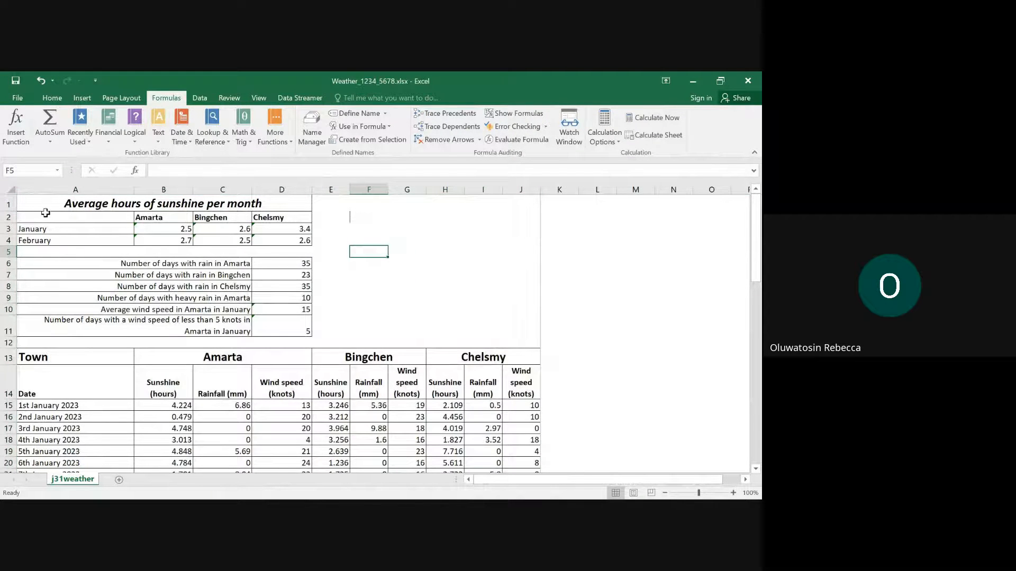
pyautogui.moveTo(34, 200); pyautogui.dragTo(210, 326)
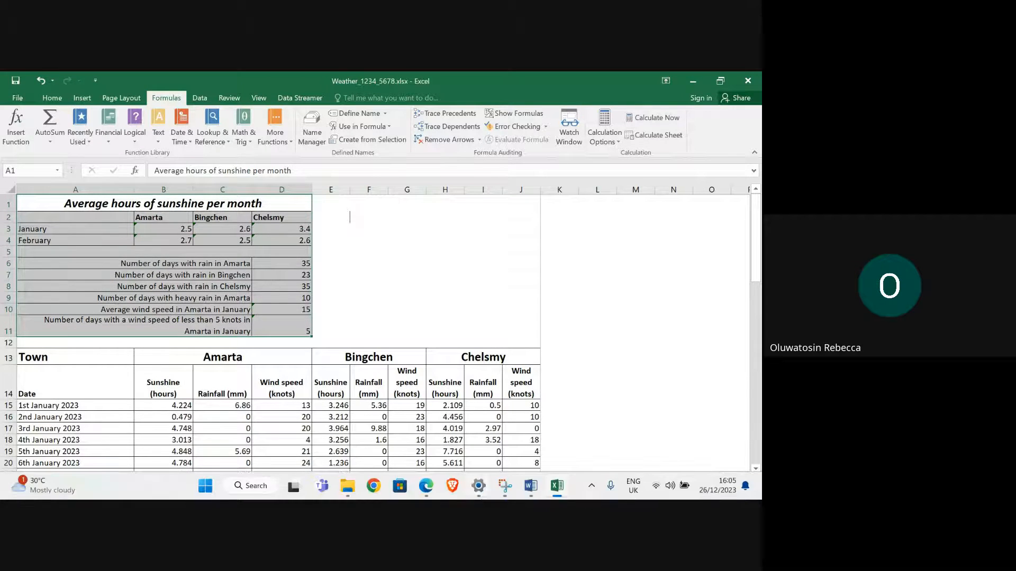
# - Switch to the question paper in Edge and check question 10's requirements for printing the values
pyautogui.moveTo(426, 486)
pyautogui.moveTo(339, 456)
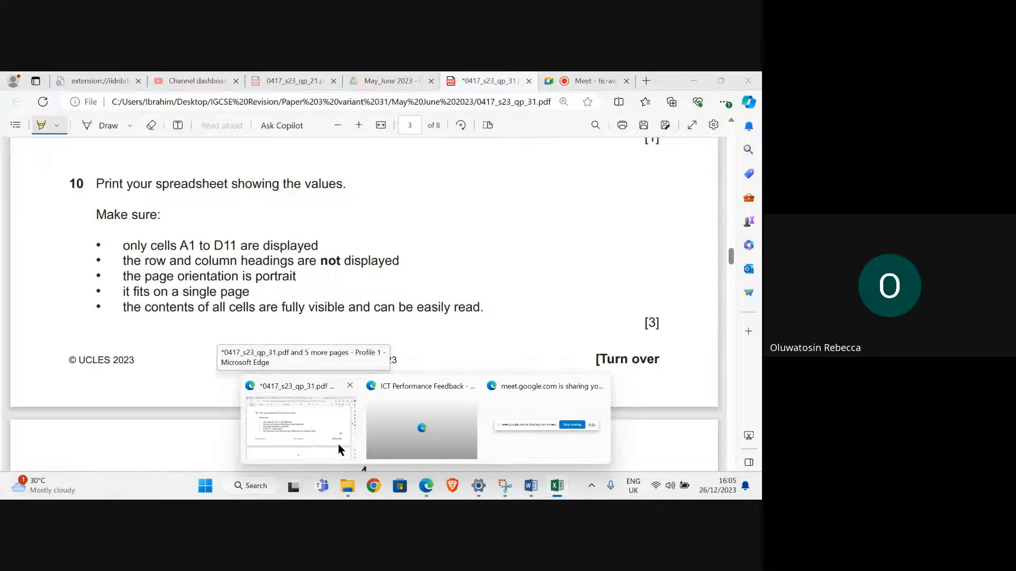
pyautogui.click(338, 449)
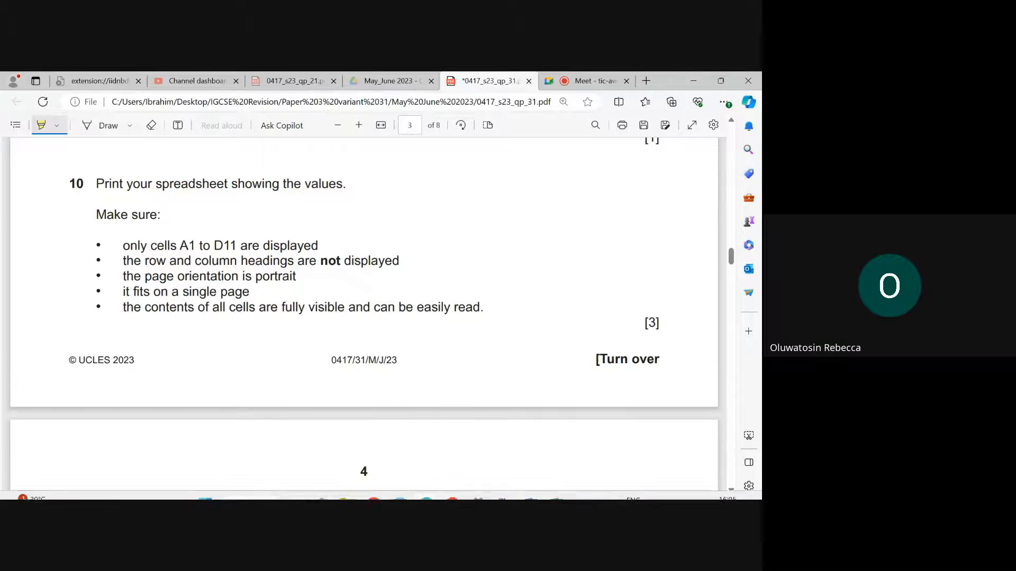
# - Switch to the Weather_1234_5678 workbook in Excel and set the selected cells A1:D11 as the print area
pyautogui.moveTo(548, 498)
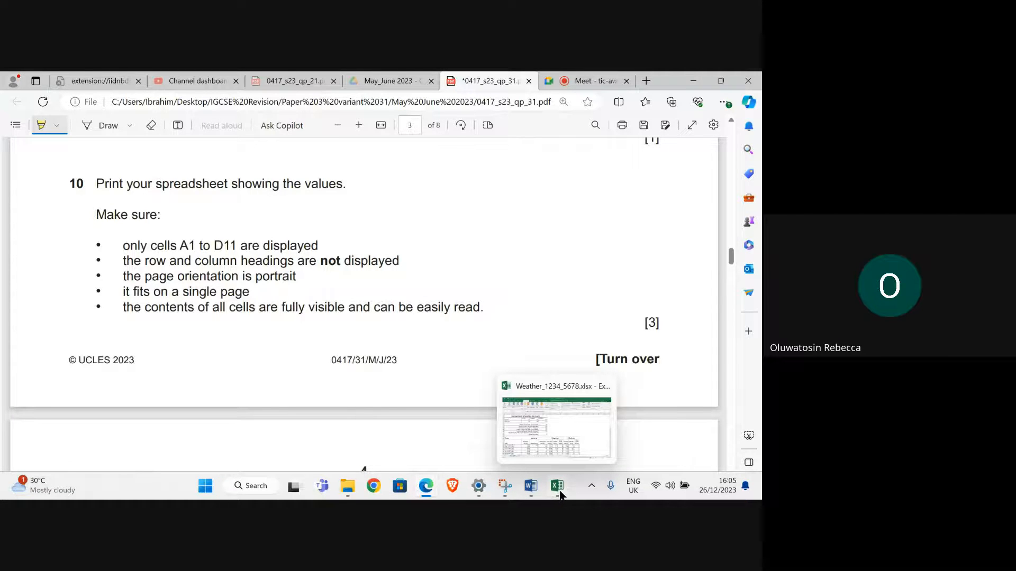
pyautogui.click(556, 448)
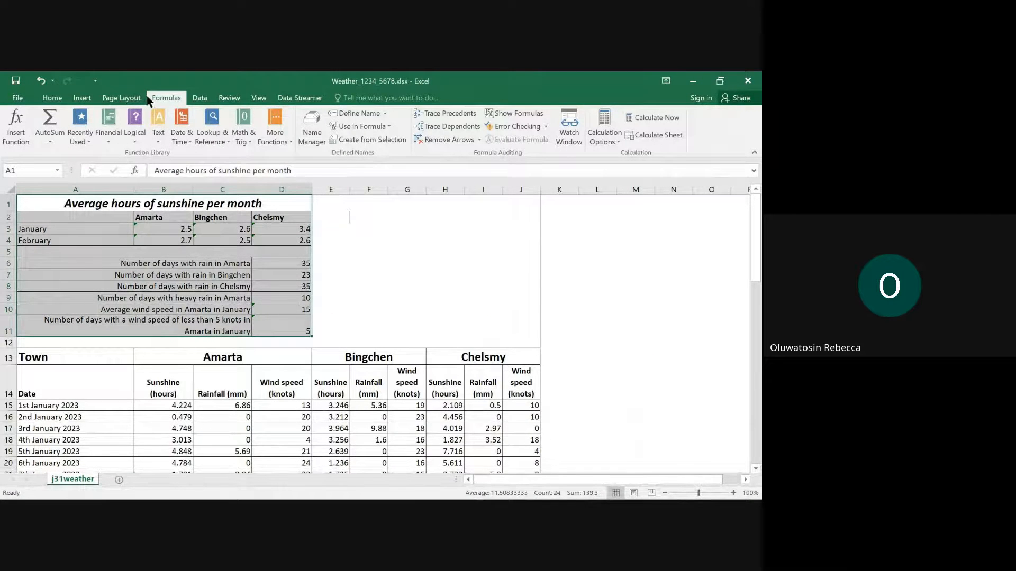
pyautogui.click(121, 98)
pyautogui.click(170, 139)
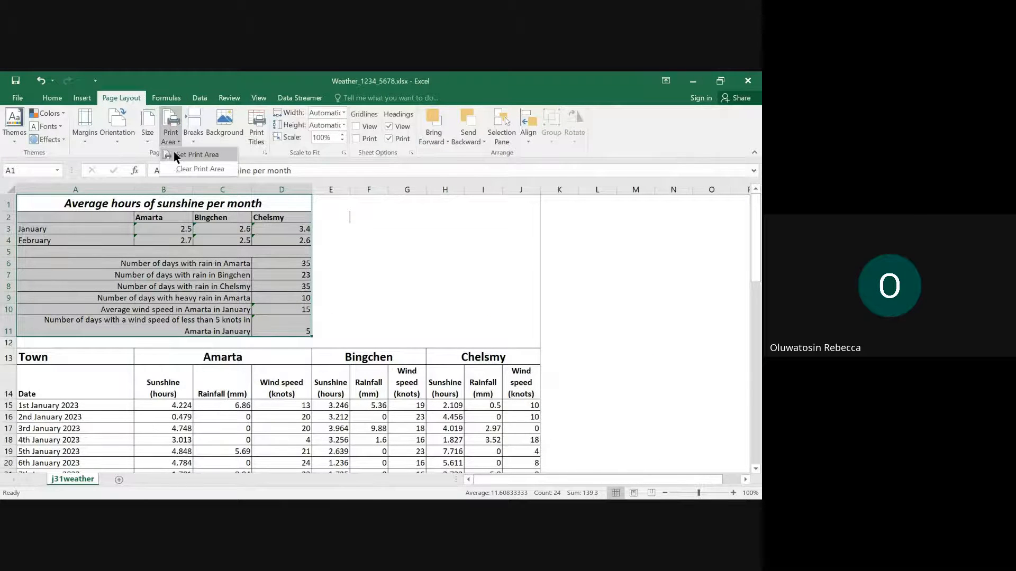
pyautogui.click(179, 155)
# - Set the page orientation to portrait with row and column headings excluded from printing, and display the print preview
pyautogui.click(117, 139)
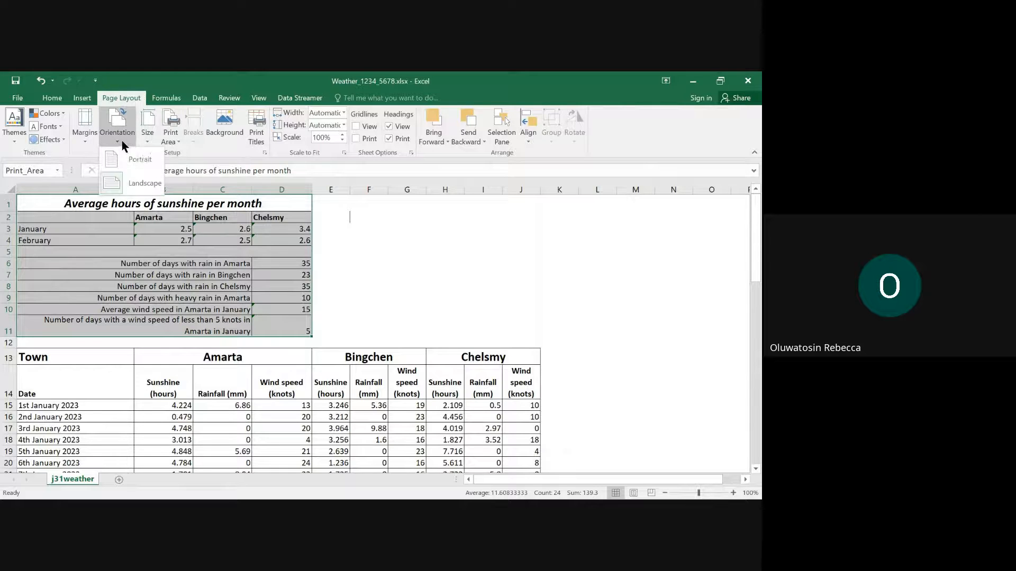
pyautogui.click(142, 161)
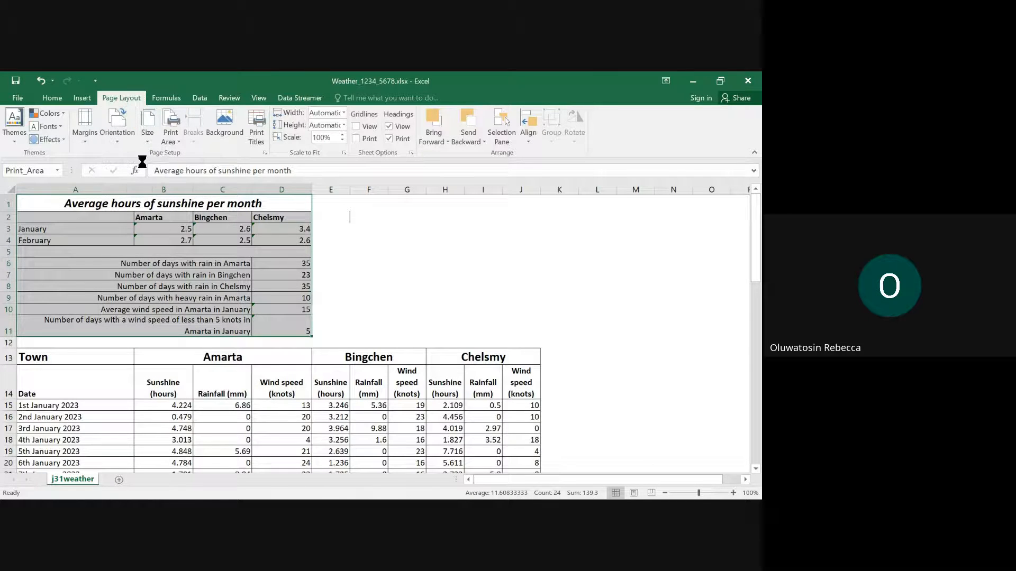
pyautogui.click(398, 138)
pyautogui.click(18, 97)
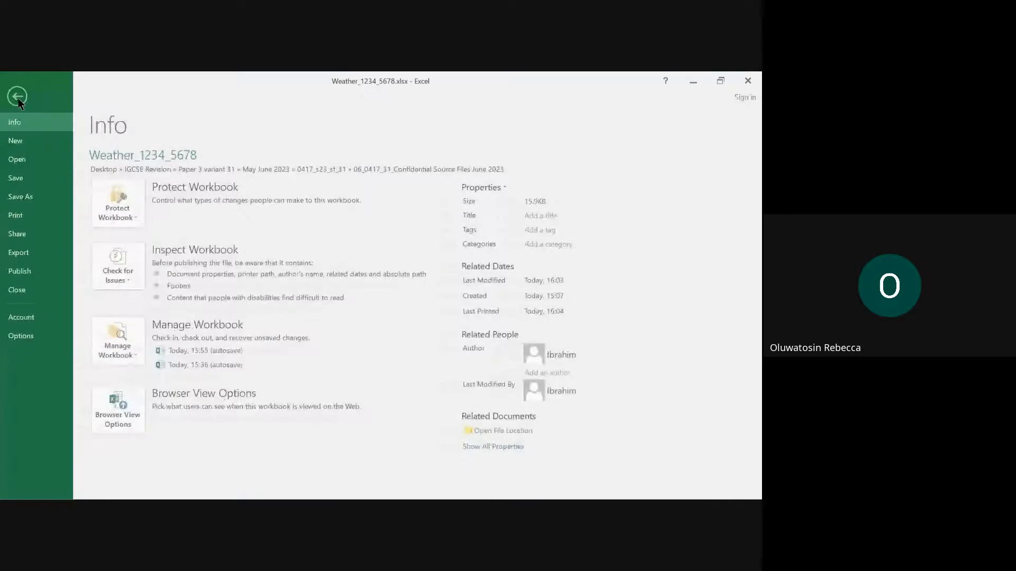
pyautogui.click(30, 214)
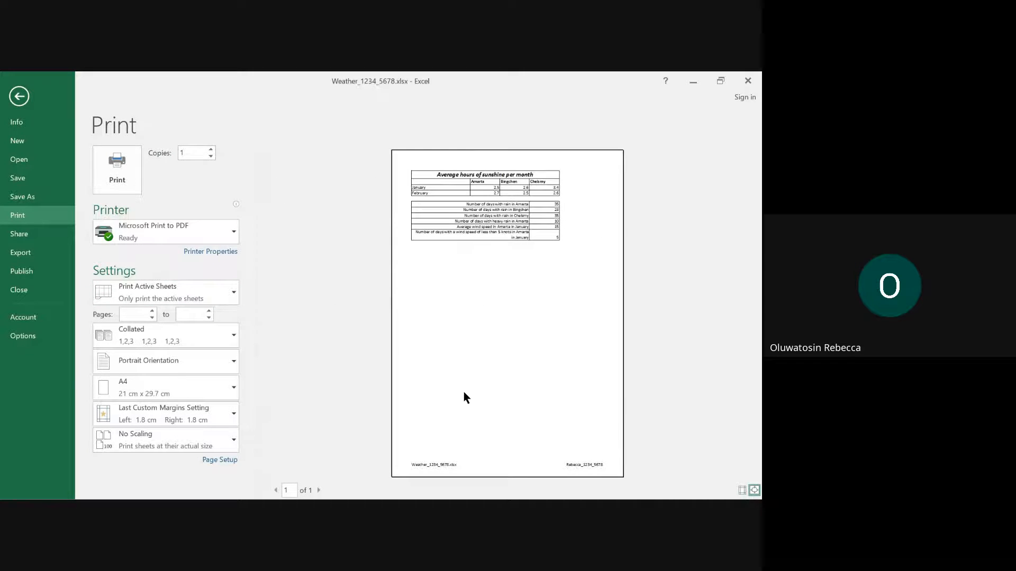
# - Switch to the question paper in Edge, highlight the text of question 10, and read question 11
pyautogui.moveTo(420, 485)
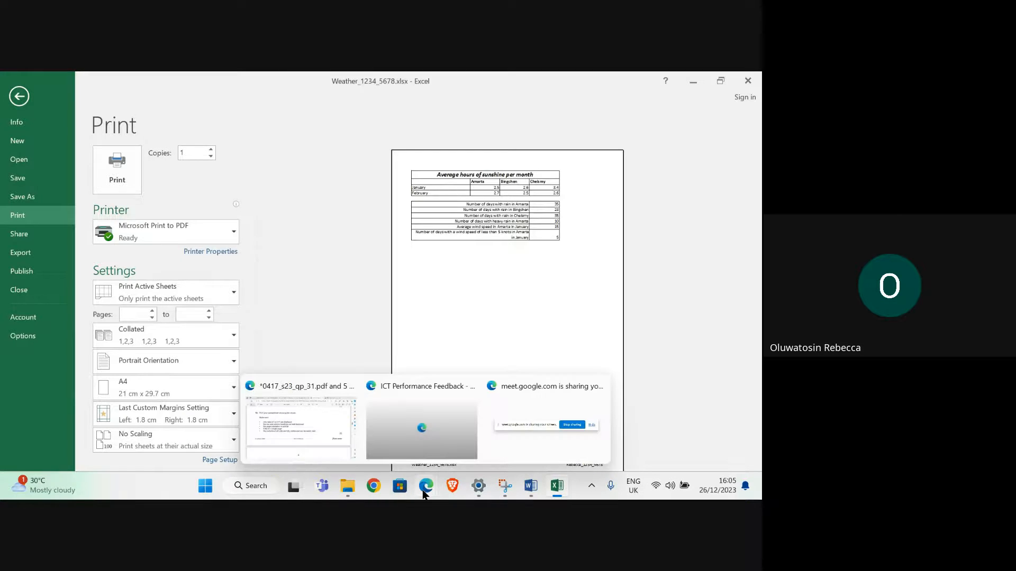
pyautogui.click(282, 432)
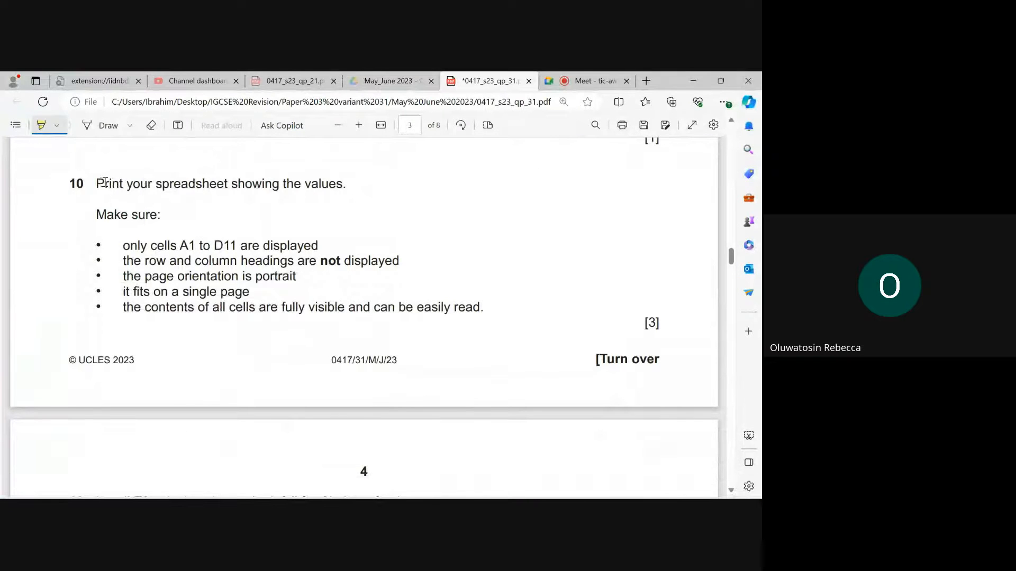
pyautogui.moveTo(95, 183)
pyautogui.mouseDown()
pyautogui.moveTo(442, 308)
pyautogui.moveTo(500, 303)
pyautogui.moveTo(489, 326)
pyautogui.mouseUp()
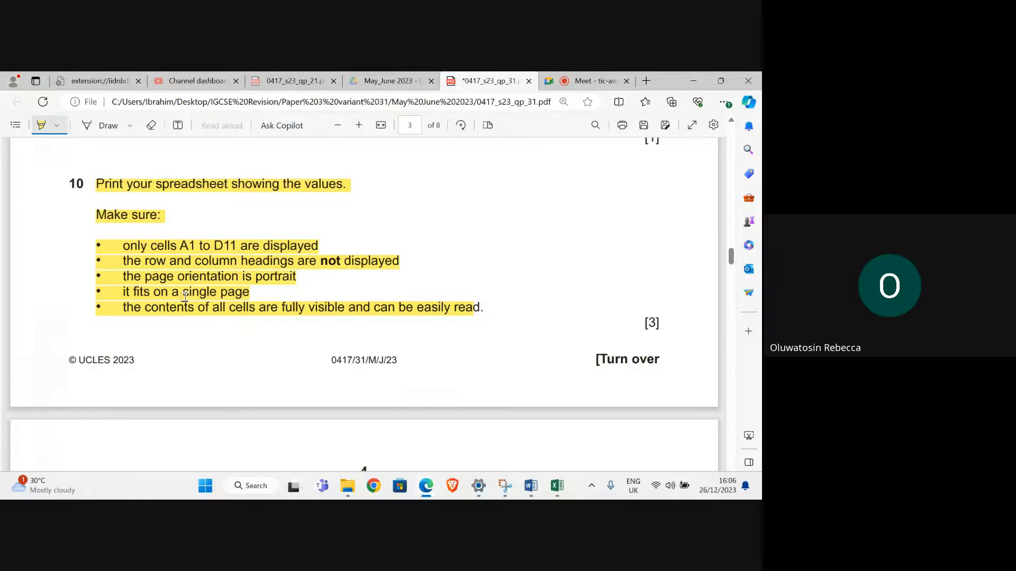
pyautogui.scroll(-6, 331, 376)
pyautogui.scroll(1, 312, 286)
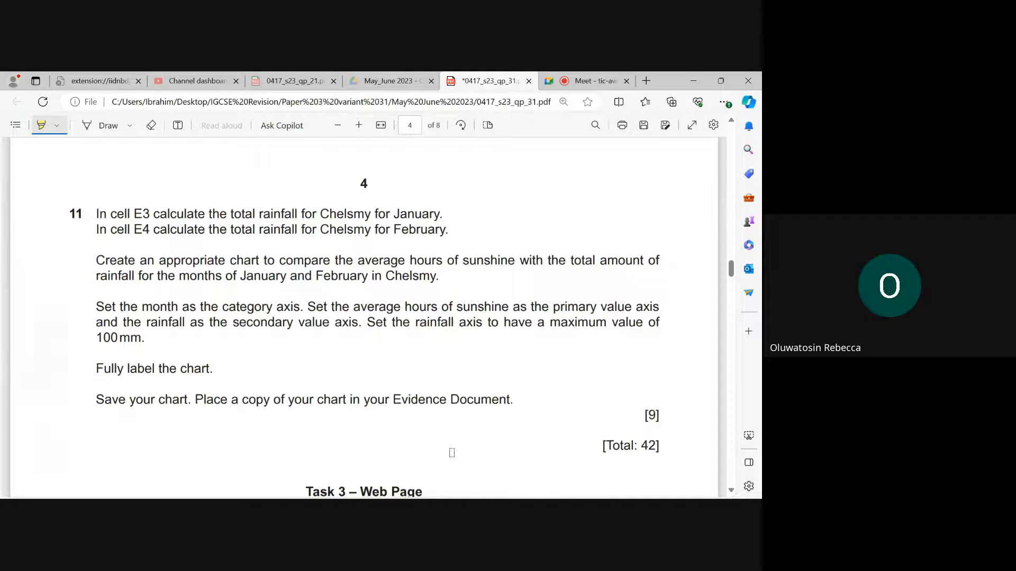
# - Switch to Excel, leave the print preview, and select cell E3 on the sheet
pyautogui.moveTo(452, 498)
pyautogui.moveTo(559, 490)
pyautogui.click(558, 450)
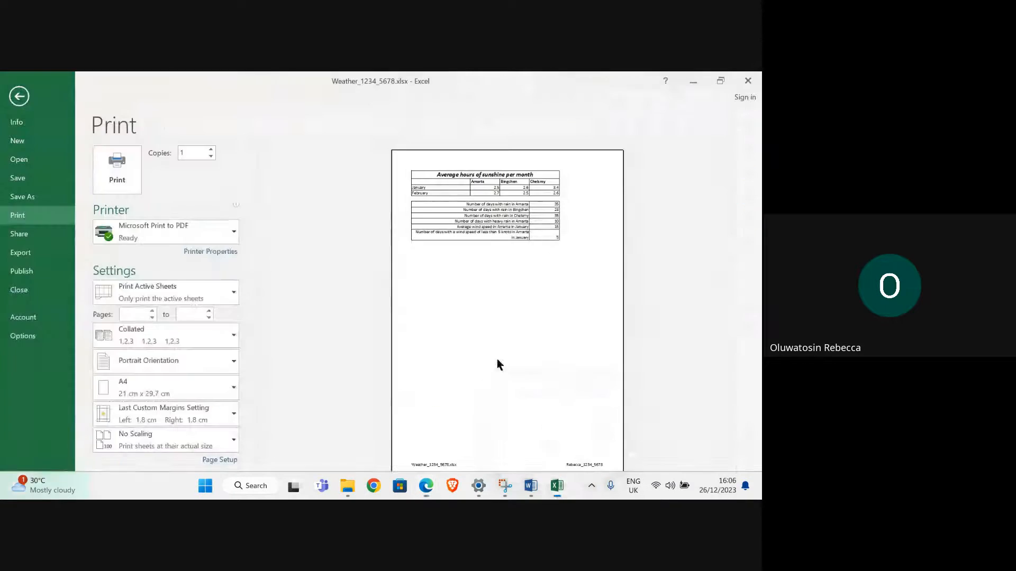
pyautogui.click(19, 97)
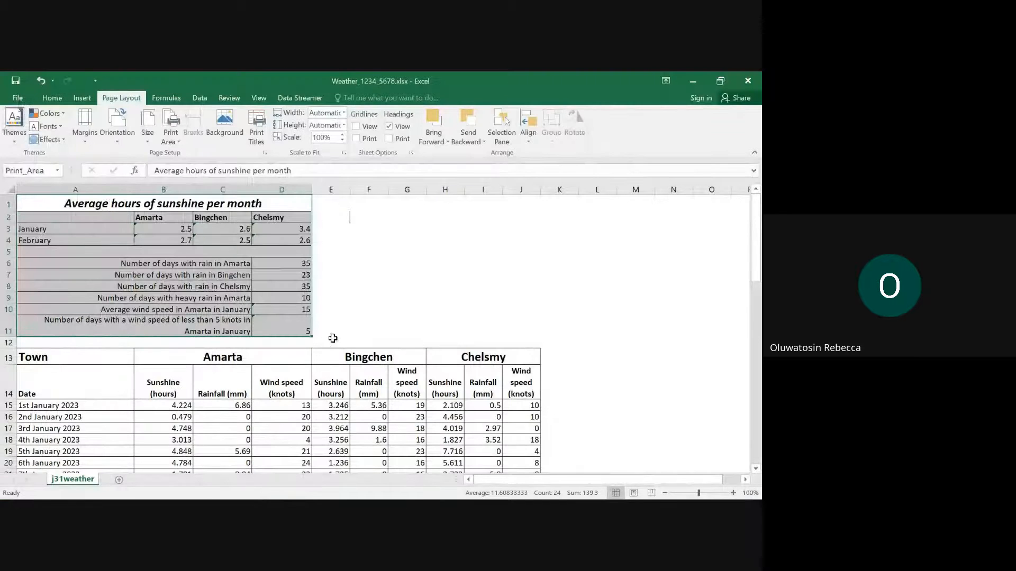
pyautogui.click(290, 319)
pyautogui.click(333, 217)
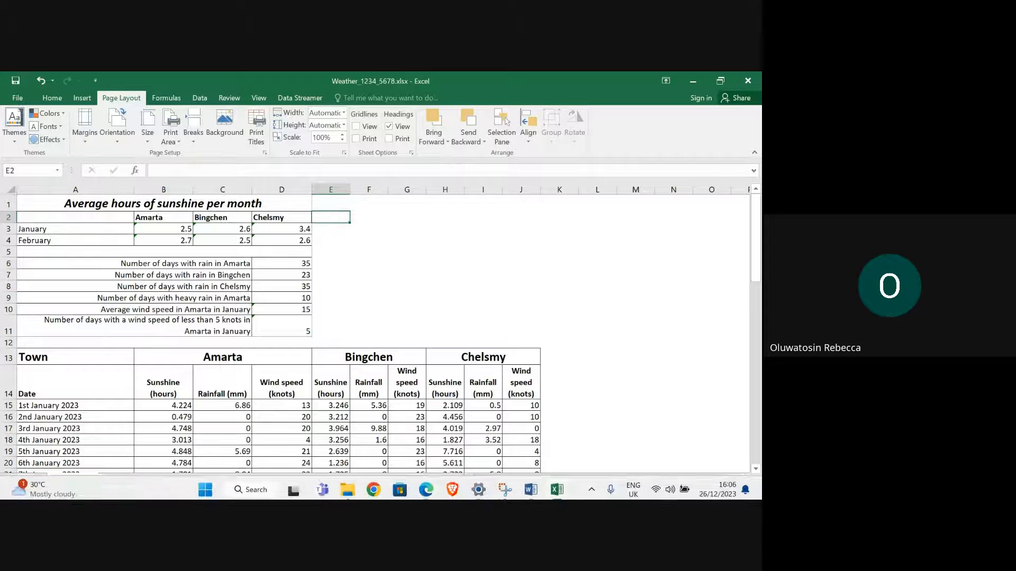
pyautogui.click(333, 229)
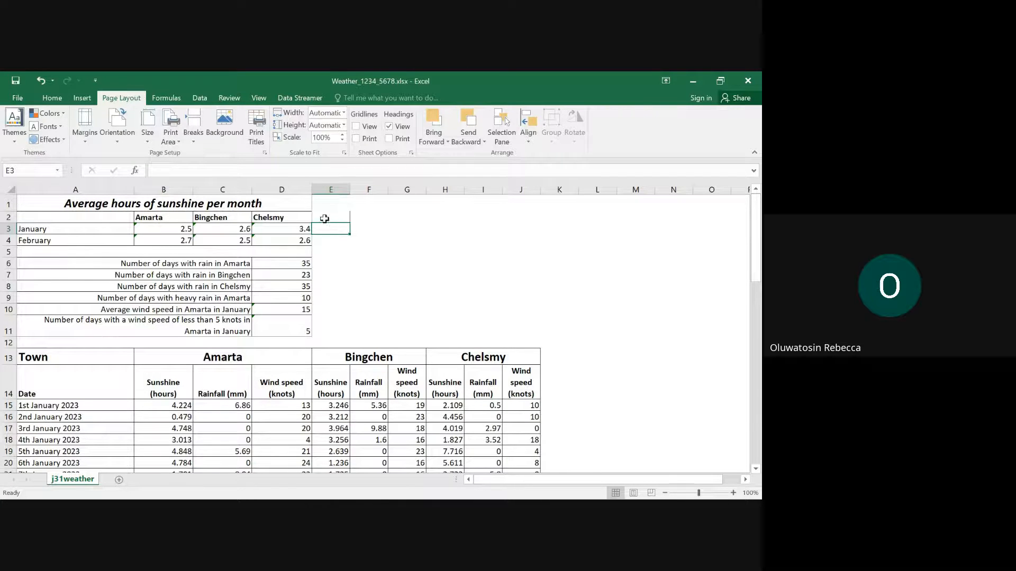
# - Enter the heading Total Rainfall in cell E2
pyautogui.click(326, 217)
pyautogui.write('T')
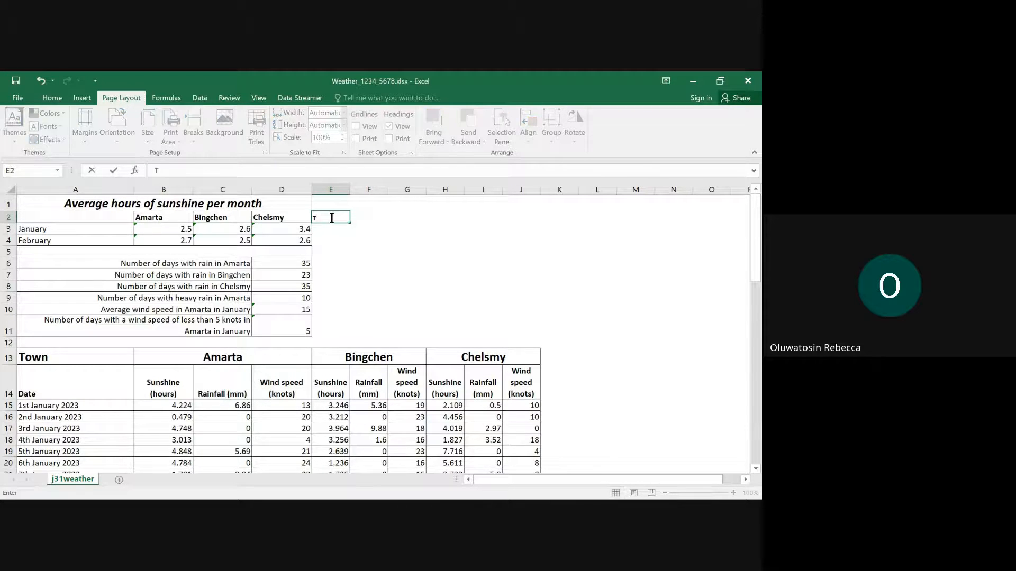
pyautogui.write('otal Numbe')
pyautogui.press('BackSpace')
pyautogui.press('BackSpace')
pyautogui.press('BackSpace')
pyautogui.write('Rainf')
# - Calculate Chelsmy's total January rainfall in cell E3 with the formula =SUM(I15:I45)
pyautogui.click(341, 227)
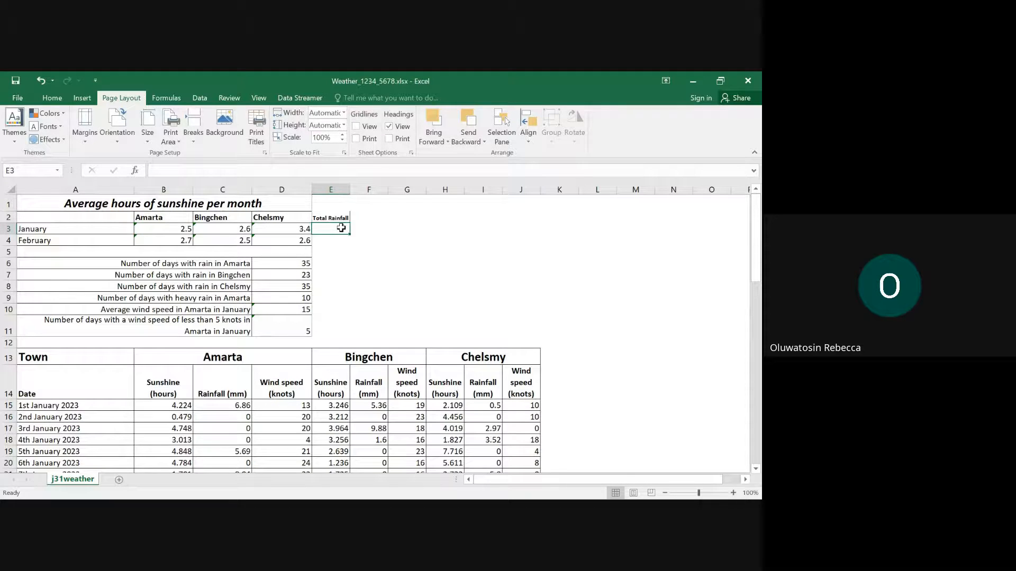
pyautogui.write('=su')
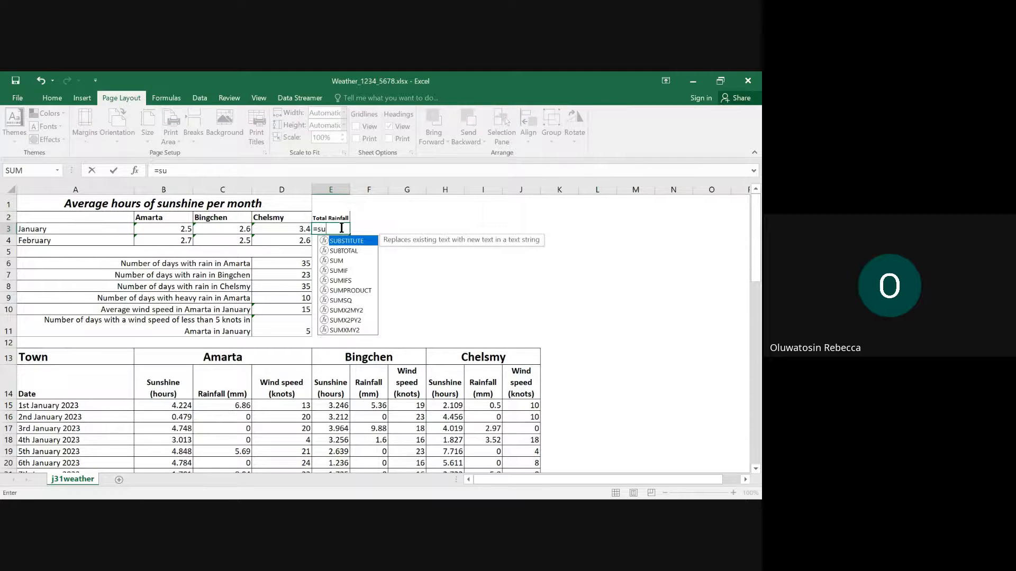
pyautogui.doubleClick(351, 262)
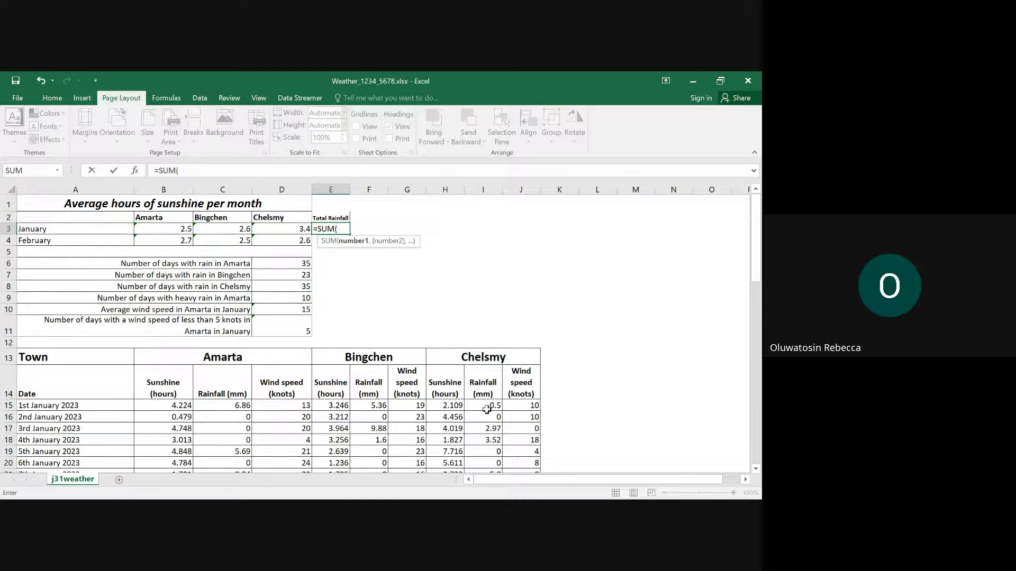
pyautogui.moveTo(487, 405); pyautogui.dragTo(500, 387)
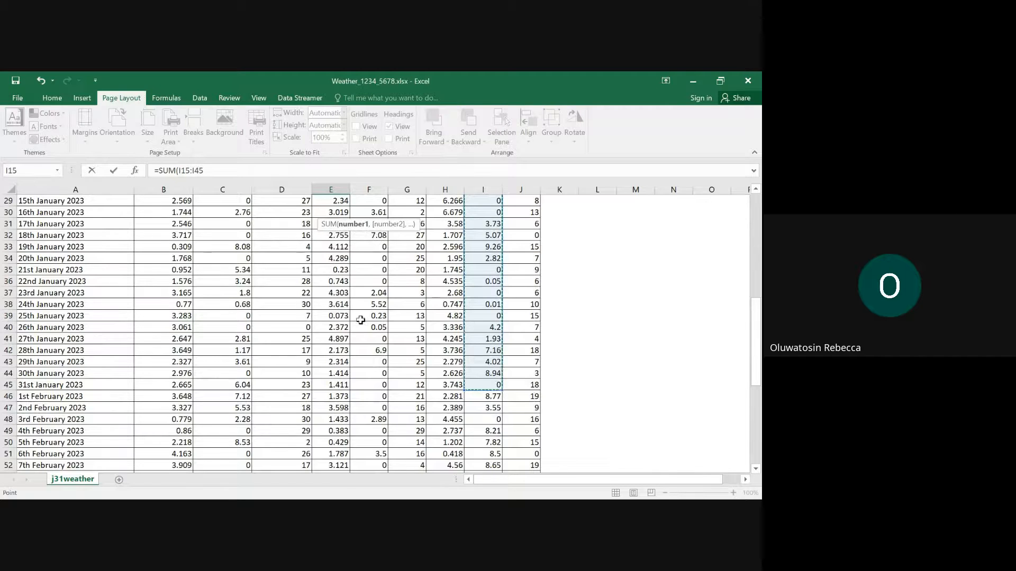
pyautogui.scroll(10, 370, 318)
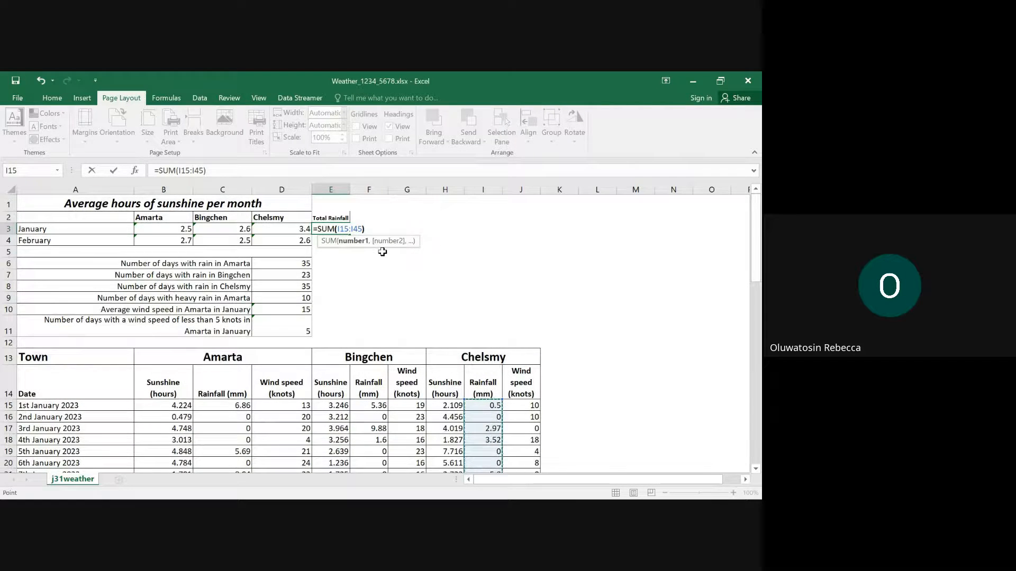
pyautogui.write(')')
pyautogui.press('Return')
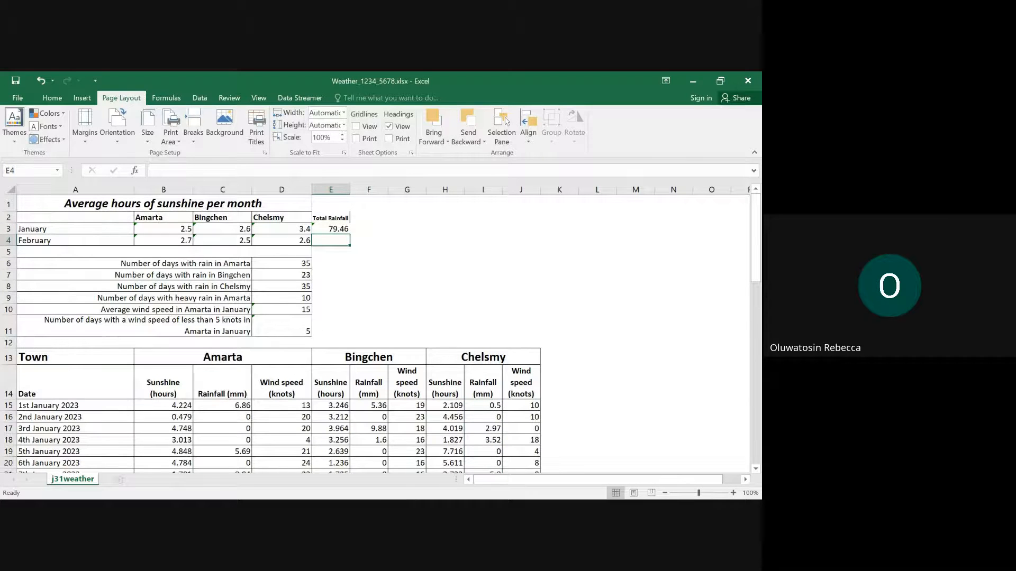
pyautogui.moveTo(416, 499)
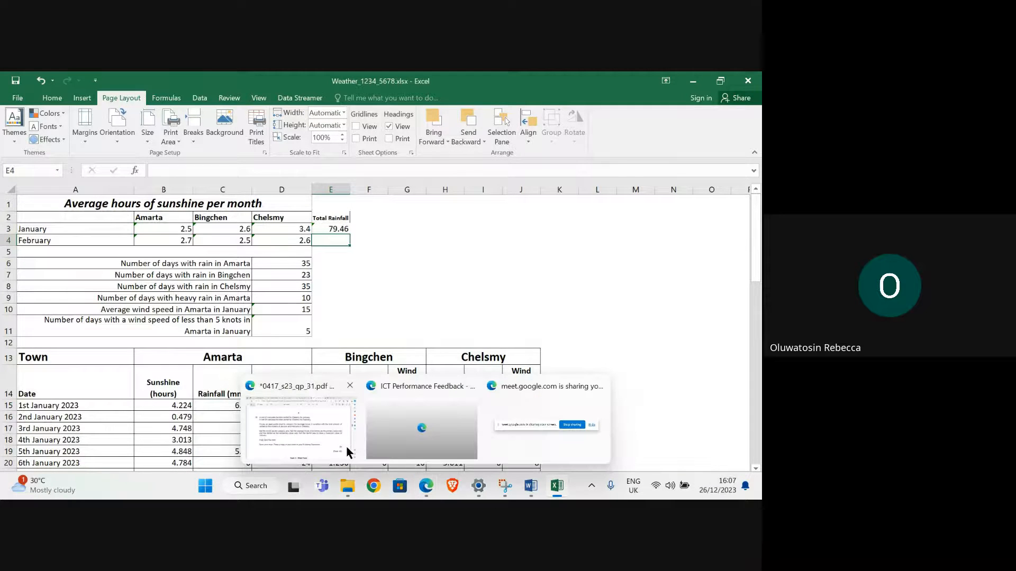
pyautogui.moveTo(325, 440)
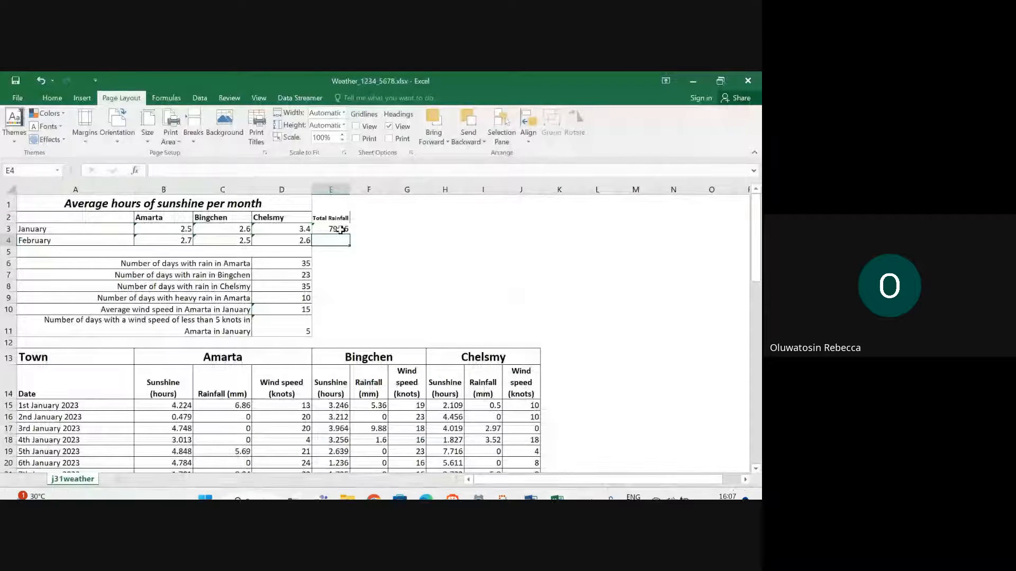
# - Edit the formula in cell E3 to round the total to one decimal place: =ROUND(SUM(I15:I45),1)
pyautogui.click(340, 229)
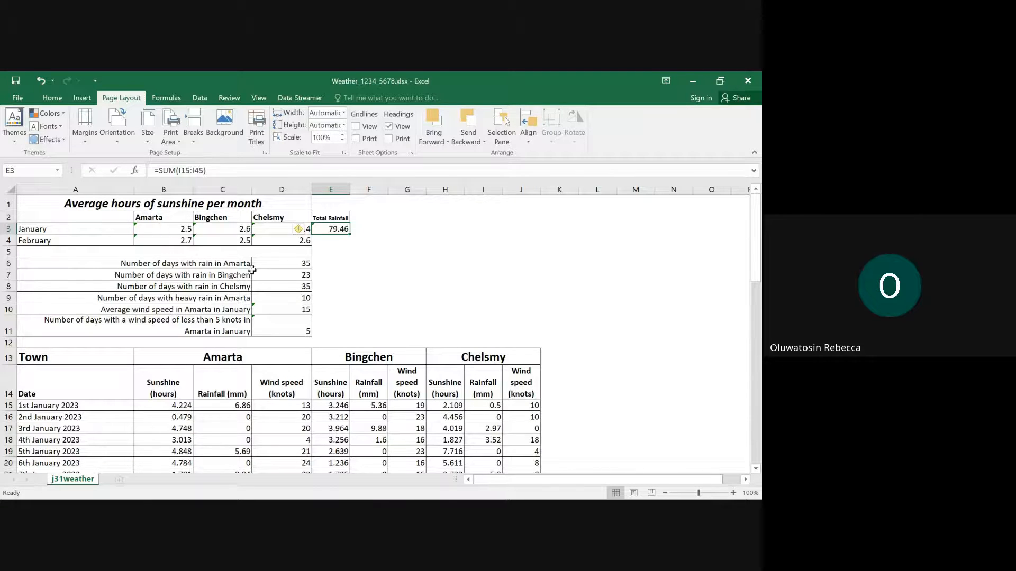
pyautogui.click(161, 170)
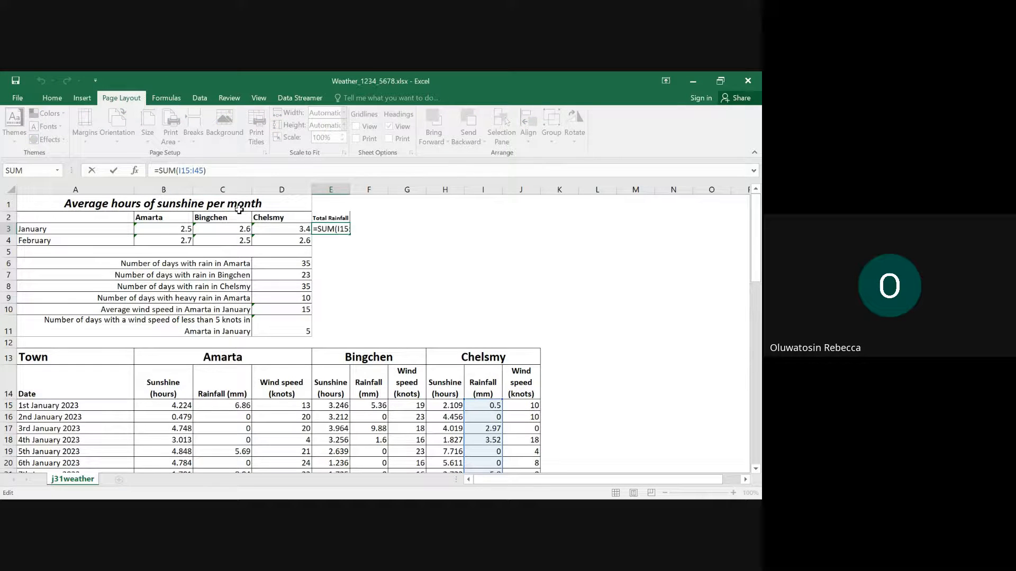
pyautogui.write('round')
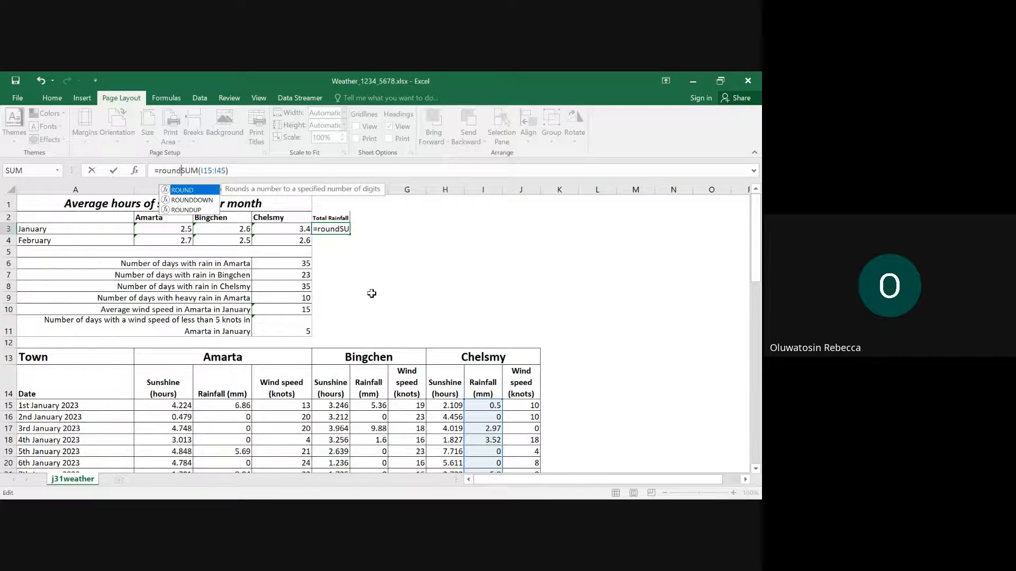
pyautogui.write('(')
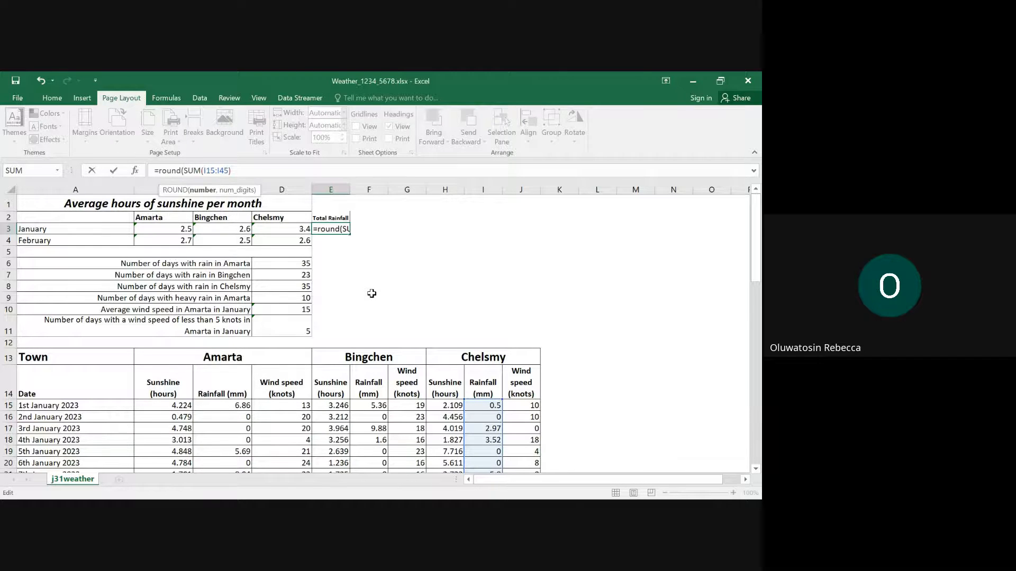
pyautogui.press('Right')
pyautogui.press('Right')
pyautogui.press('Right')
pyautogui.press('Right')
pyautogui.press('Right')
pyautogui.press('Right')
pyautogui.press('Right')
pyautogui.press('Right')
pyautogui.press('Right')
pyautogui.press('Right')
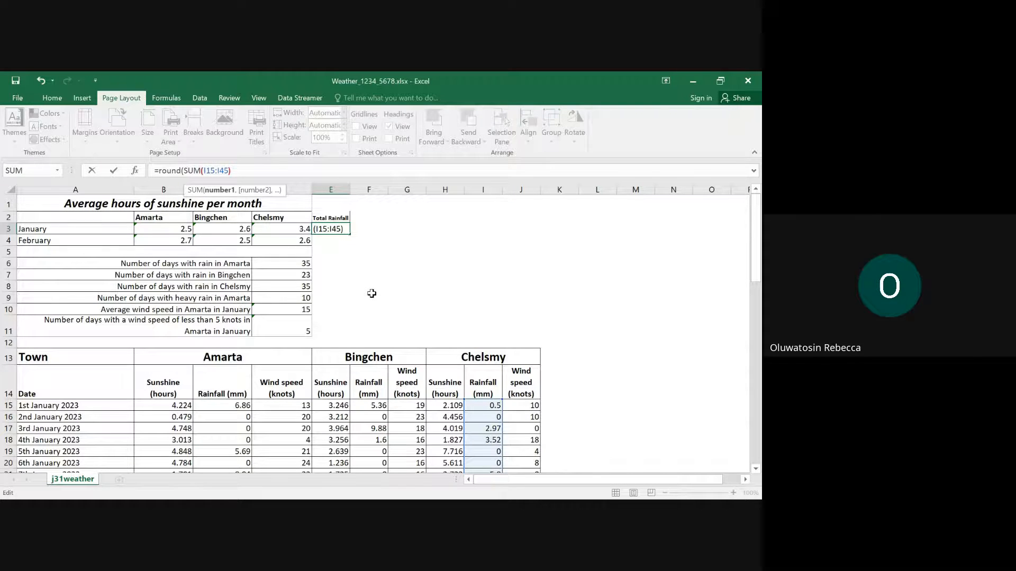
pyautogui.press('Right')
pyautogui.write(',')
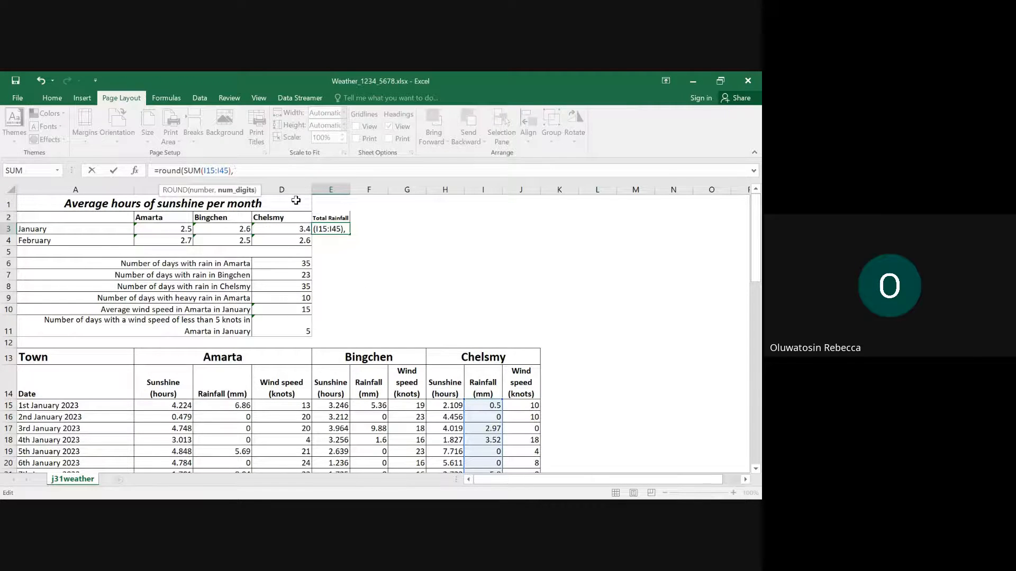
pyautogui.write('1)')
pyautogui.press('Return')
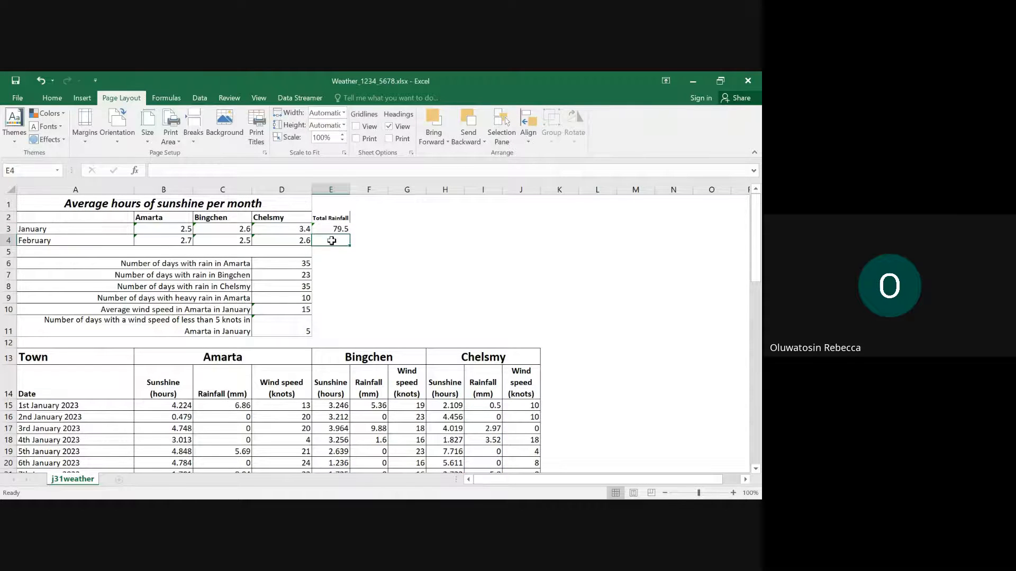
# - Switch to the question paper in Edge, recheck question 11's requirements, and return to the Excel workbook
pyautogui.moveTo(426, 486)
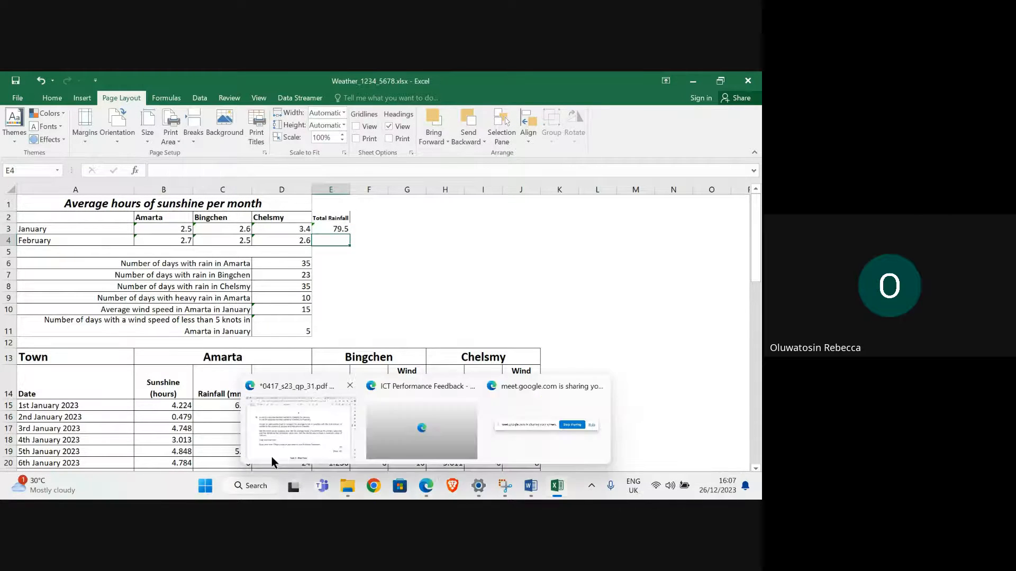
pyautogui.click(271, 456)
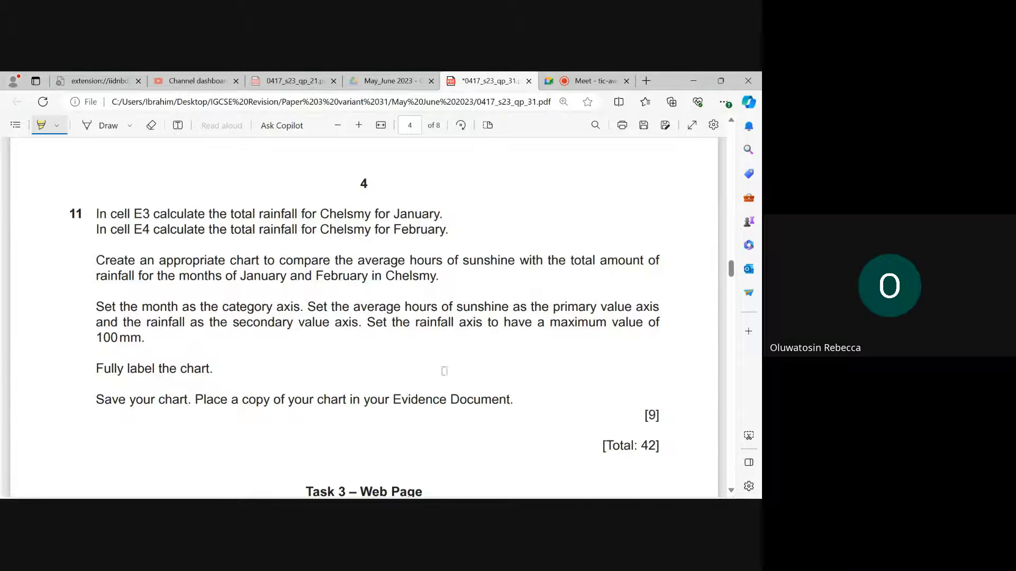
pyautogui.moveTo(558, 489)
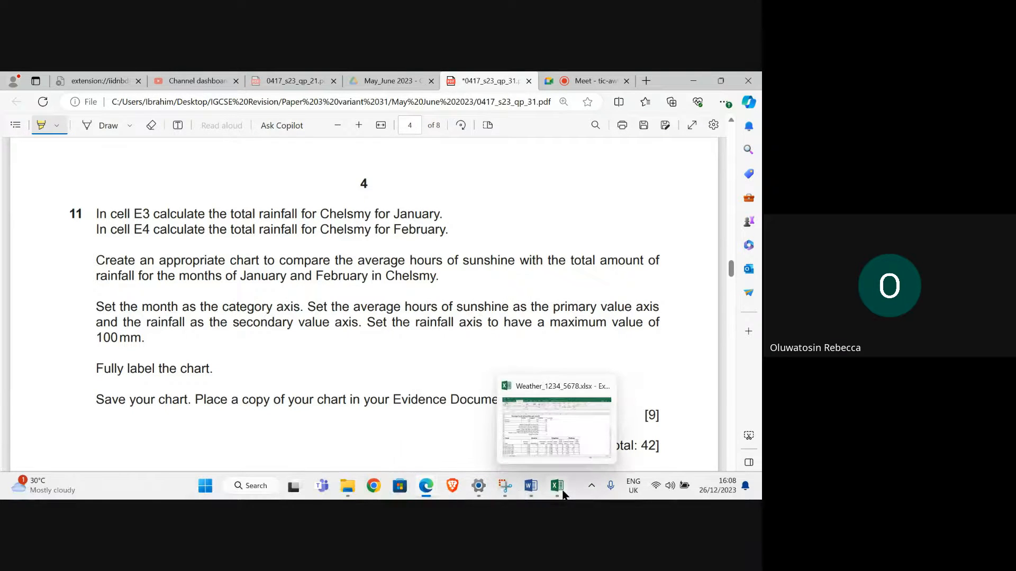
pyautogui.click(563, 444)
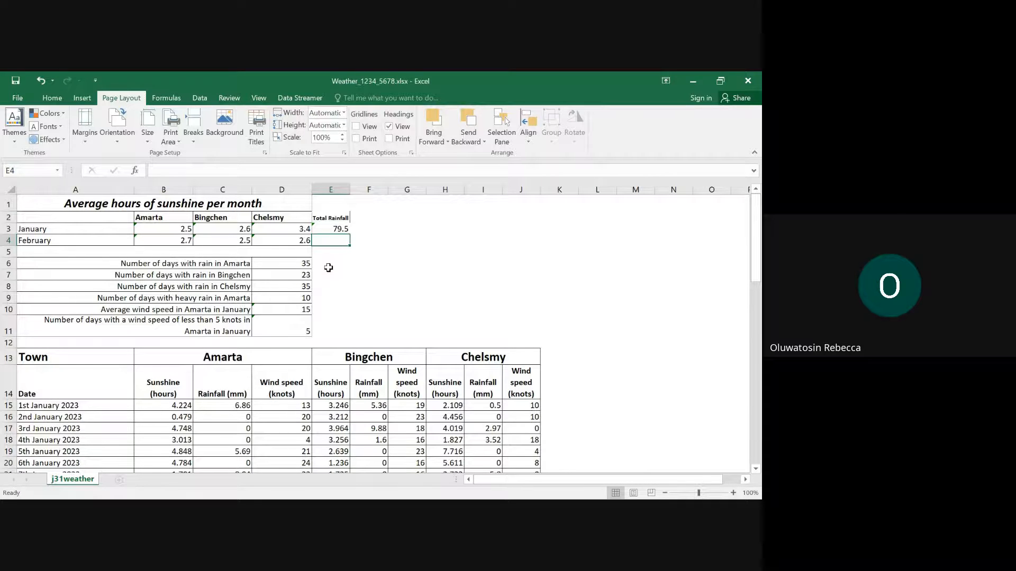
# - Enter the formula =ROUND(SUM(J46:J73),1) in cell E4 for the February total
pyautogui.write('=rou')
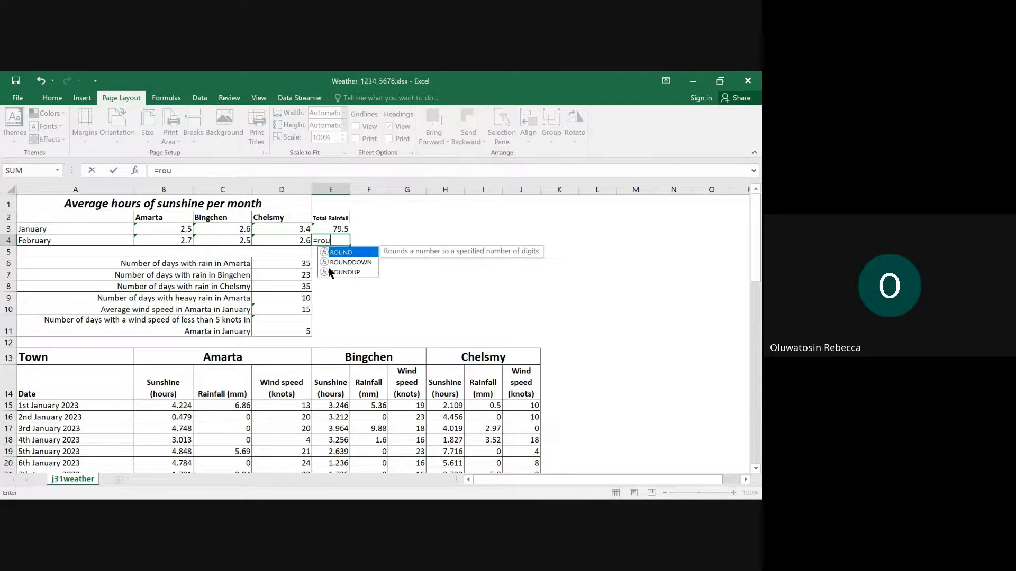
pyautogui.write('n')
pyautogui.doubleClick(334, 253)
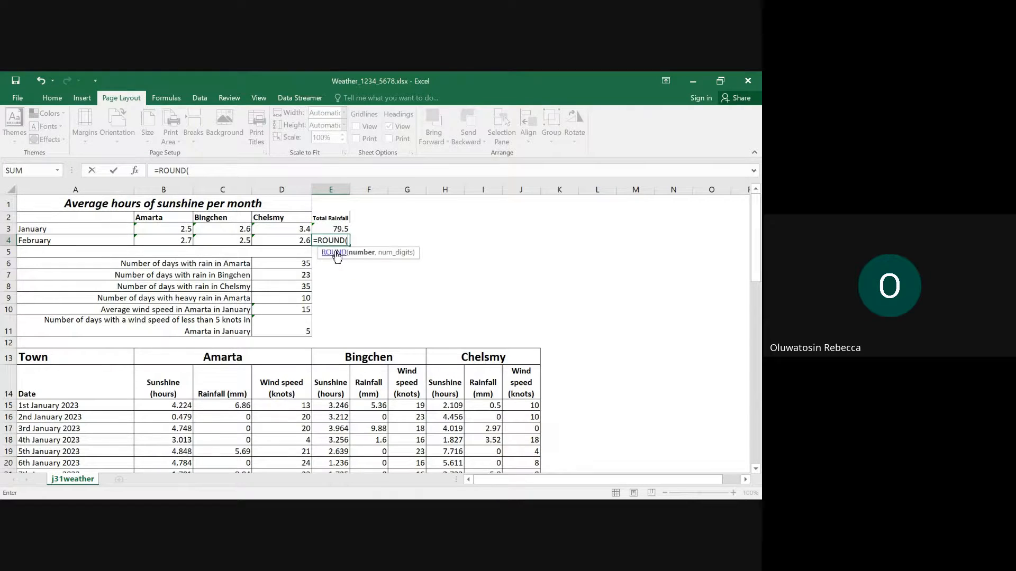
pyautogui.write('sum')
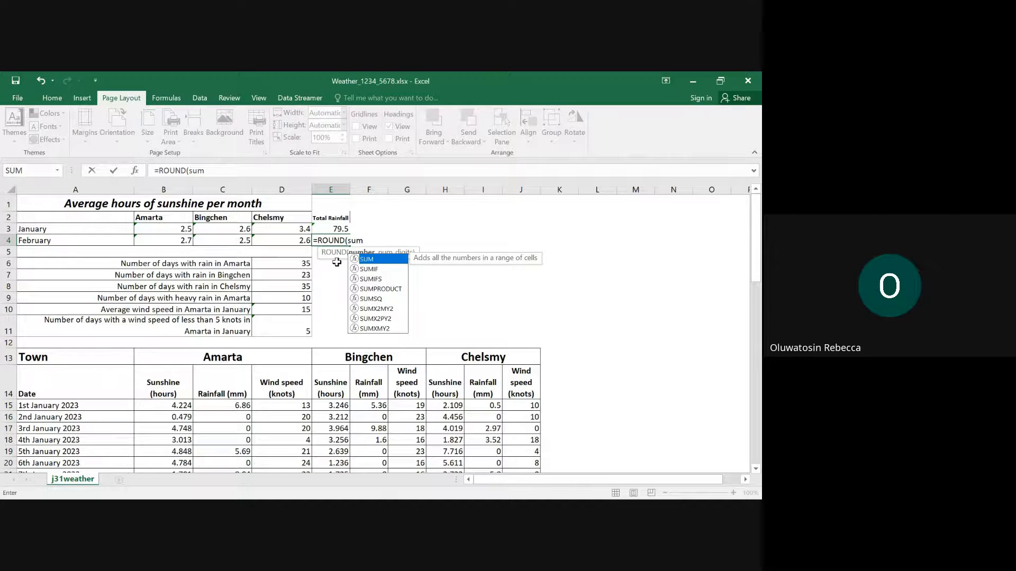
pyautogui.write('(')
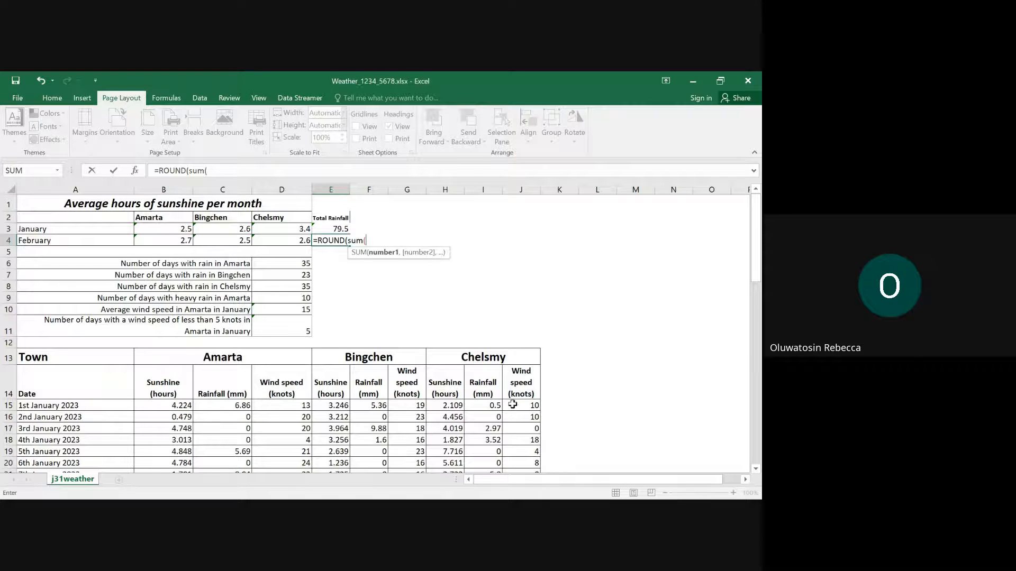
pyautogui.scroll(-11, 524, 425)
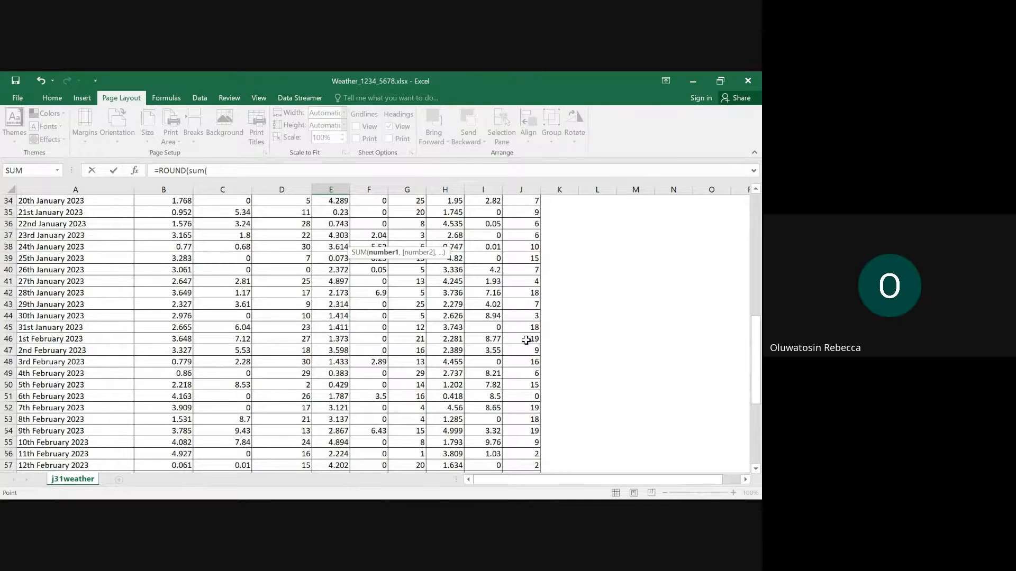
pyautogui.moveTo(526, 340); pyautogui.dragTo(523, 430)
pyautogui.scroll(6, 435, 364)
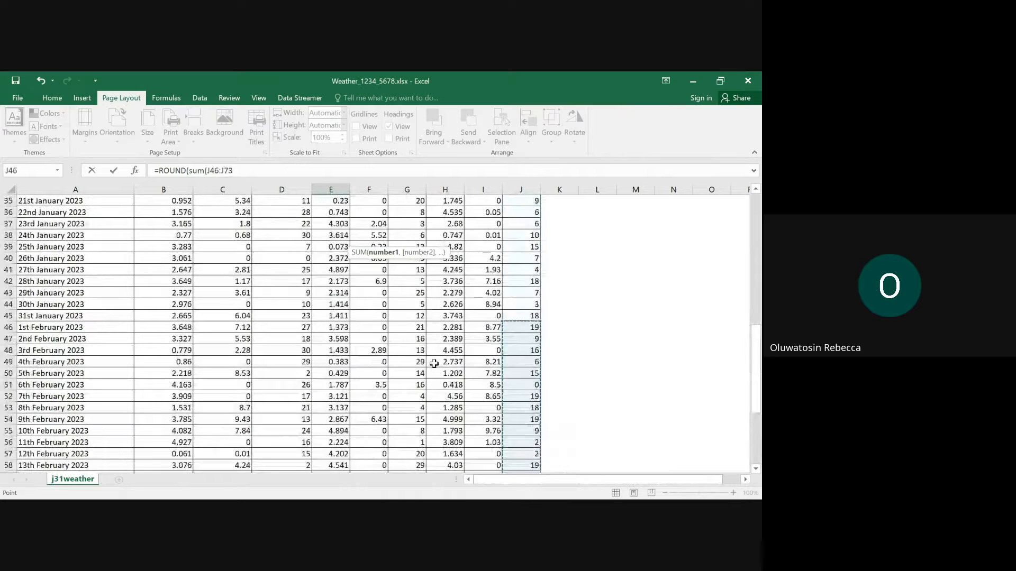
pyautogui.scroll(11, 434, 364)
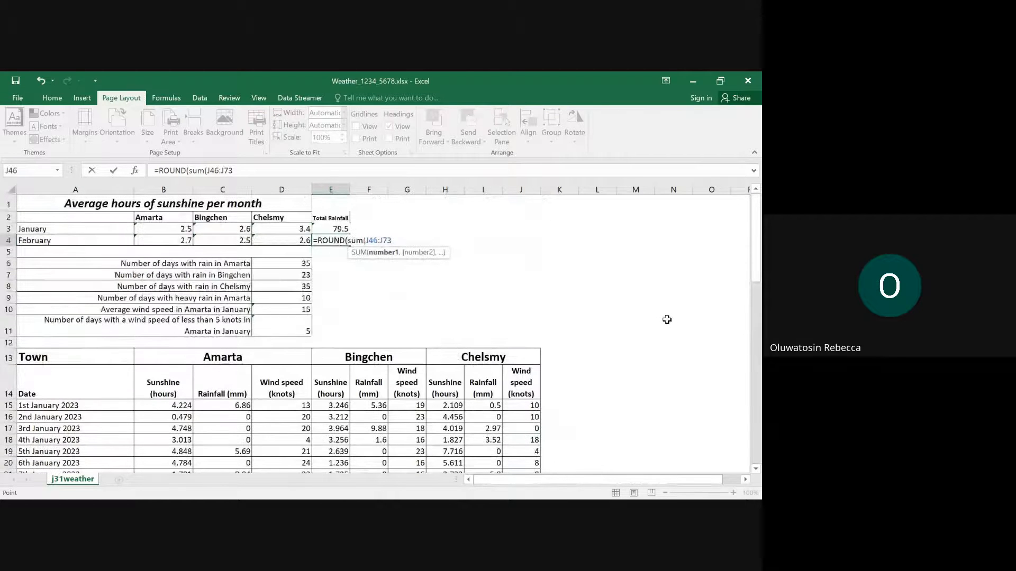
pyautogui.write('(')
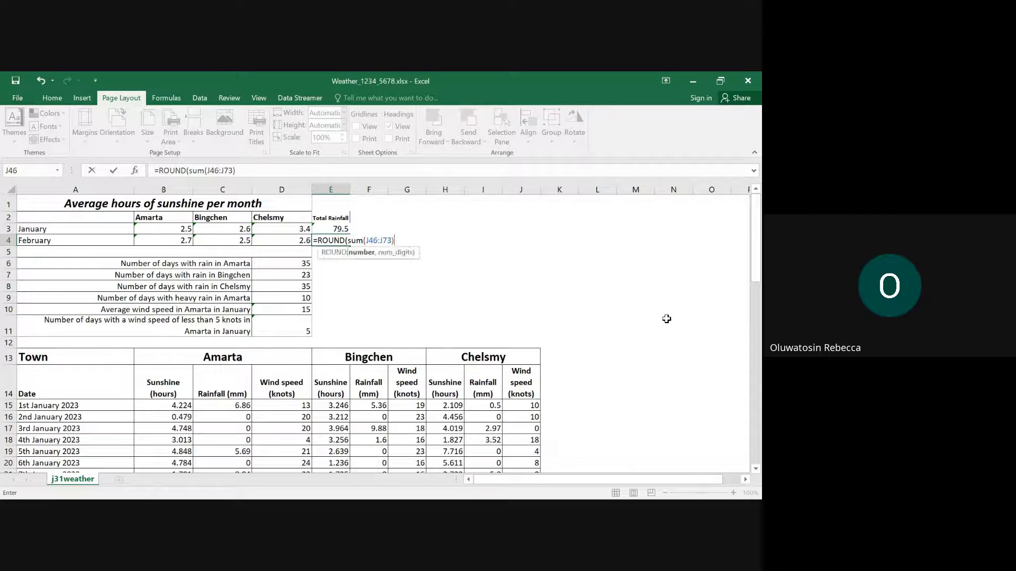
pyautogui.write(',1')
pyautogui.press('Return')
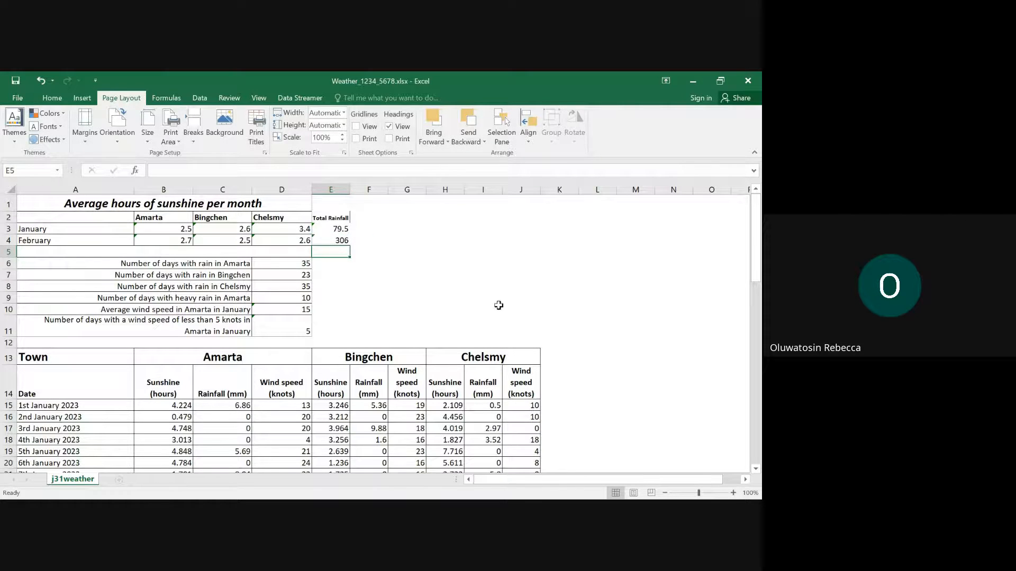
# - Check the E4 formula against E3 and correct its range to Chelsmy's February rainfall: =ROUND(SUM(I46:I73),1)
pyautogui.click(333, 238)
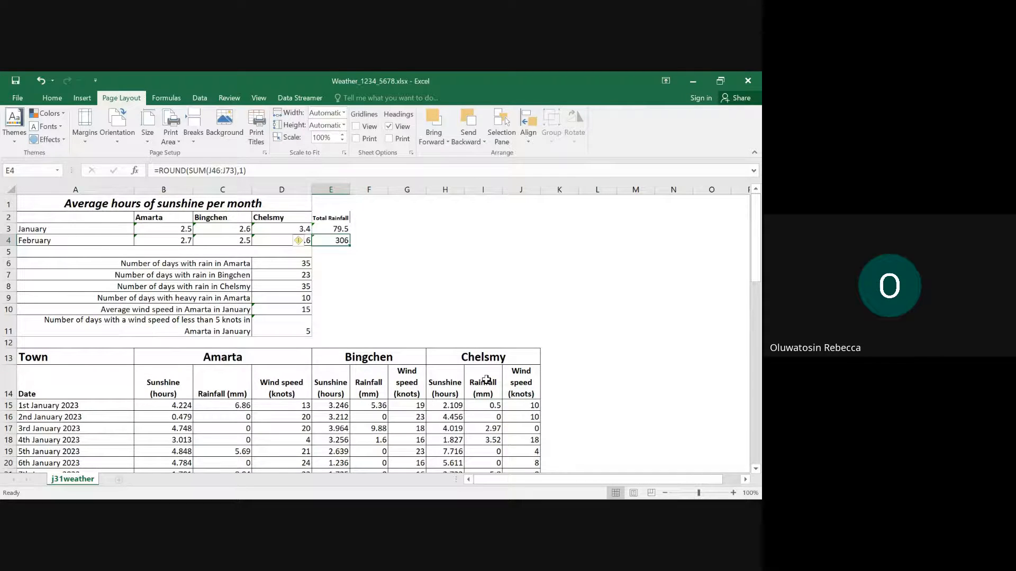
pyautogui.scroll(-6, 523, 424)
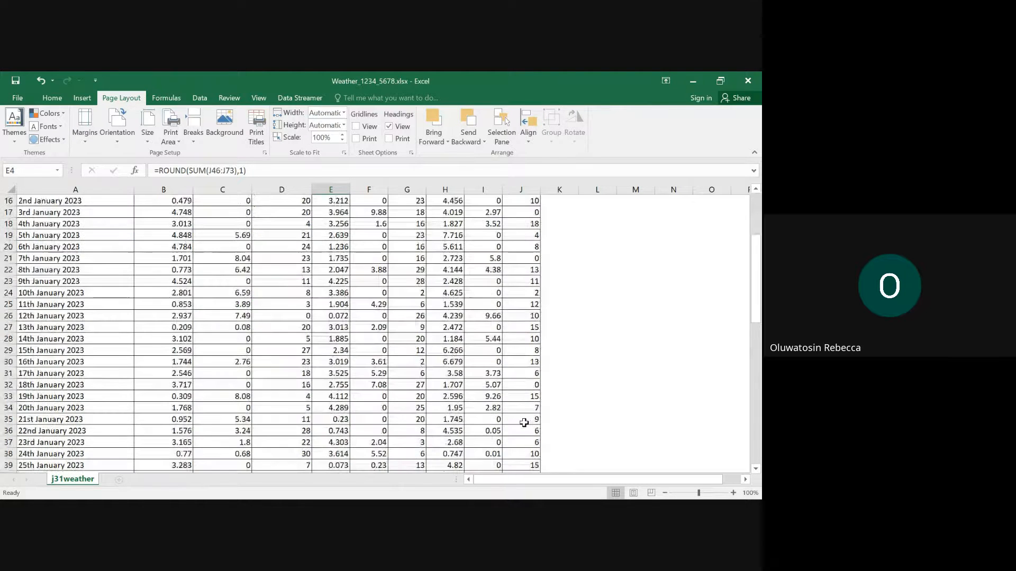
pyautogui.scroll(6, 524, 424)
pyautogui.click(340, 230)
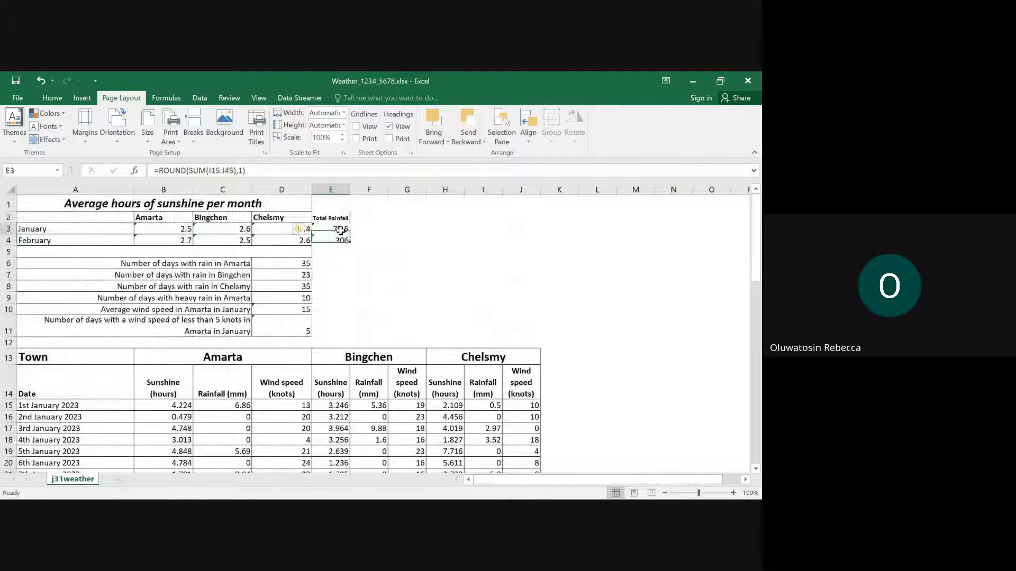
pyautogui.click(335, 241)
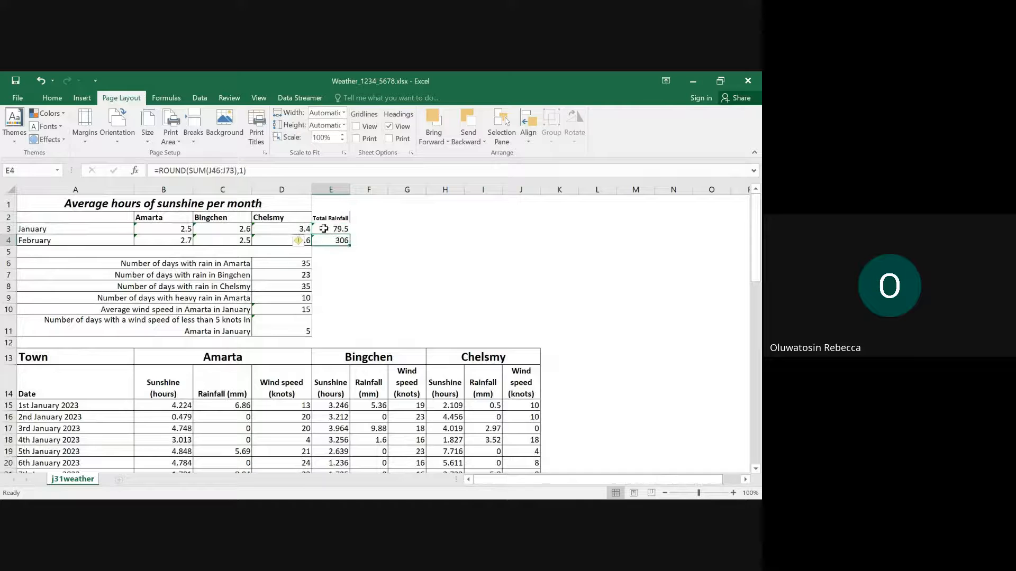
pyautogui.click(210, 170)
pyautogui.write('i')
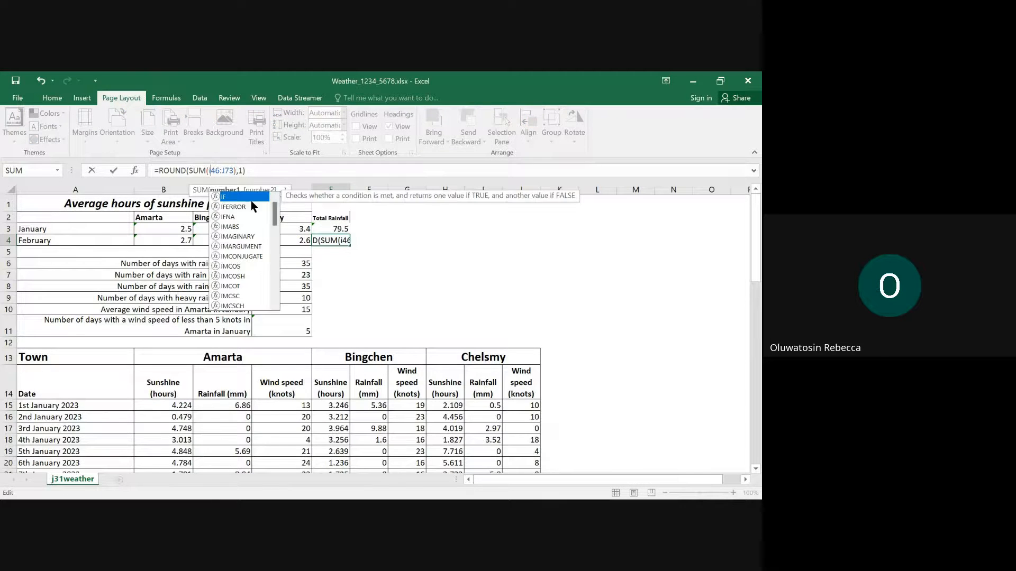
pyautogui.press('Right')
pyautogui.press('Right')
pyautogui.press('Right')
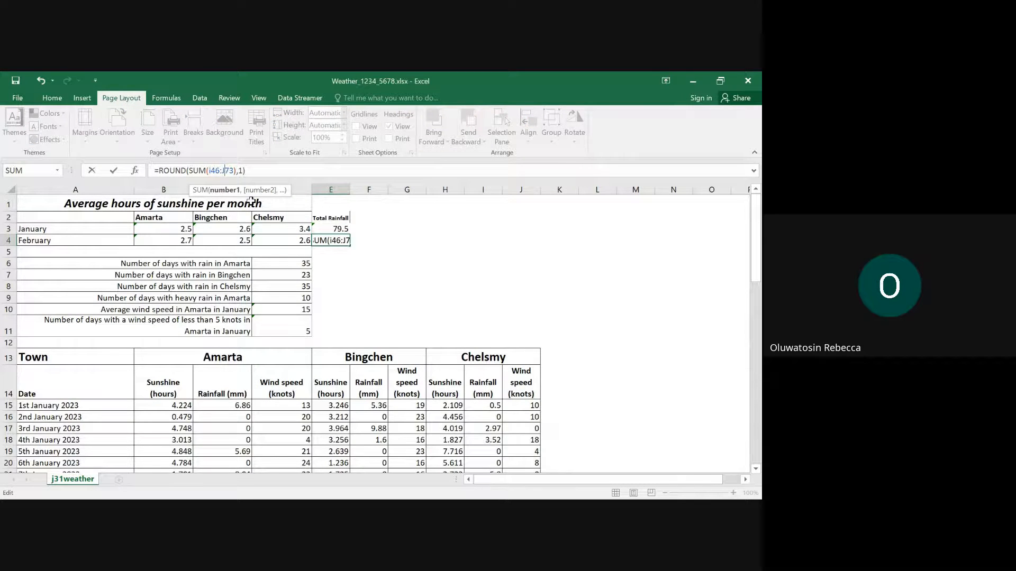
pyautogui.press('Delete')
pyautogui.write('i')
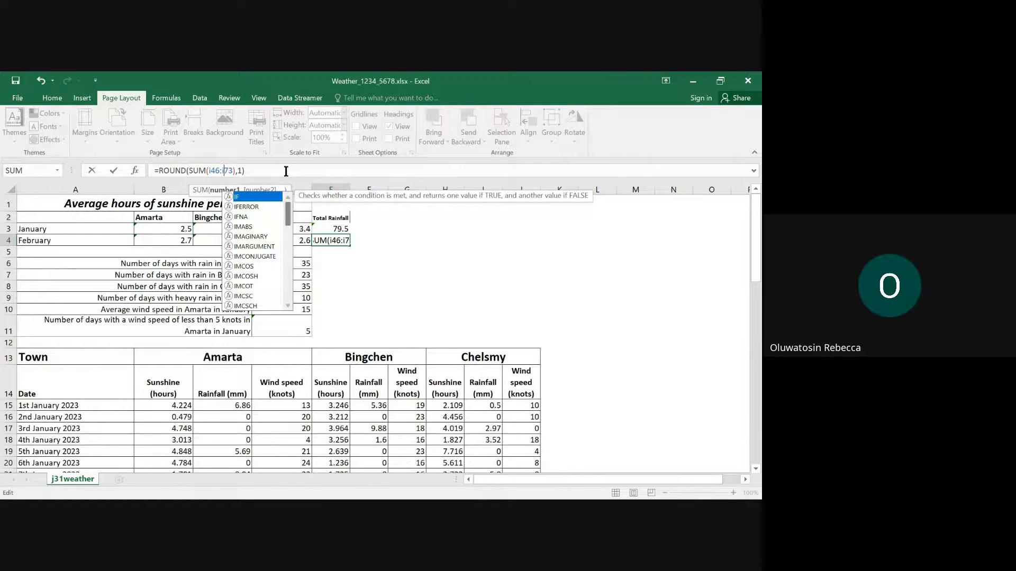
pyautogui.press('Return')
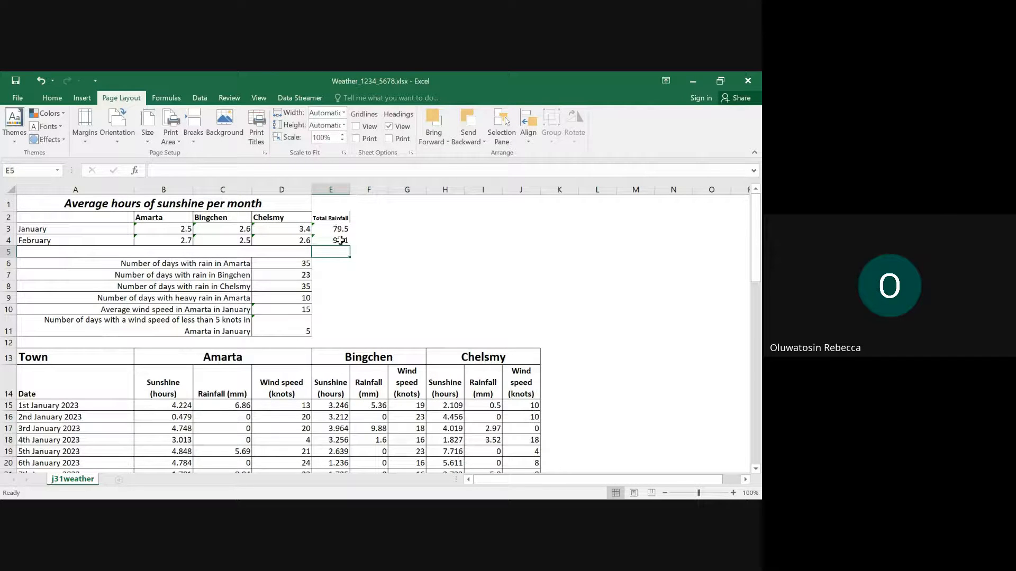
# - Switch to the question paper in Edge and highlight question 11's two lines about calculating total rainfall in E3 and E4
pyautogui.moveTo(417, 492)
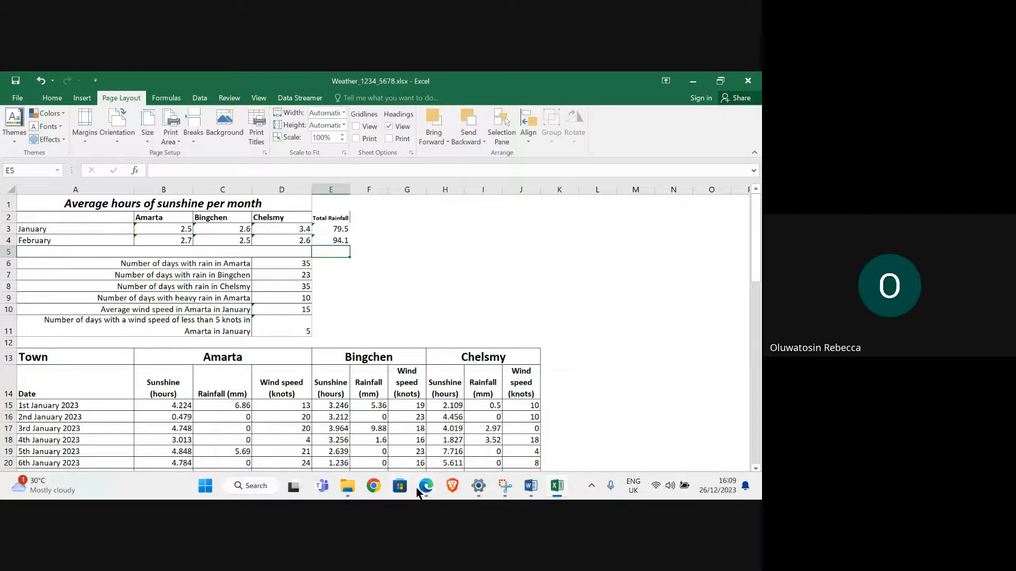
pyautogui.click(337, 436)
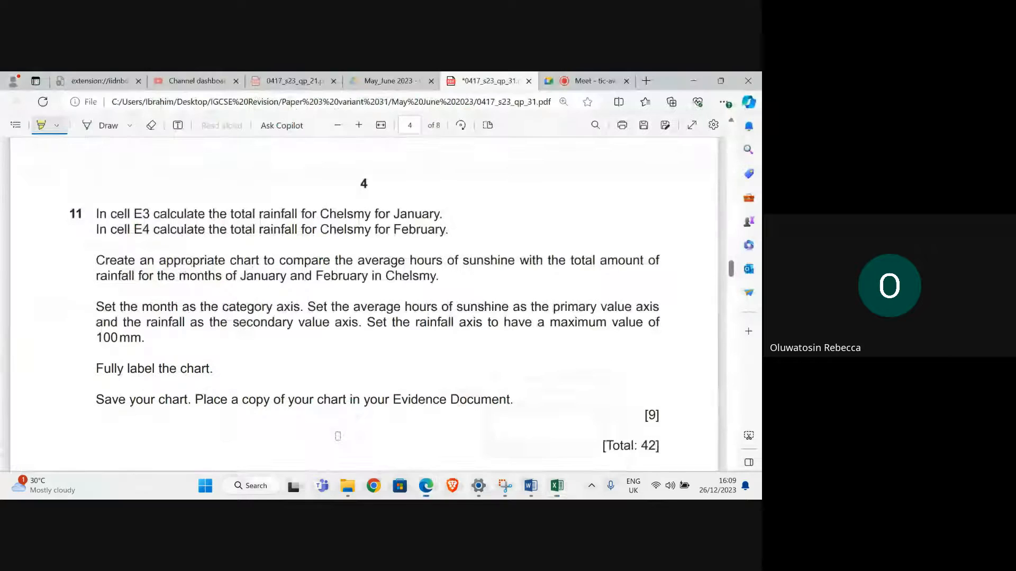
pyautogui.moveTo(91, 213)
pyautogui.mouseDown()
pyautogui.moveTo(383, 240)
pyautogui.moveTo(477, 234)
pyautogui.mouseUp()
pyautogui.scroll(-1, 232, 262)
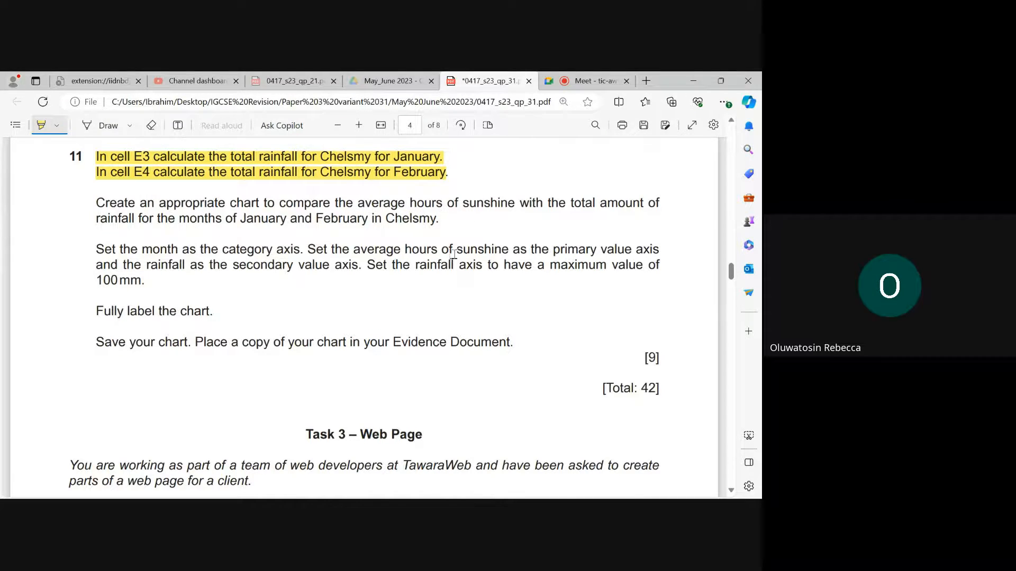
# - Check Chelsmy's average sunshine hours in D3:D4 of the Excel workbook, and recheck question 11 in Edge
pyautogui.click(557, 486)
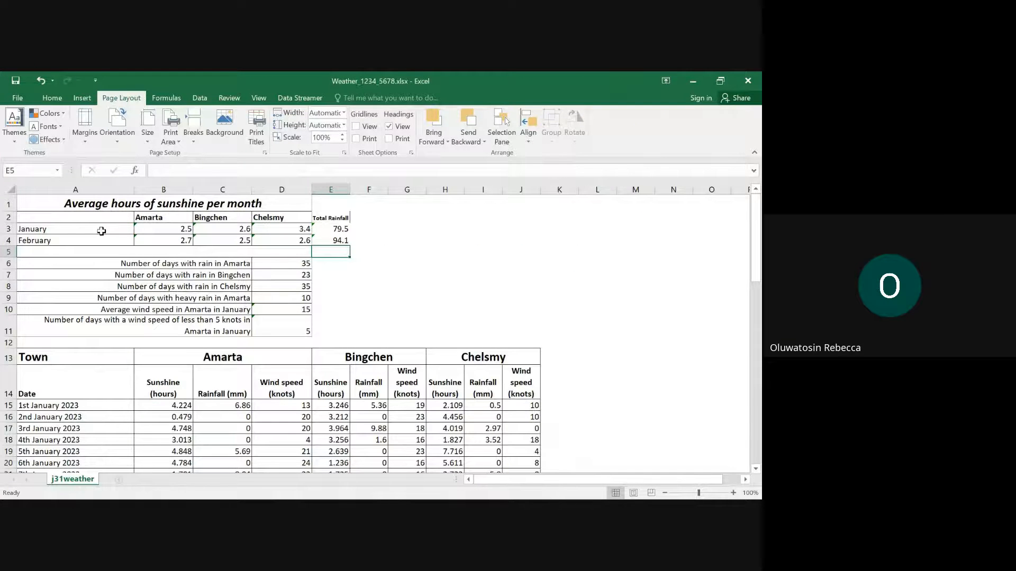
pyautogui.moveTo(270, 228); pyautogui.dragTo(275, 237)
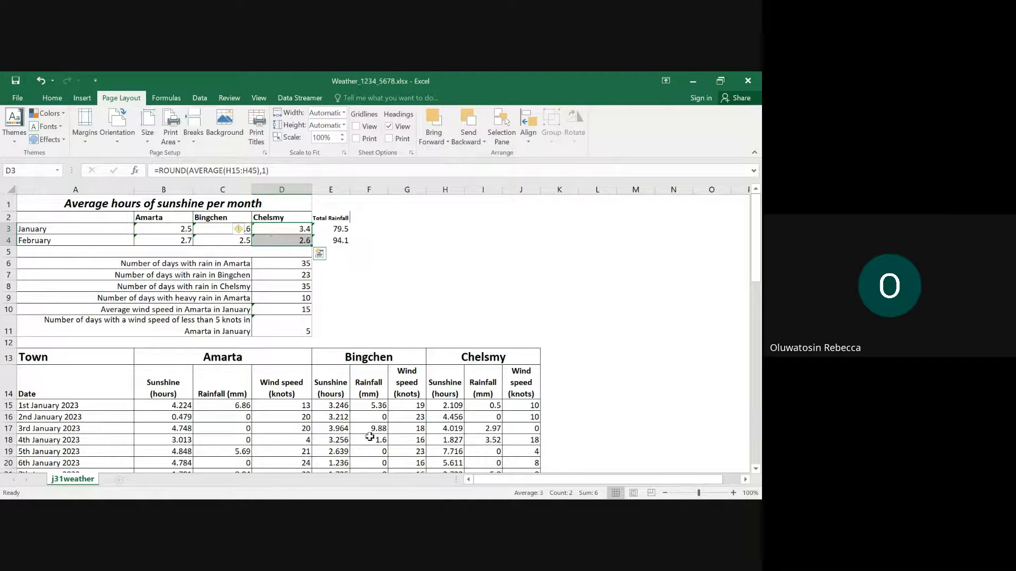
pyautogui.moveTo(426, 486)
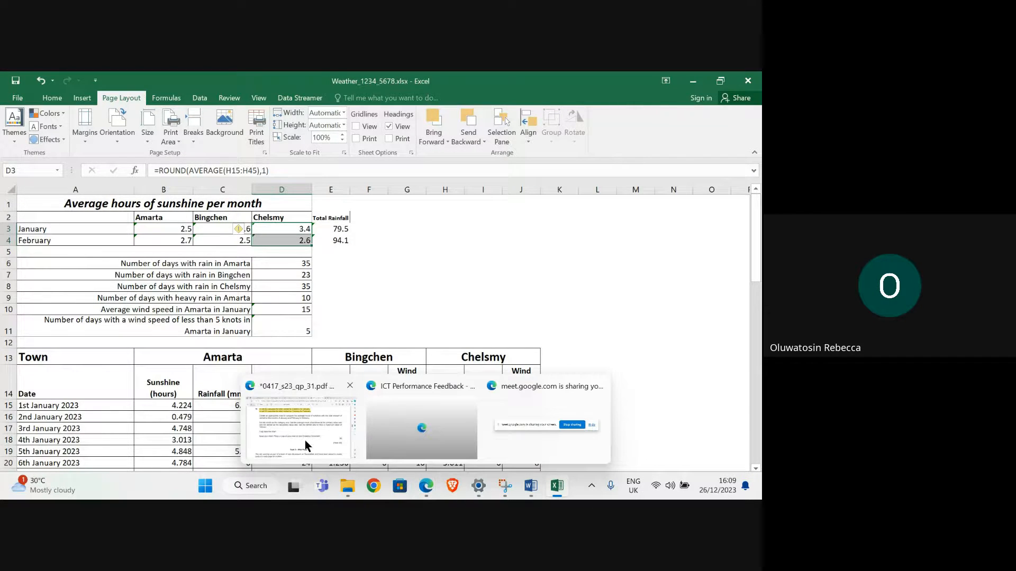
pyautogui.click(300, 439)
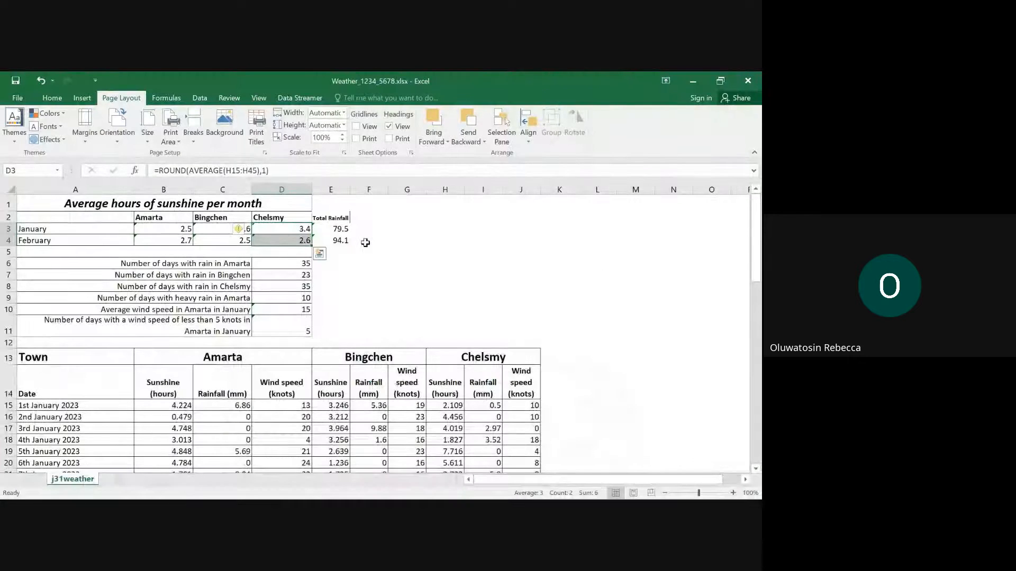
# - In the Excel workbook, enter the row labels "Month", "Average hours of sunshine" and "Total Rainfall" in cells G6, G7 and G8
pyautogui.click(389, 264)
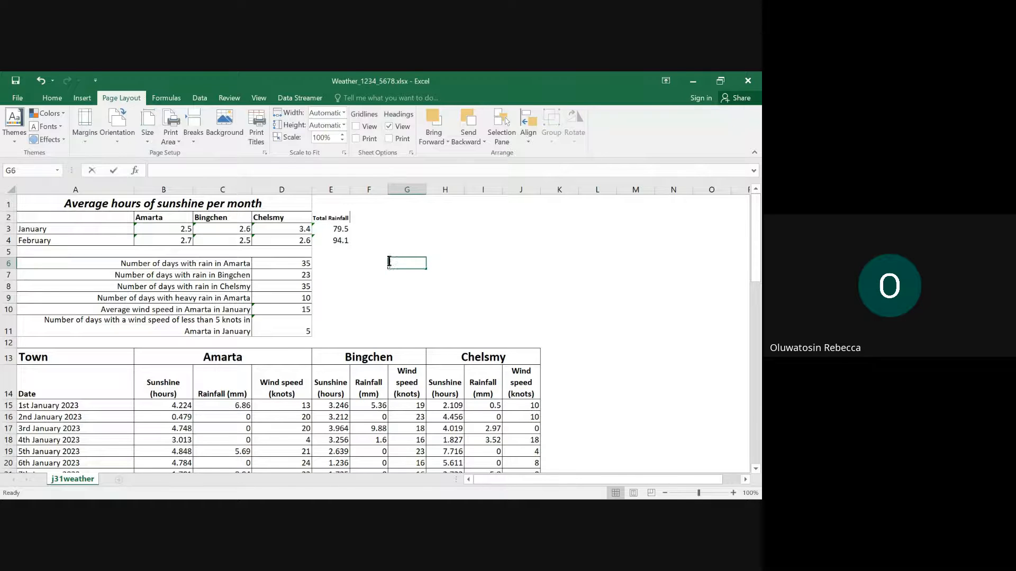
pyautogui.write('Month')
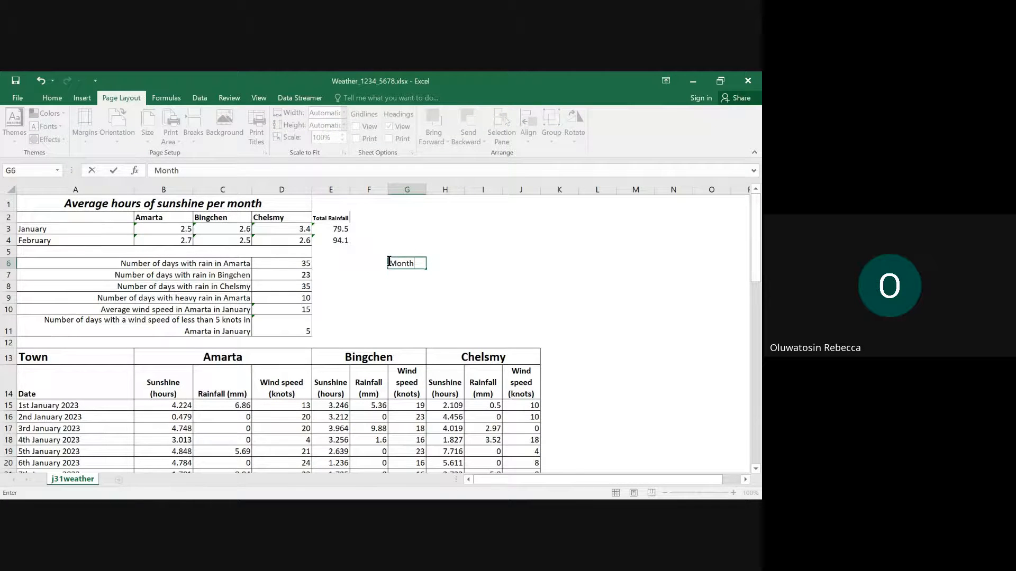
pyautogui.press('Return')
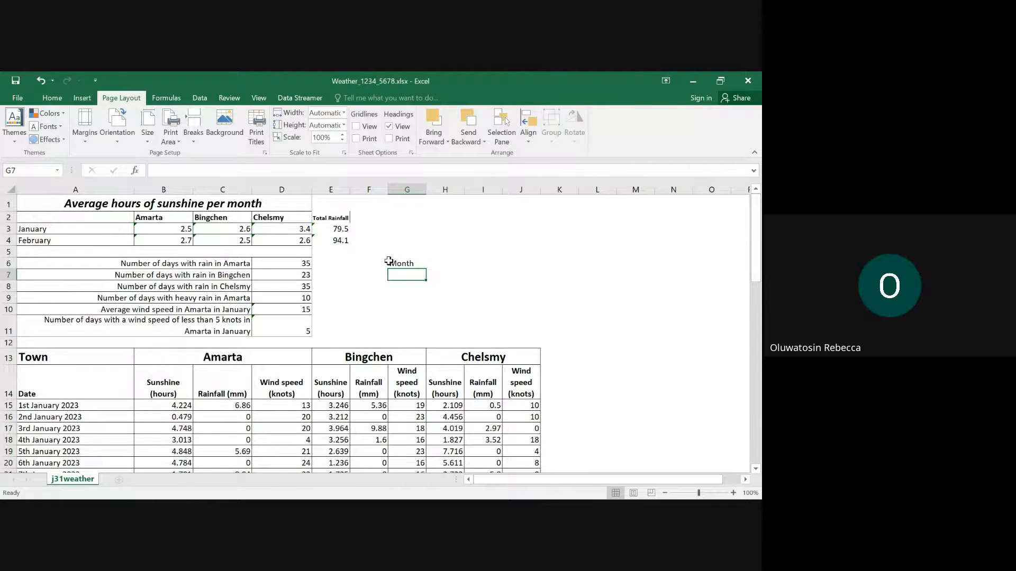
pyautogui.write('Aver')
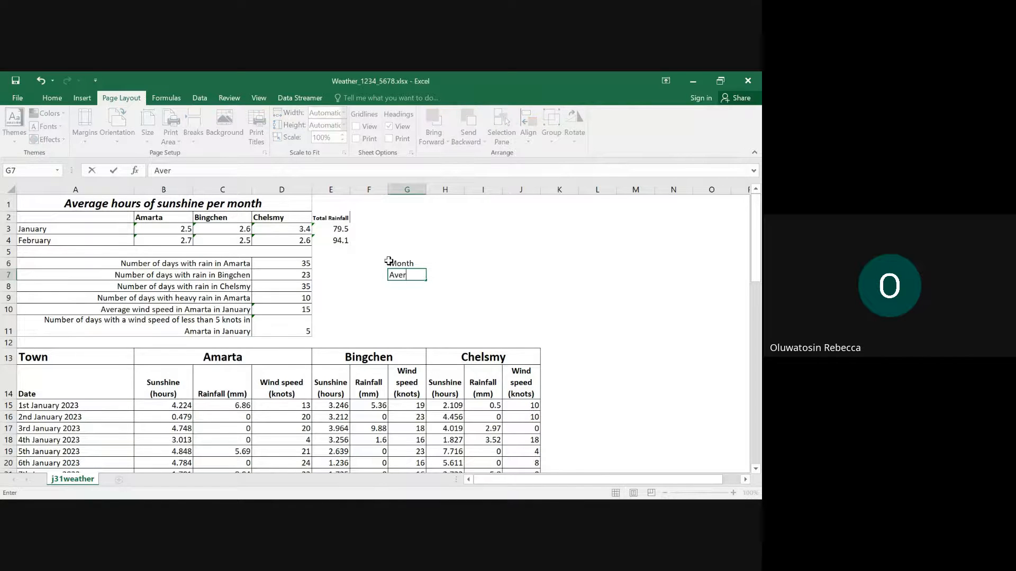
pyautogui.write('age hours of sunc')
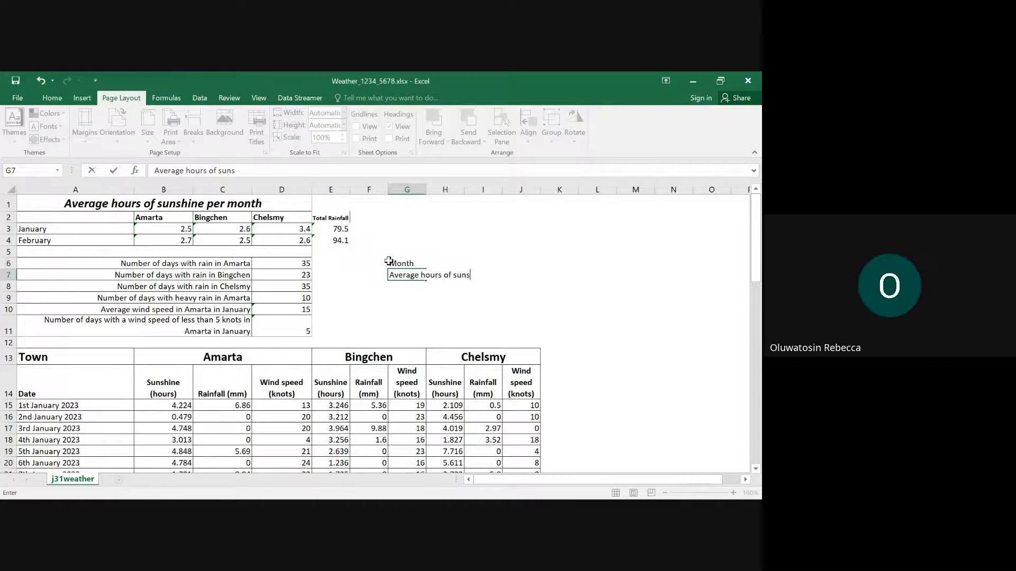
pyautogui.write('hine')
pyautogui.press('Return')
pyautogui.write('Total')
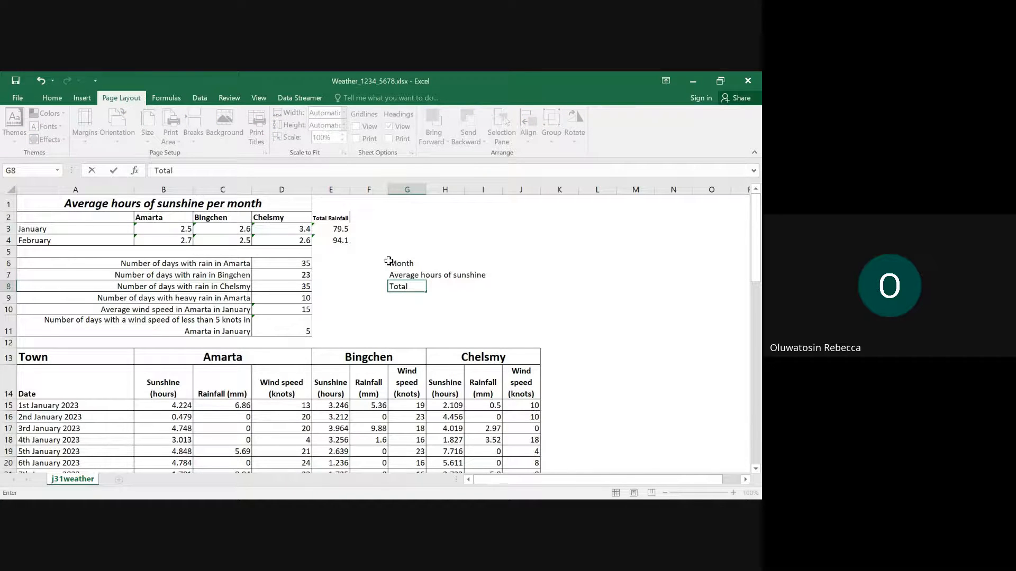
pyautogui.write(' Rainfall')
# - Enter the month headings January in H6 and February in I6
pyautogui.click(434, 264)
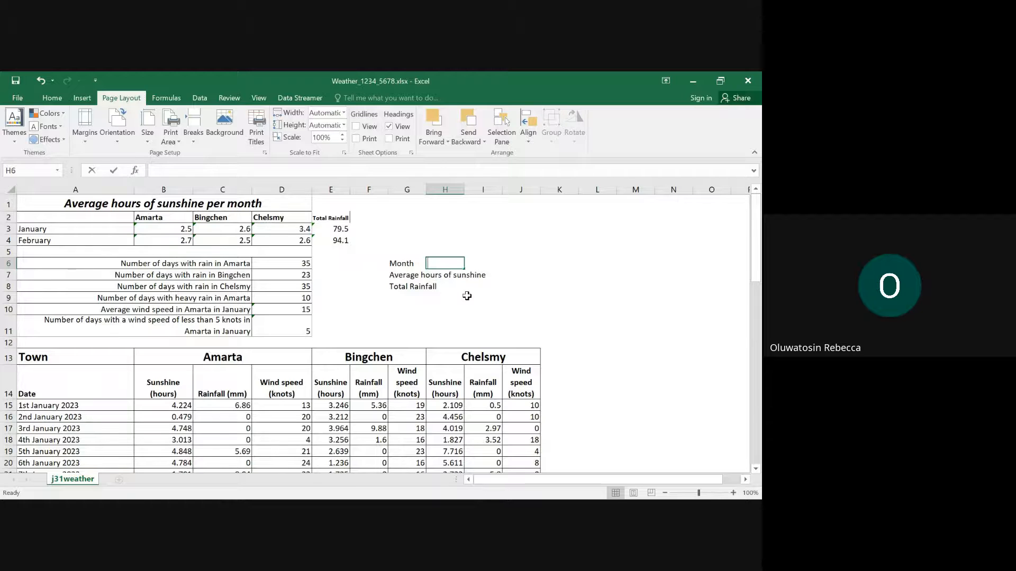
pyautogui.write('January')
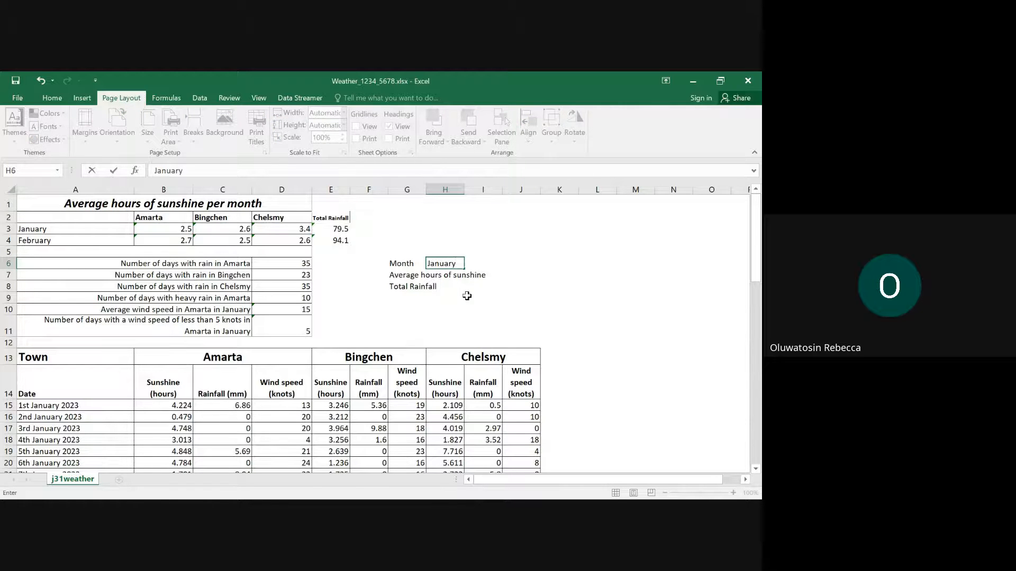
pyautogui.press('Tab')
pyautogui.write('Fe')
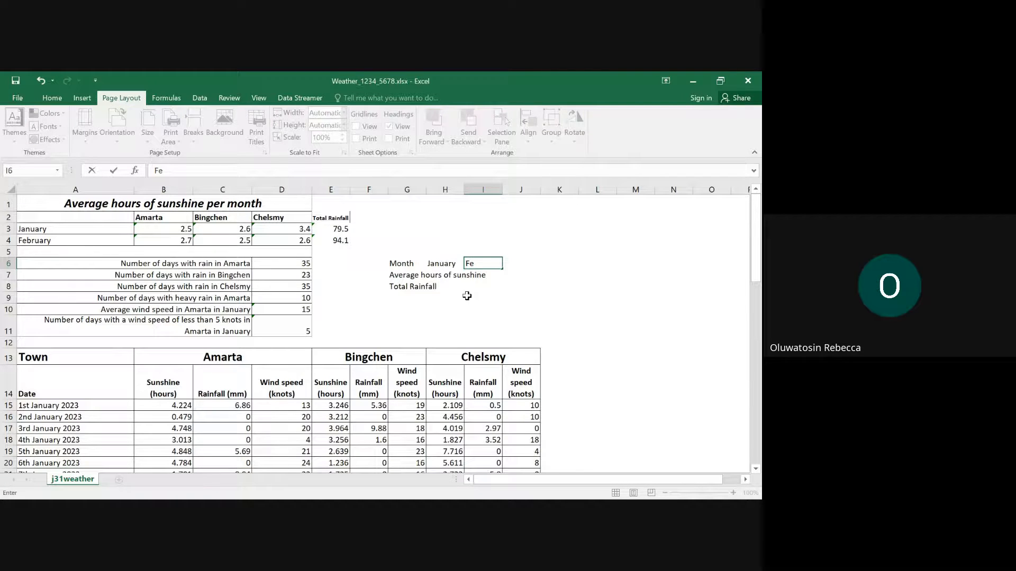
pyautogui.write('bruary')
pyautogui.click(442, 275)
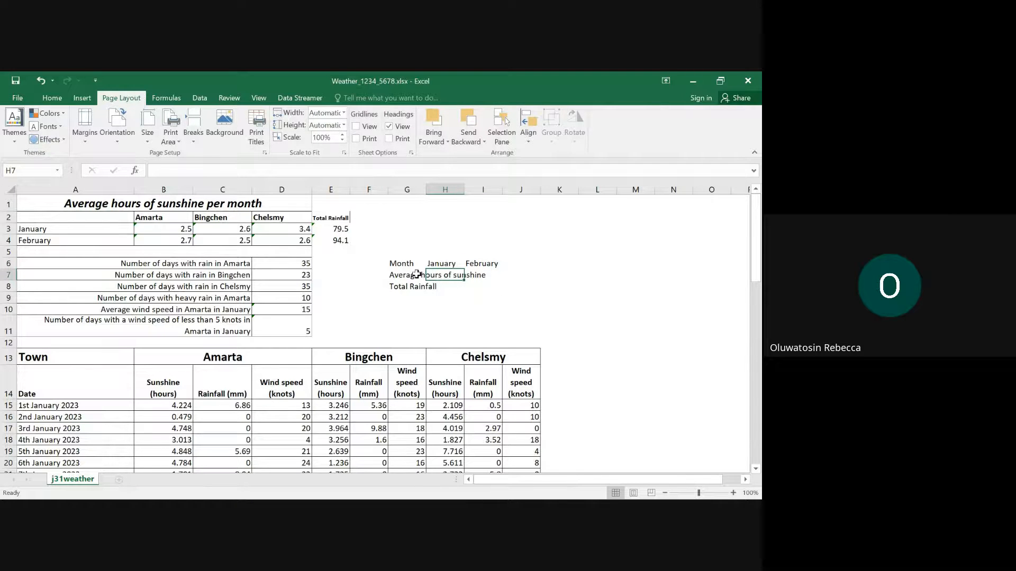
# - Try wrapping the text of the sunshine label in G7, and undo the wrapping
pyautogui.click(419, 274)
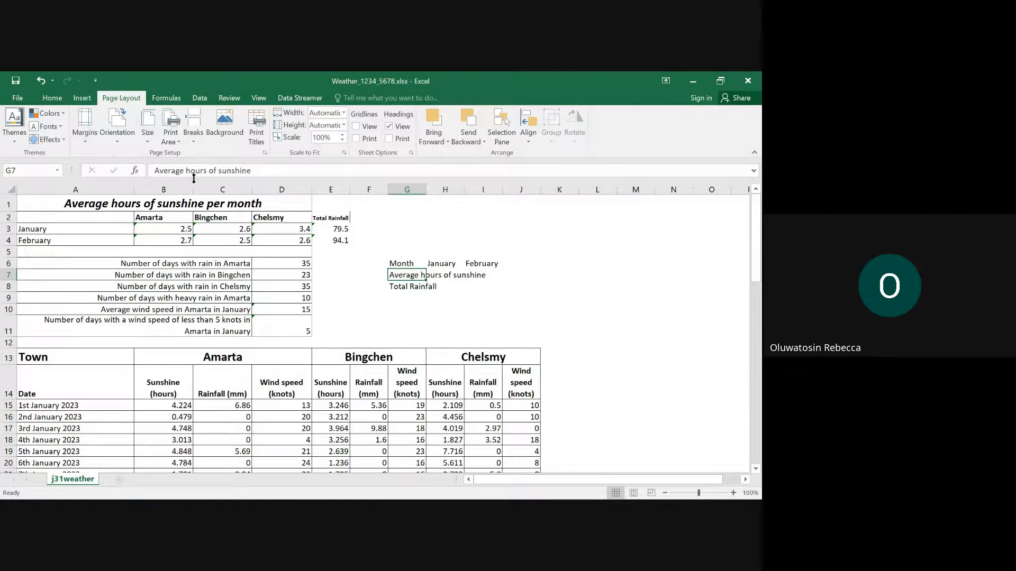
pyautogui.click(52, 98)
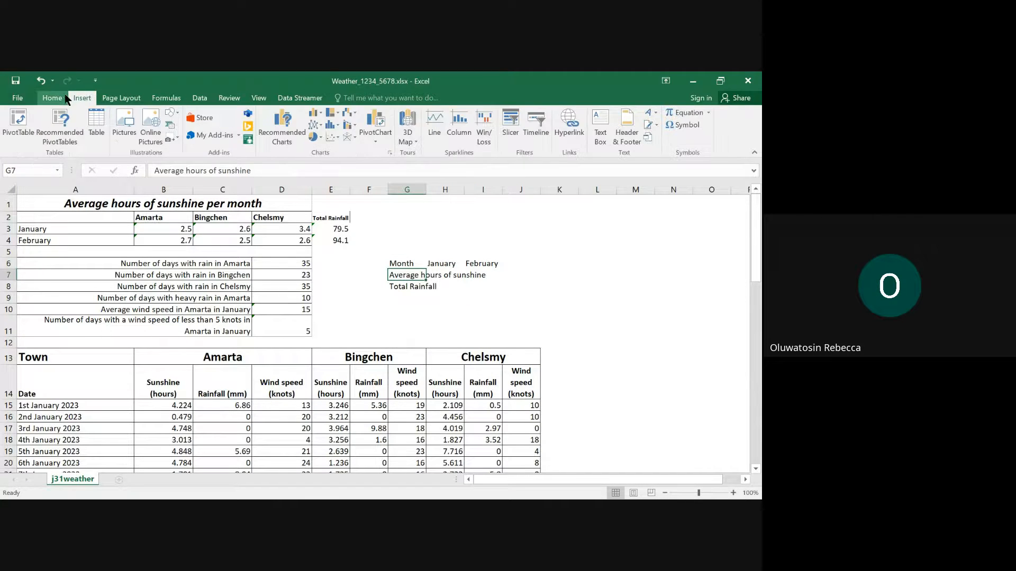
pyautogui.click(284, 117)
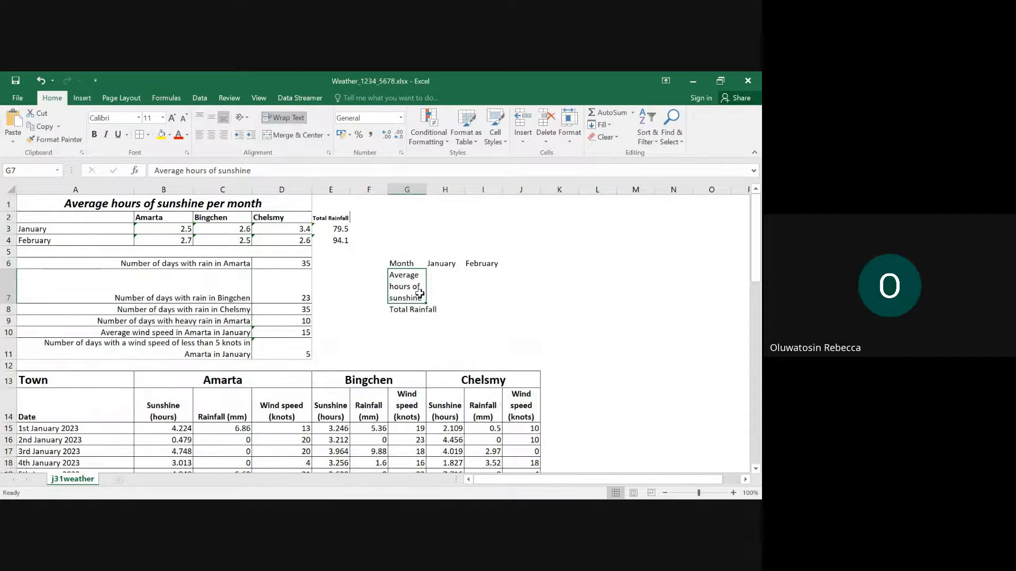
pyautogui.hotkey('ctrl', 'z')
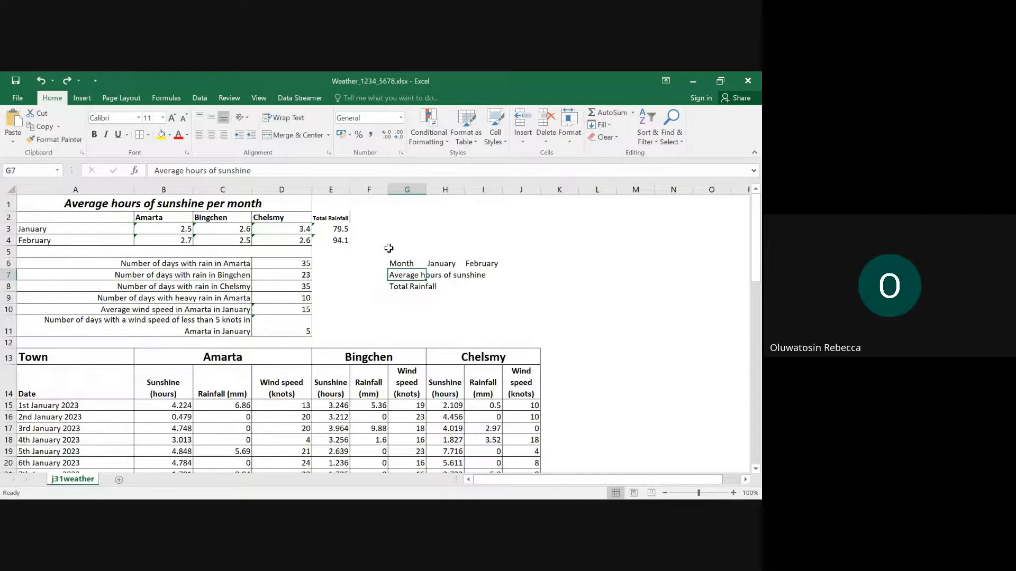
# - Widen column G to fit its labels and enter Chelsmy's average hours of sunshine, 3.4 in H7 and 2.6 in I7
pyautogui.moveTo(425, 191); pyautogui.dragTo(493, 188)
pyautogui.click(512, 276)
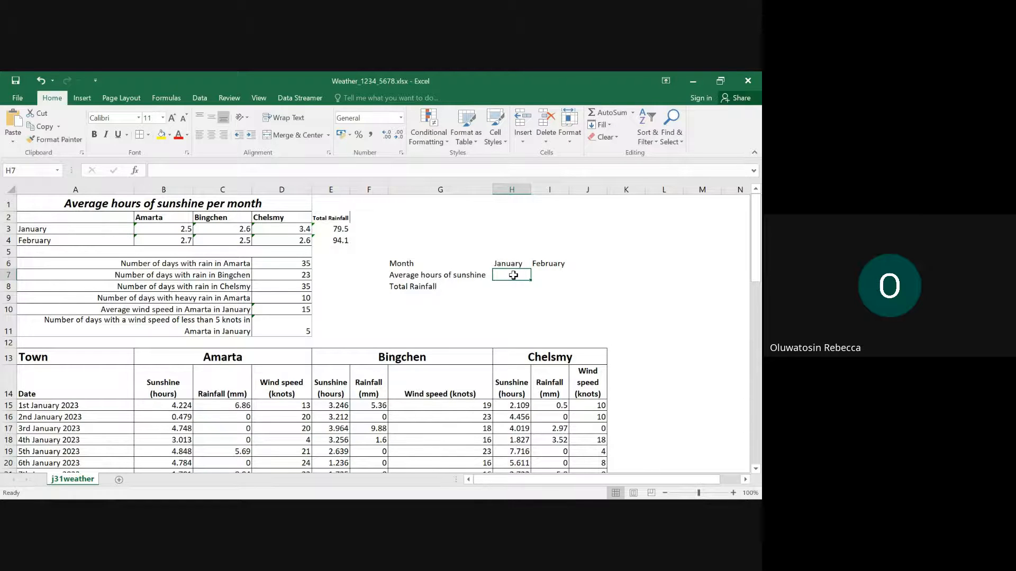
pyautogui.write('3.4')
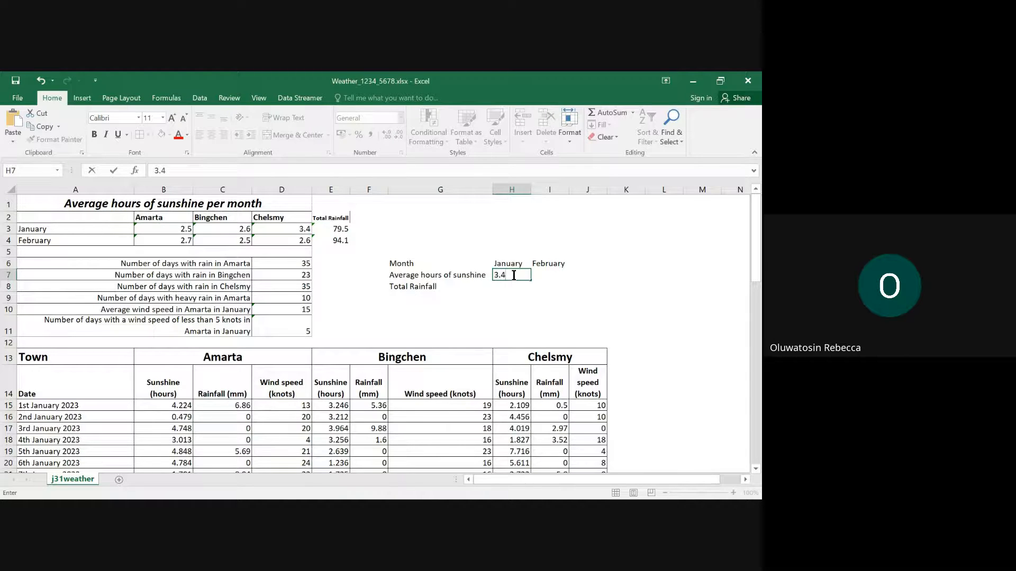
pyautogui.press('Tab')
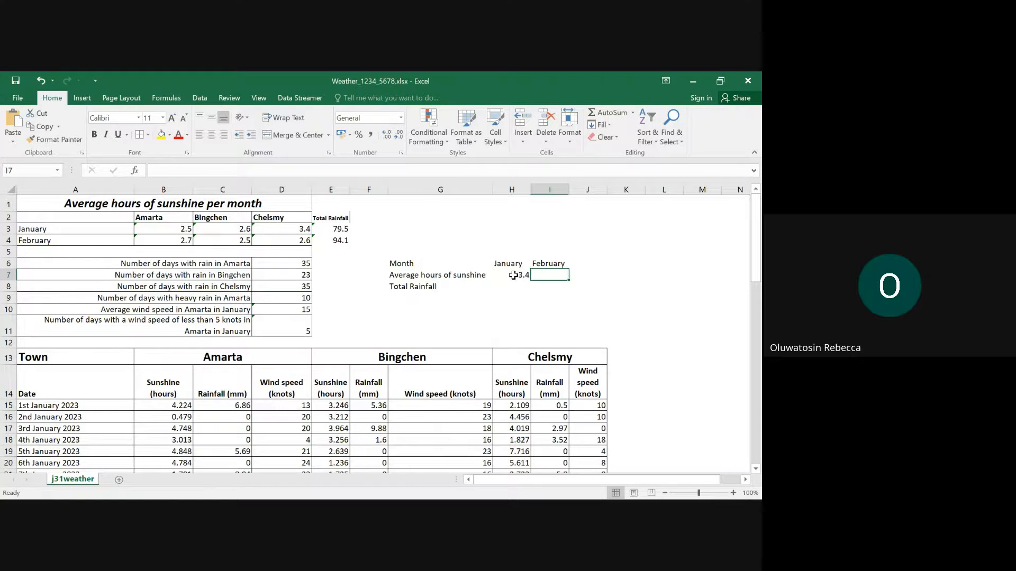
pyautogui.write('2.')
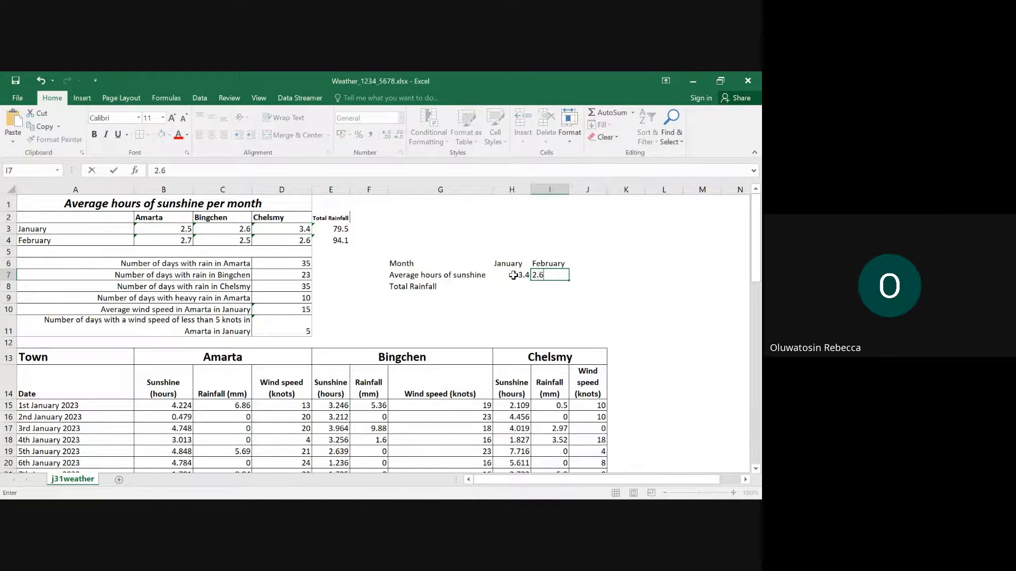
pyautogui.write('6')
pyautogui.moveTo(294, 229); pyautogui.dragTo(295, 240)
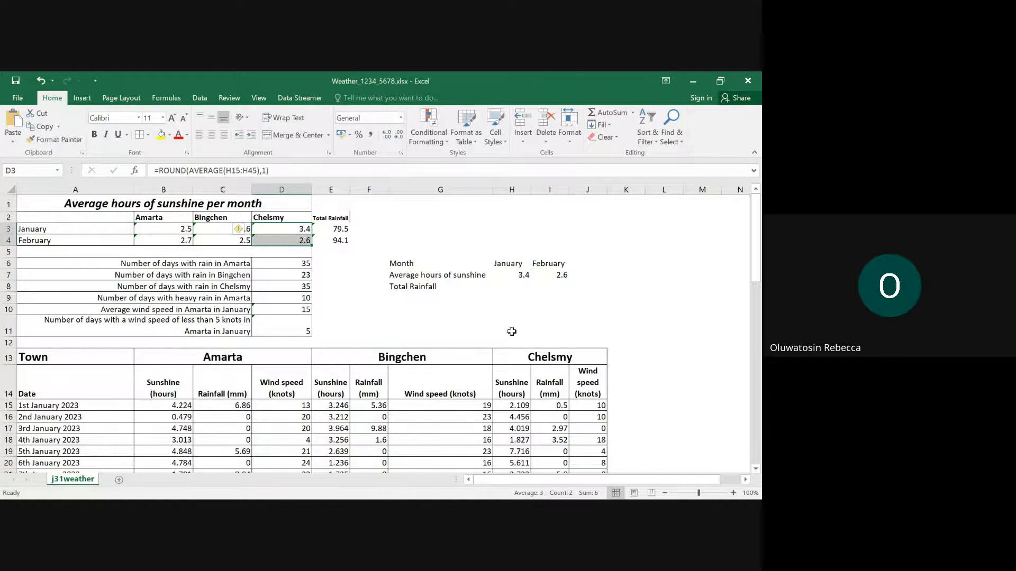
# - Enter Chelsmy's total rainfall as 79.5 in H8 for January and 94.1 in I8 for February
pyautogui.click(512, 286)
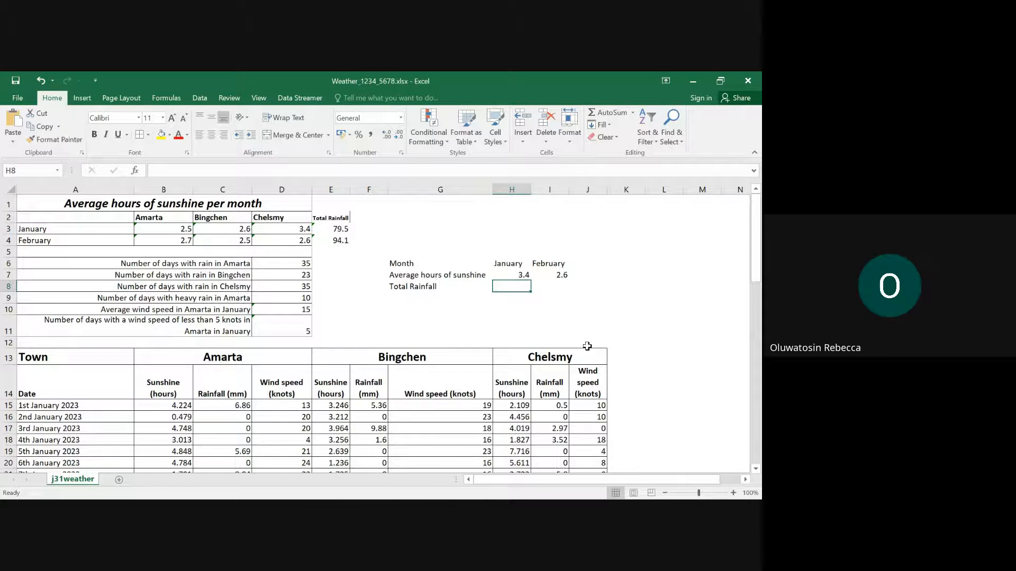
pyautogui.write('7')
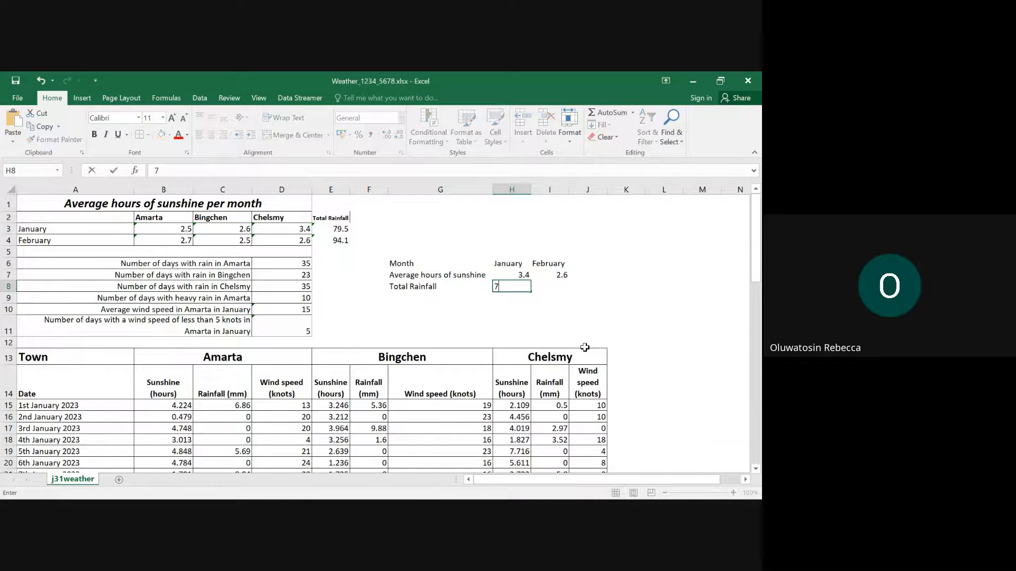
pyautogui.write('9.5')
pyautogui.press('Tab')
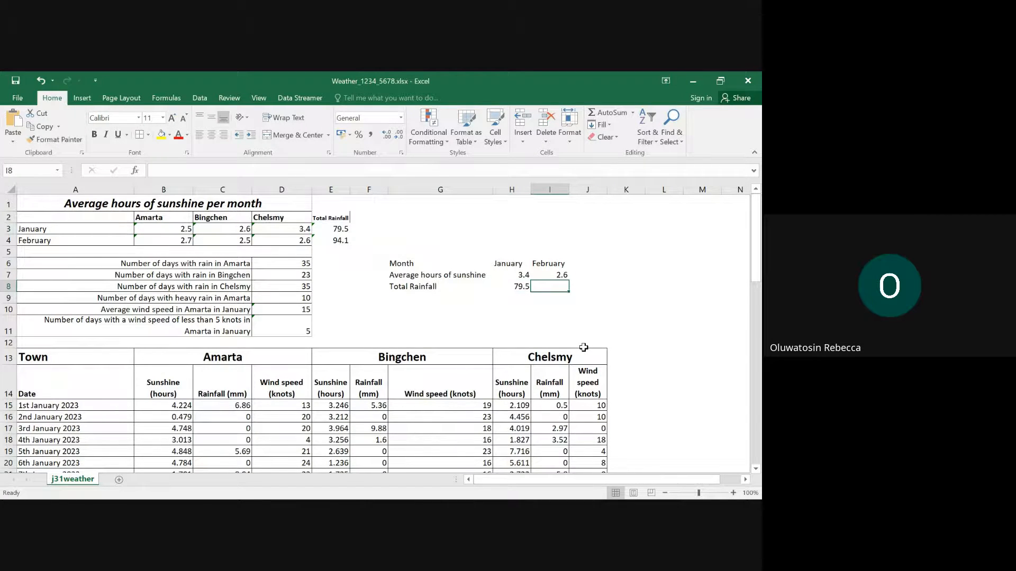
pyautogui.write('94.1')
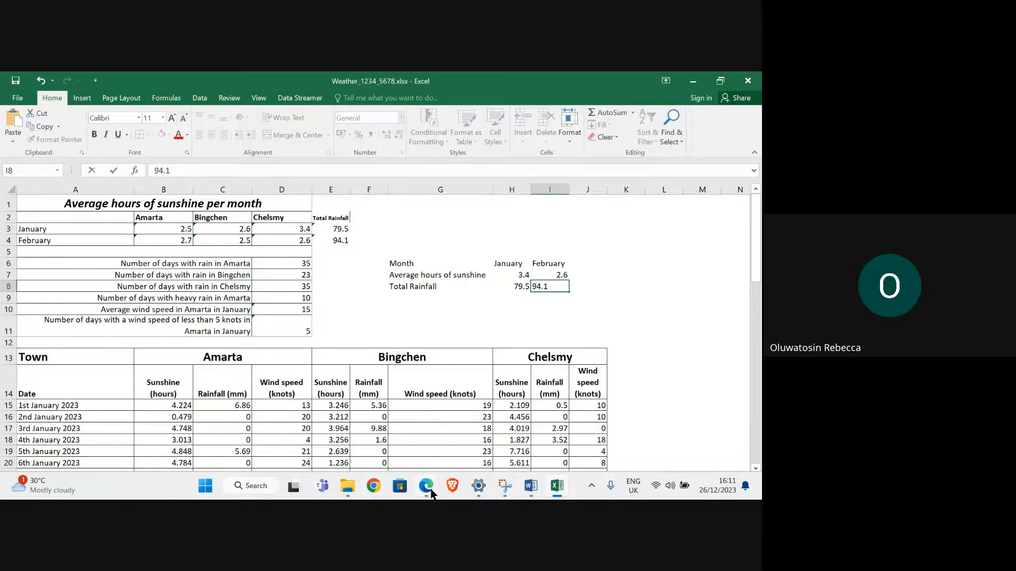
# - Switch to the question paper in Edge, highlight question 11's instruction to create the comparison chart, and return to the Excel workbook
pyautogui.moveTo(426, 486)
pyautogui.click(304, 432)
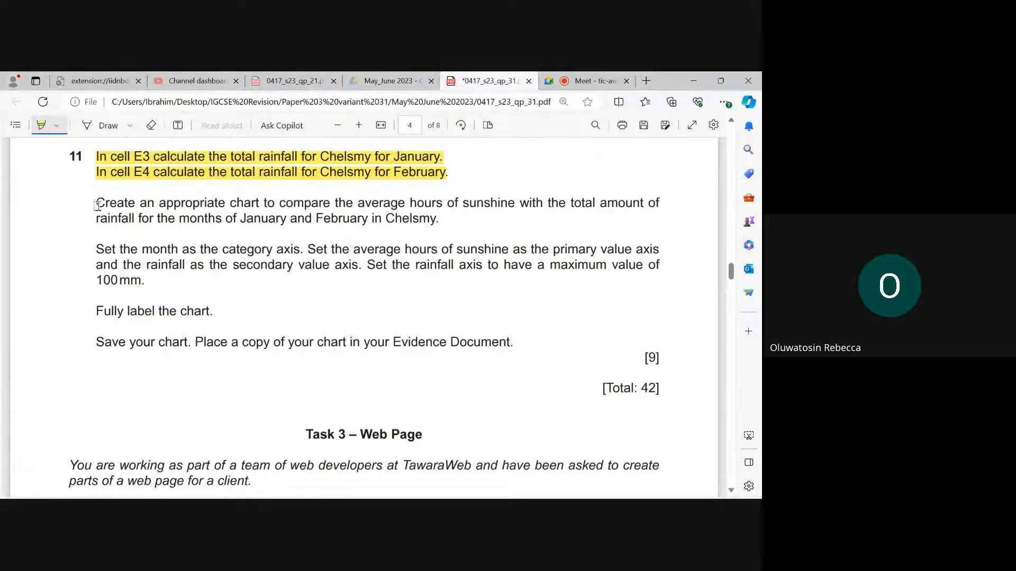
pyautogui.moveTo(97, 203); pyautogui.dragTo(467, 221)
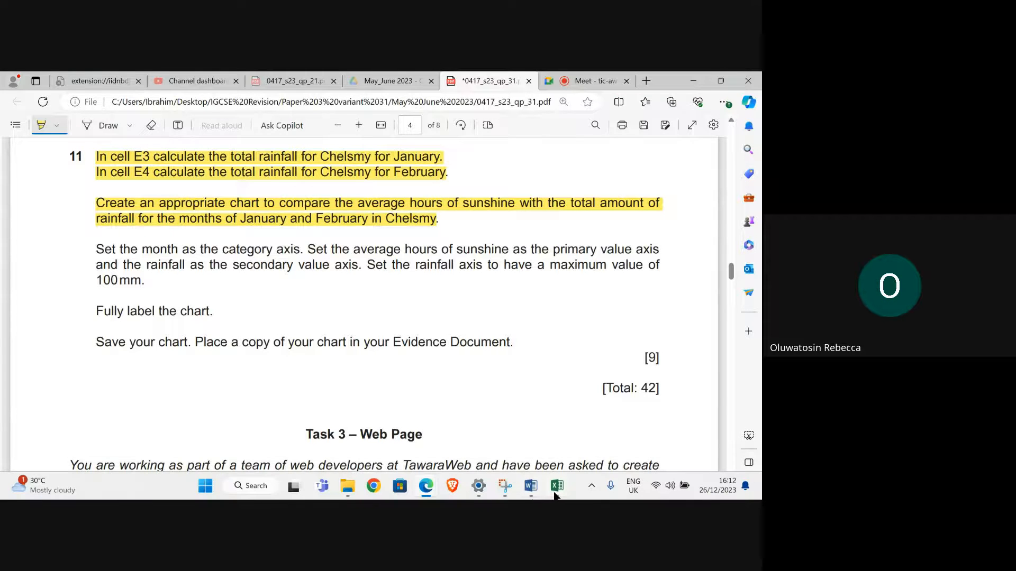
pyautogui.moveTo(556, 485)
pyautogui.click(565, 439)
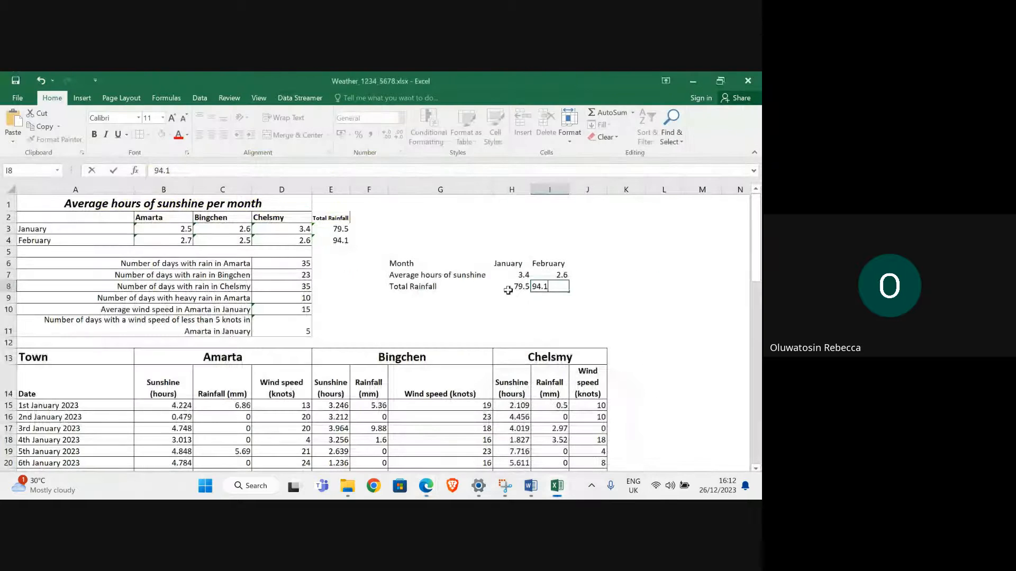
# - Insert a basic 2-D line chart from the summary table in G6:I8
pyautogui.moveTo(417, 262); pyautogui.dragTo(562, 287)
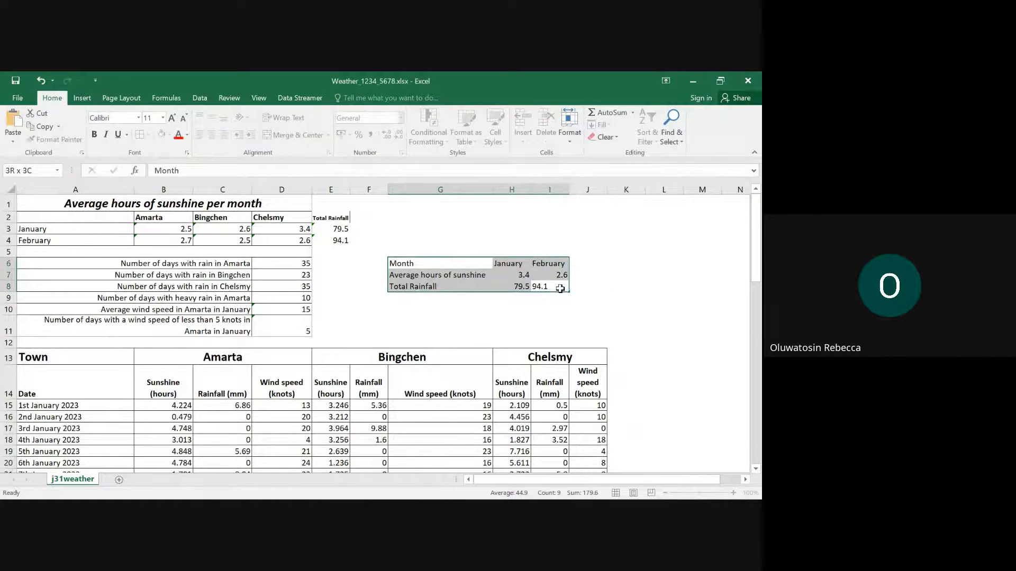
pyautogui.click(82, 98)
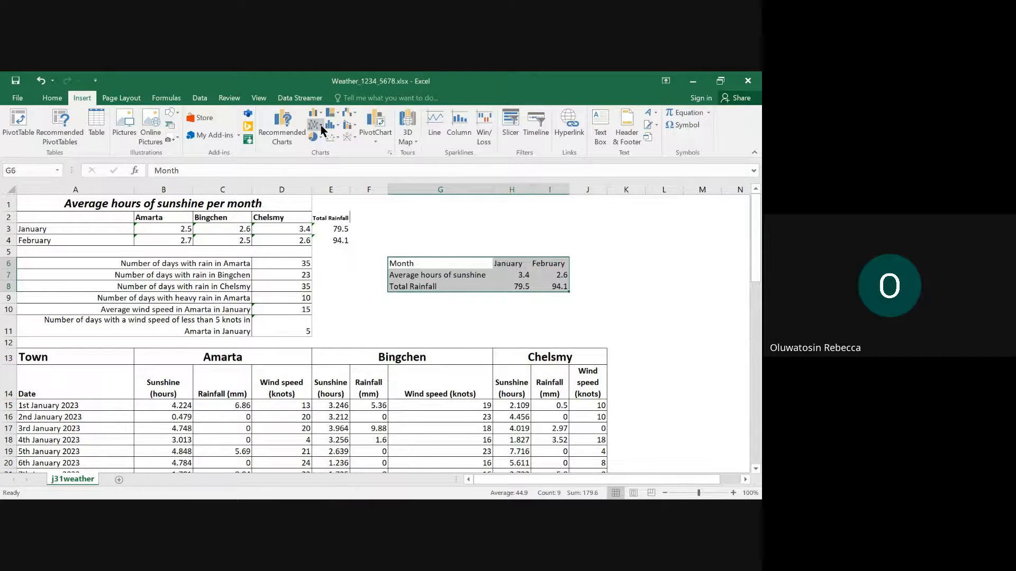
pyautogui.click(320, 126)
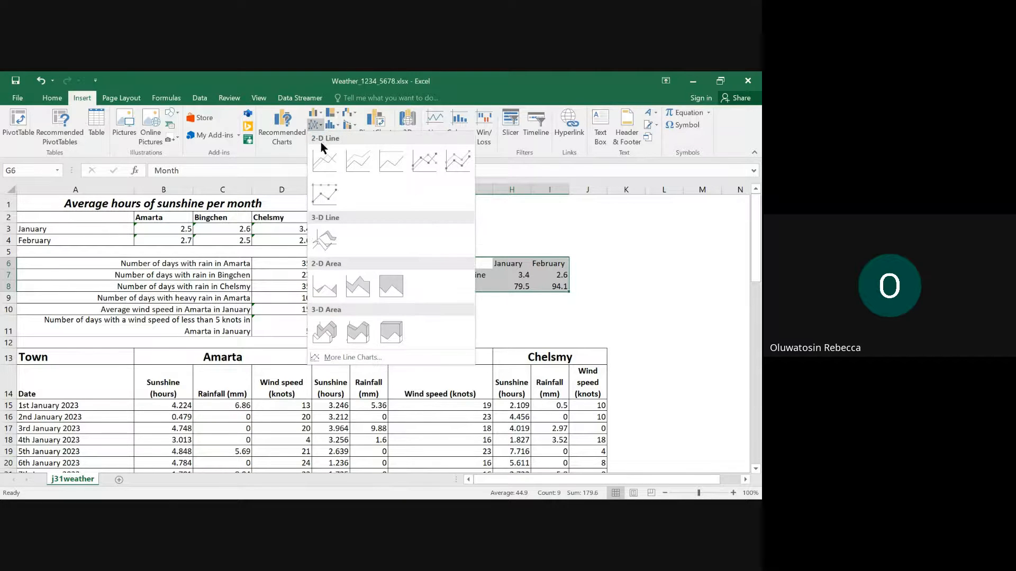
pyautogui.click(320, 160)
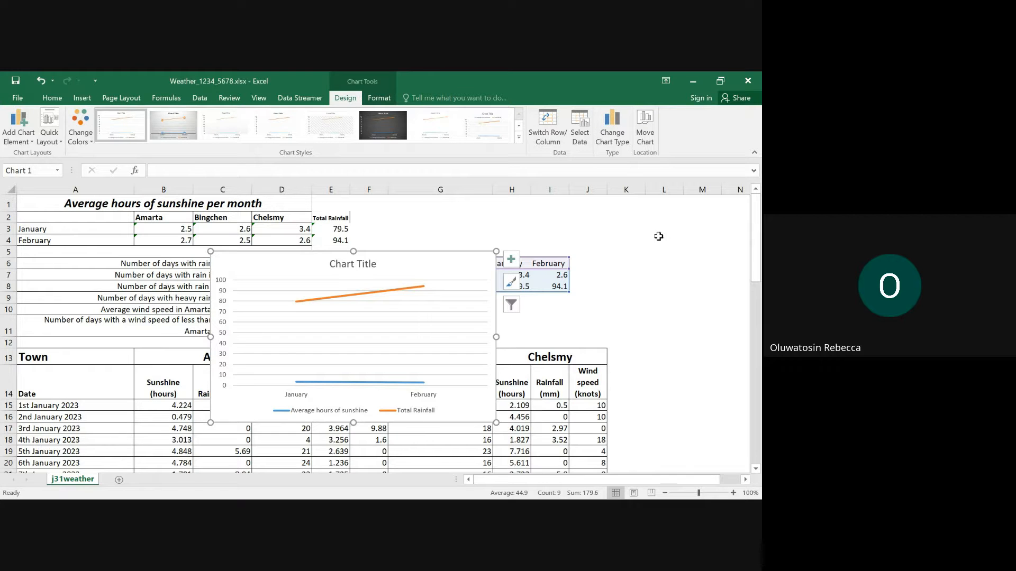
# - Switch to the question paper in Edge, read question 11's category and value axis requirements, and return to the Excel workbook
pyautogui.moveTo(401, 498)
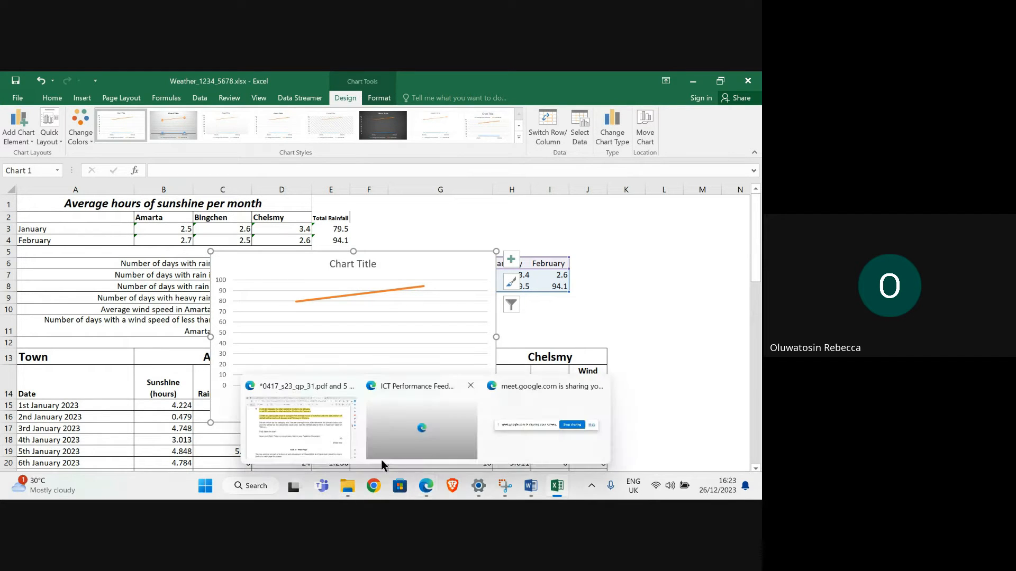
pyautogui.click(318, 439)
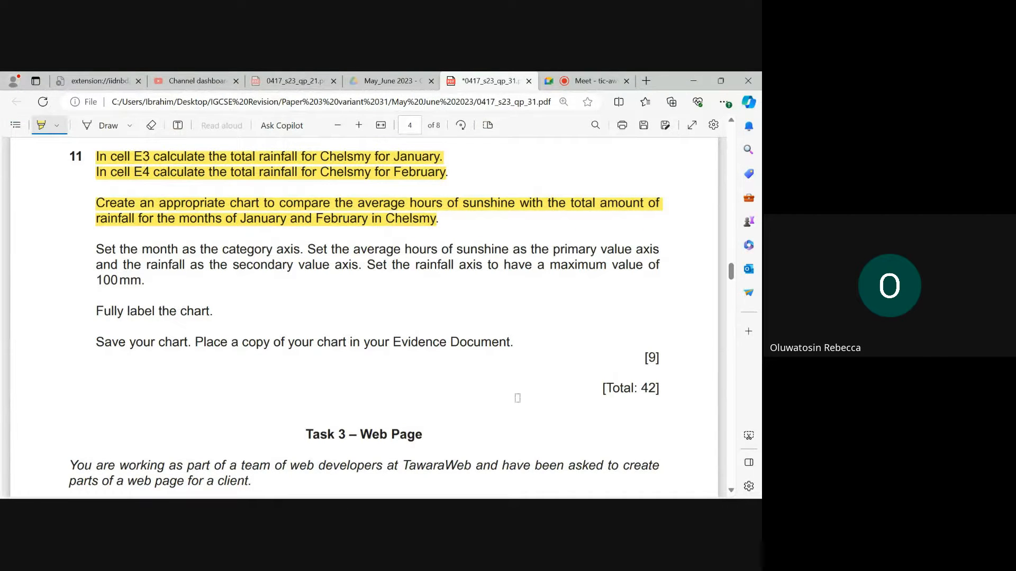
pyautogui.moveTo(557, 485)
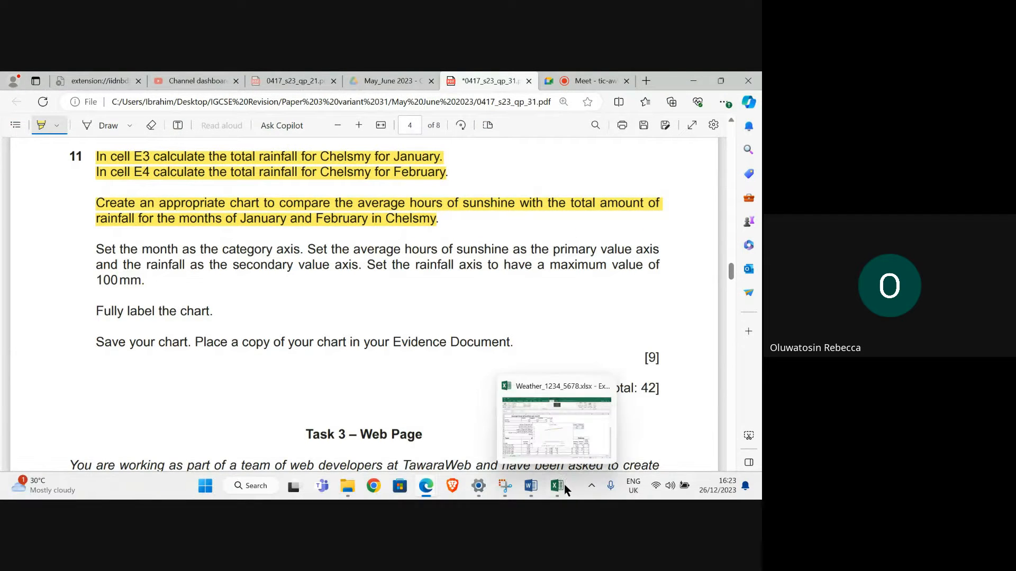
pyautogui.click(538, 432)
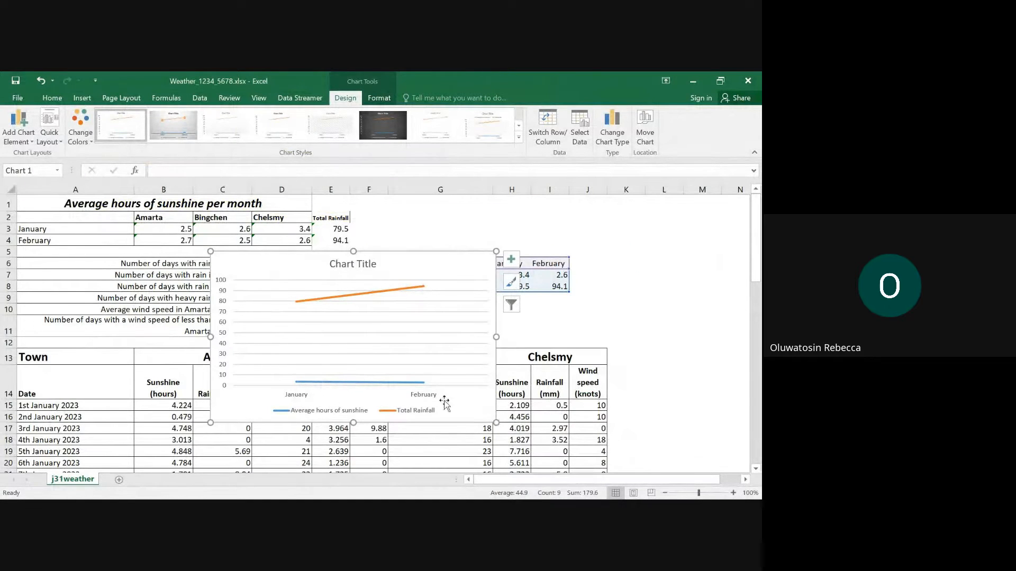
pyautogui.moveTo(561, 493)
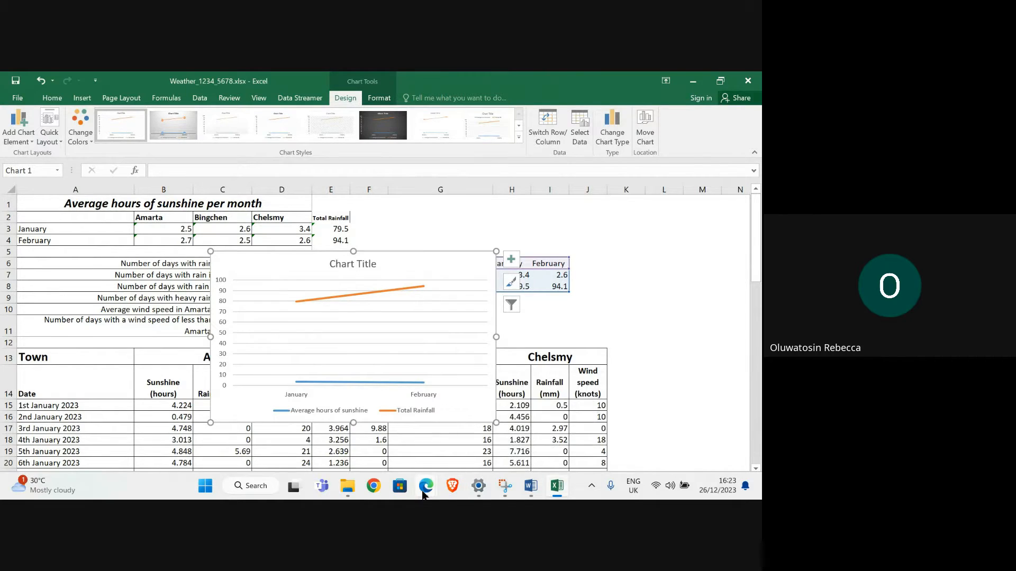
pyautogui.moveTo(423, 495)
pyautogui.click(304, 412)
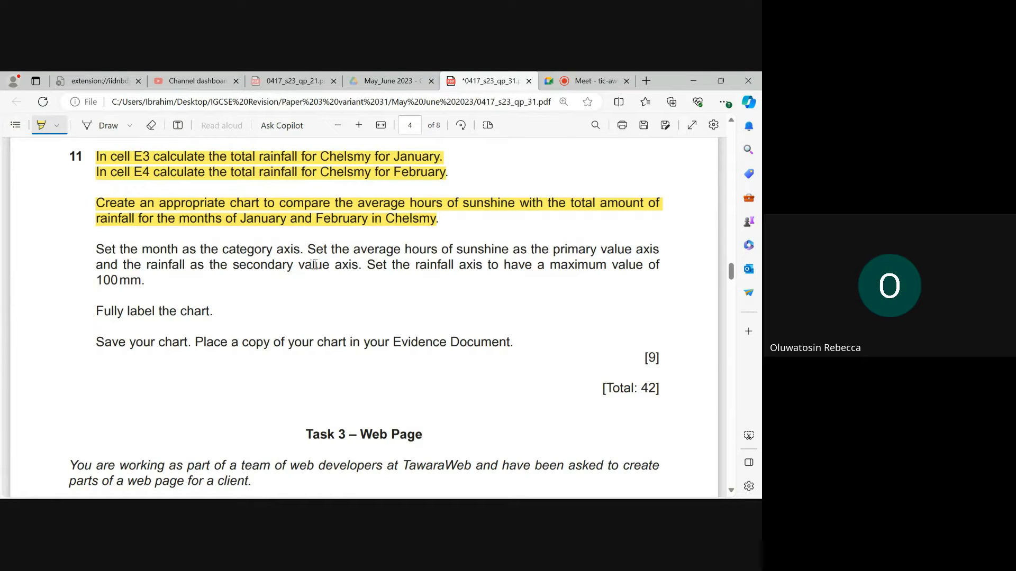
pyautogui.moveTo(454, 499)
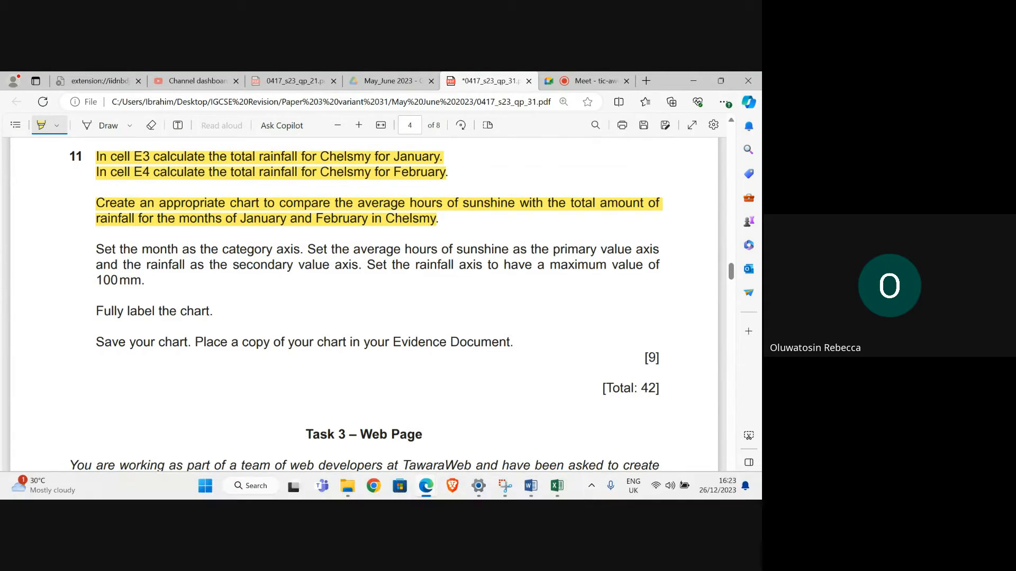
pyautogui.moveTo(561, 487)
pyautogui.click(550, 442)
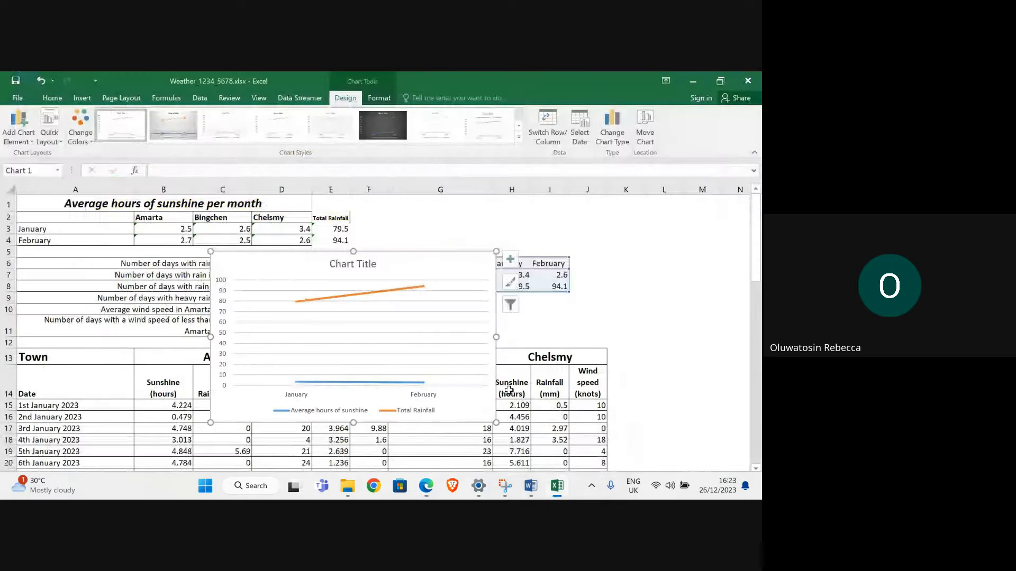
# - Change the chart type to Combo and set the Average hours of sunshine series to Line
pyautogui.click(614, 132)
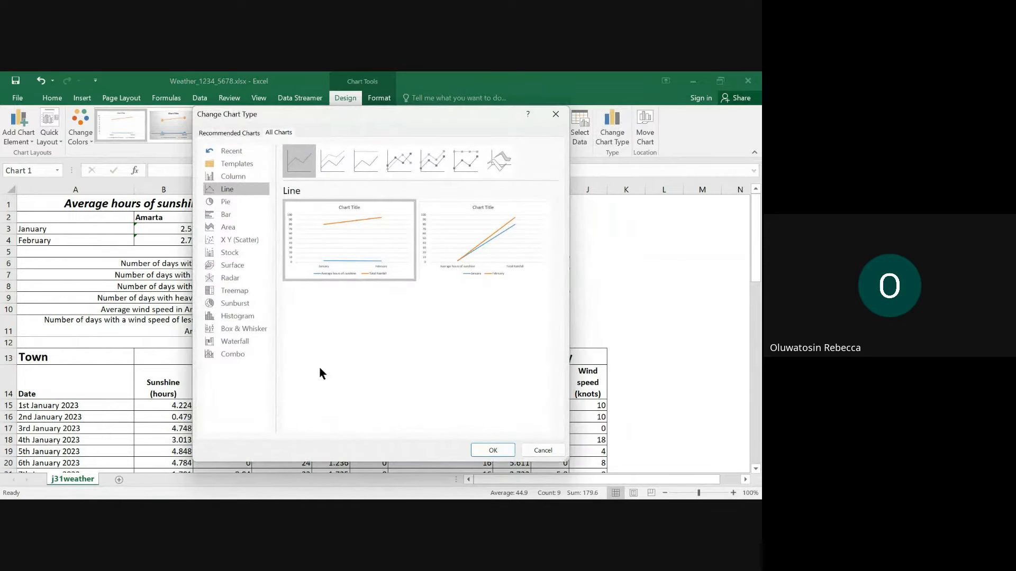
pyautogui.click(230, 353)
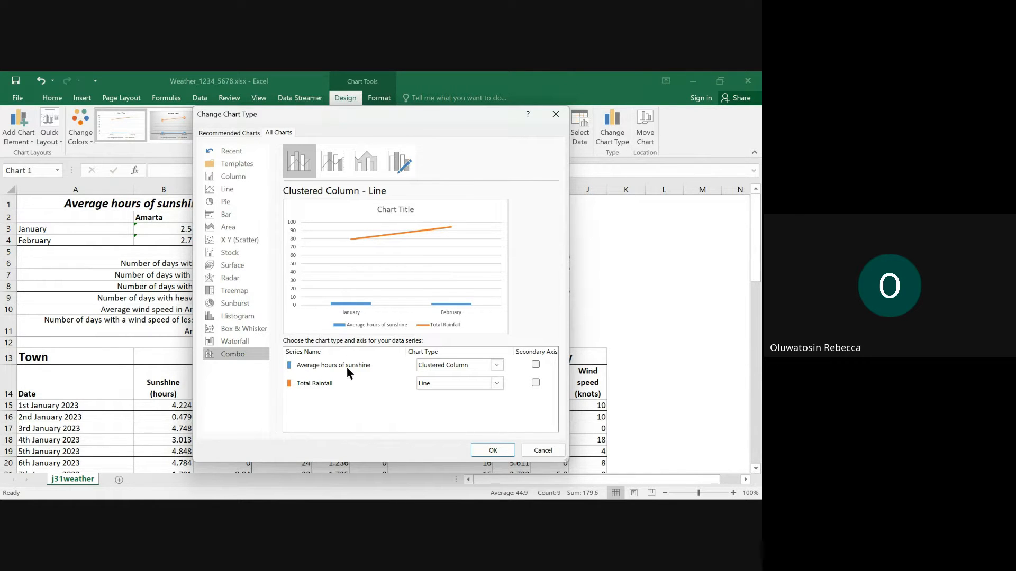
pyautogui.click(497, 365)
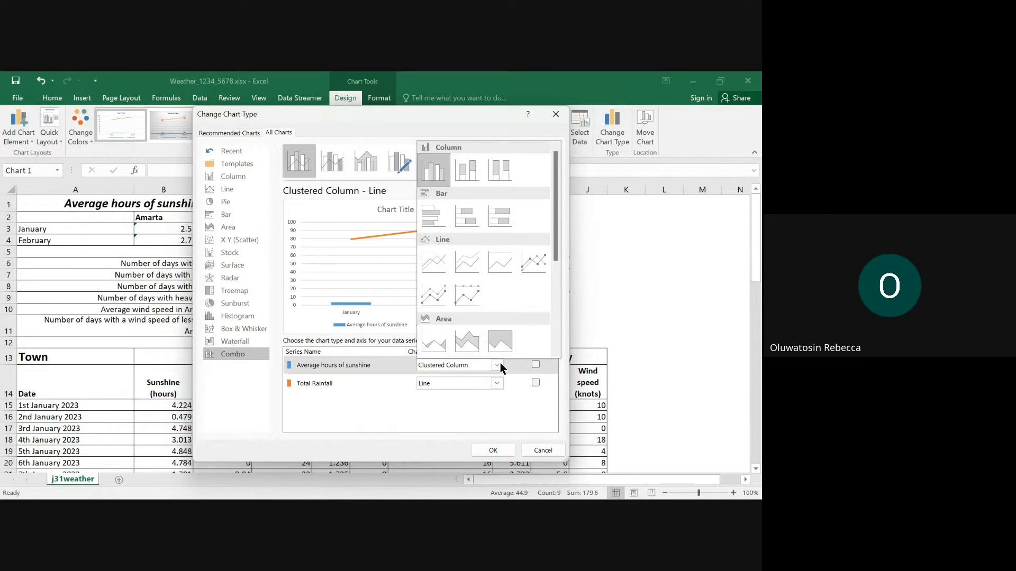
pyautogui.click(437, 263)
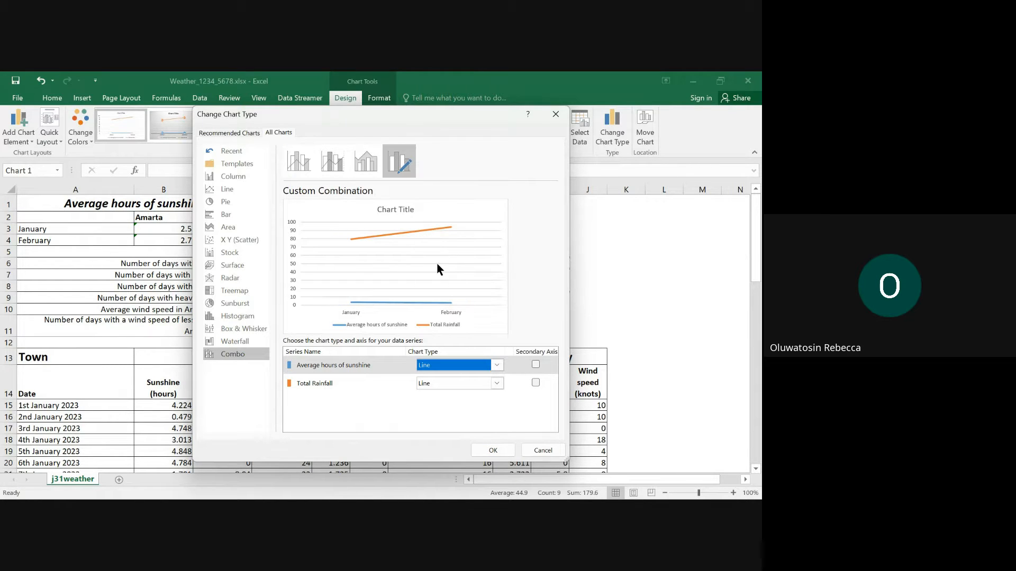
# - Check the rainfall axis instruction in Edge, return to Excel, and plot the Total Rainfall series on the secondary axis
pyautogui.click(335, 383)
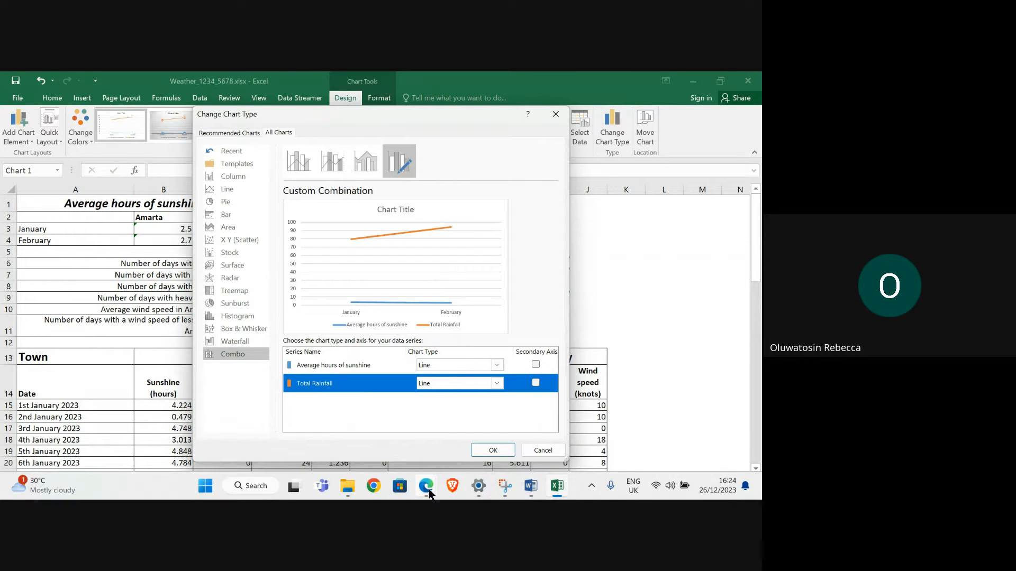
pyautogui.moveTo(426, 484)
pyautogui.click(297, 408)
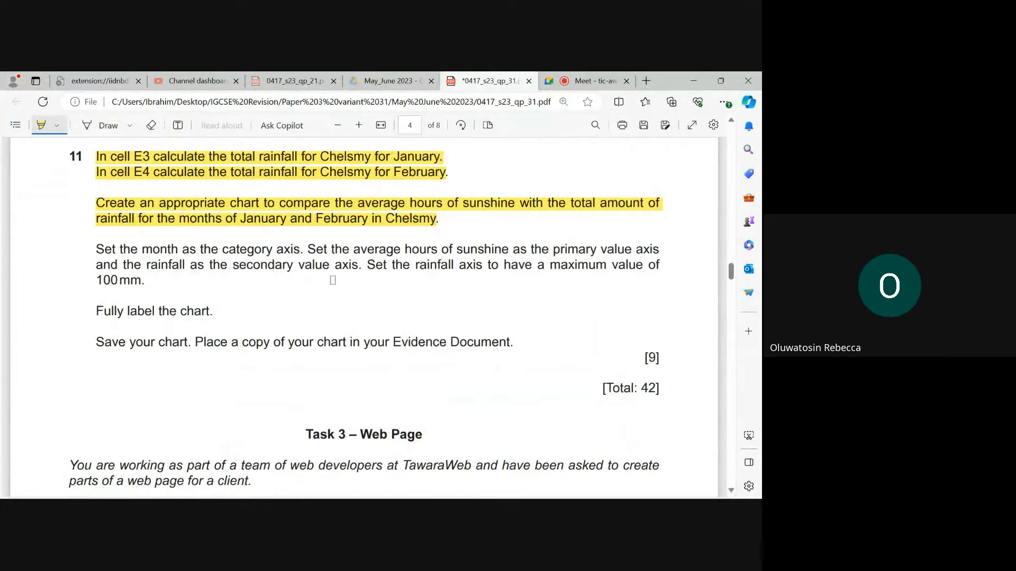
pyautogui.moveTo(557, 484)
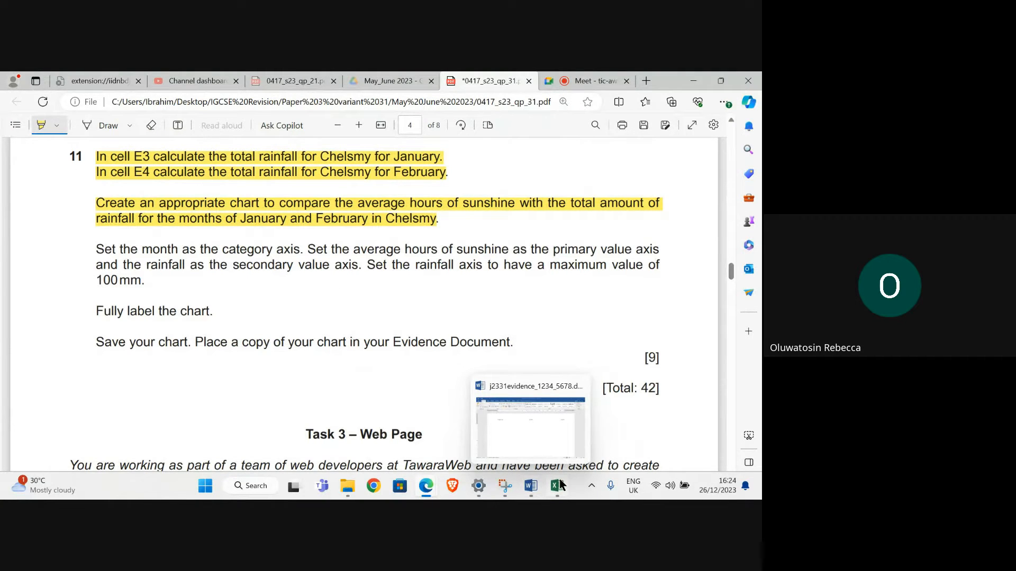
pyautogui.click(565, 448)
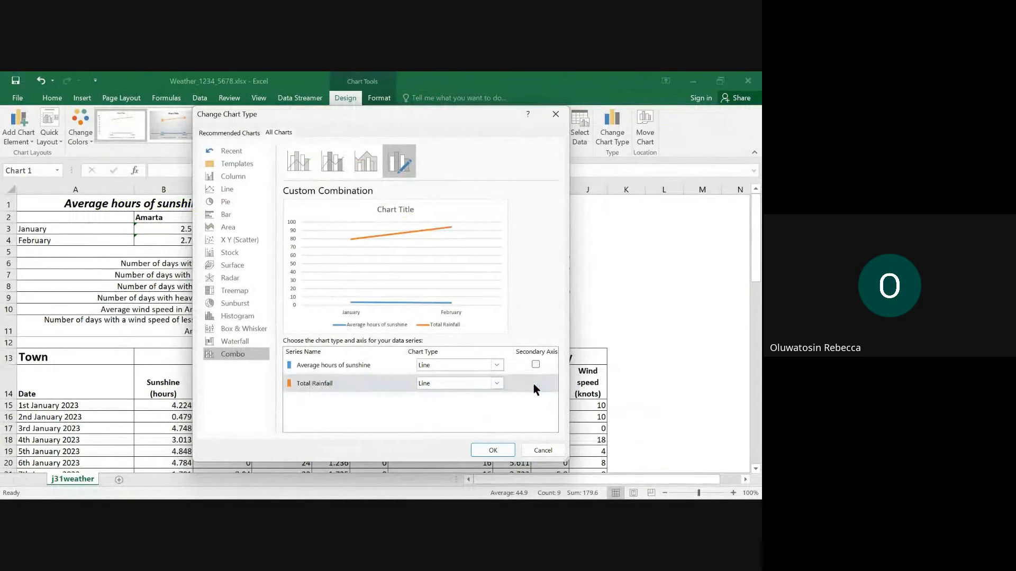
pyautogui.click(535, 383)
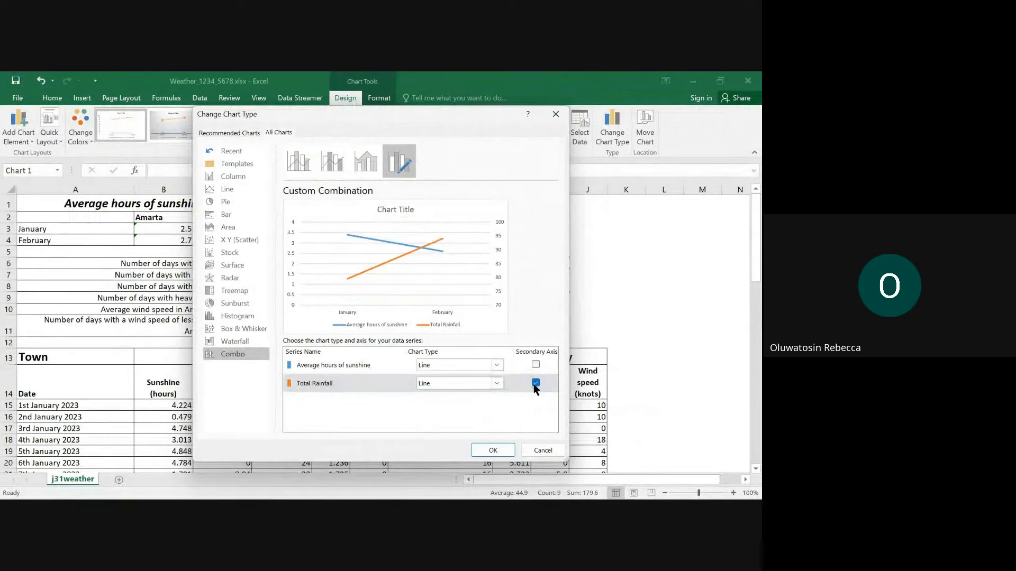
pyautogui.click(496, 451)
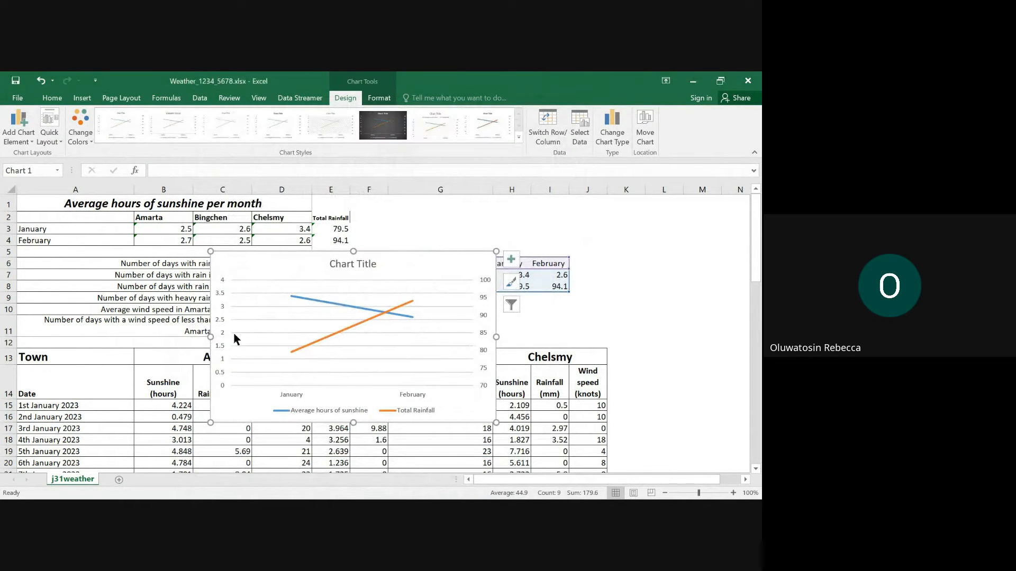
# - Check the rainfall axis maximum required by the question paper in Edge against the secondary axis bounds of the Excel chart
pyautogui.moveTo(531, 496)
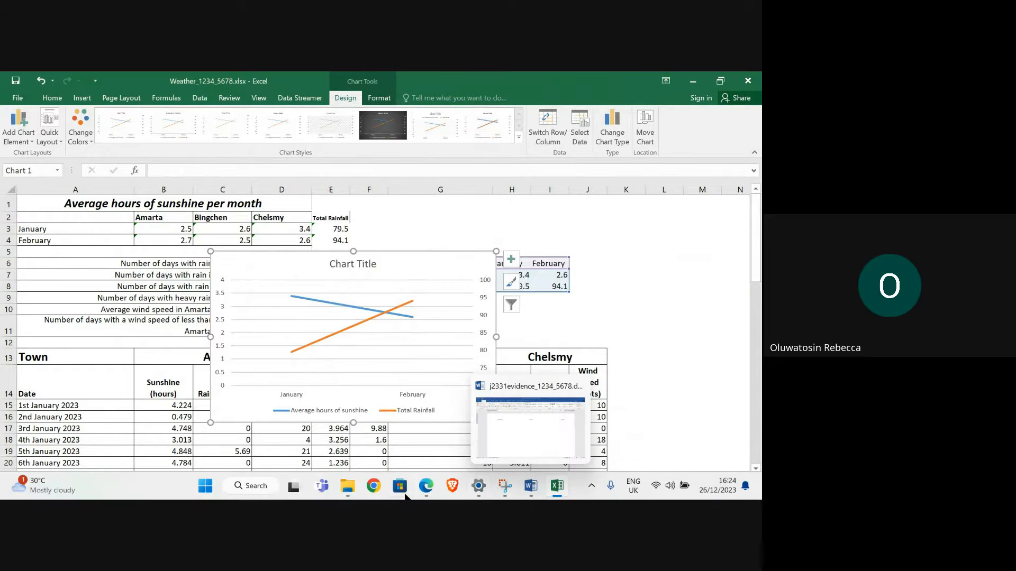
pyautogui.moveTo(426, 488)
pyautogui.click(274, 430)
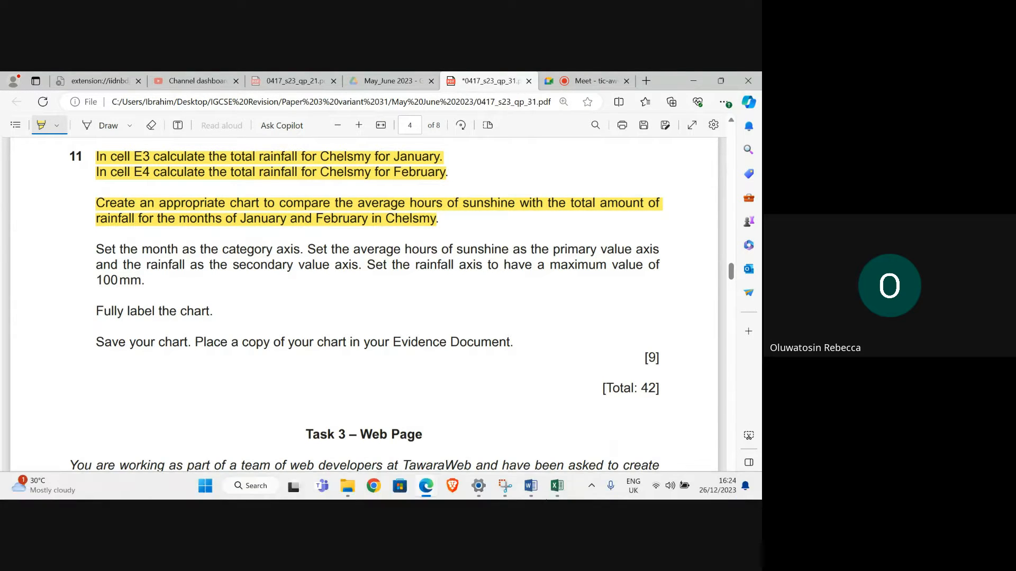
pyautogui.click(557, 486)
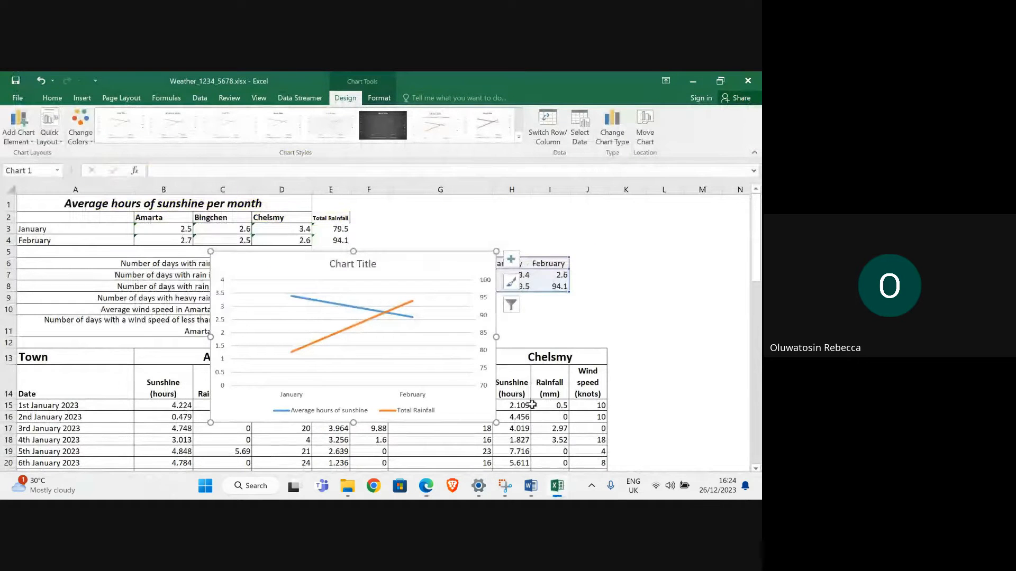
pyautogui.click(485, 281)
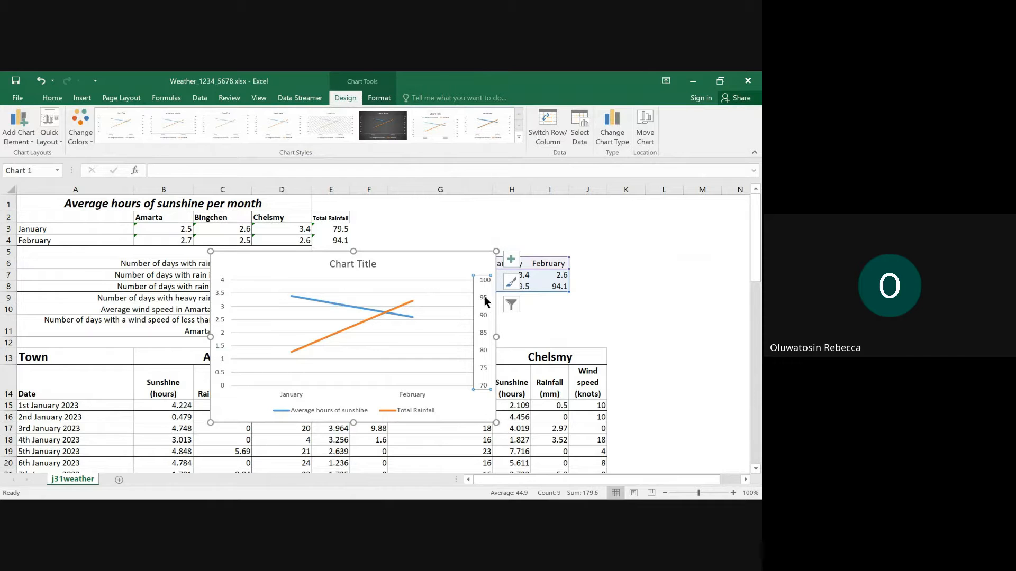
pyautogui.doubleClick(483, 299)
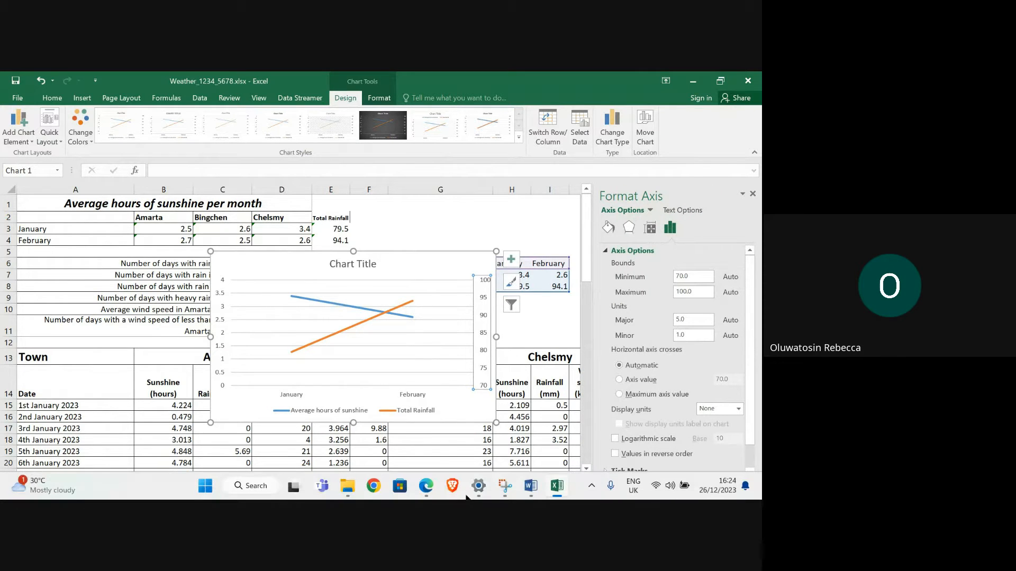
pyautogui.moveTo(426, 486)
pyautogui.moveTo(293, 429)
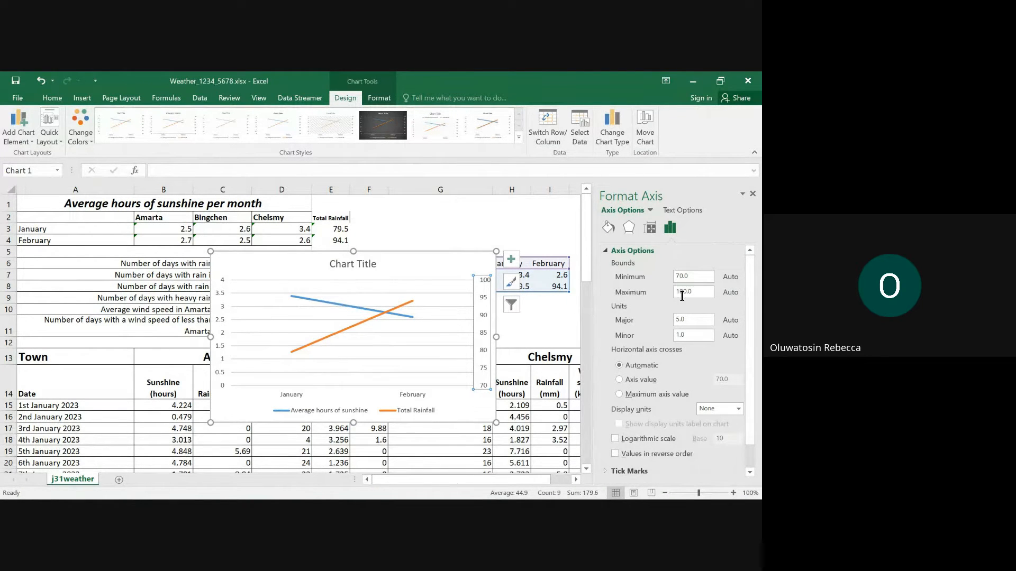
pyautogui.click(753, 195)
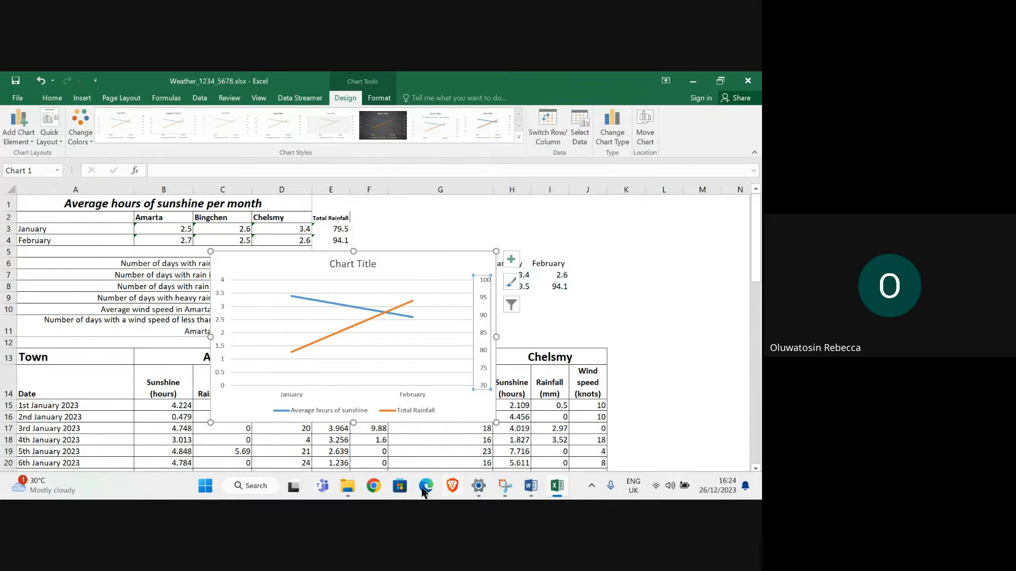
# - Switch to the question paper in Edge, highlight question 11's axis instructions and "Fully label the chart.", and return to Excel
pyautogui.click(293, 443)
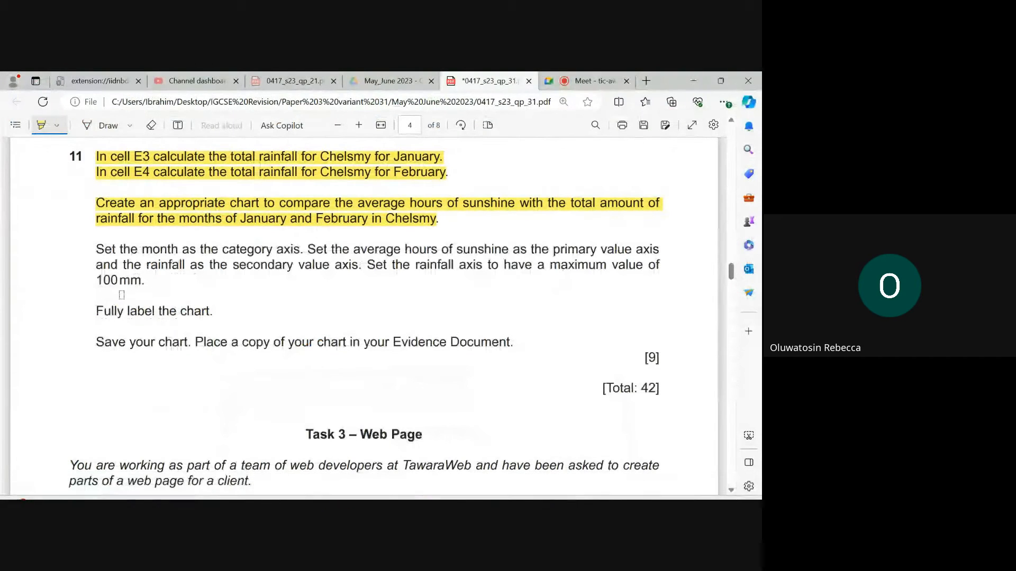
pyautogui.moveTo(95, 249); pyautogui.dragTo(162, 284)
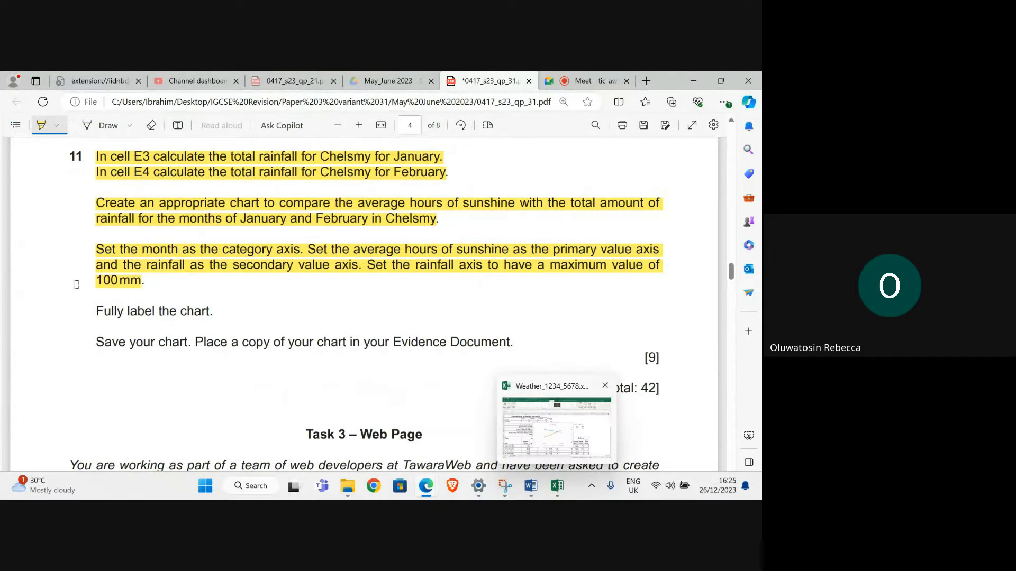
pyautogui.moveTo(96, 312); pyautogui.dragTo(224, 313)
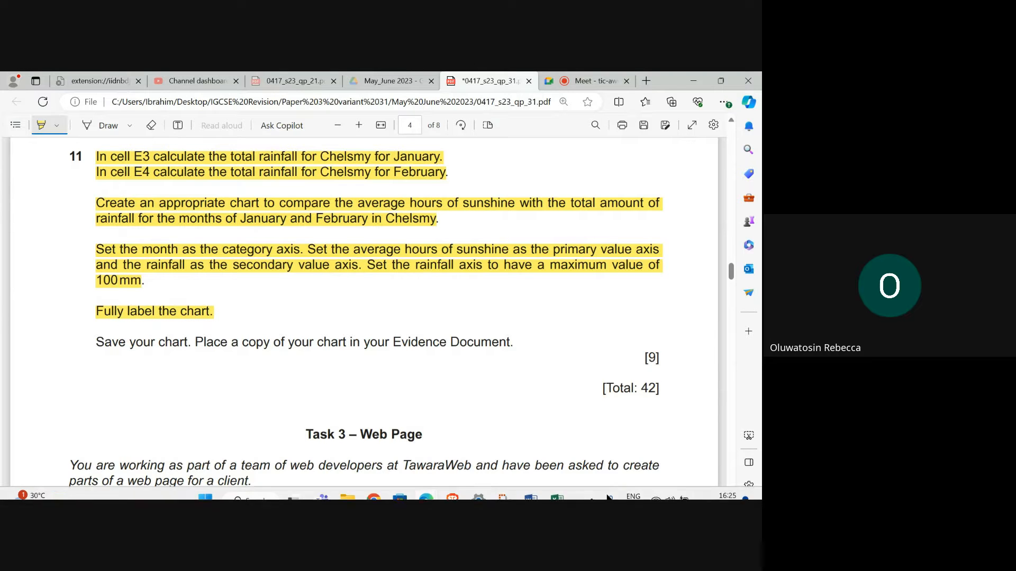
pyautogui.moveTo(557, 492)
pyautogui.click(555, 452)
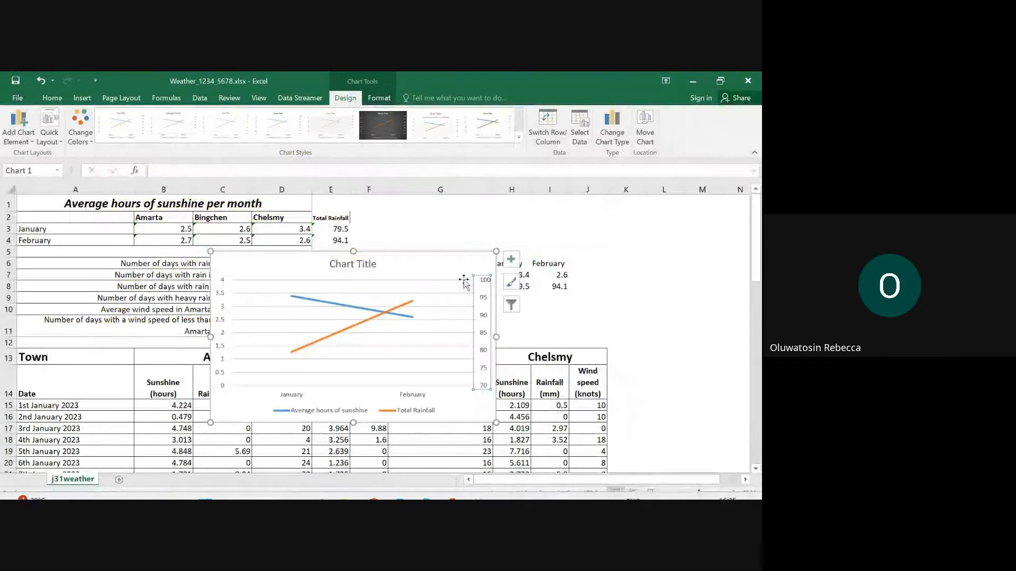
# - Add axis titles to the chart and set the category axis title to Month
pyautogui.click(511, 259)
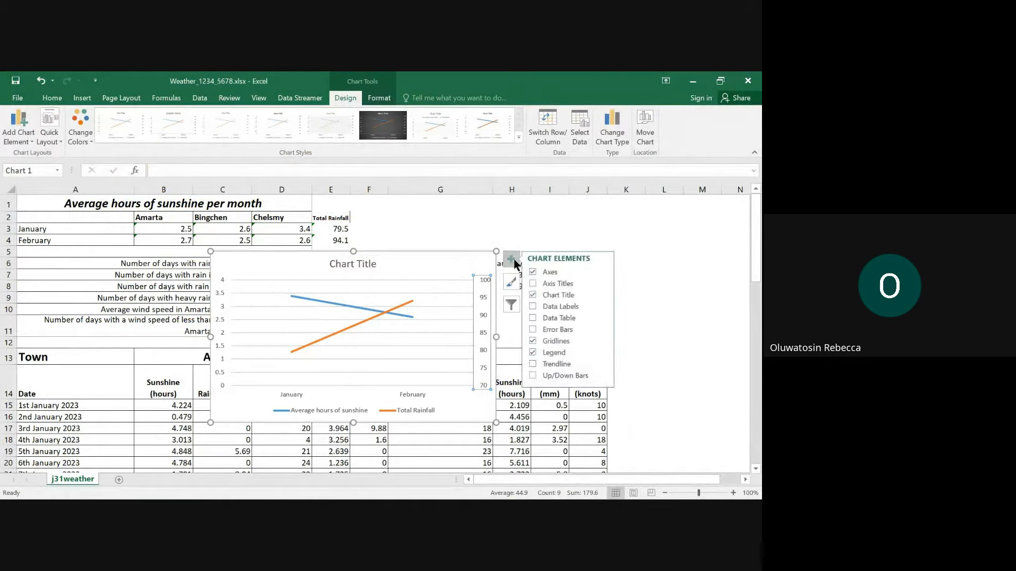
pyautogui.click(564, 282)
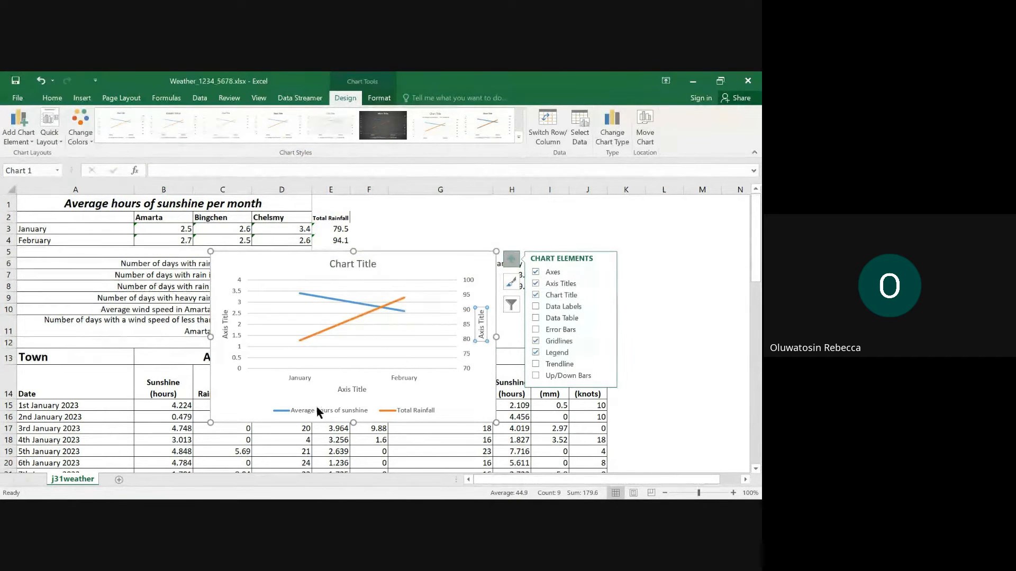
pyautogui.click(351, 391)
pyautogui.click(355, 390)
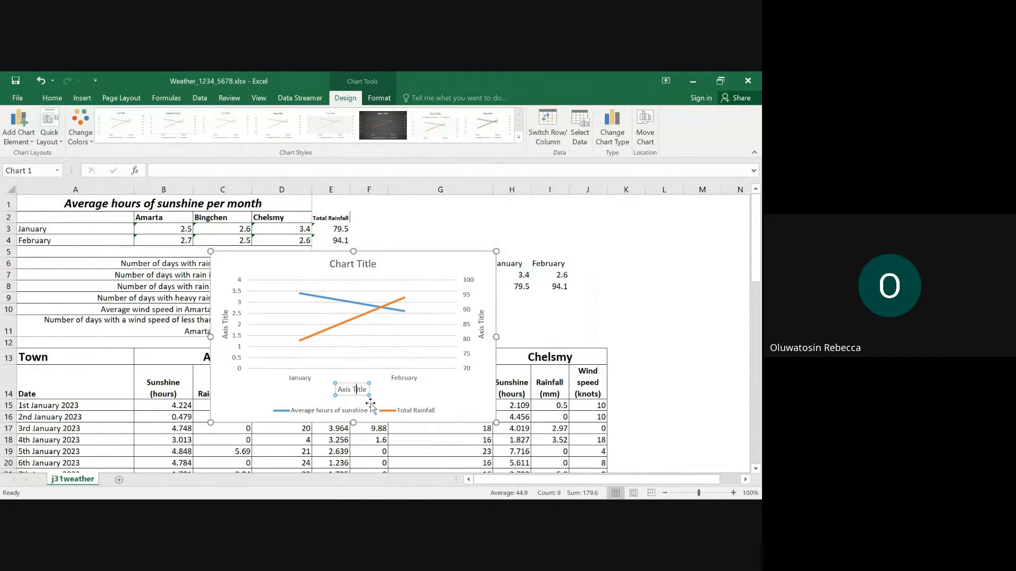
pyautogui.hotkey('ctrl', 'a')
pyautogui.write('Month')
# - Move the chart below the Month summary table and set its primary vertical axis title to "Average hours of sunshine"
pyautogui.click(225, 325)
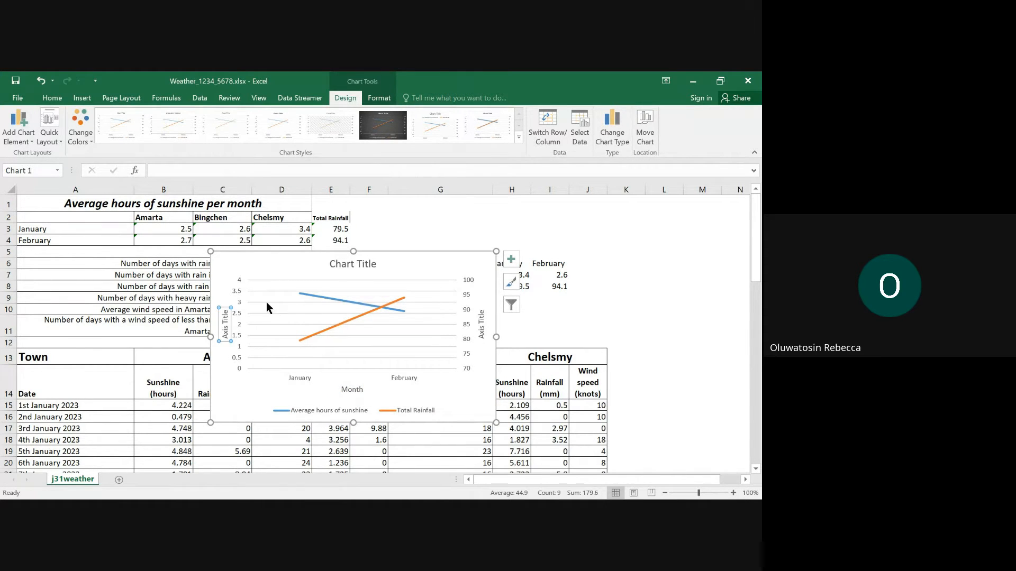
pyautogui.moveTo(318, 260); pyautogui.dragTo(461, 300)
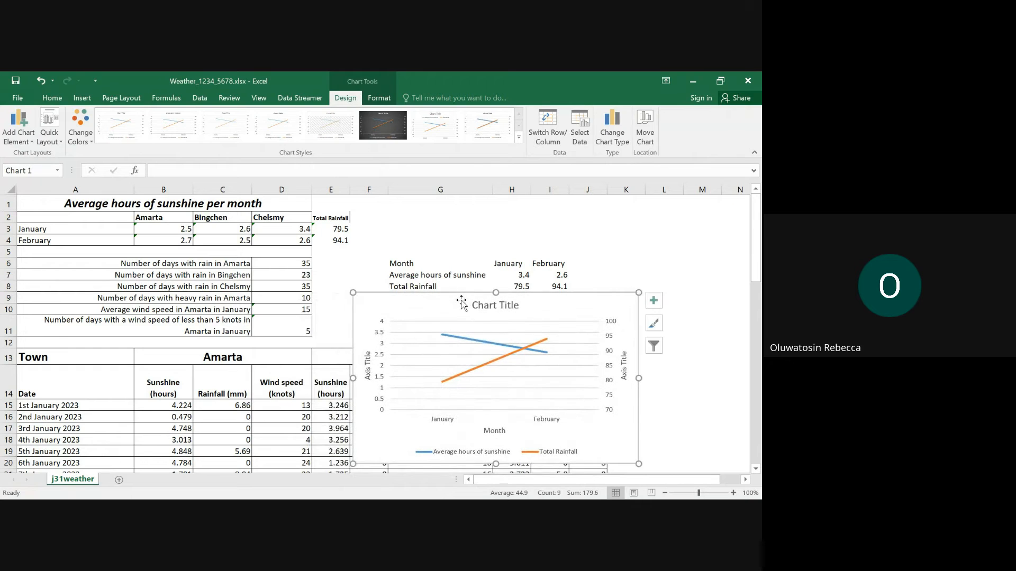
pyautogui.click(368, 367)
pyautogui.click(369, 367)
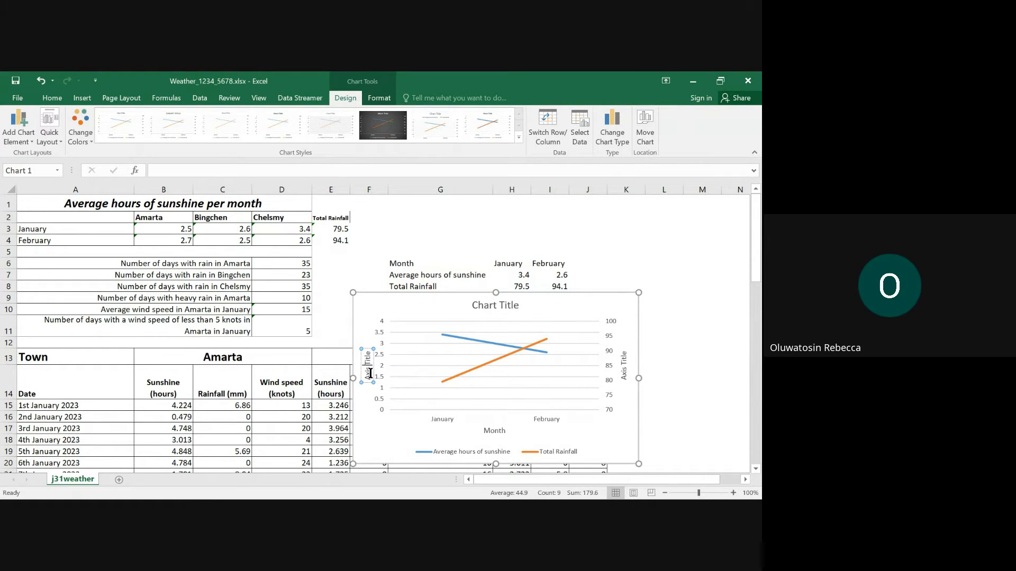
pyautogui.tripleClick(370, 373)
pyautogui.write('Average')
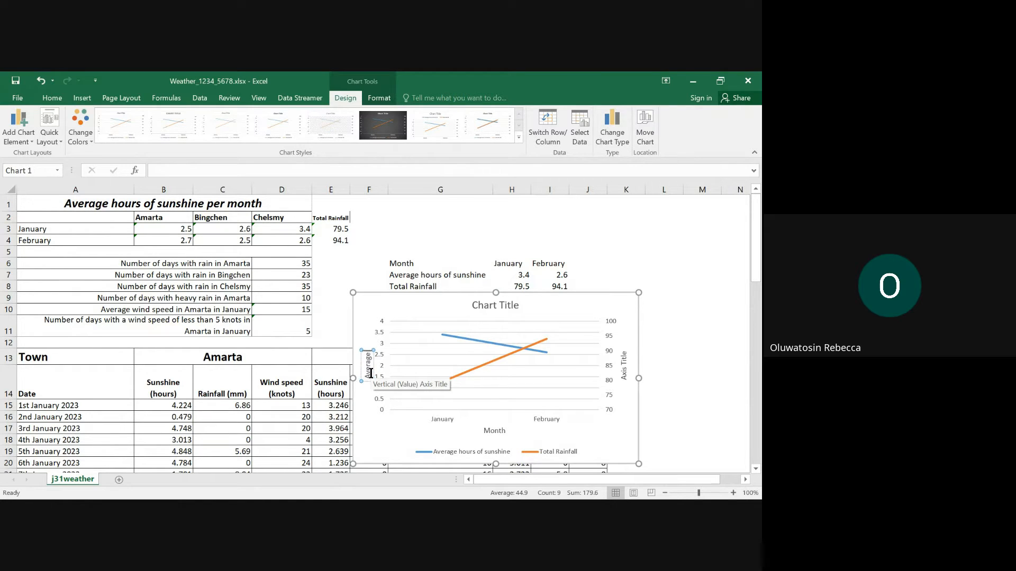
pyautogui.write(' hours of sunshine')
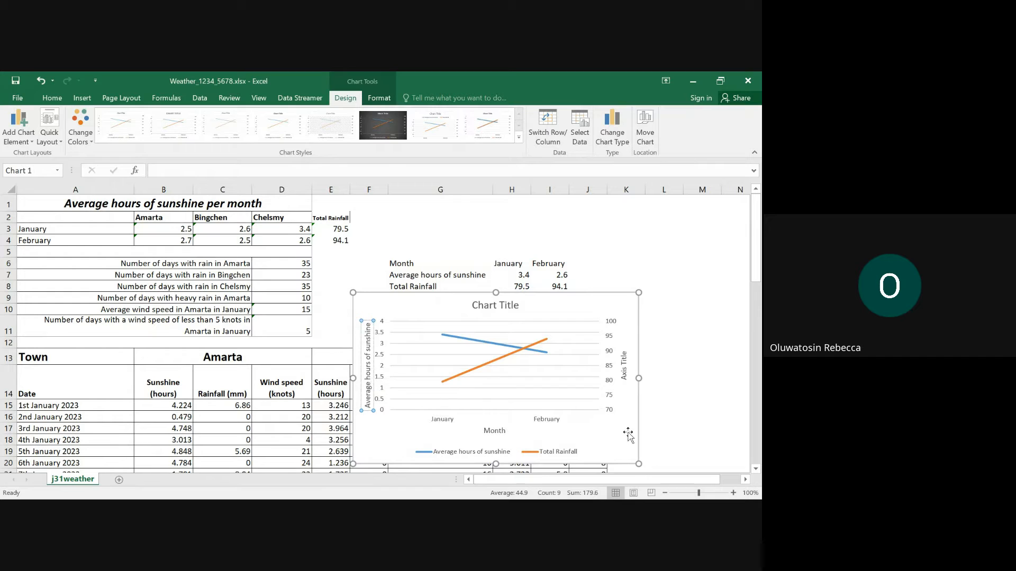
# - Set the chart's secondary vertical axis title to "Total Rainfall"
pyautogui.click(623, 361)
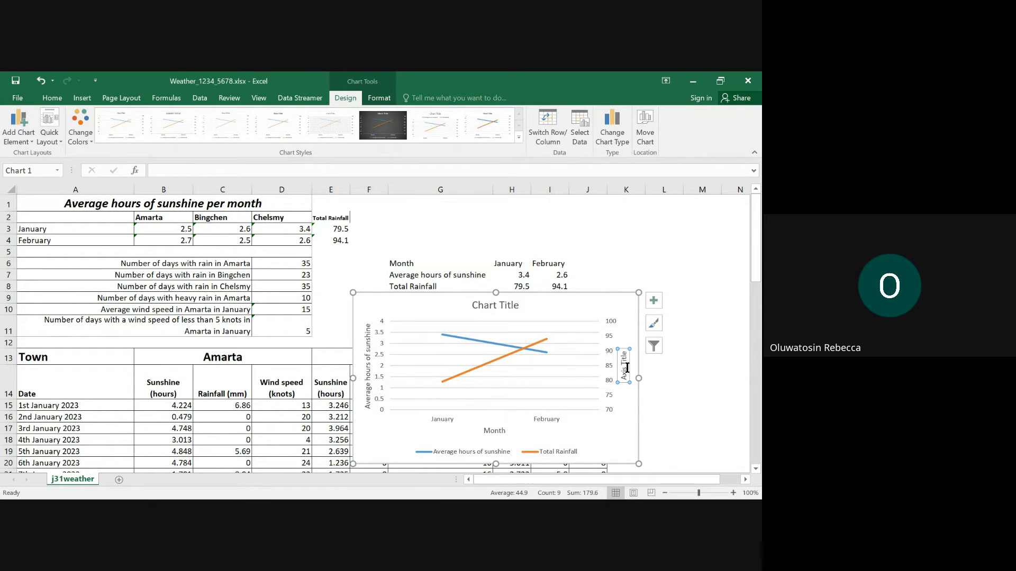
pyautogui.click(625, 369)
pyautogui.hotkey('ctrl', 'a')
pyautogui.press('BackSpace')
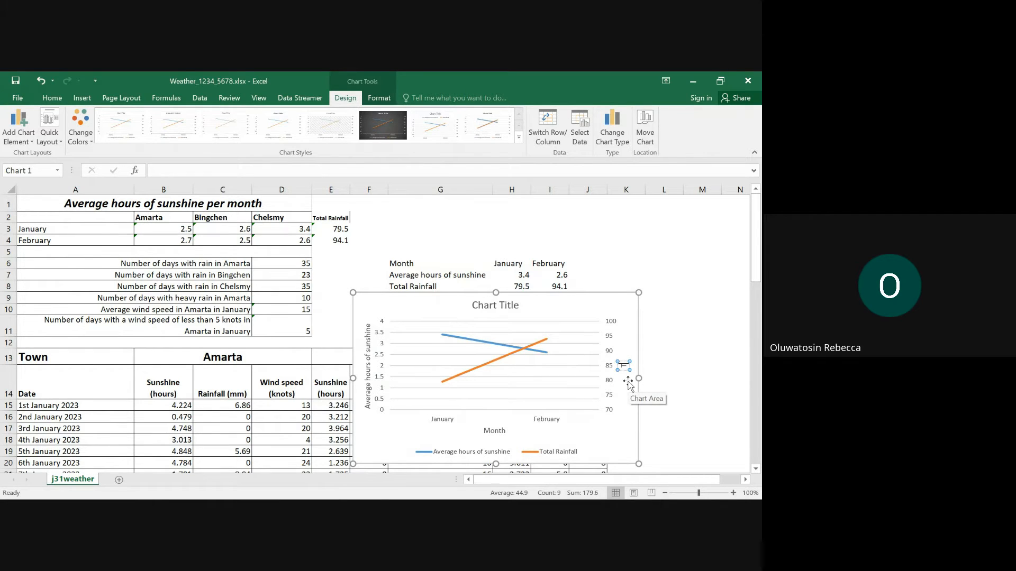
pyautogui.write('Total Ra')
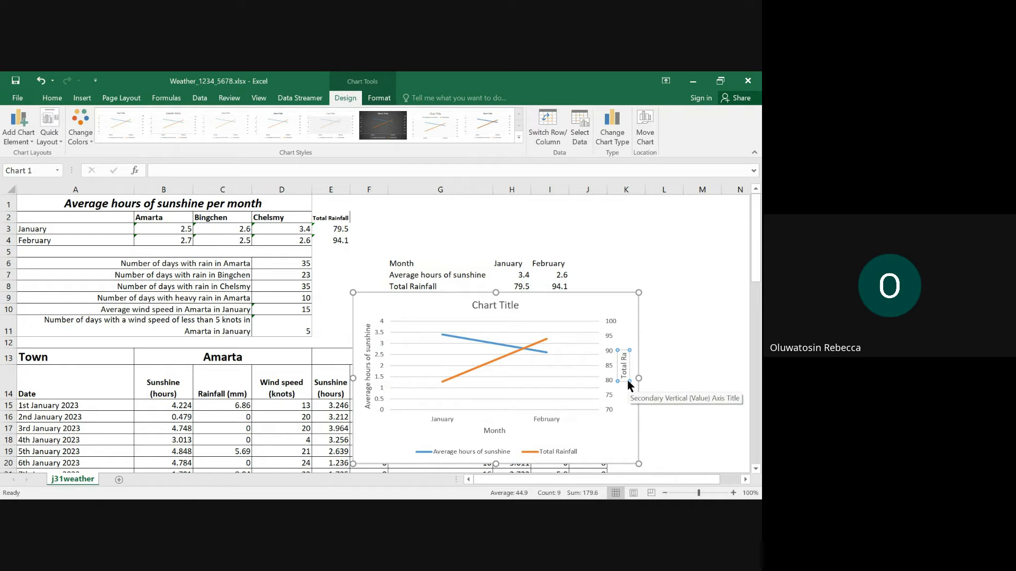
pyautogui.write('infall')
# - Switch to Edge, turn off highlighting, copy question 11's phrase "compare the average hours of sunshine with the total amount of rainfall", and return to Excel
pyautogui.click(487, 304)
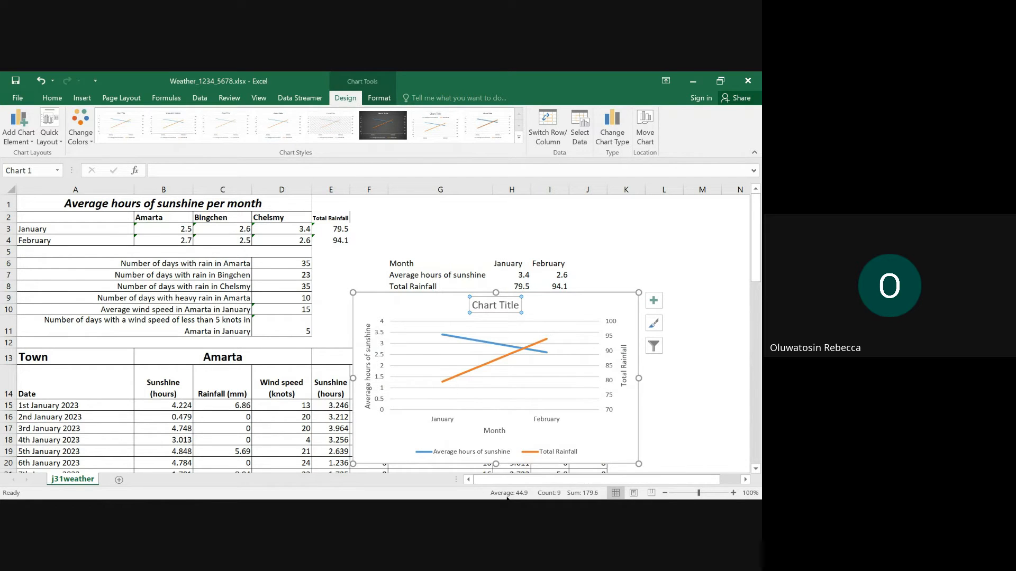
pyautogui.moveTo(530, 486)
pyautogui.moveTo(426, 486)
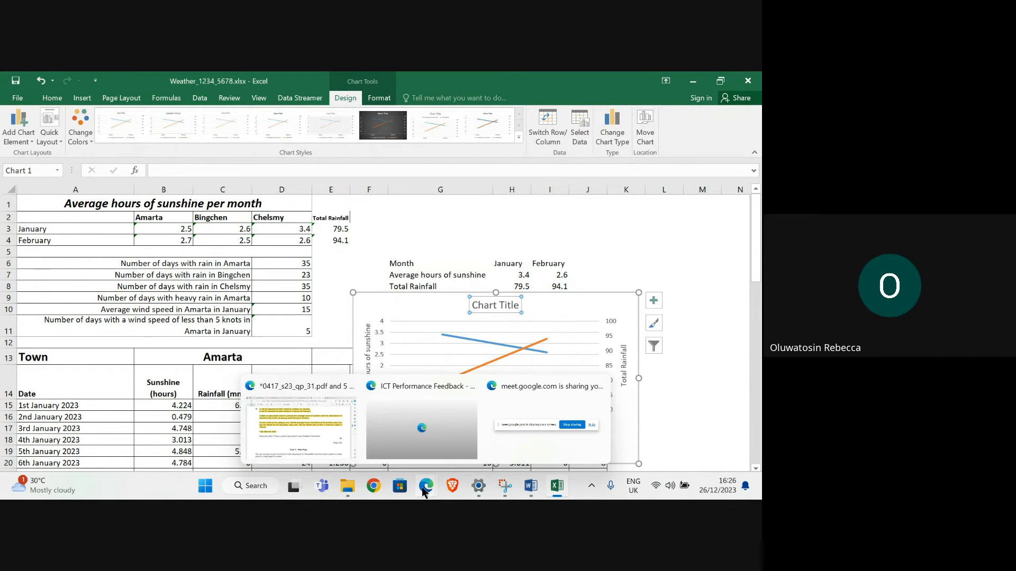
pyautogui.click(290, 426)
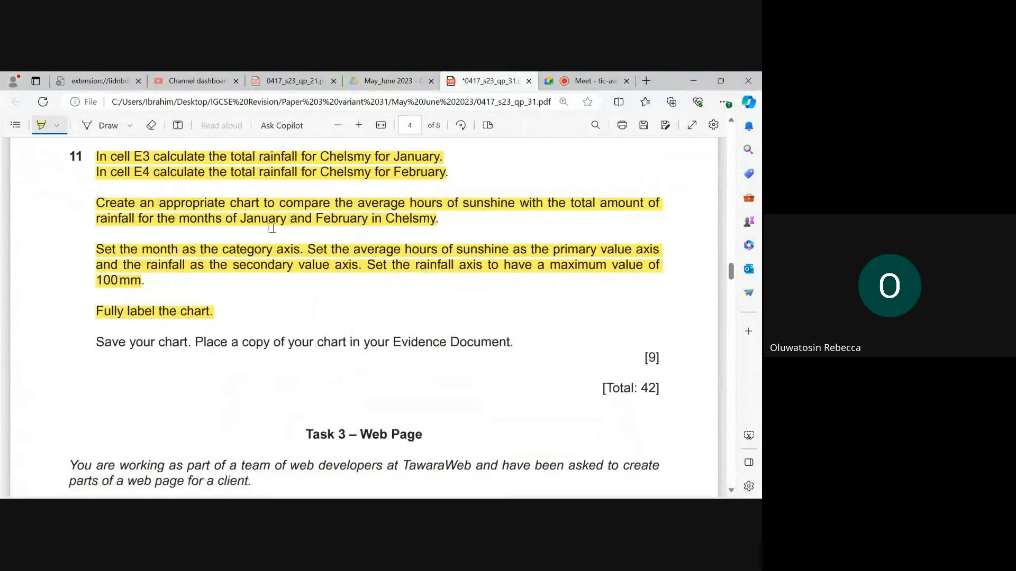
pyautogui.click(39, 127)
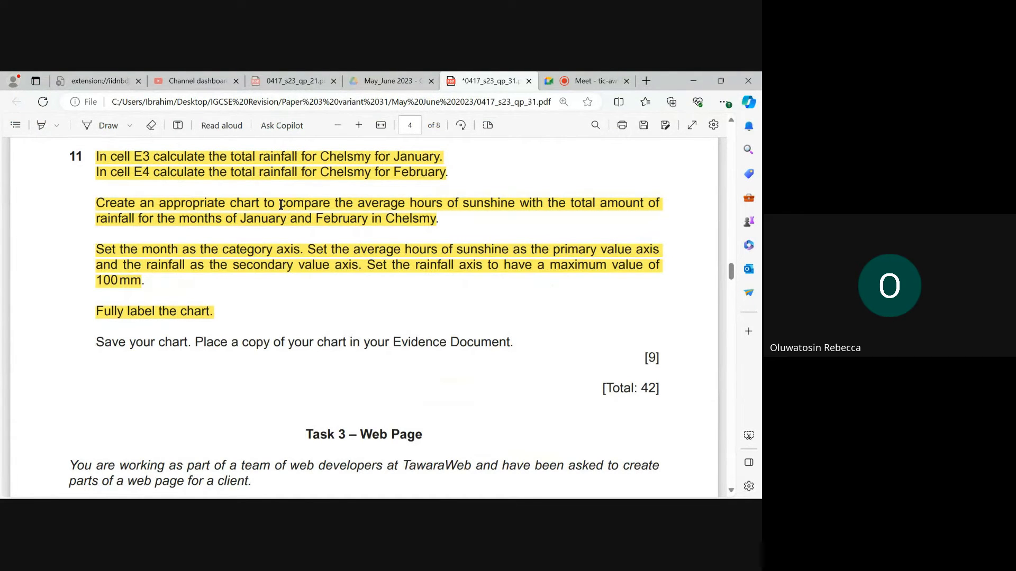
pyautogui.moveTo(281, 205); pyautogui.dragTo(135, 221)
pyautogui.hotkey('ctrl', 'c')
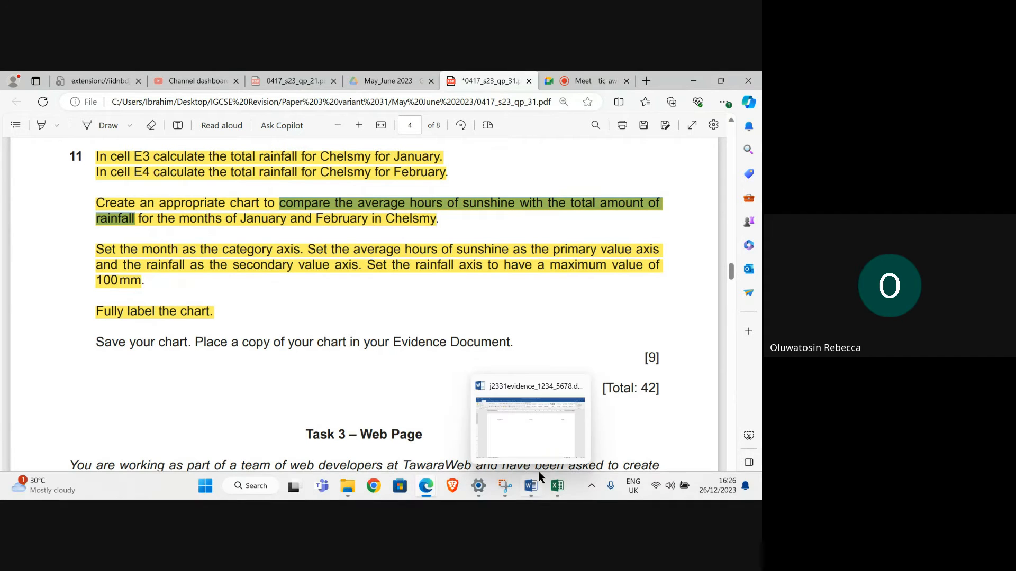
pyautogui.moveTo(557, 497)
pyautogui.click(553, 452)
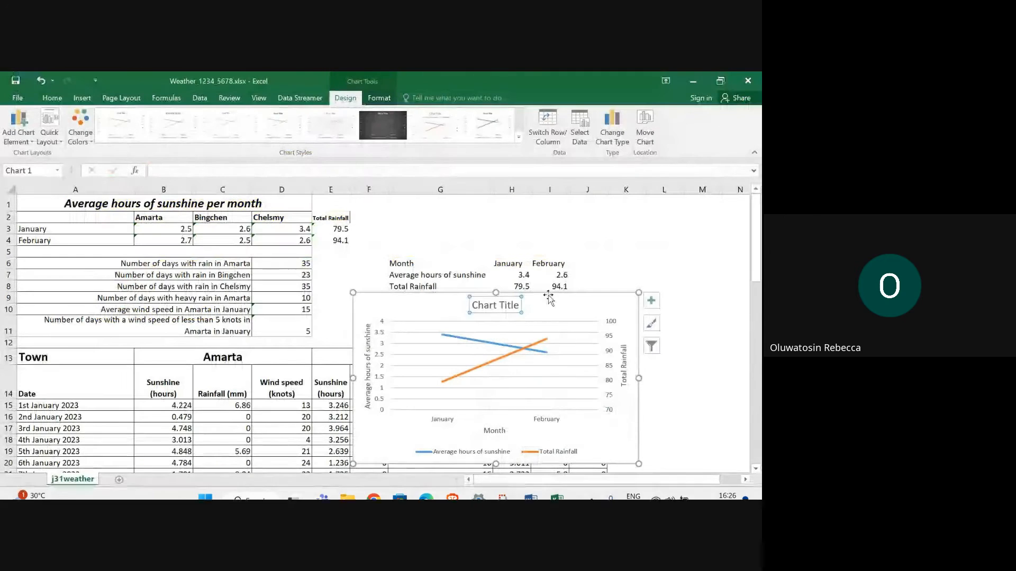
# - Replace the placeholder chart title with the copied question phrase and capitalise its first word to "Compare"
pyautogui.click(496, 305)
pyautogui.hotkey('ctrl', 'a')
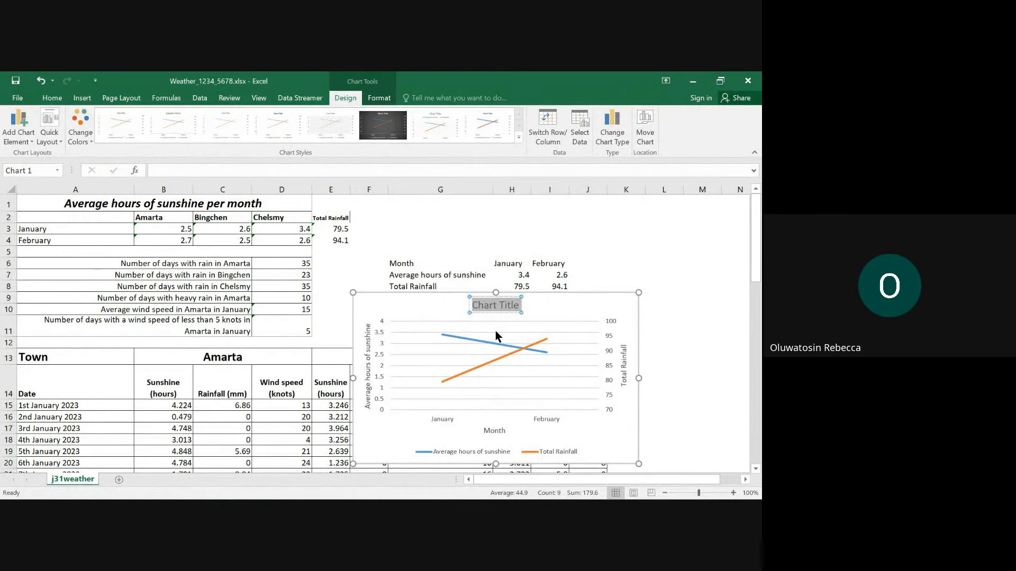
pyautogui.hotkey('ctrl', 'v')
pyautogui.click(392, 307)
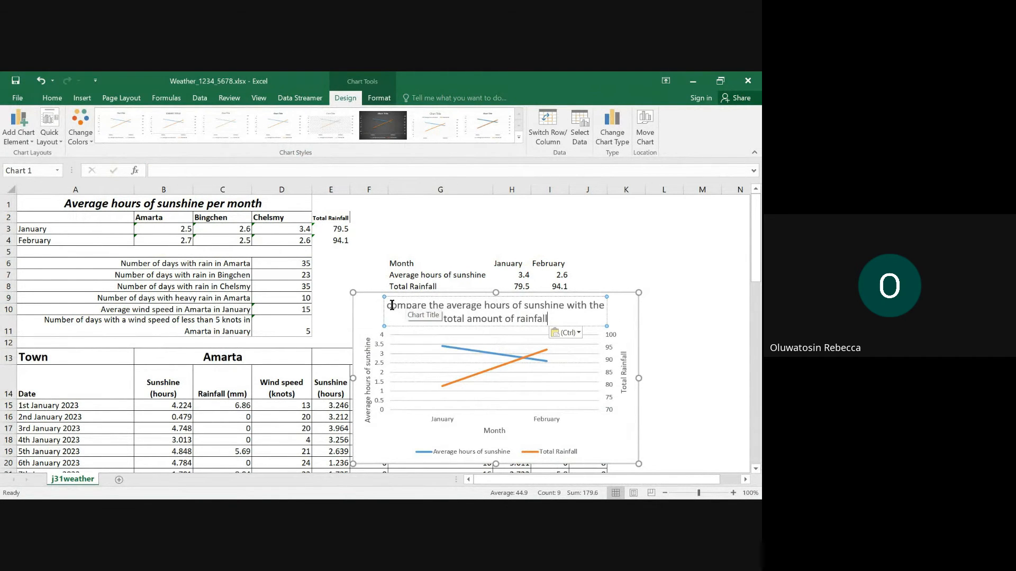
pyautogui.press('BackSpace')
pyautogui.write('C')
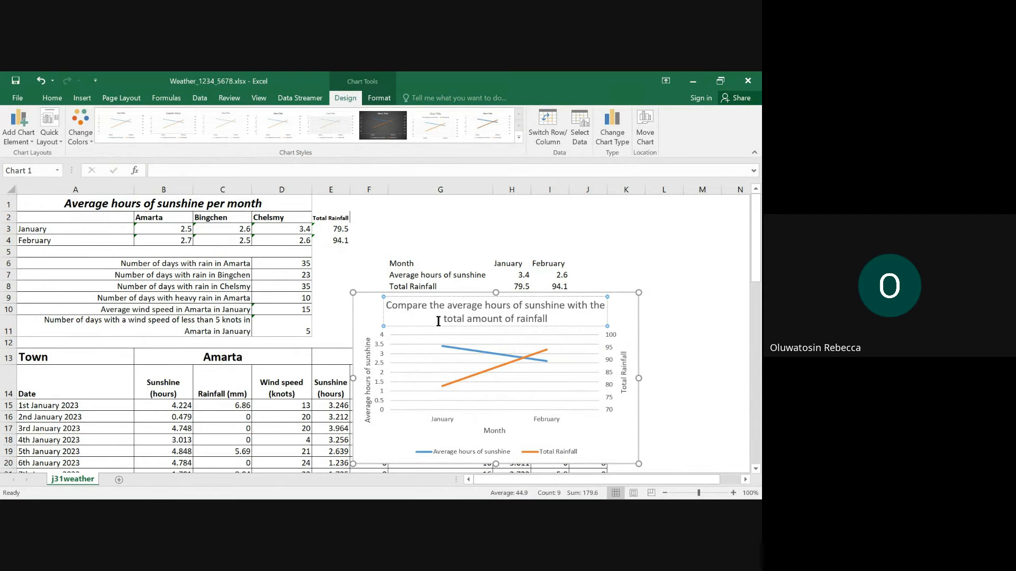
# - Reword the chart title to "Compare the average hours of sunshine and total amount of rainfall"
pyautogui.doubleClick(579, 307)
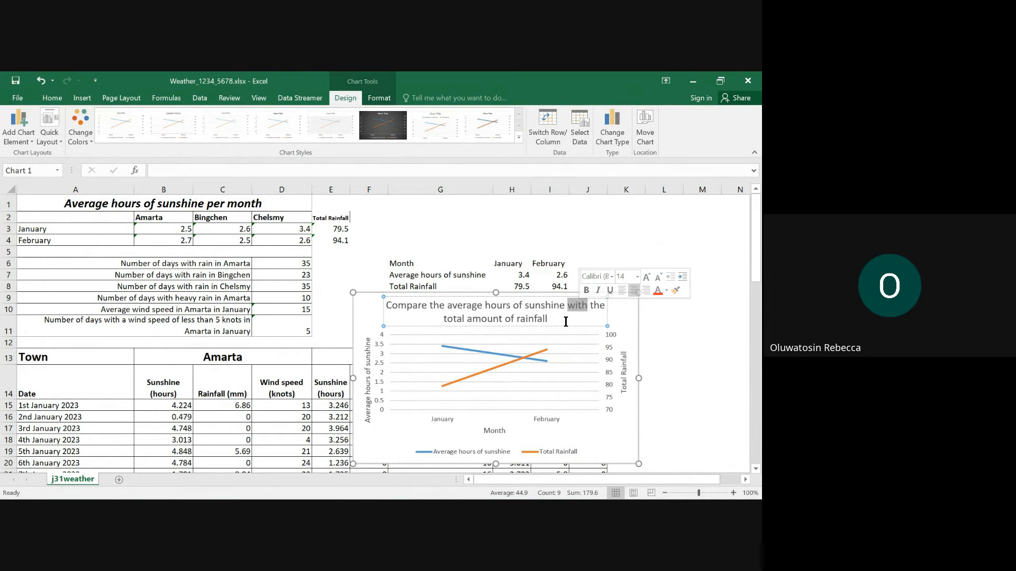
pyautogui.write('and')
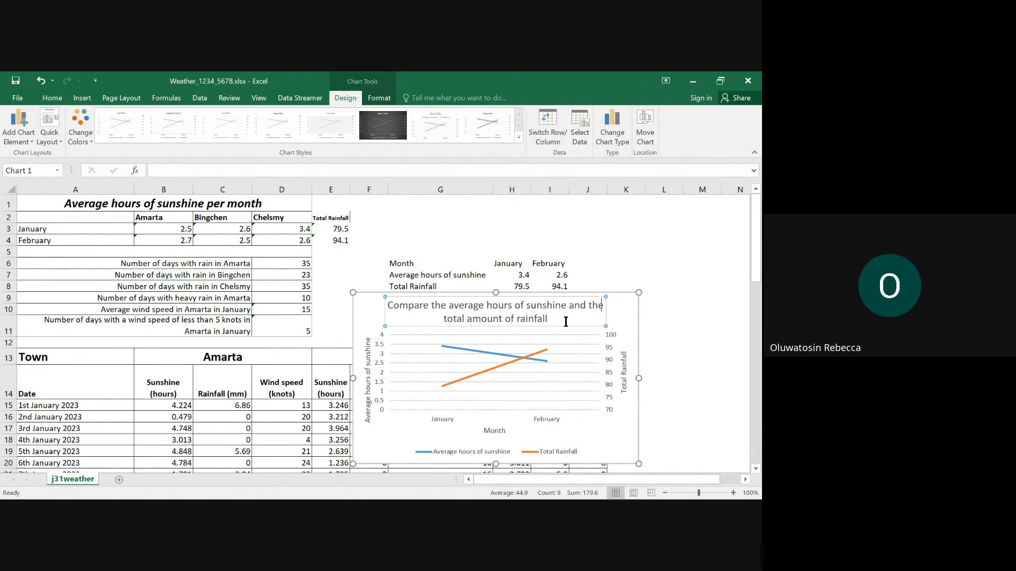
pyautogui.press('BackSpace')
pyautogui.press('BackSpace')
pyautogui.press('BackSpace')
pyautogui.press('BackSpace')
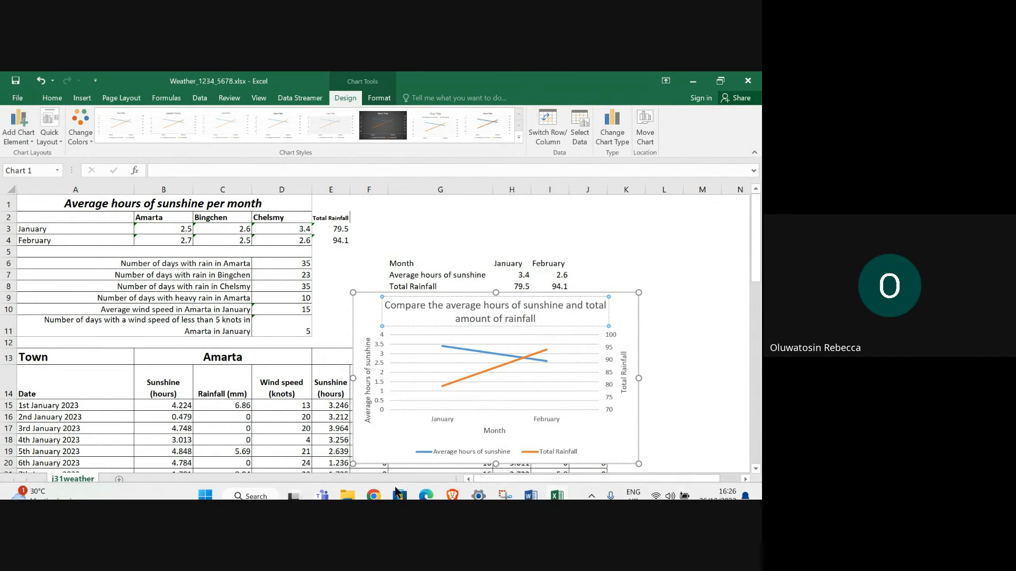
# - Check question 11's remaining instructions in the question paper in Edge and return to Excel
pyautogui.moveTo(369, 499)
pyautogui.moveTo(426, 487)
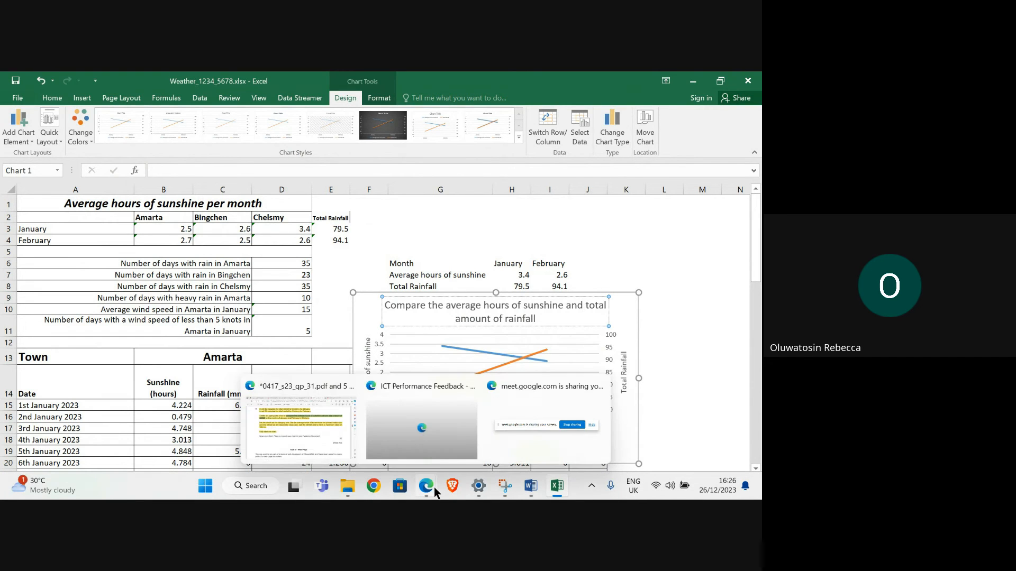
pyautogui.click(299, 448)
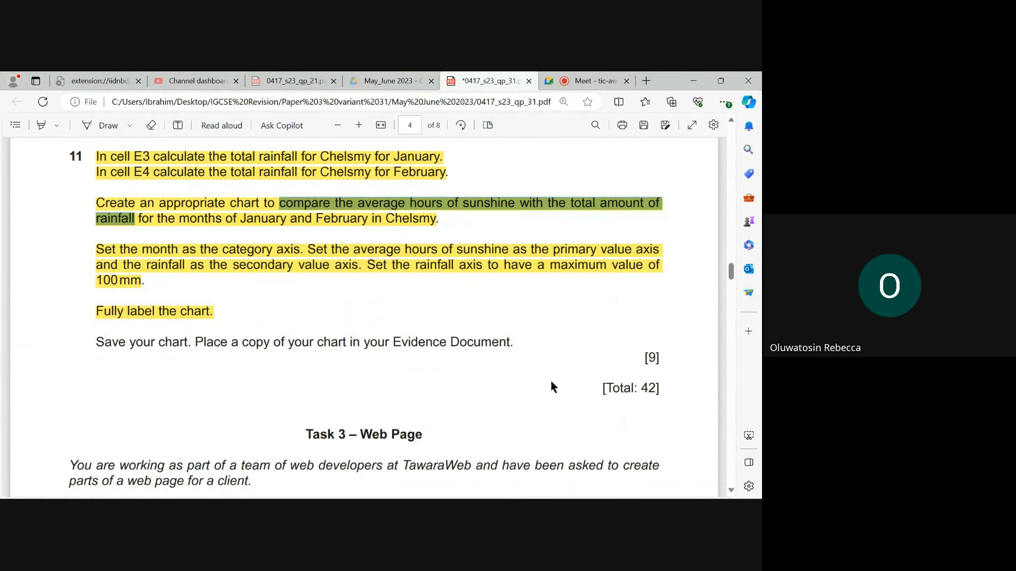
pyautogui.click(564, 493)
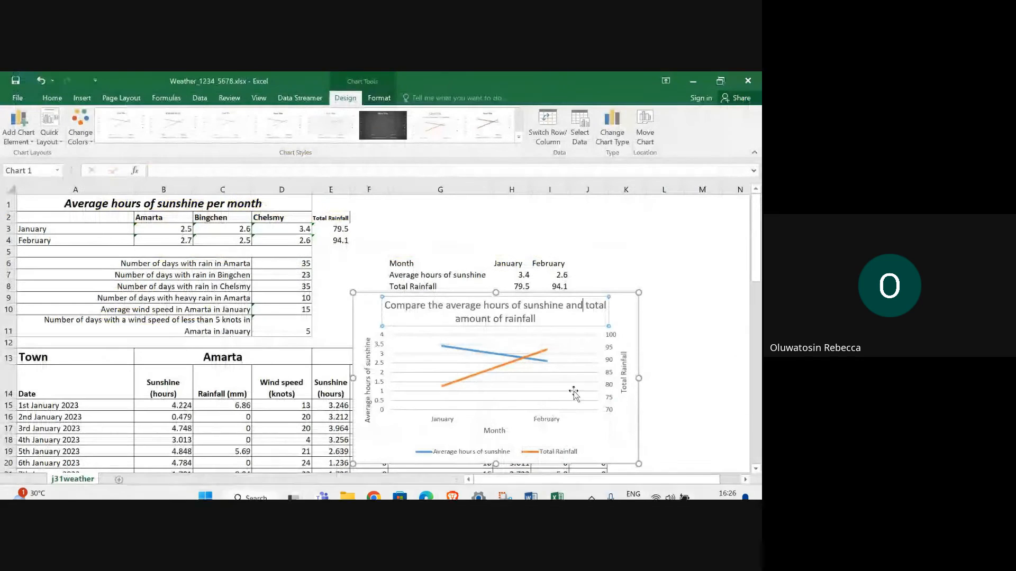
# - Copy the finished chart and paste it into the evidence document j2331evidence_1234_5678.docx in Word
pyautogui.rightClick(627, 300)
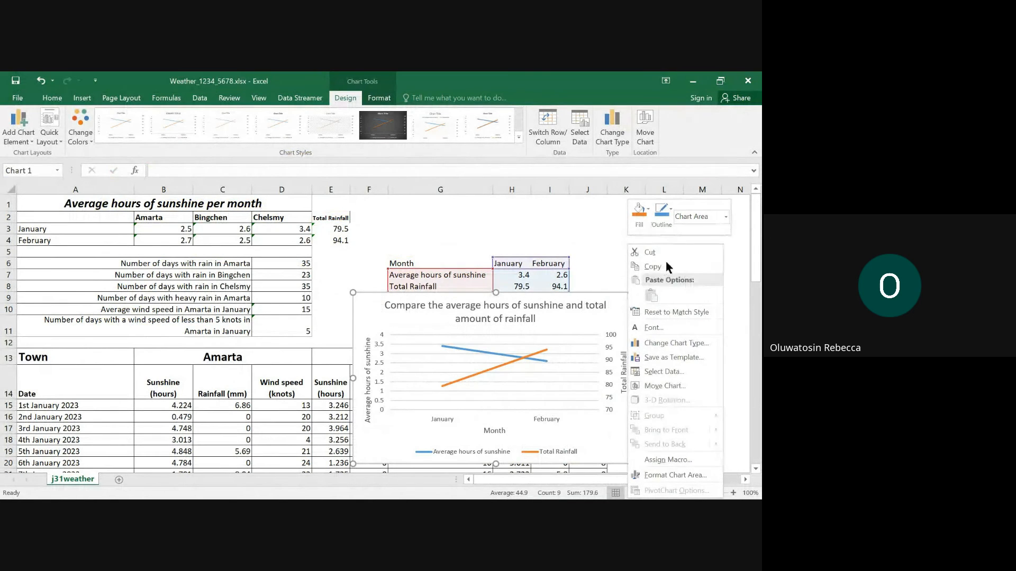
pyautogui.click(663, 266)
pyautogui.moveTo(578, 496)
pyautogui.moveTo(531, 485)
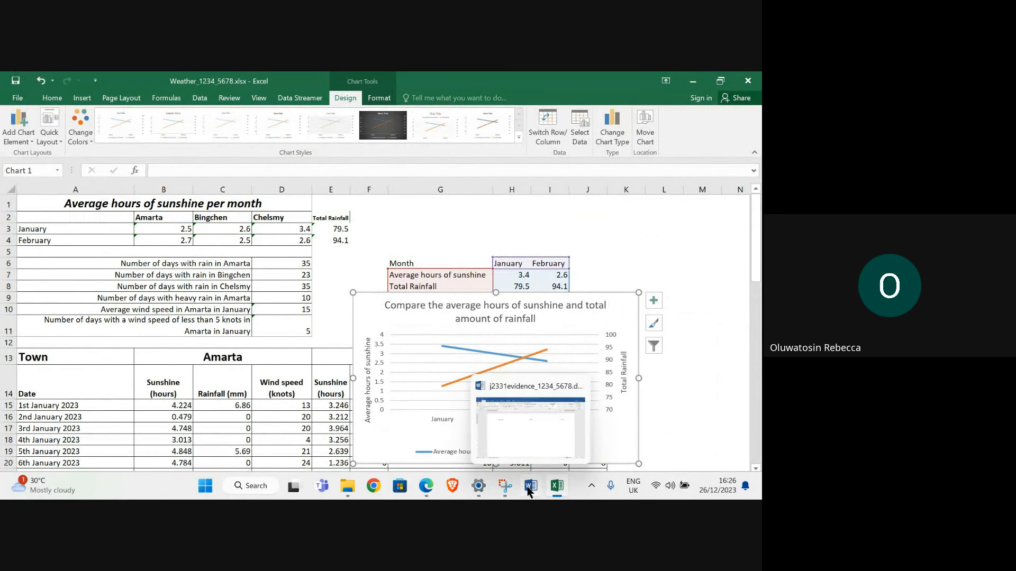
pyautogui.click(517, 427)
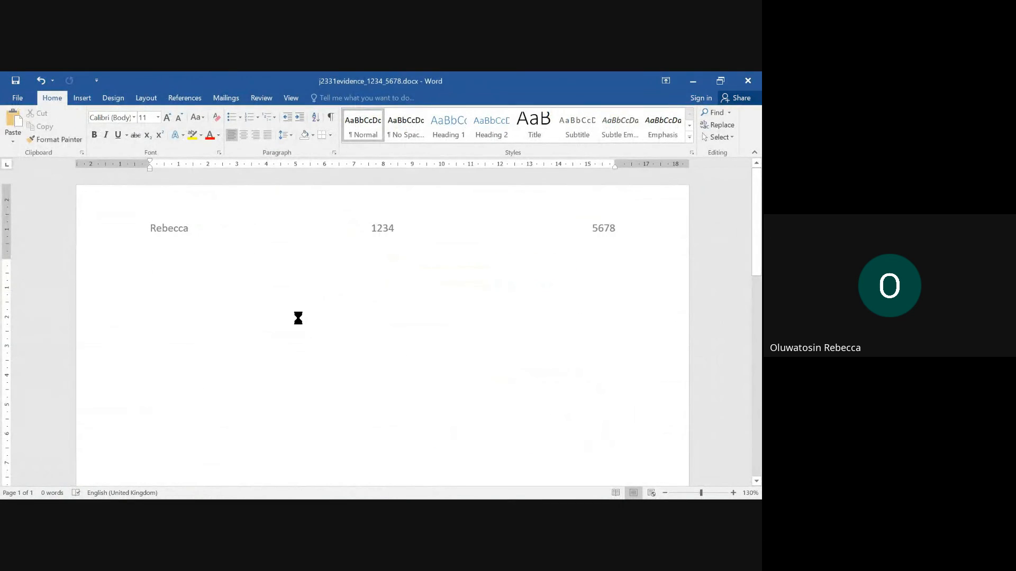
pyautogui.hotkey('ctrl', 'v')
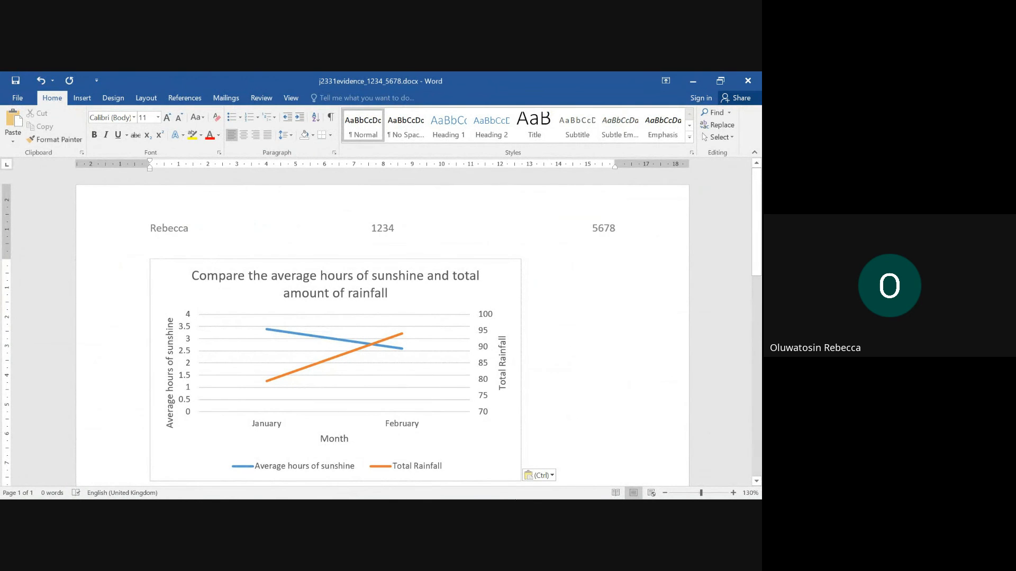
# - Switch to the question paper in Edge and review question 11 and the start of Task 3
pyautogui.moveTo(426, 486)
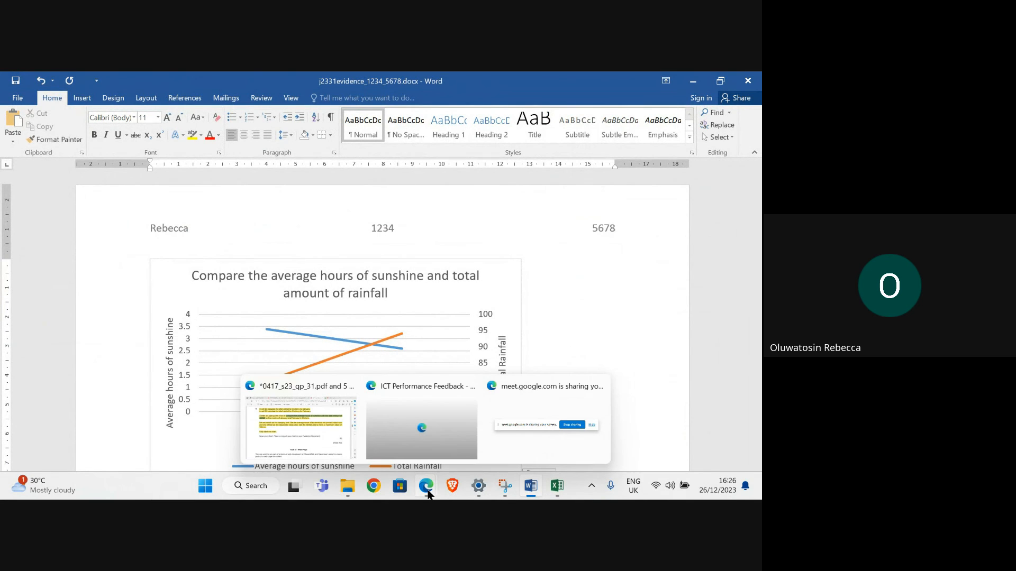
pyautogui.click(346, 458)
pyautogui.scroll(-3, 343, 338)
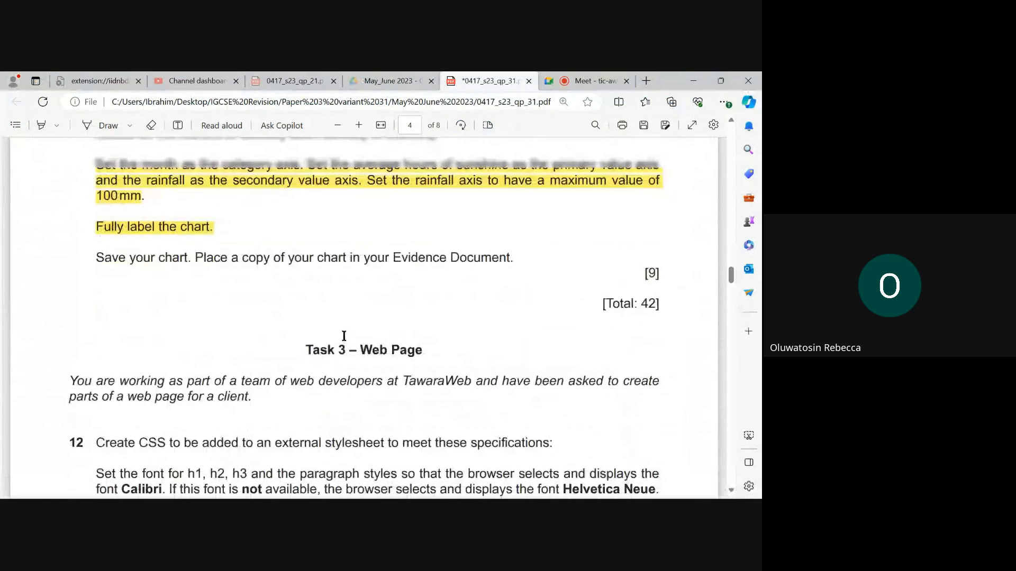
pyautogui.scroll(3, 344, 336)
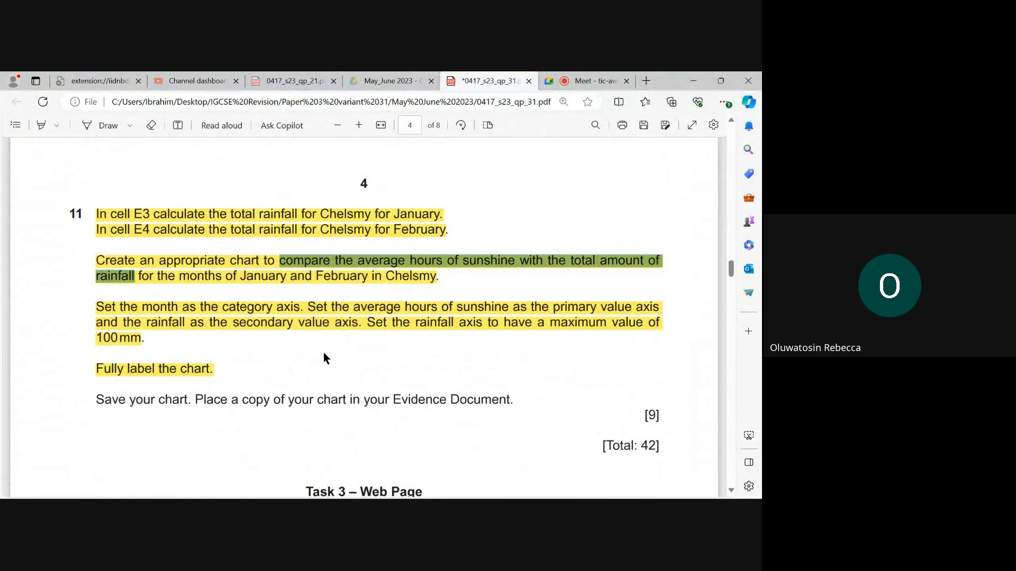